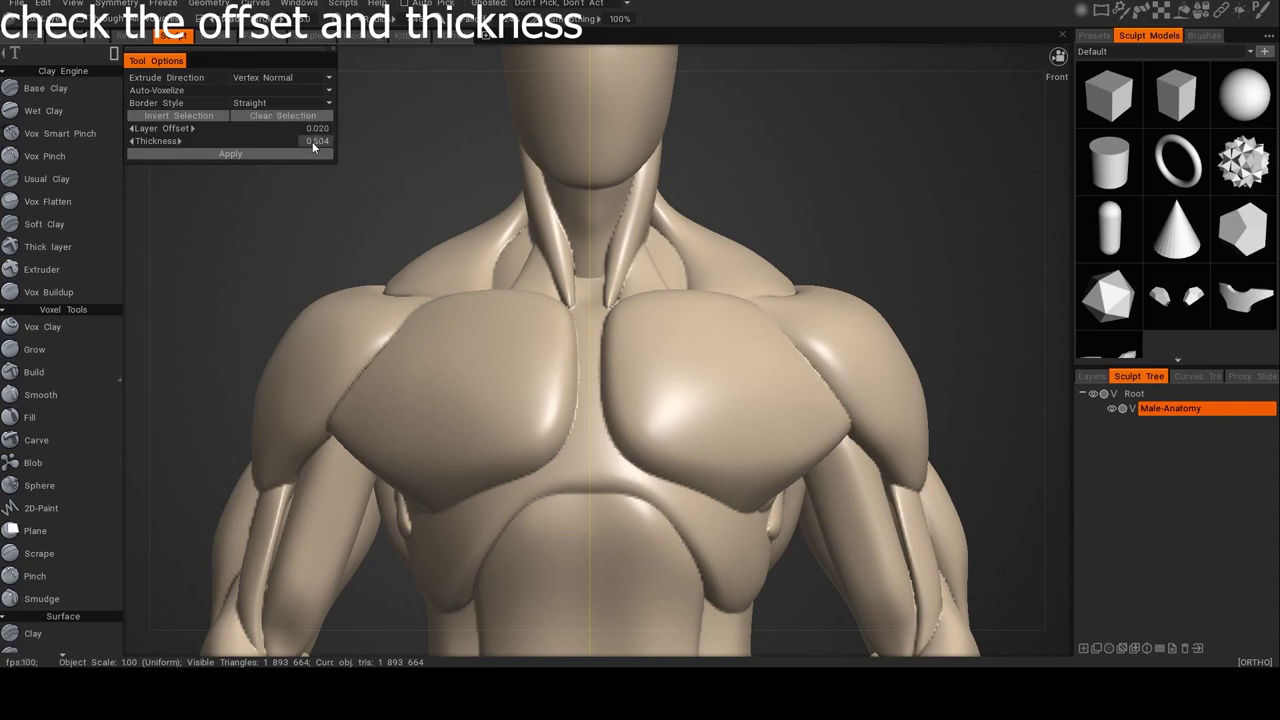
Lasso-select a panel area across the upper pectorals for the thick layer, mirrored on both sides.
alt+middle_drag(470, 336, 486, 397)
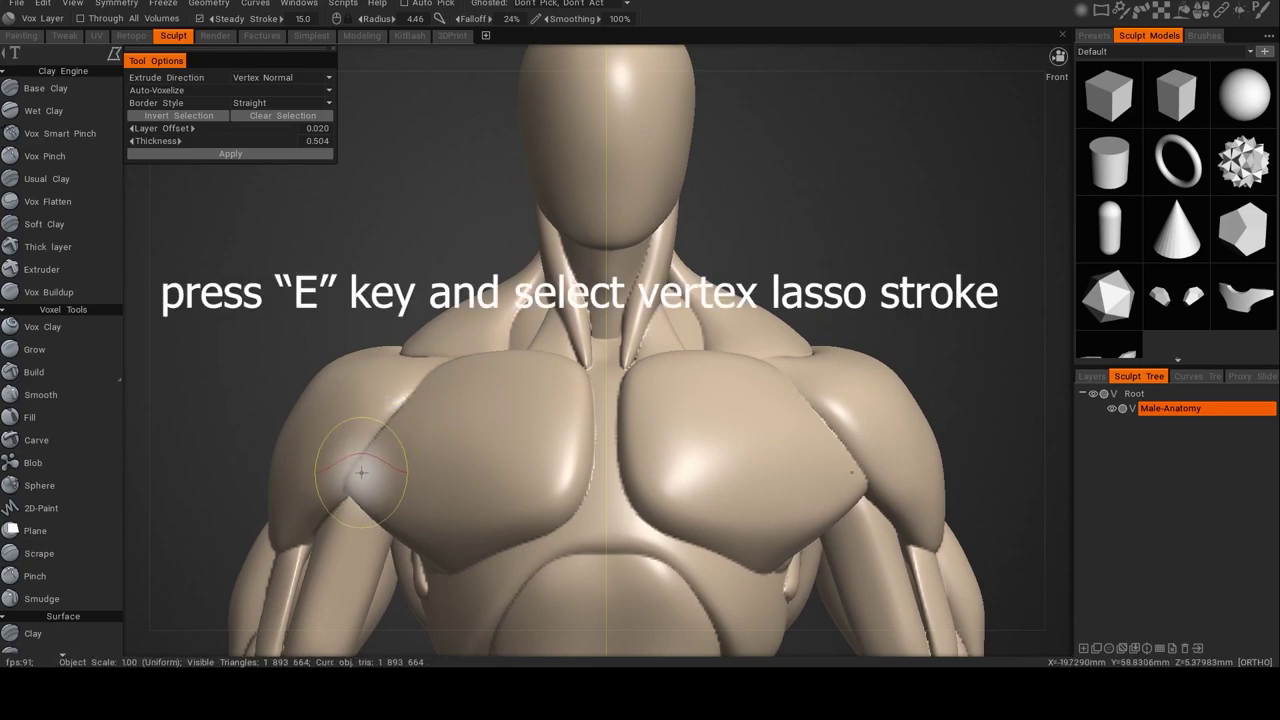
click(356, 474)
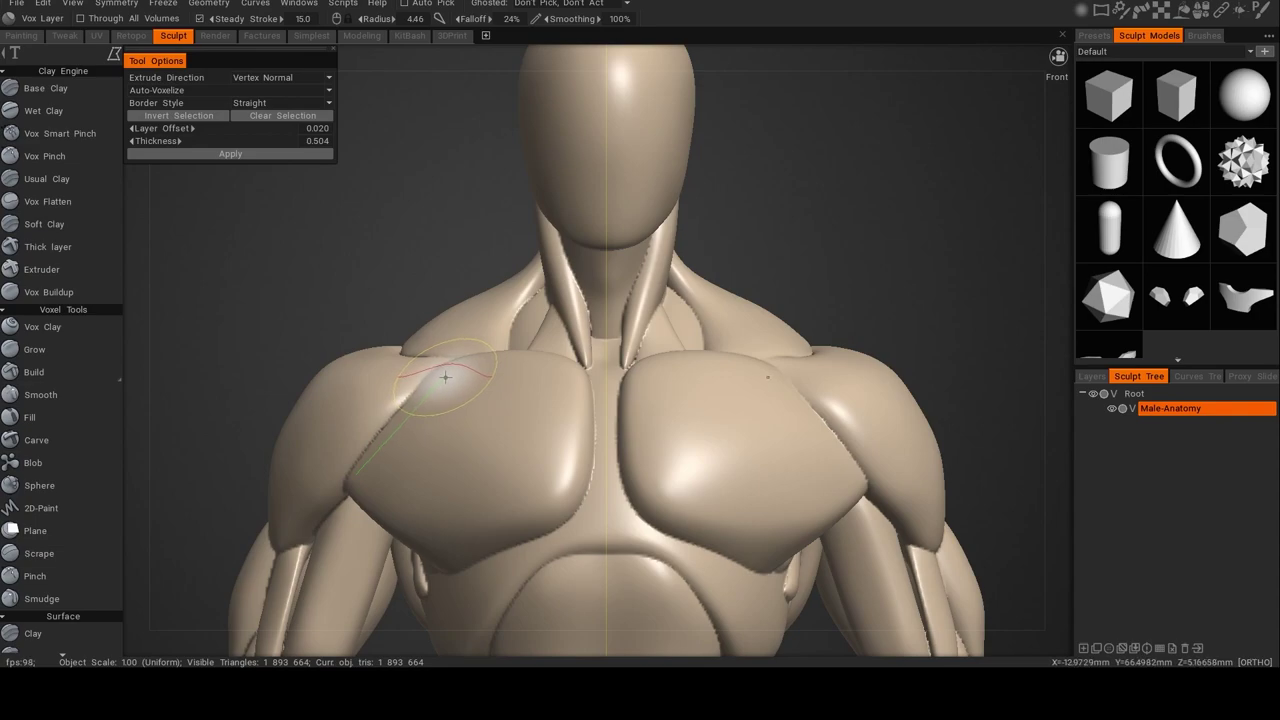
mouse_move(447, 376)
mouse_down()
mouse_move(515, 362)
mouse_move(571, 399)
mouse_move(576, 379)
mouse_move(570, 411)
mouse_move(470, 458)
mouse_move(374, 490)
mouse_move(361, 477)
mouse_move(435, 514)
mouse_move(452, 459)
mouse_up()
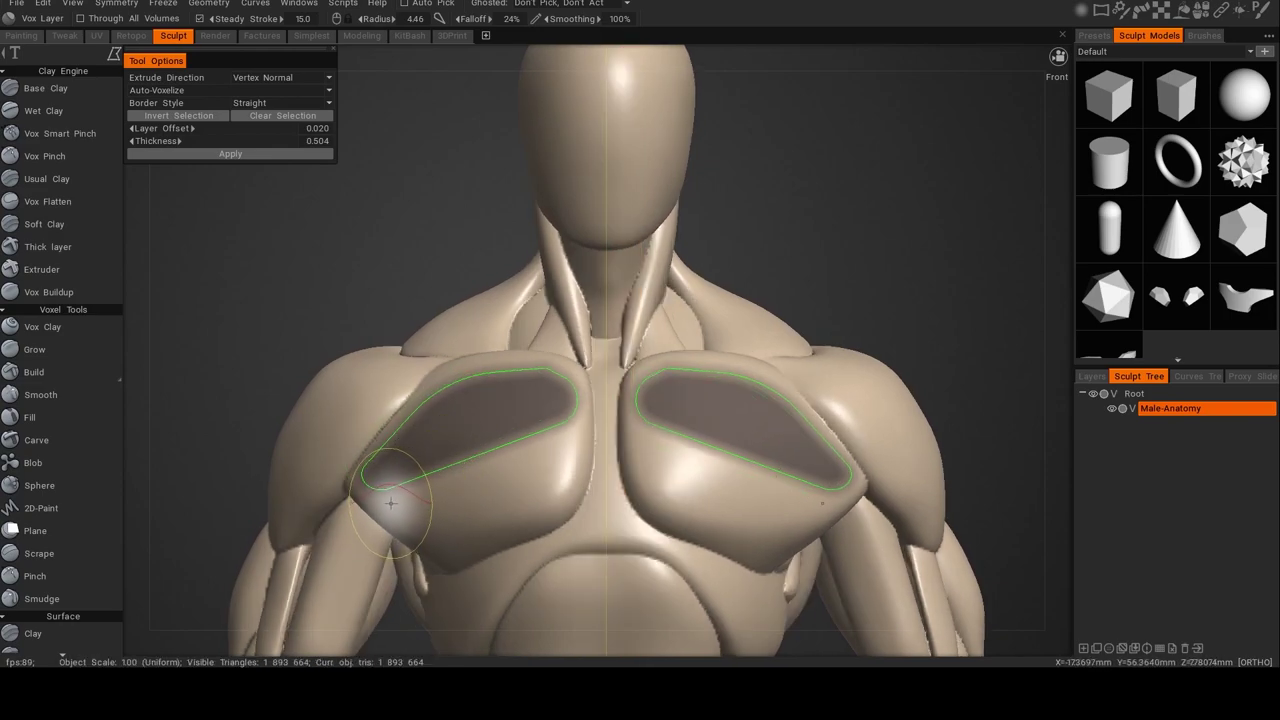
Lasso-select a second panel area on the mid pectorals, leaving a narrow gap below the upper one.
drag(386, 500, 571, 428)
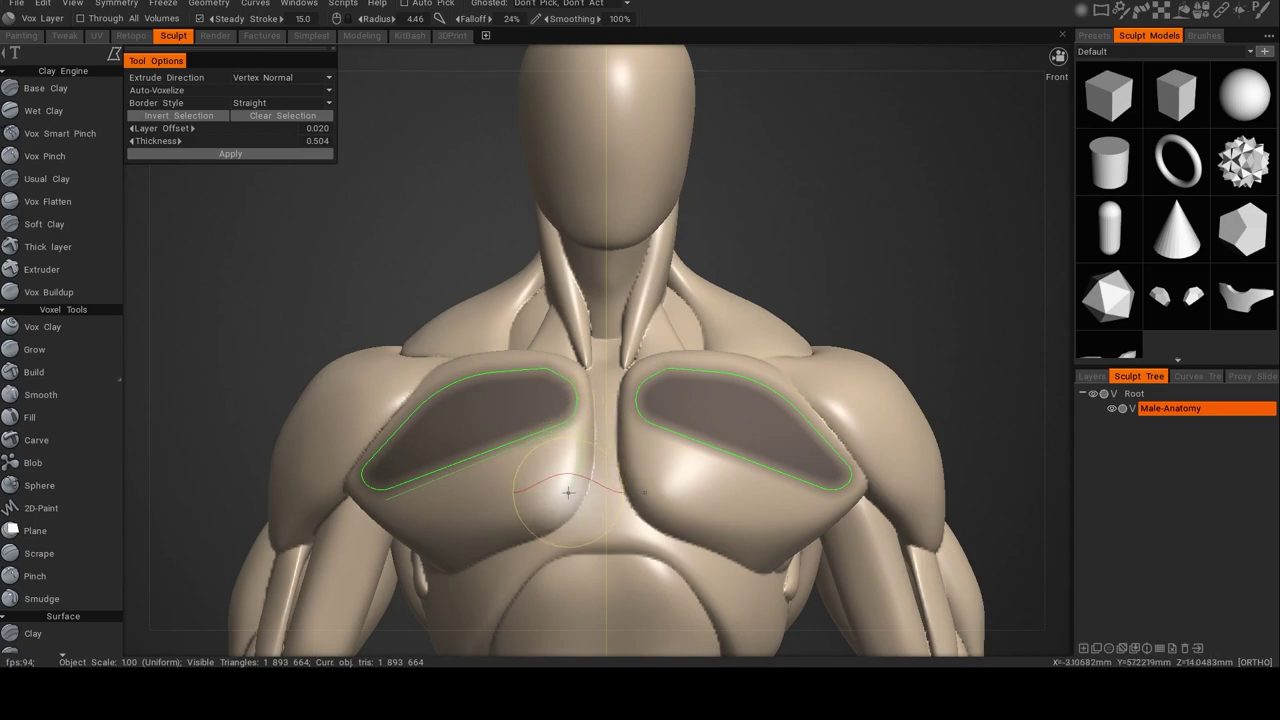
mouse_move(571, 495)
mouse_down()
mouse_move(433, 540)
mouse_move(384, 513)
mouse_up()
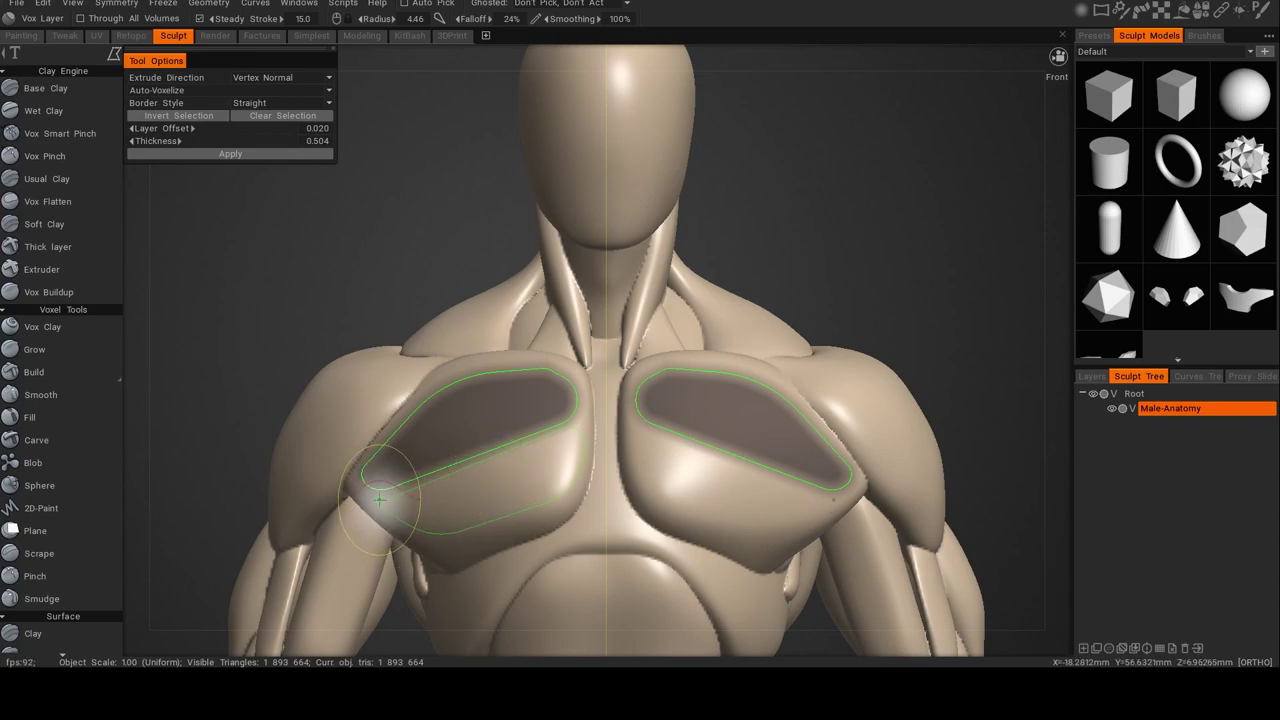
key(Return)
Lasso-select a thin strip along the lower edge of the pectorals, below the middle panel area.
mouse_move(503, 506)
alt+mouse_down()
mouse_move(497, 482)
mouse_move(500, 526)
alt+mouse_up()
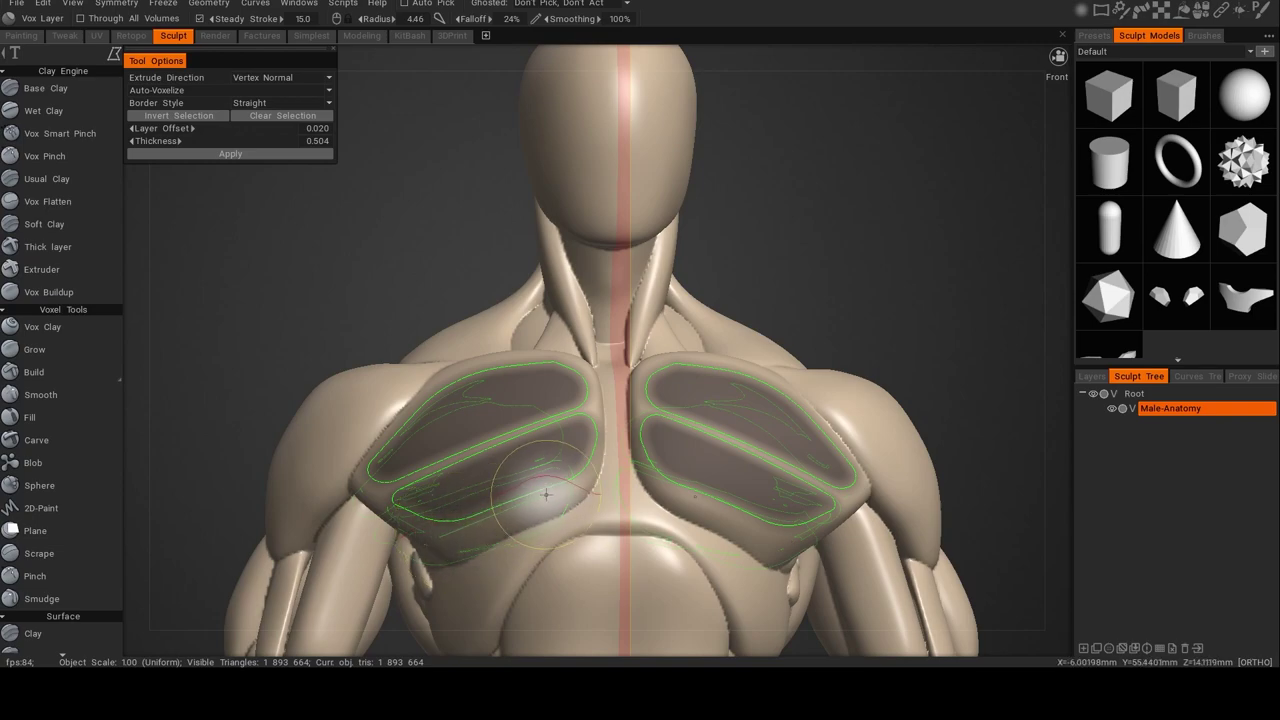
mouse_move(593, 476)
mouse_down()
mouse_move(583, 498)
mouse_move(452, 558)
mouse_move(441, 545)
mouse_up()
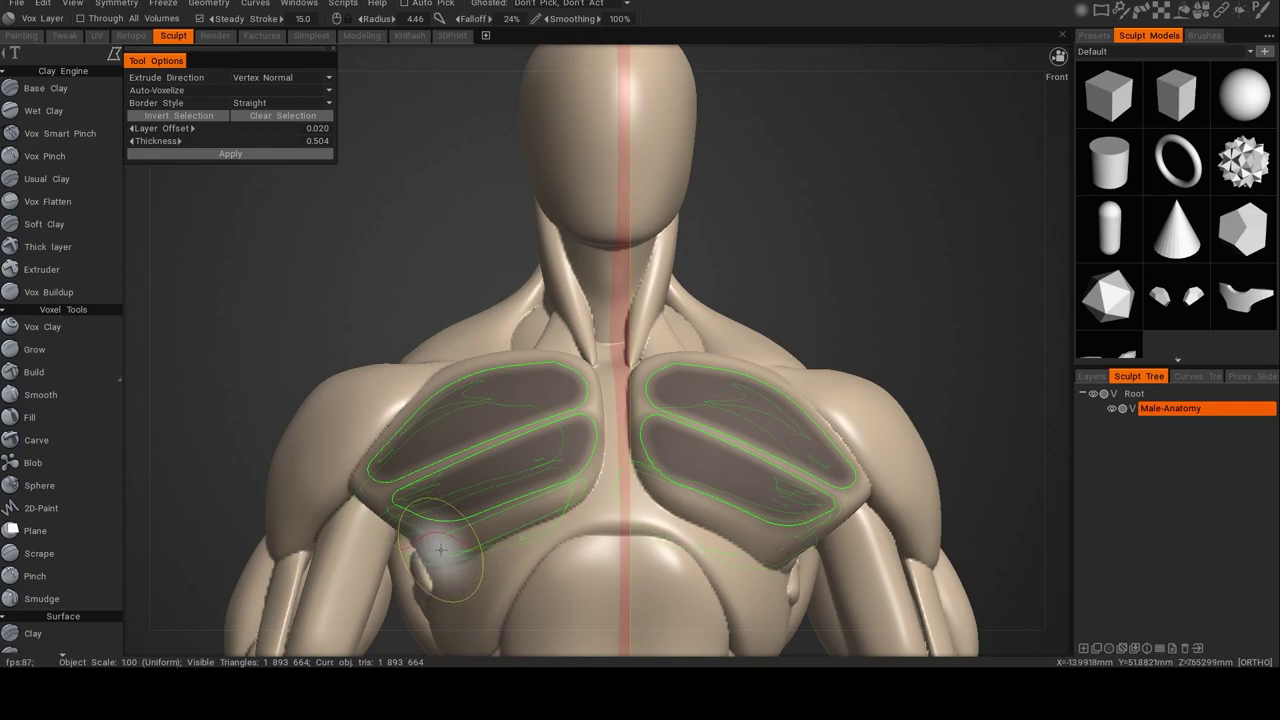
drag(437, 544, 440, 543)
alt+drag(532, 488, 500, 497)
mouse_move(541, 447)
alt+mouse_down()
mouse_move(569, 480)
mouse_move(625, 480)
alt+mouse_up()
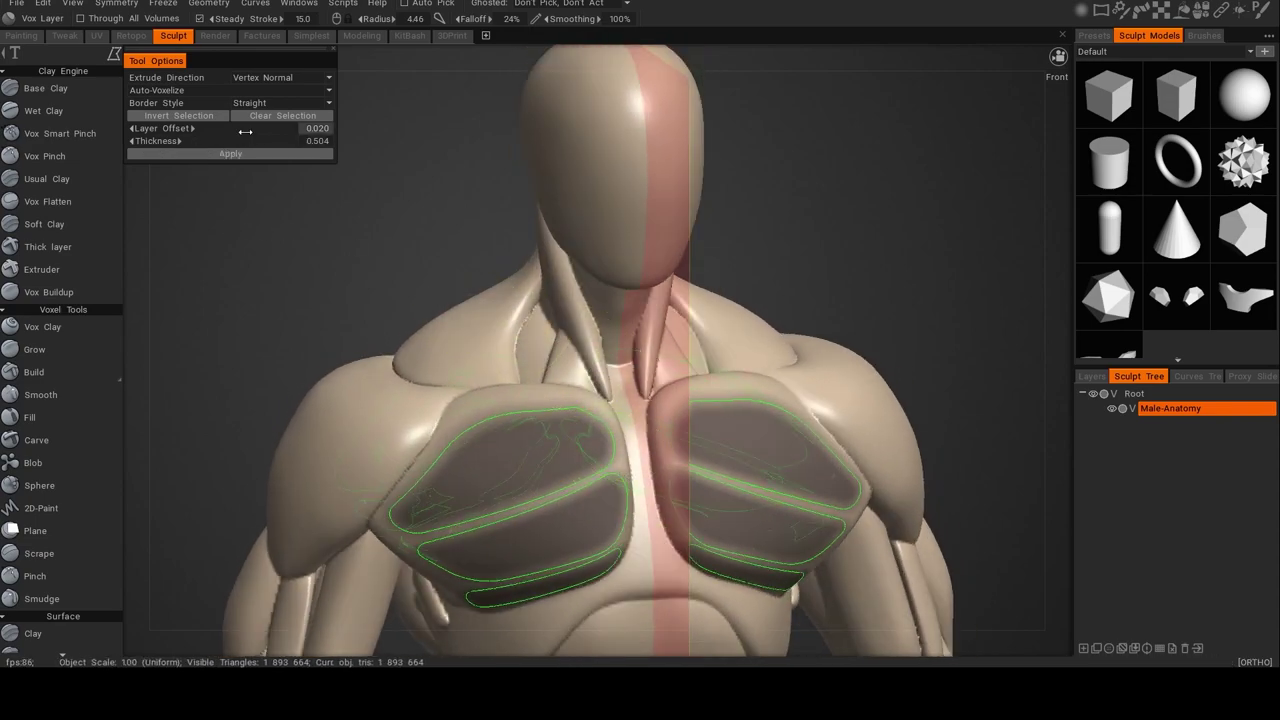
Try to generate the thick layer from the chest selections with 0.020 layer offset and 0.504 thickness.
alt+drag(317, 218, 300, 172)
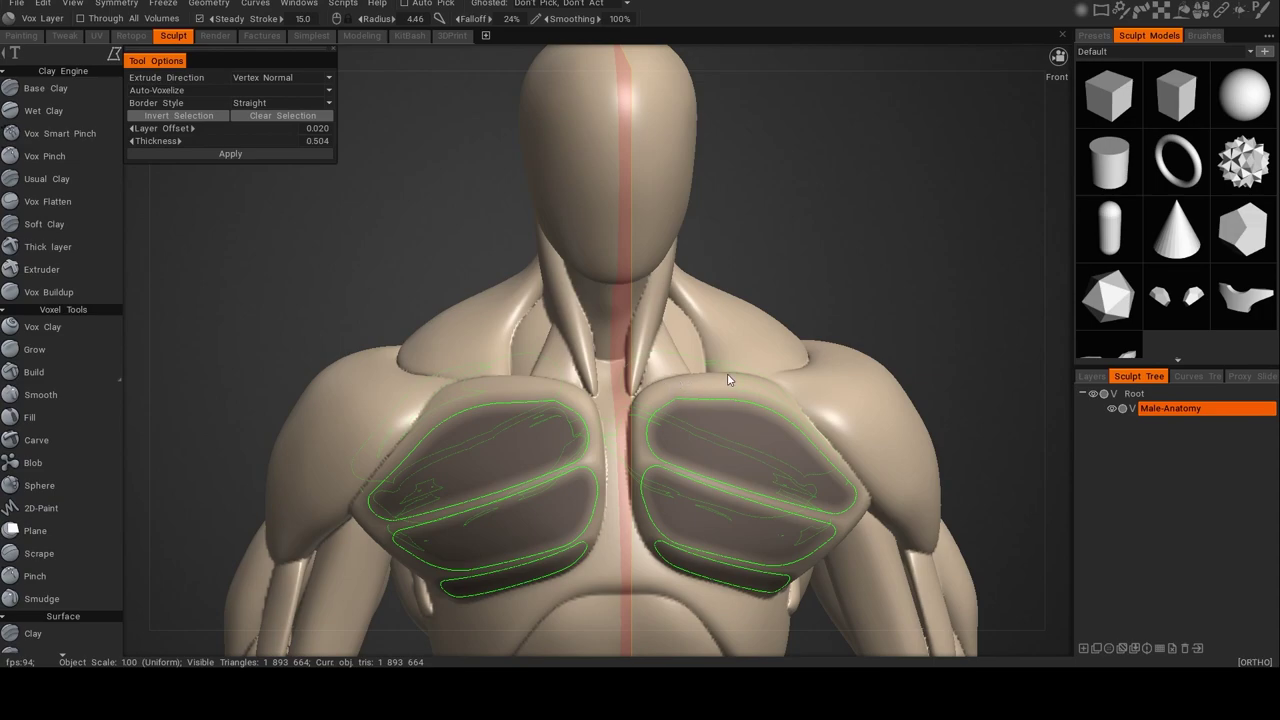
key(Return)
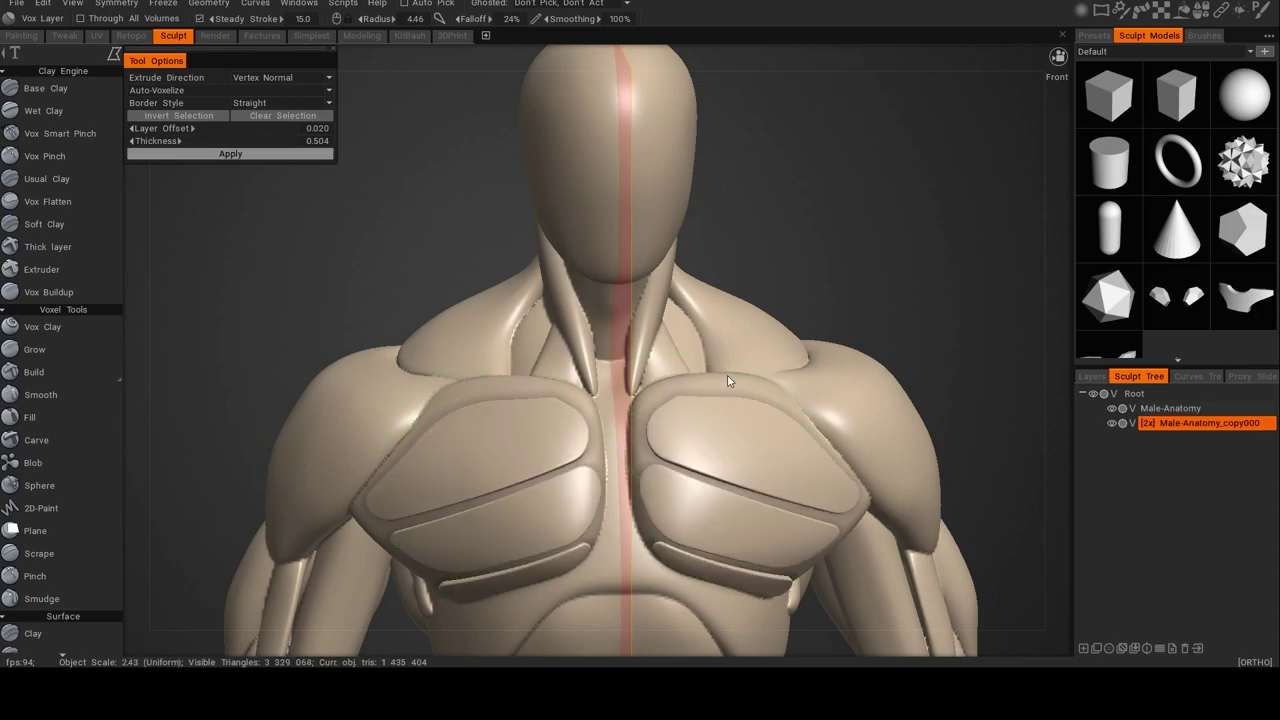
mouse_move(760, 363)
alt+mouse_down()
mouse_move(608, 372)
mouse_move(825, 376)
alt+mouse_up()
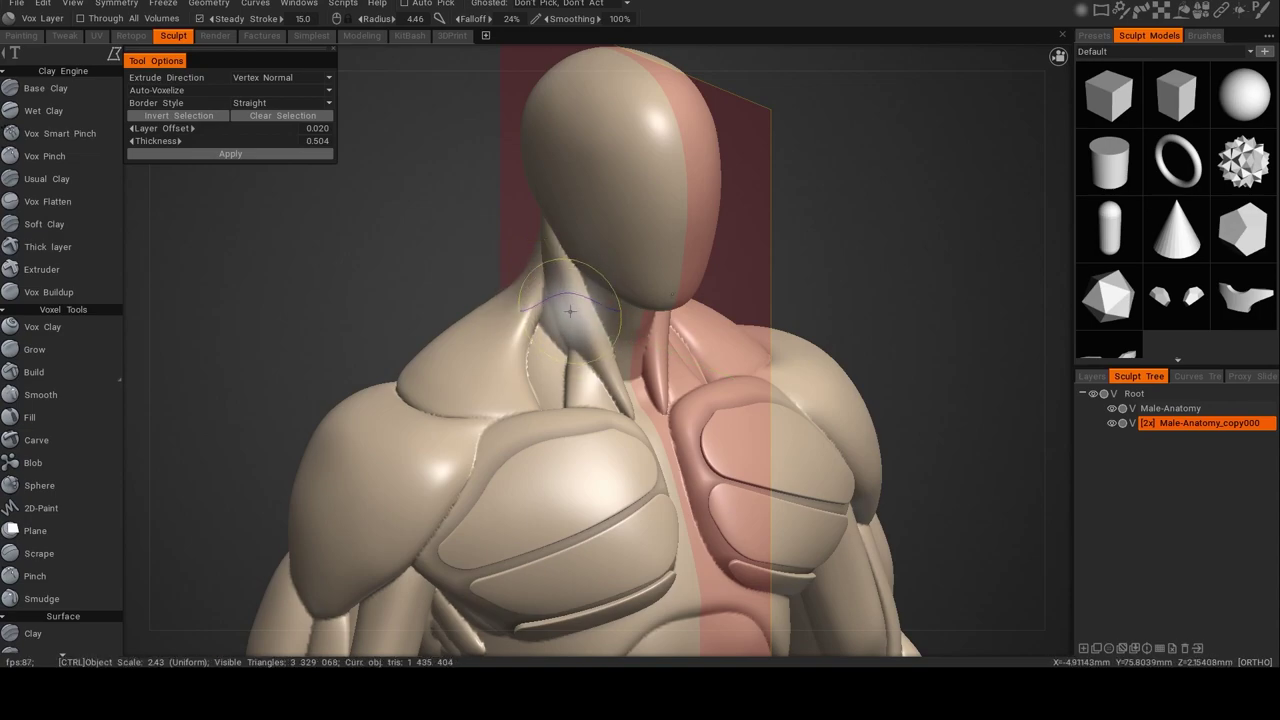
key(ctrl+z)
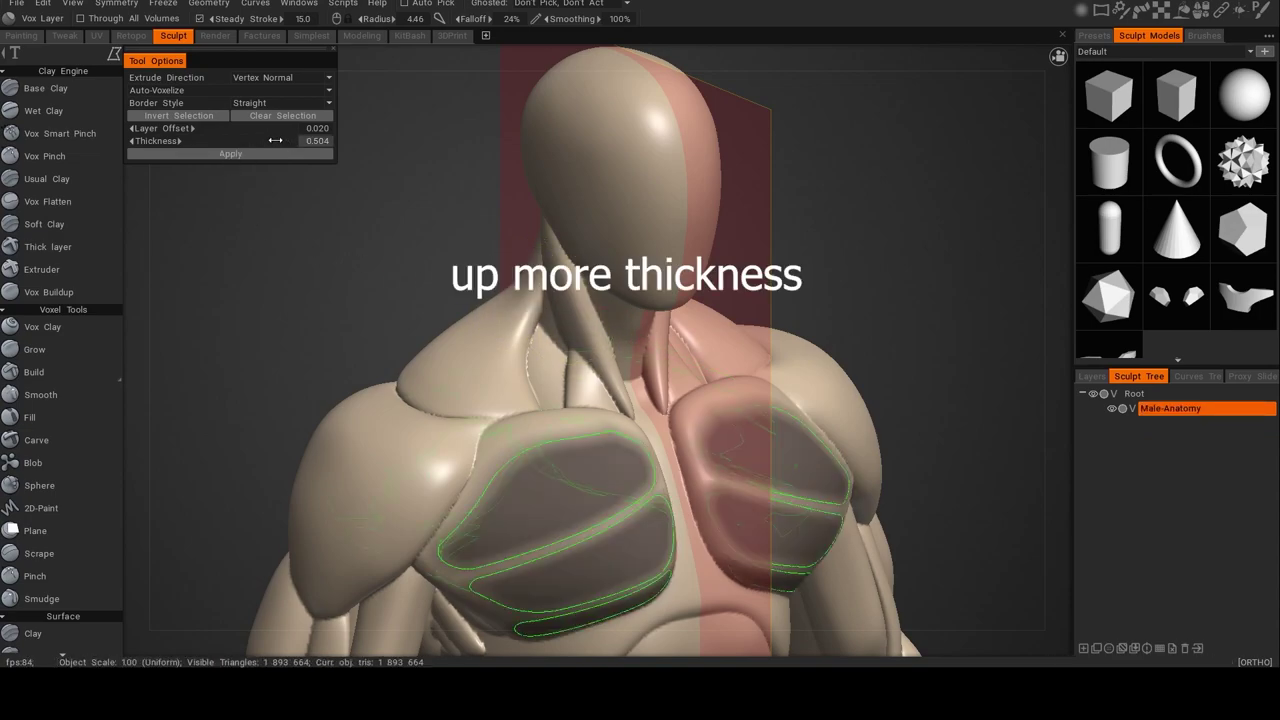
Set the thickness to 0.708 and generate the chest panels as a new thick layer.
drag(296, 140, 310, 141)
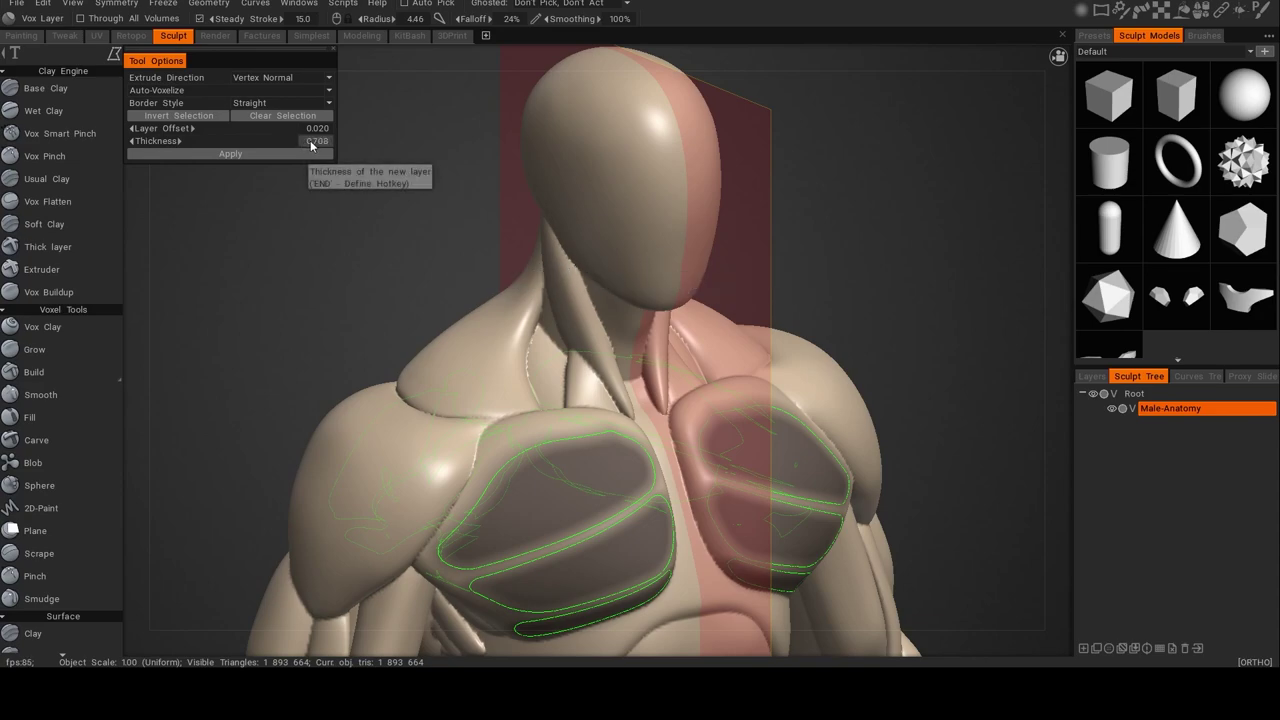
click(291, 152)
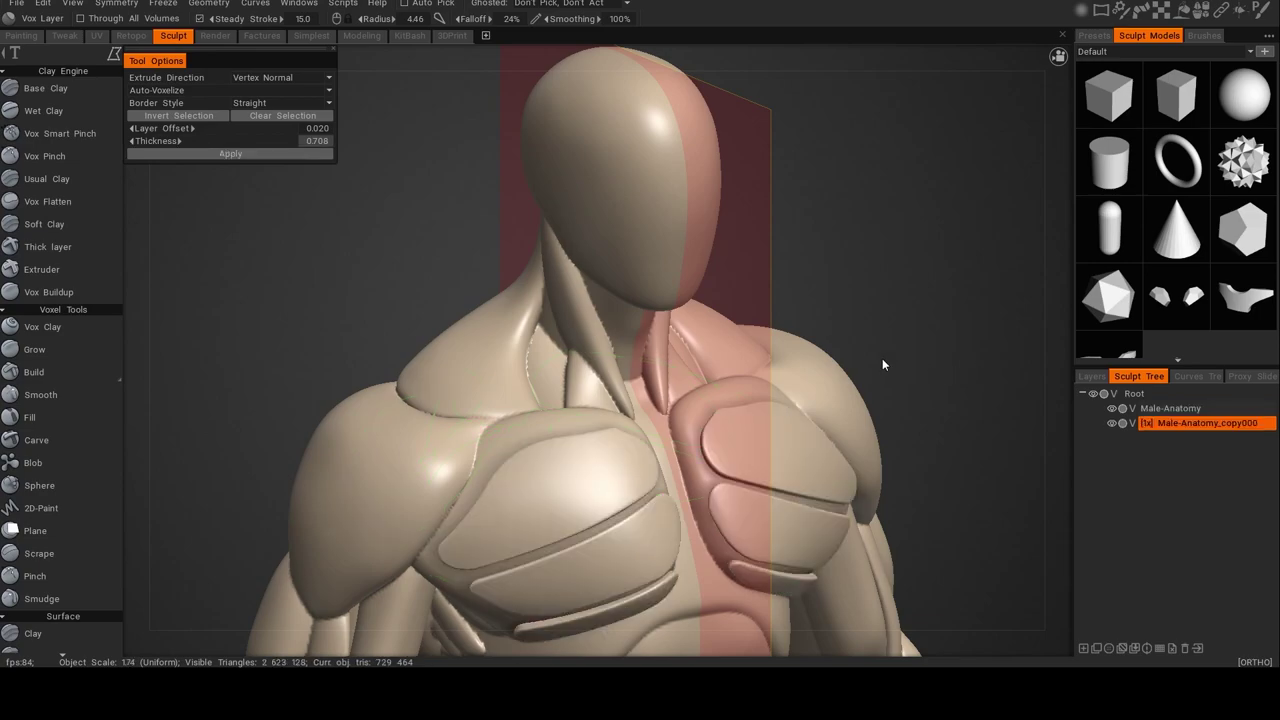
alt+drag(940, 418, 882, 406)
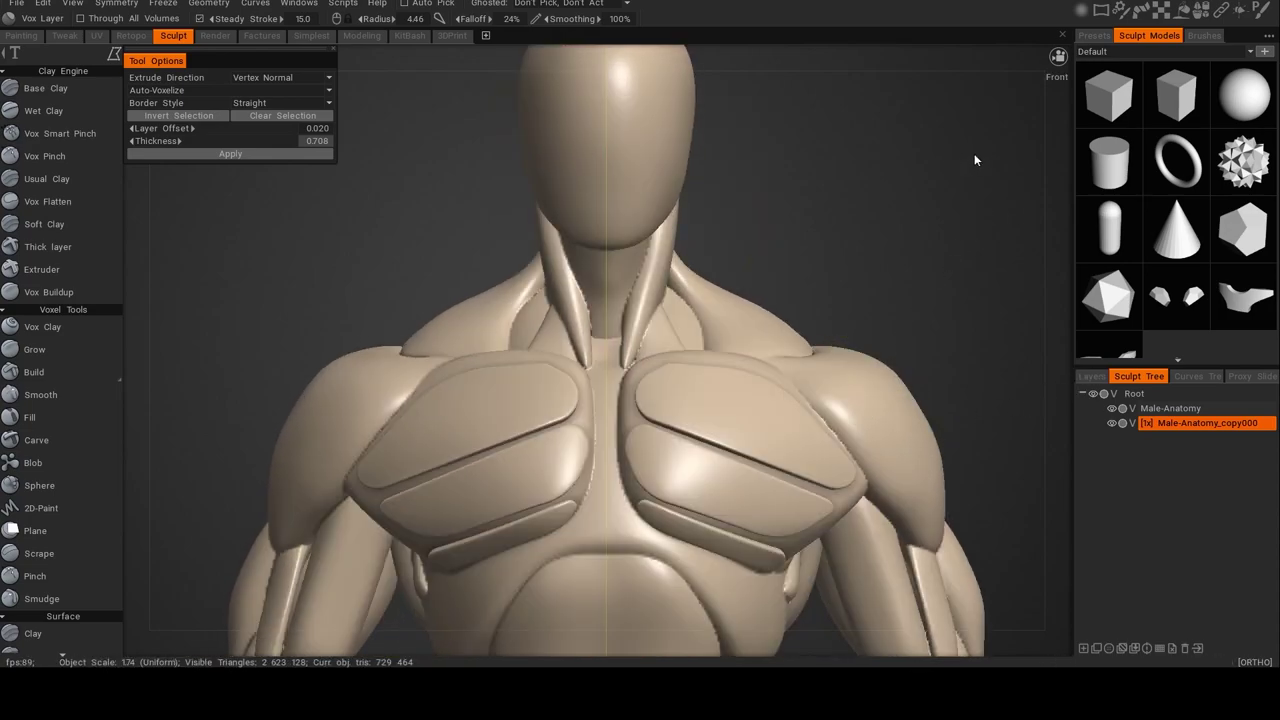
Assign a dark matte material from the Metal collection to the new chest panels.
click(1183, 12)
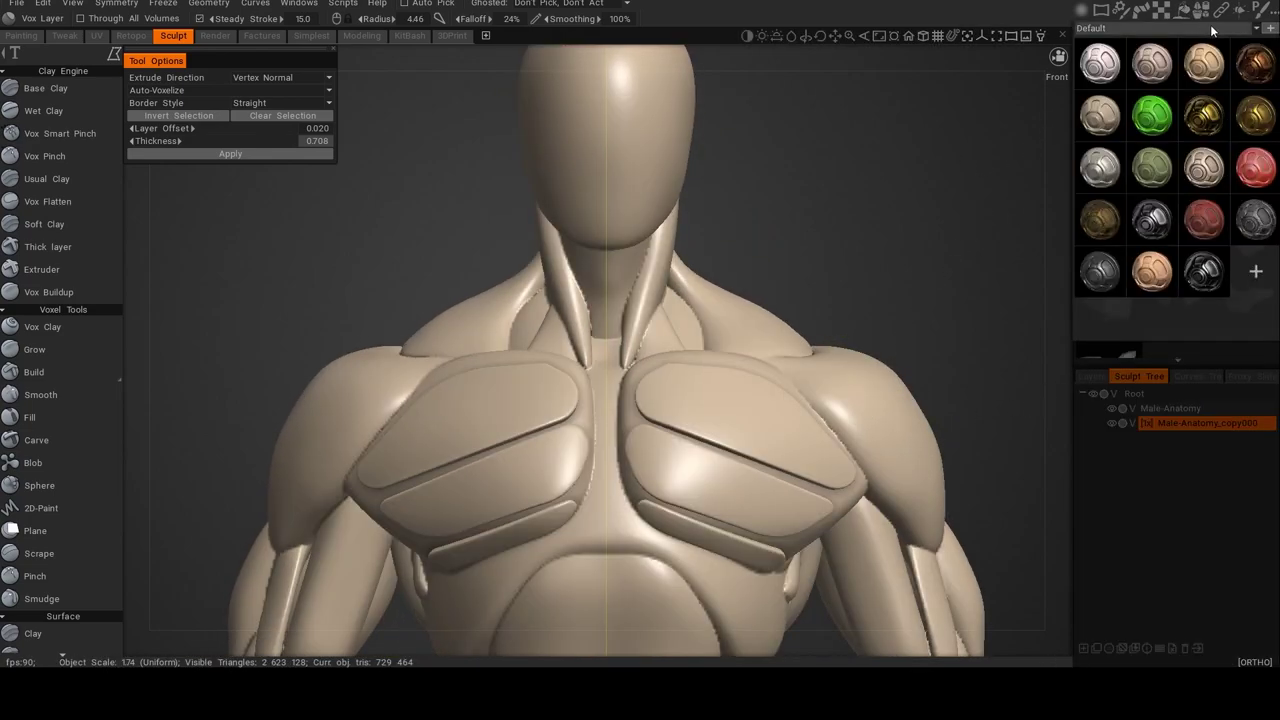
click(1153, 57)
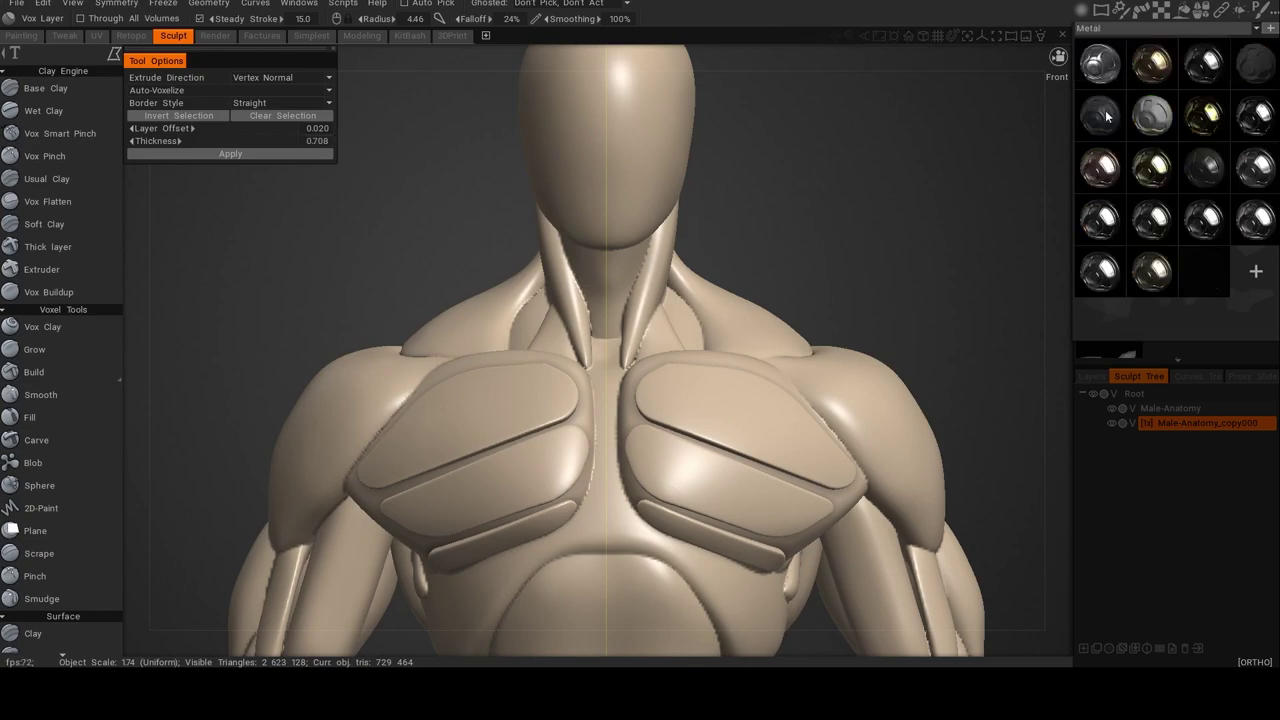
click(1254, 73)
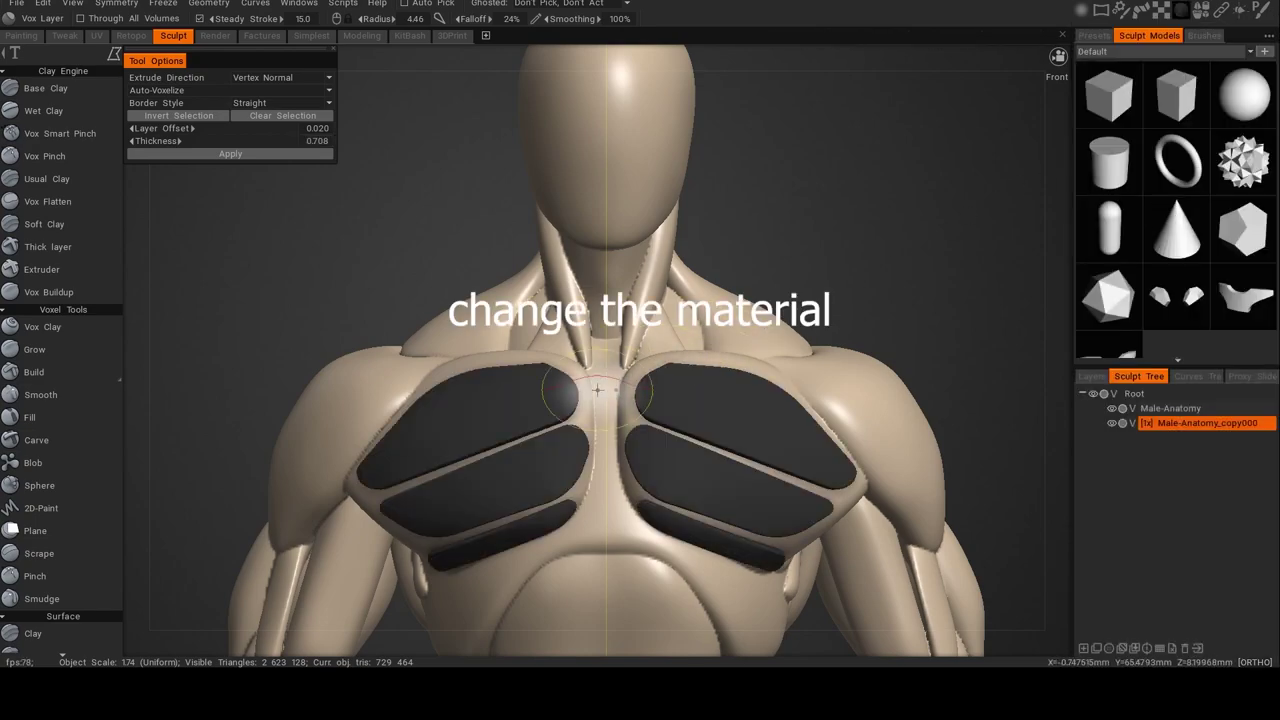
mouse_move(561, 446)
alt+mouse_down()
mouse_move(589, 468)
mouse_move(640, 462)
mouse_move(645, 447)
alt+mouse_up()
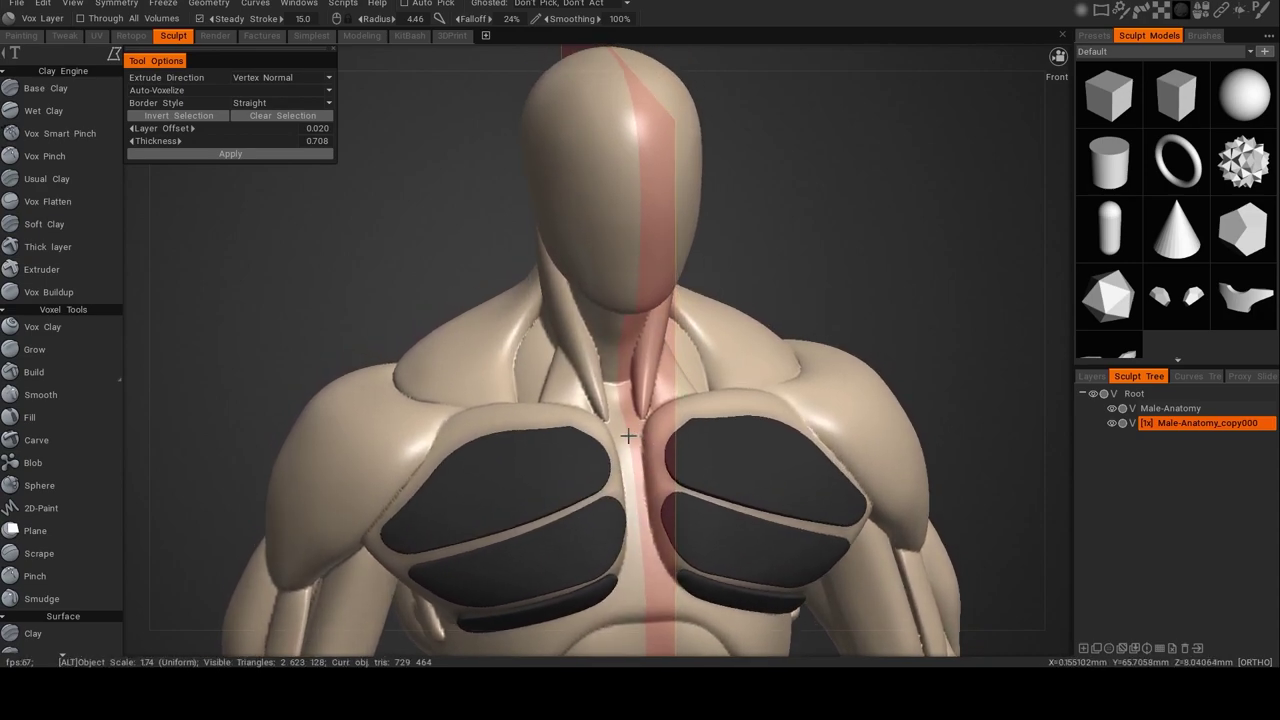
alt+middle_drag(640, 475, 620, 391)
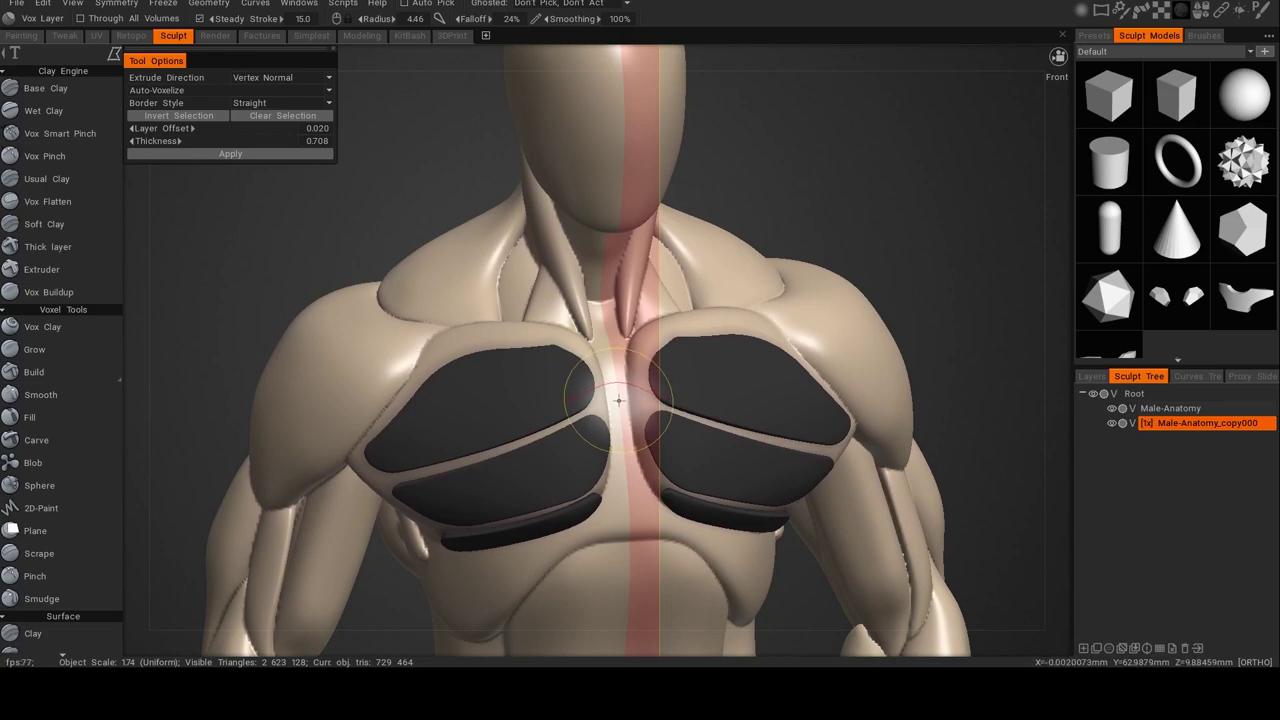
Make the Male-Anatomy volume active and clear its remaining chest panel selection.
key(h)
alt+drag(620, 409, 586, 409)
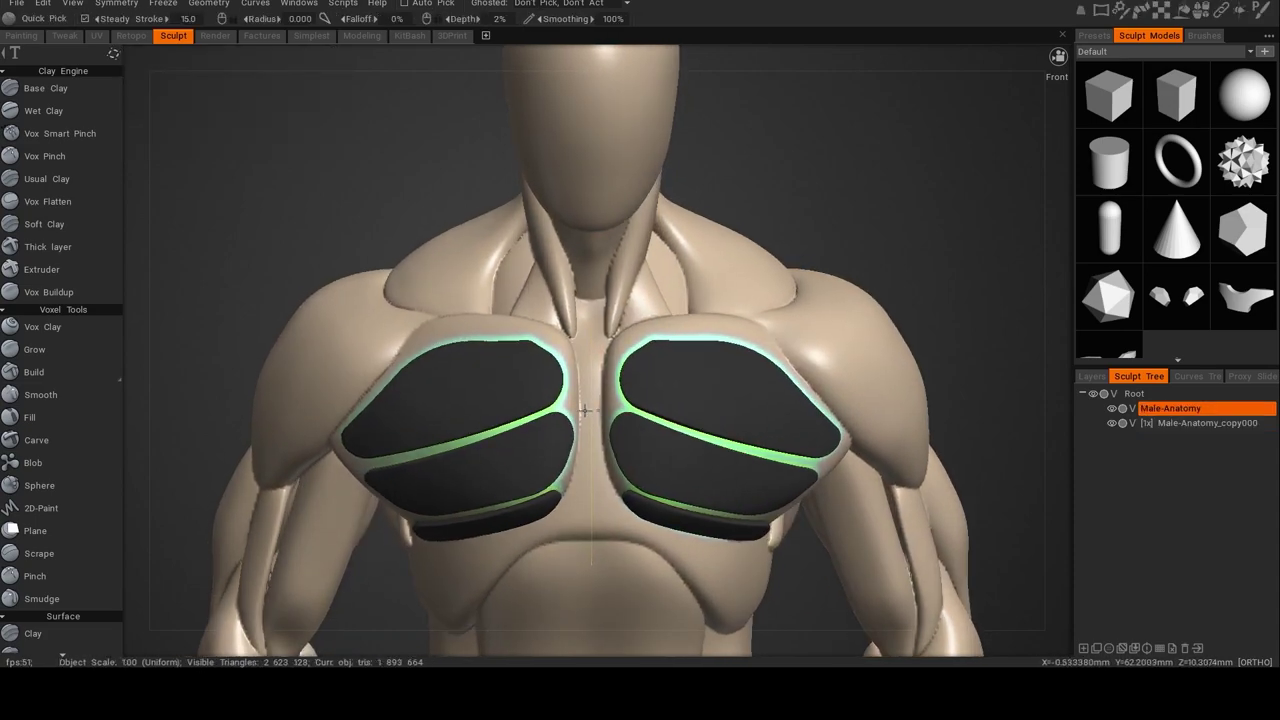
click(264, 118)
Trim the stray panel pieces off the figure's back in the side view with the Cut Off tool on Male-Anatomy_copy000.
alt+drag(545, 350, 540, 288)
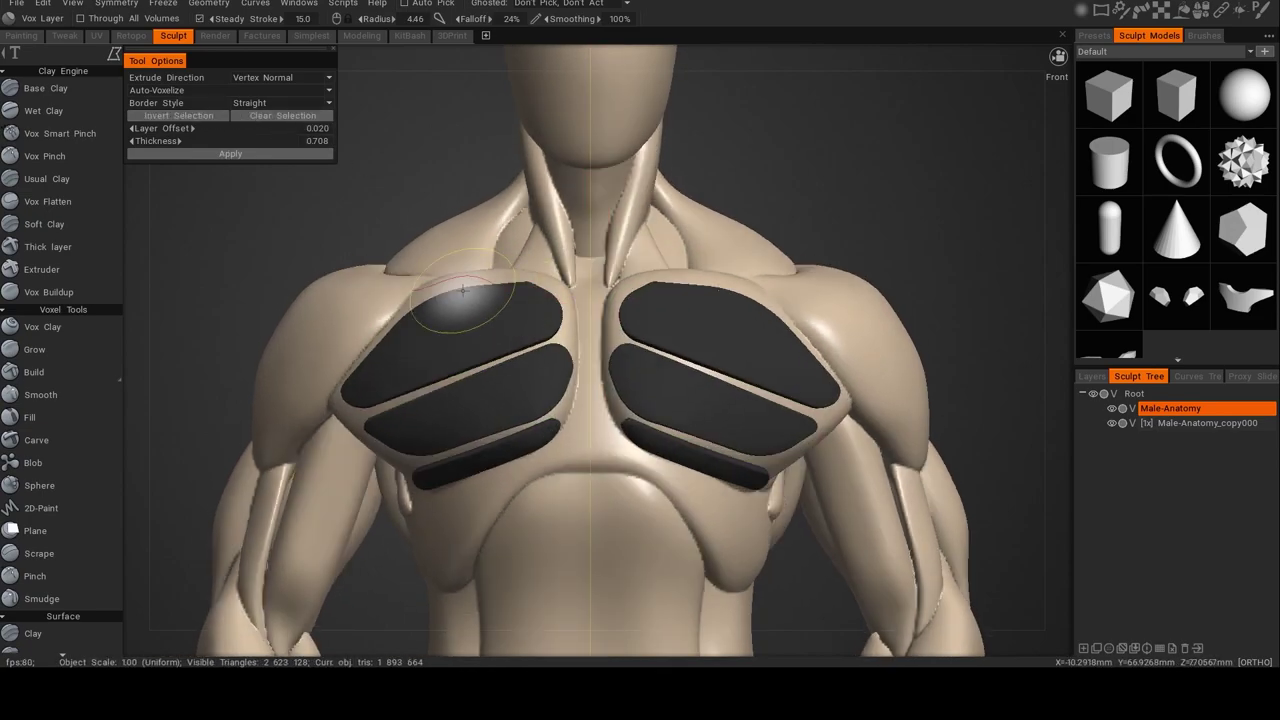
alt+middle_drag(487, 298, 499, 328)
alt+drag(408, 257, 604, 259)
mouse_move(785, 348)
alt+mouse_down()
mouse_move(877, 370)
mouse_move(772, 364)
alt+mouse_up()
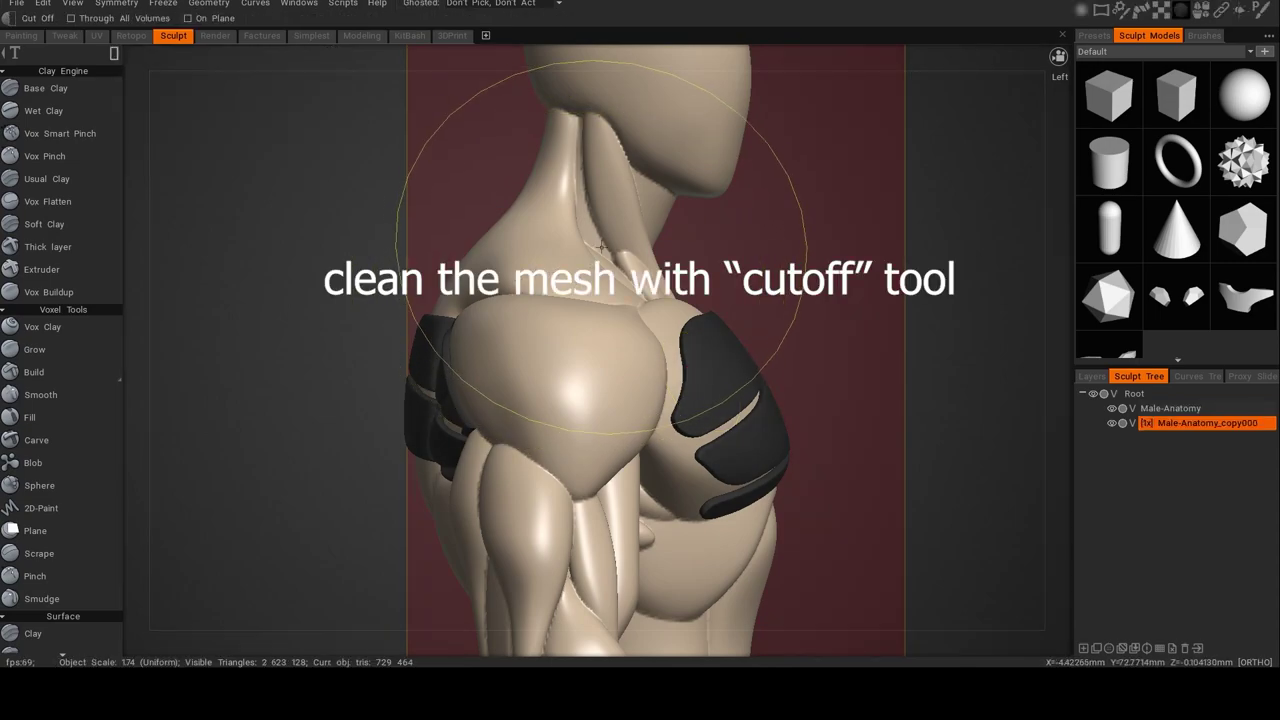
drag(532, 236, 232, 587)
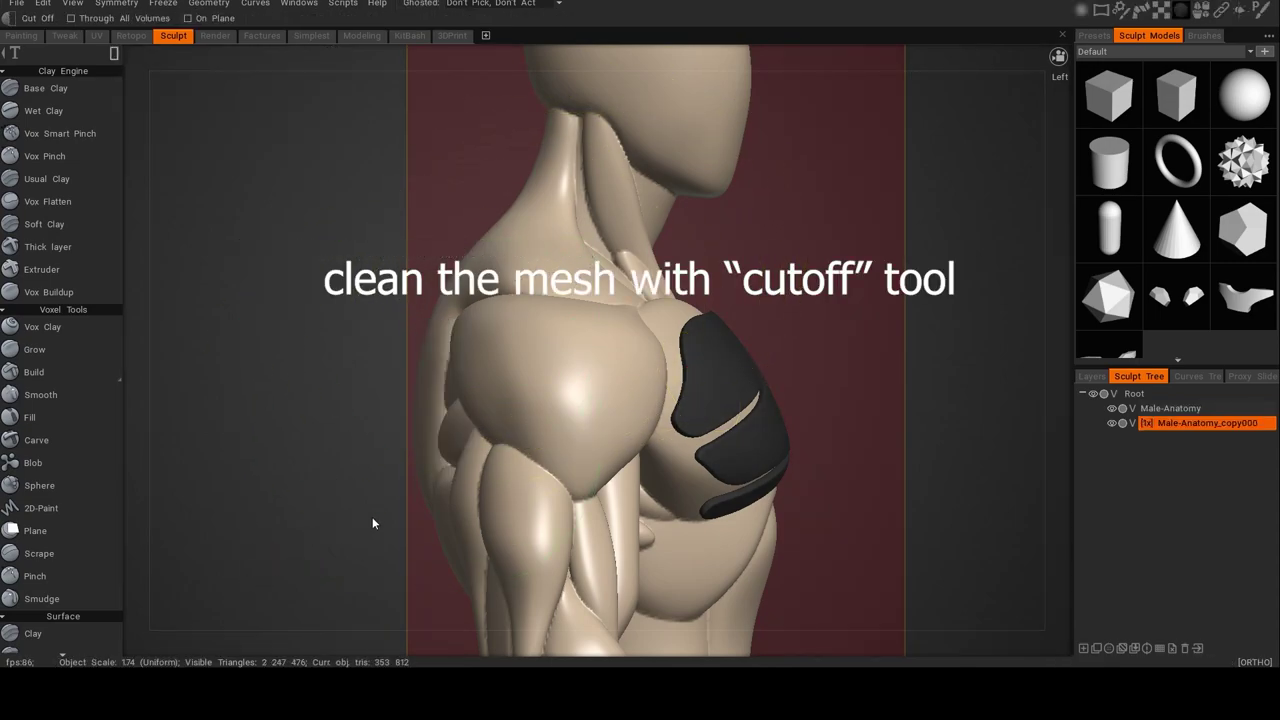
alt+drag(585, 460, 455, 480)
alt+drag(531, 472, 588, 474)
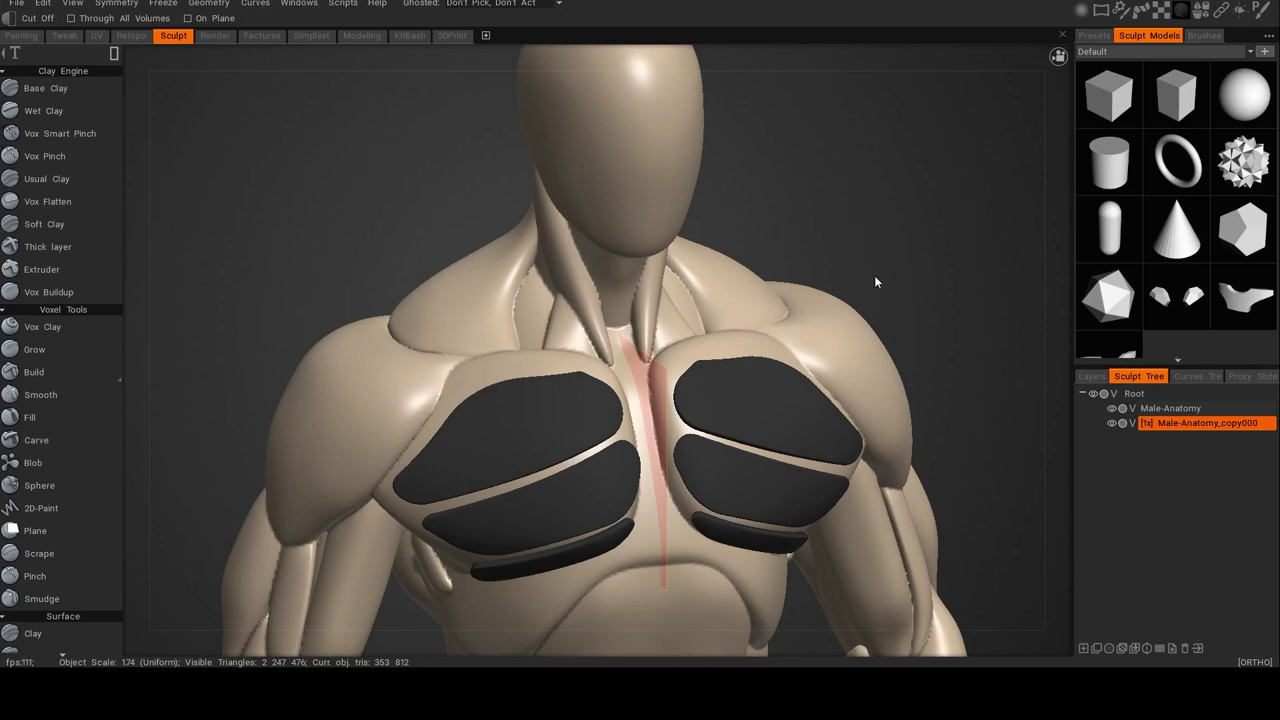
Lasso-select the neck, upper back, shoulders and chest of the Male-Anatomy volume in side view, following the jaw, deltoid and lower pectoral edges.
key(Escape)
mouse_move(878, 275)
alt+mouse_down()
mouse_move(832, 275)
mouse_move(1077, 282)
alt+mouse_up()
click(1165, 408)
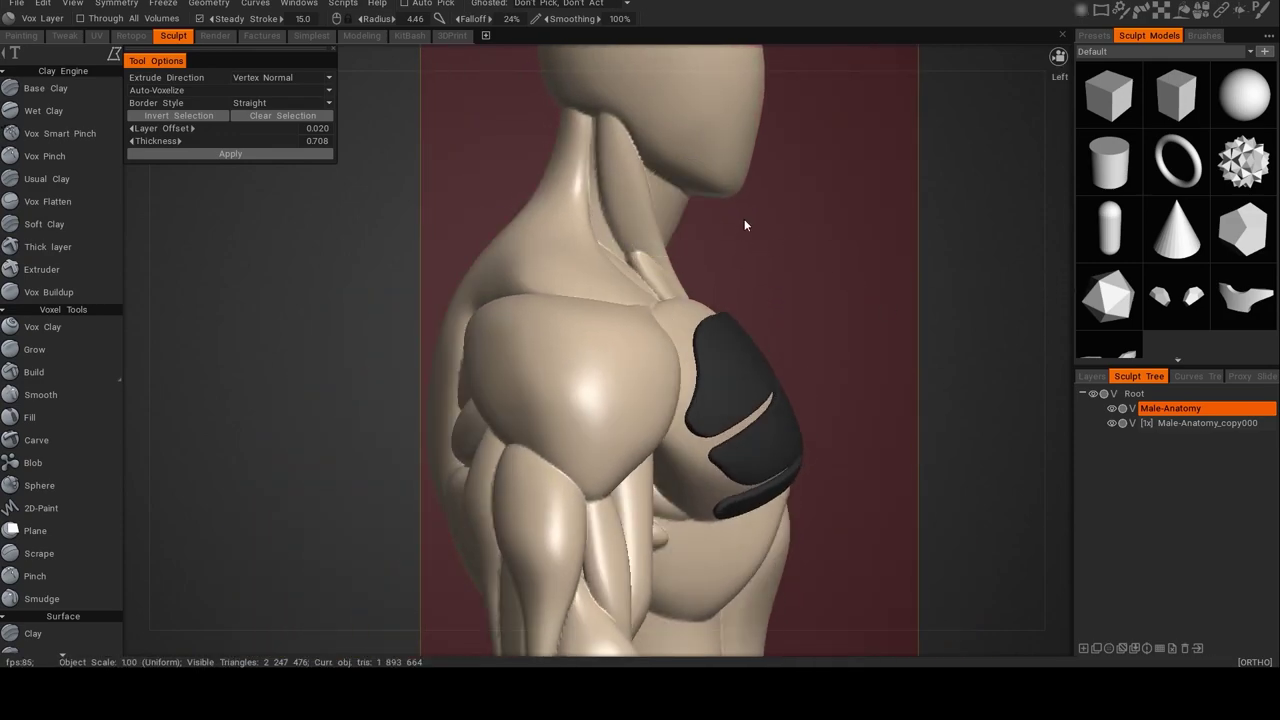
key(k)
key(l)
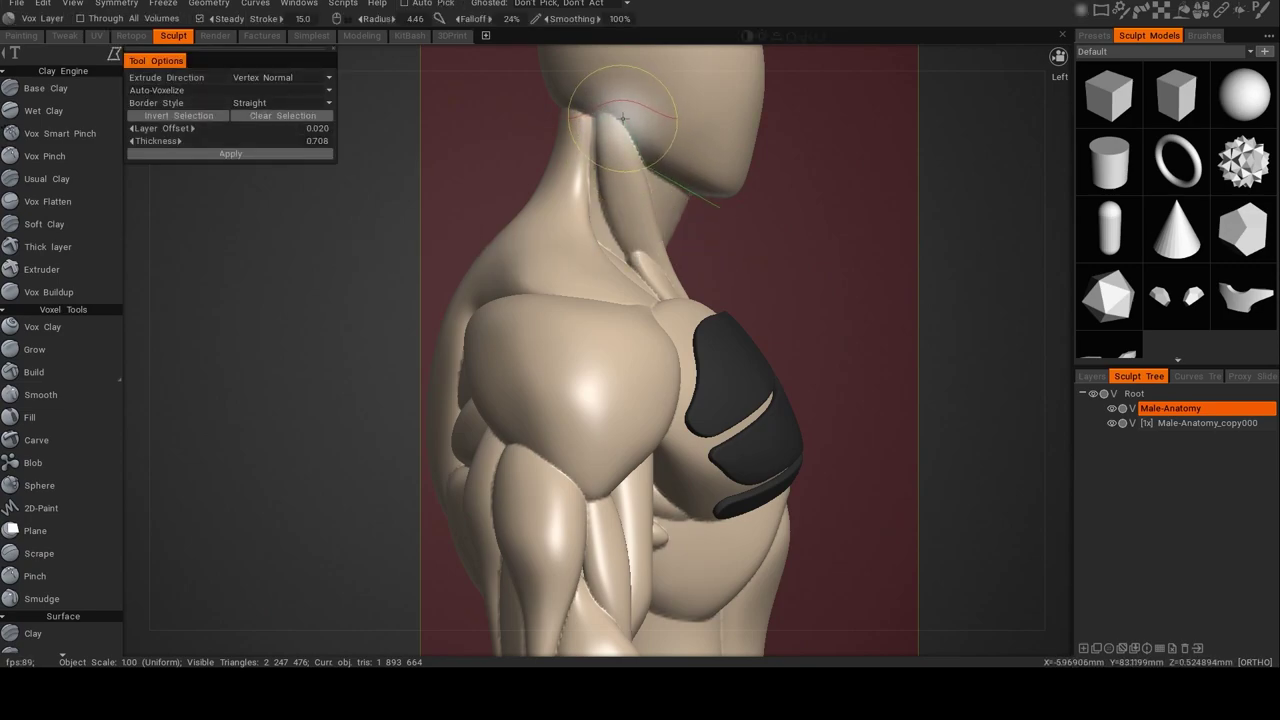
drag(592, 113, 545, 104)
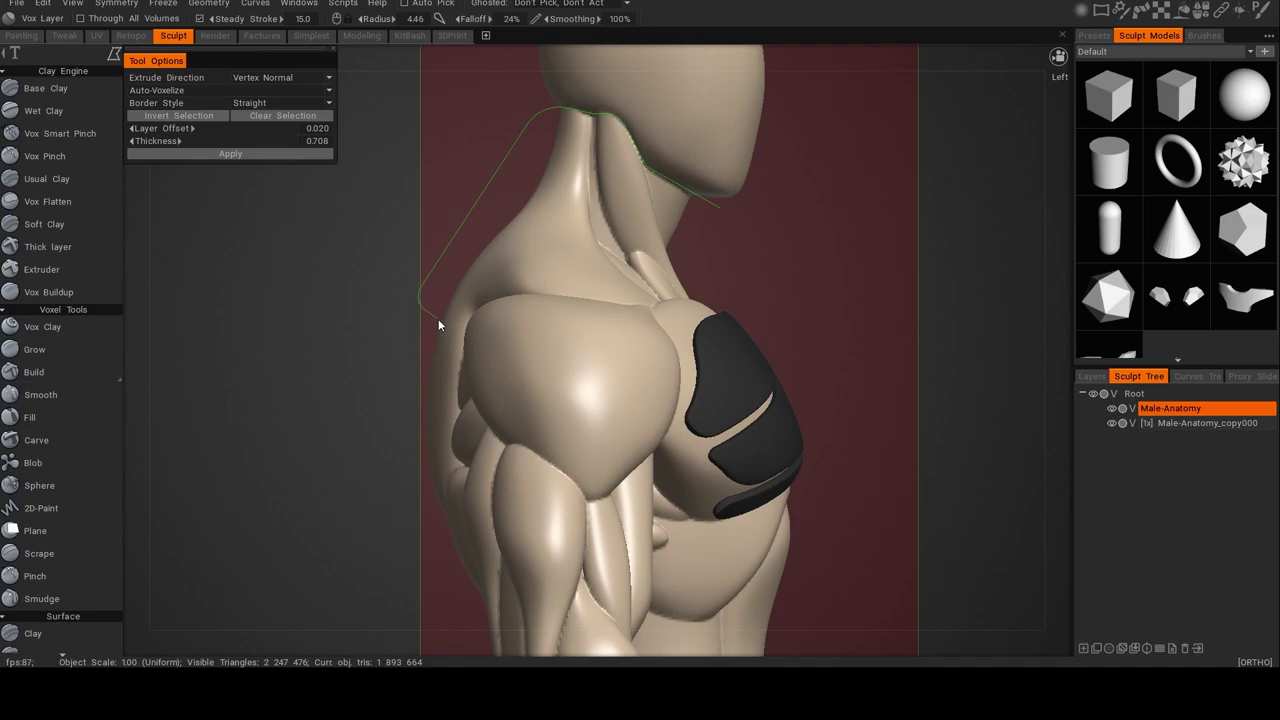
click(415, 378)
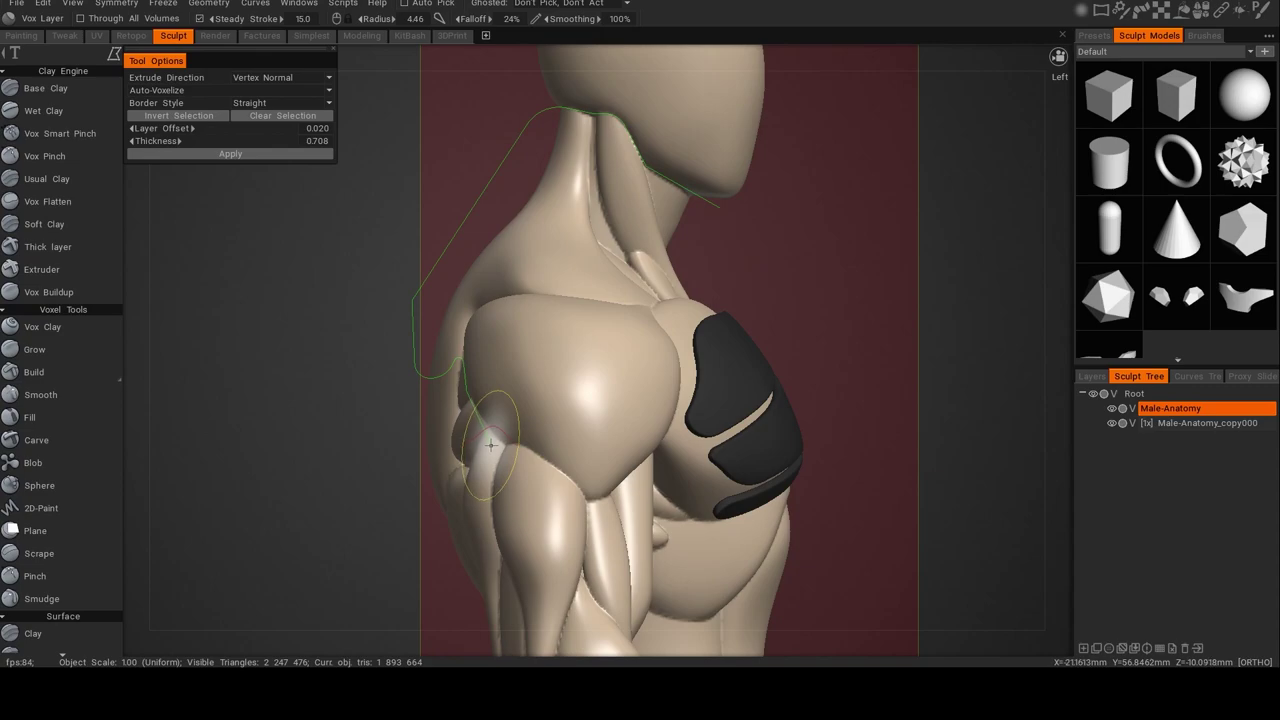
mouse_move(505, 446)
mouse_down()
mouse_move(533, 446)
mouse_move(597, 491)
mouse_move(660, 446)
mouse_move(654, 491)
mouse_up()
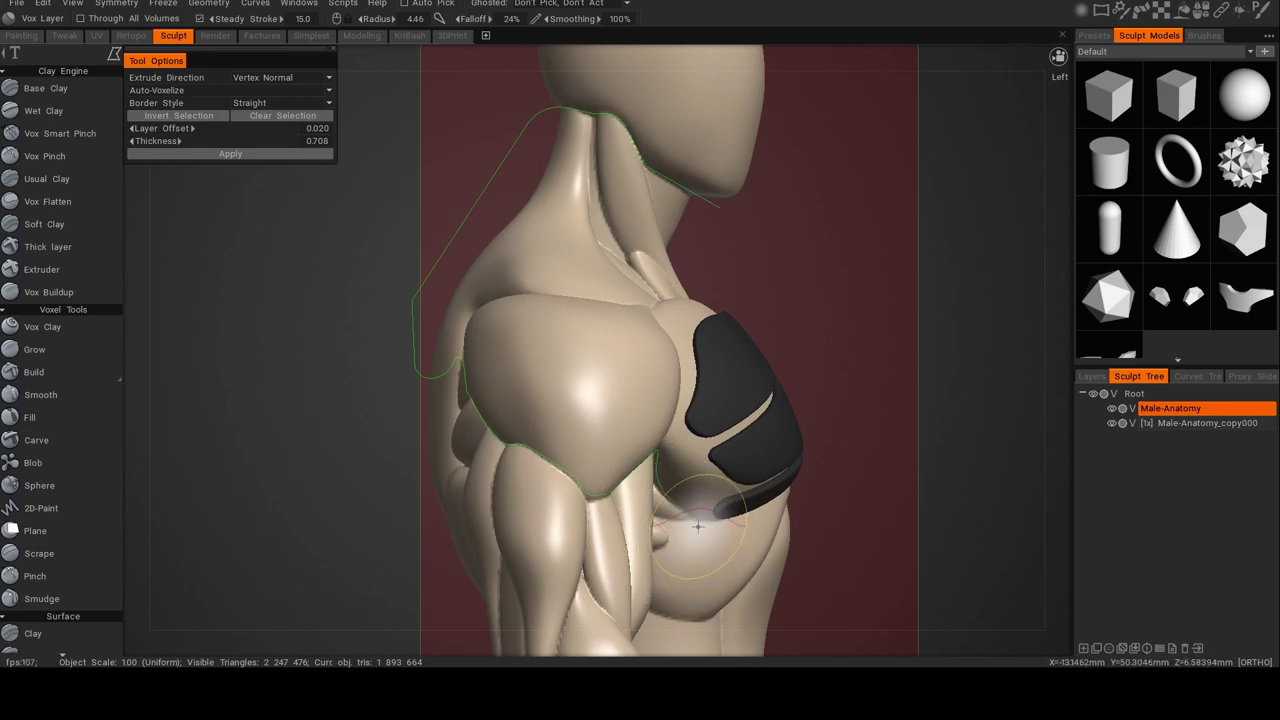
drag(699, 527, 826, 506)
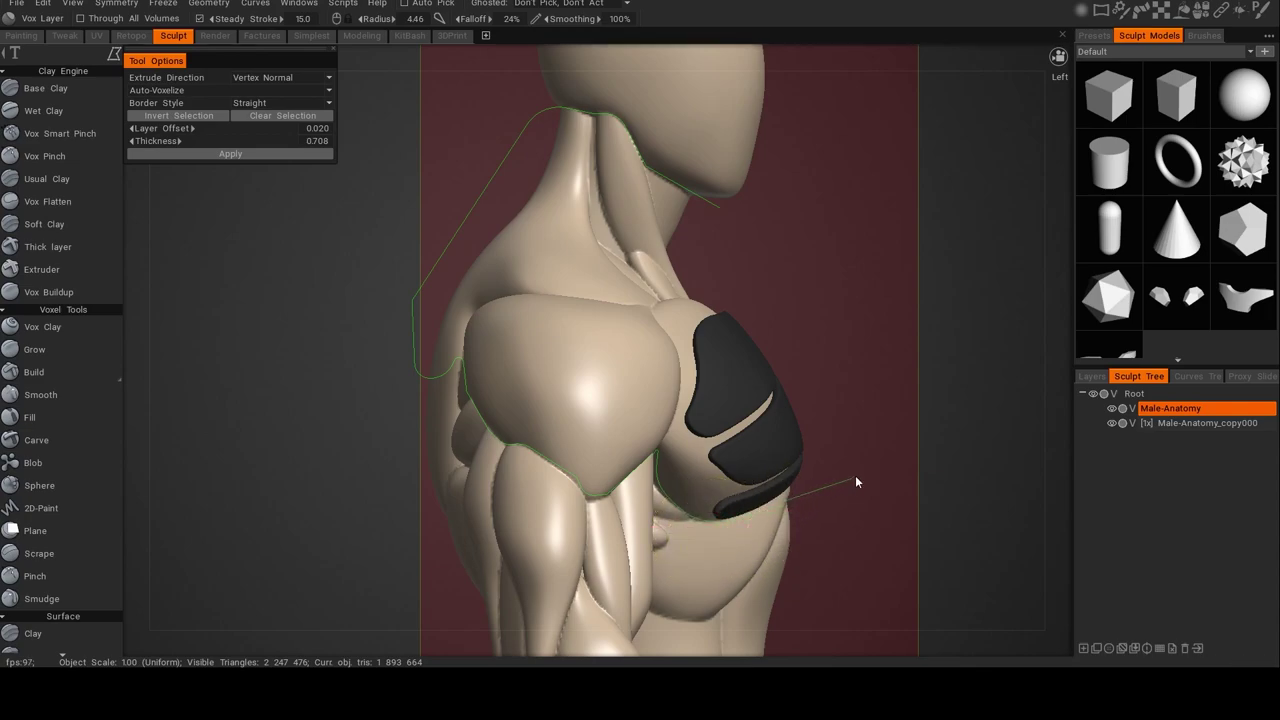
drag(726, 210, 727, 210)
Set the thickness to 0.404 and generate a thick layer from the selected neck, shoulder and chest area.
alt+drag(872, 294, 652, 294)
alt+drag(913, 270, 785, 283)
mouse_move(891, 288)
alt+mouse_down()
mouse_move(705, 285)
mouse_move(876, 267)
mouse_move(535, 255)
alt+mouse_up()
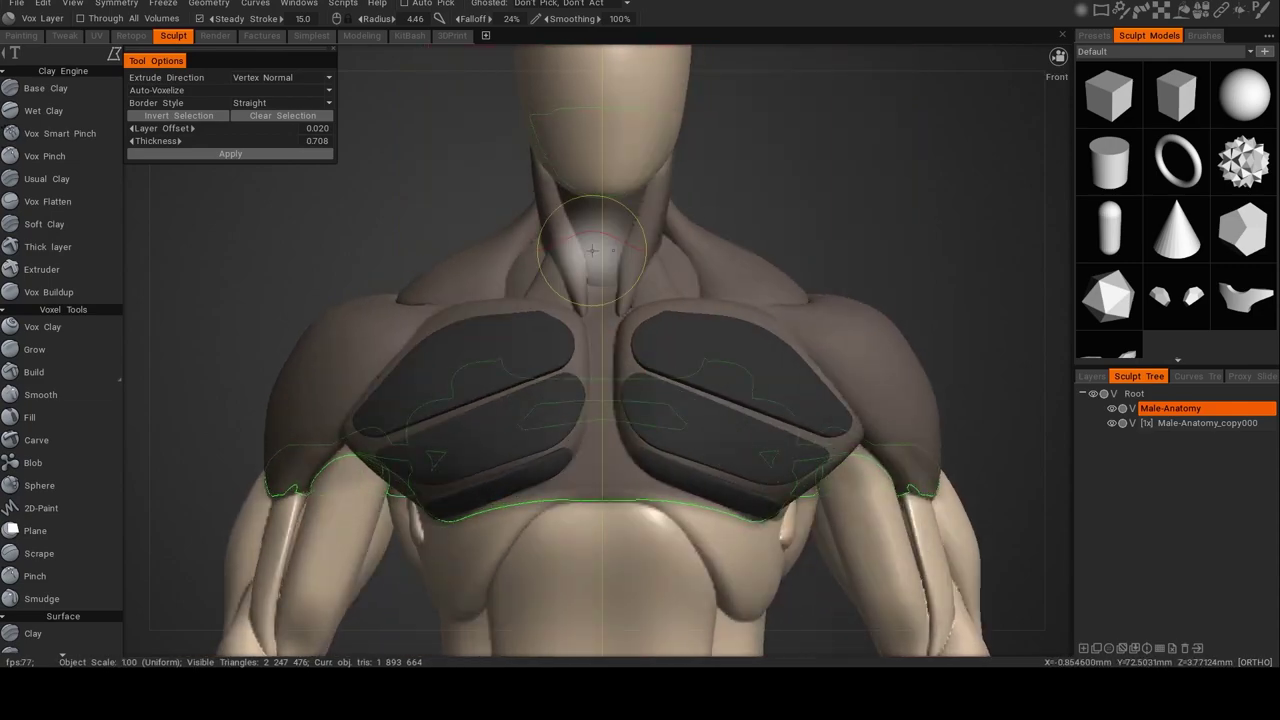
drag(286, 133, 271, 137)
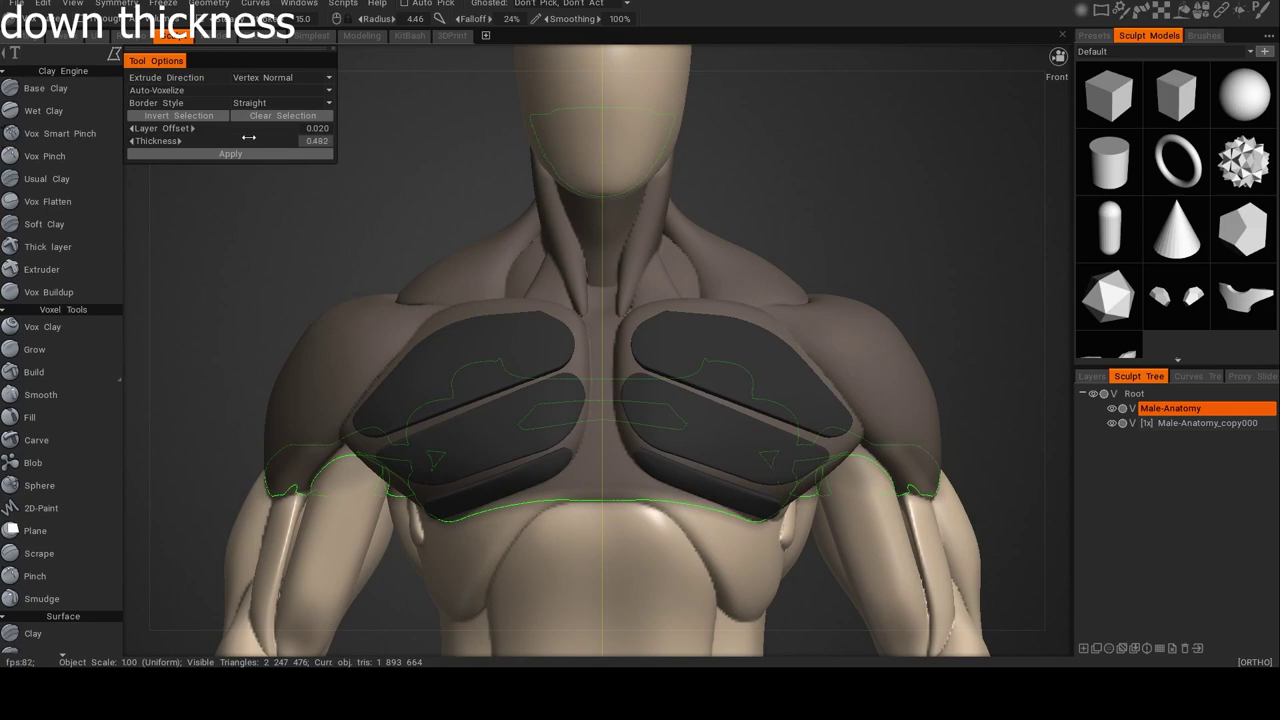
click(258, 156)
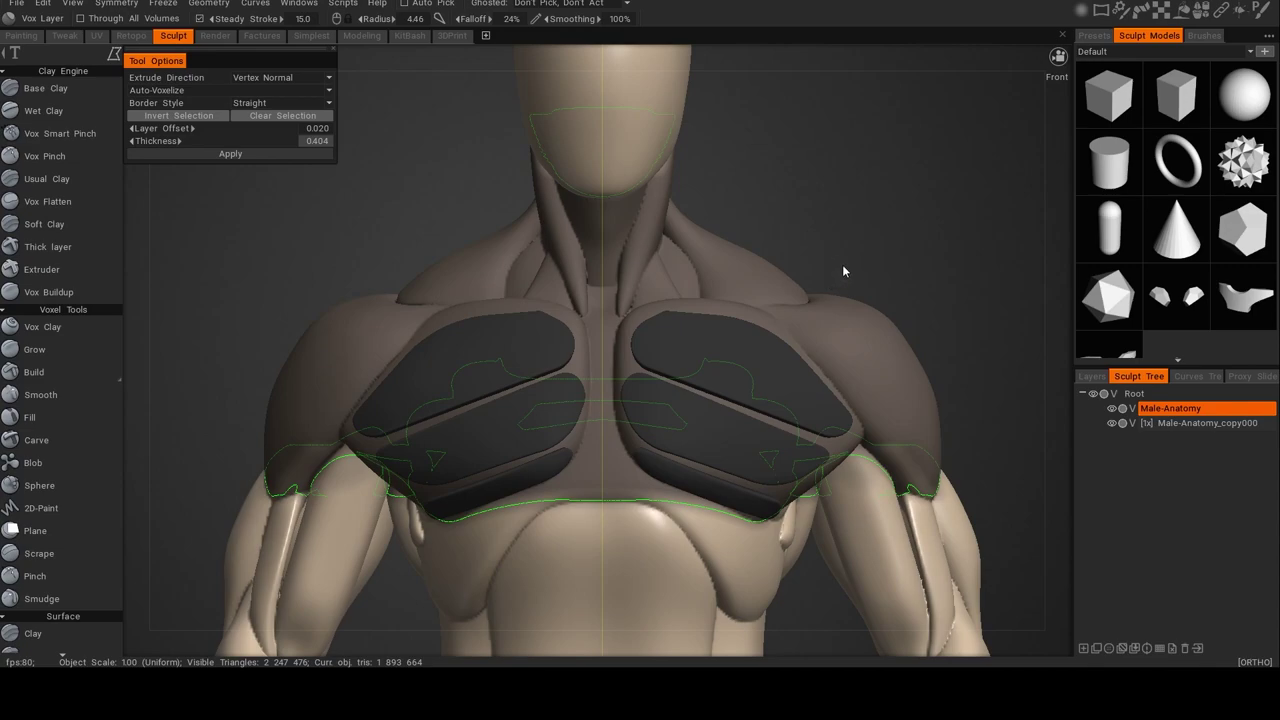
key(Return)
alt+drag(856, 267, 759, 290)
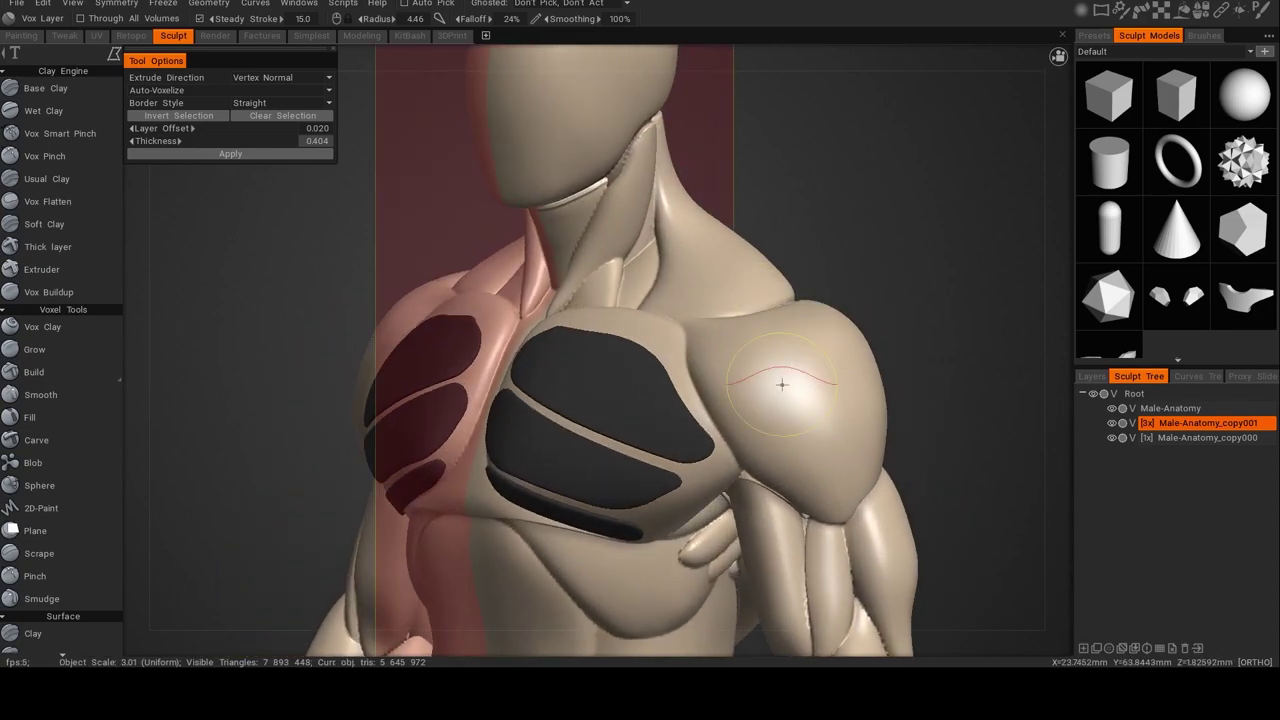
Make the new neck, shoulder and chest layer active and give it the matte black shader from the Metal set.
key(h)
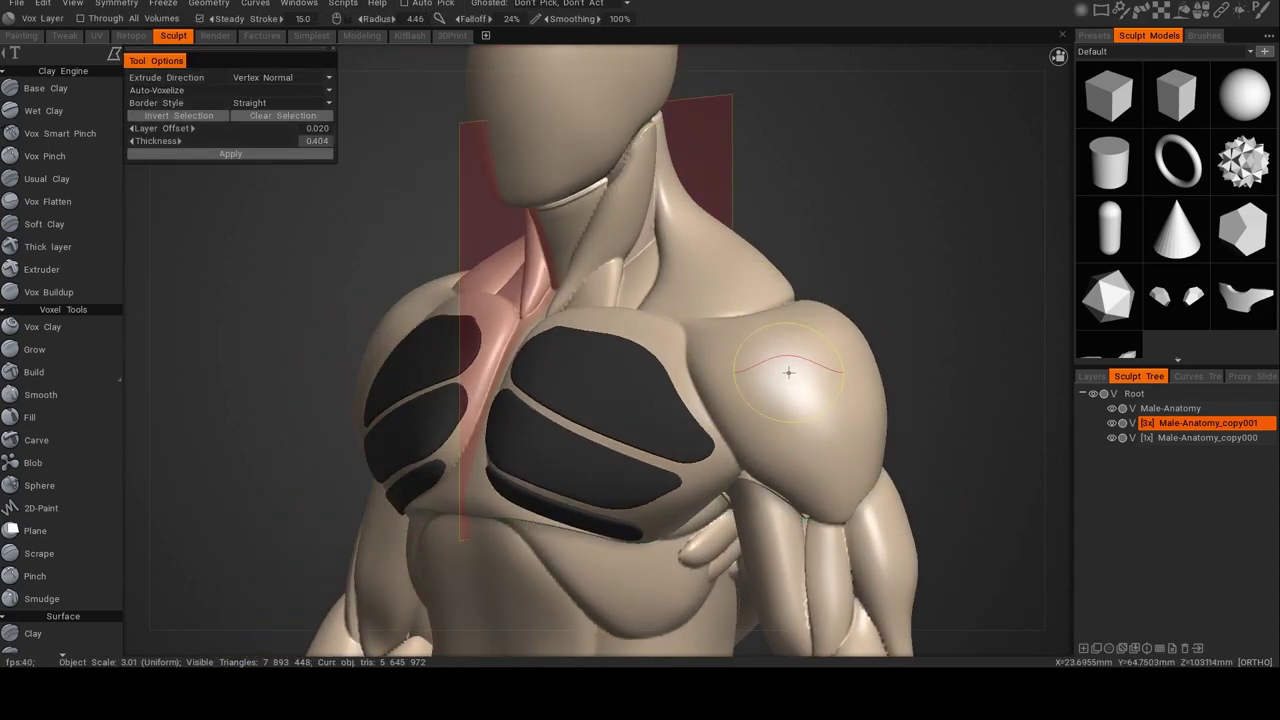
click(1181, 13)
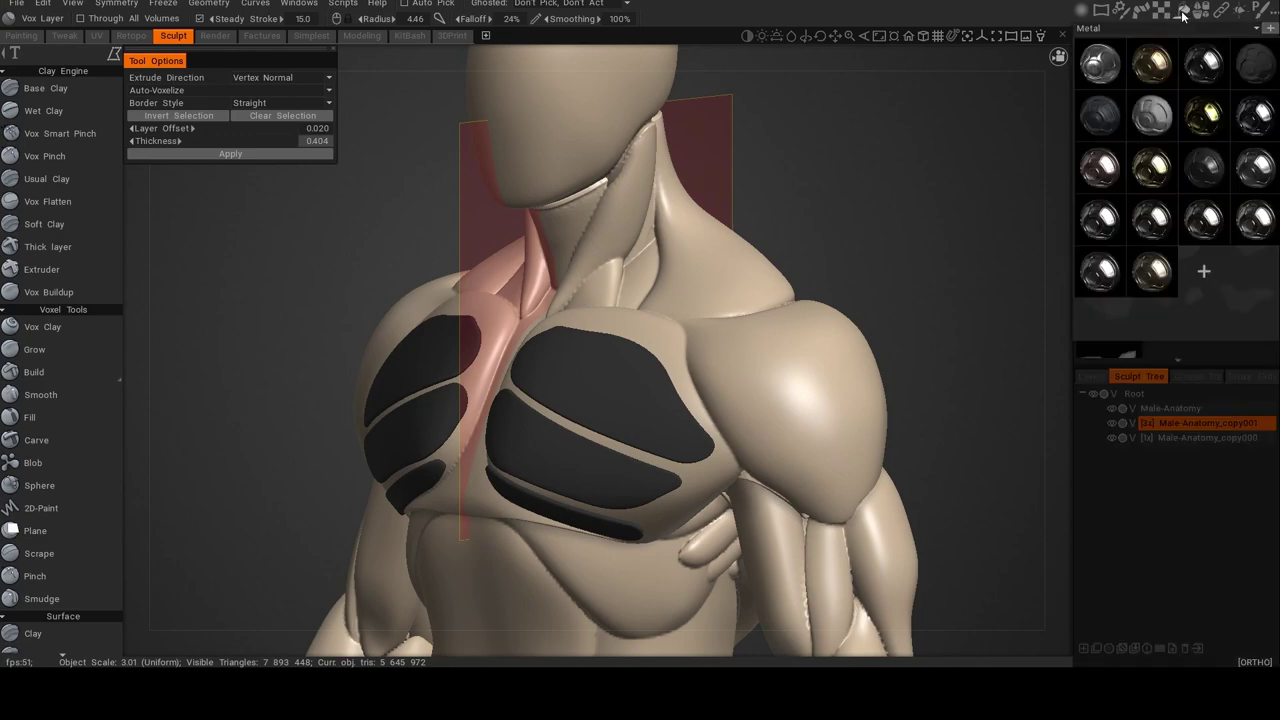
click(1238, 80)
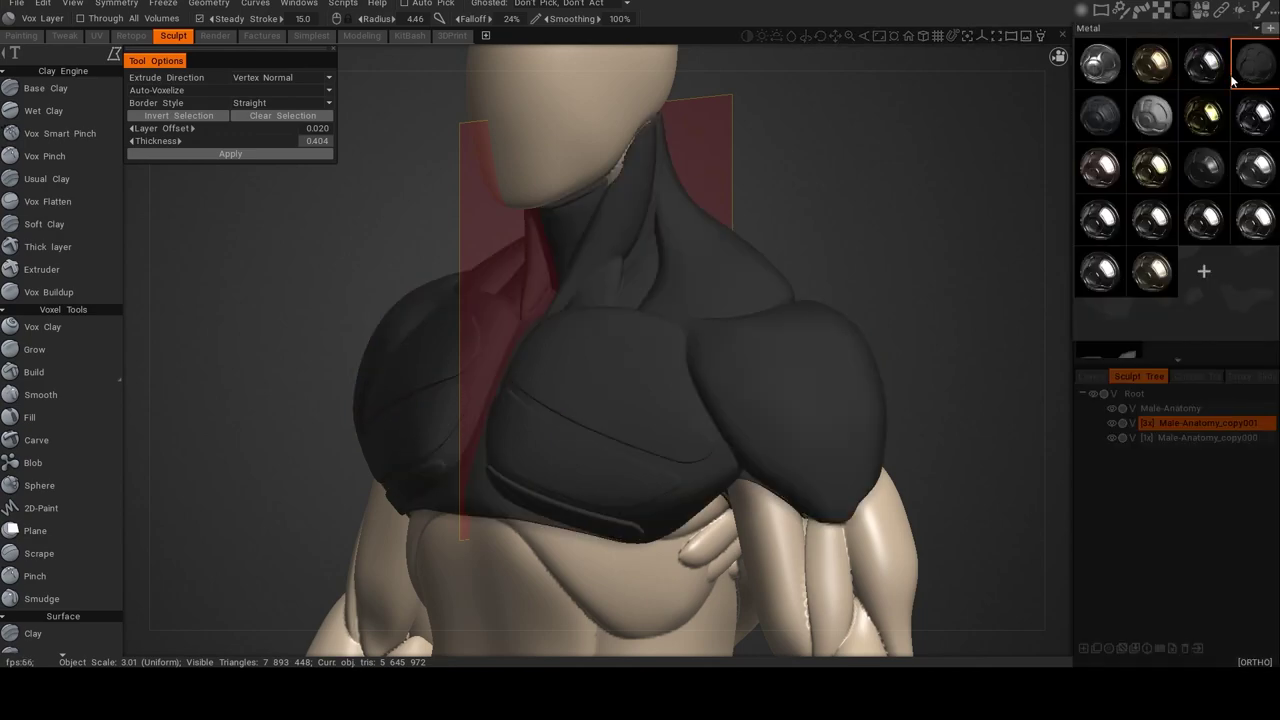
alt+drag(915, 314, 956, 314)
mouse_move(882, 266)
alt+mouse_down()
mouse_move(950, 272)
mouse_move(861, 302)
mouse_move(749, 289)
alt+mouse_up()
mouse_move(926, 288)
alt+mouse_down()
mouse_move(826, 286)
mouse_move(861, 294)
mouse_move(831, 304)
mouse_move(844, 296)
alt+mouse_up()
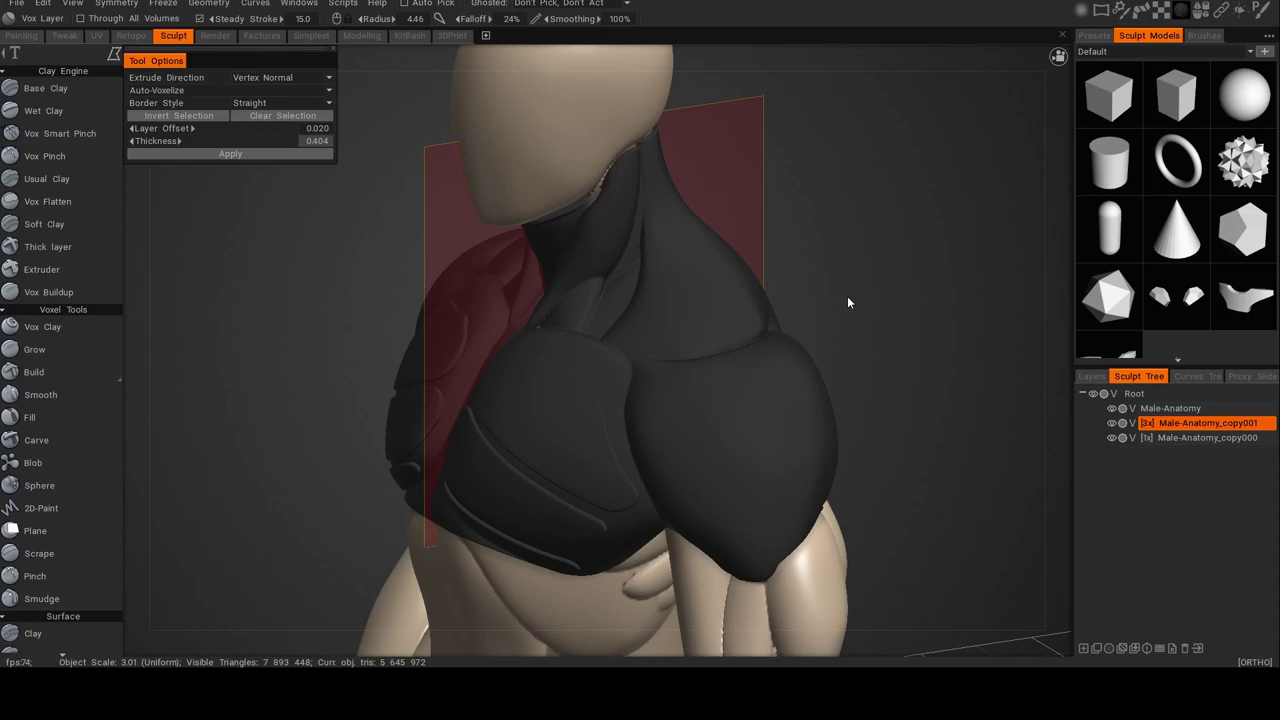
Make the Male-Anatomy volume active in the side view and clear its remaining neck, shoulder and chest selection.
key(KP_4)
alt+middle_drag(786, 295, 754, 366)
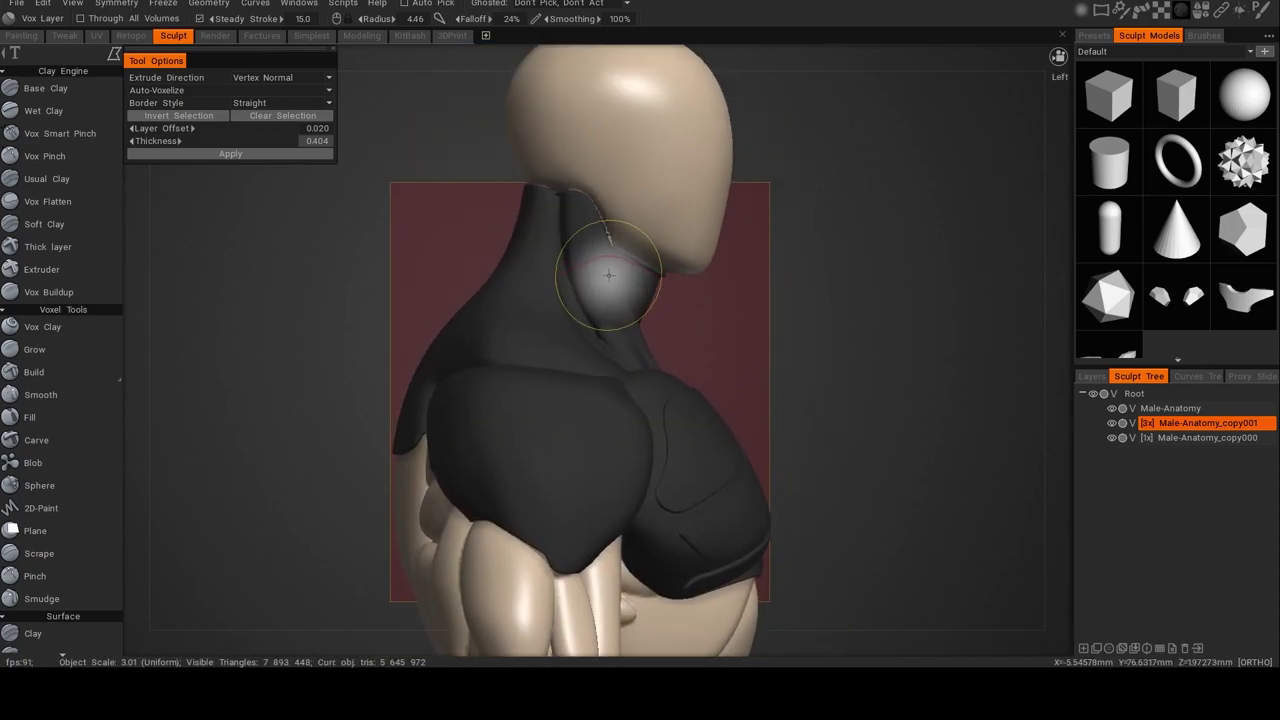
key(h)
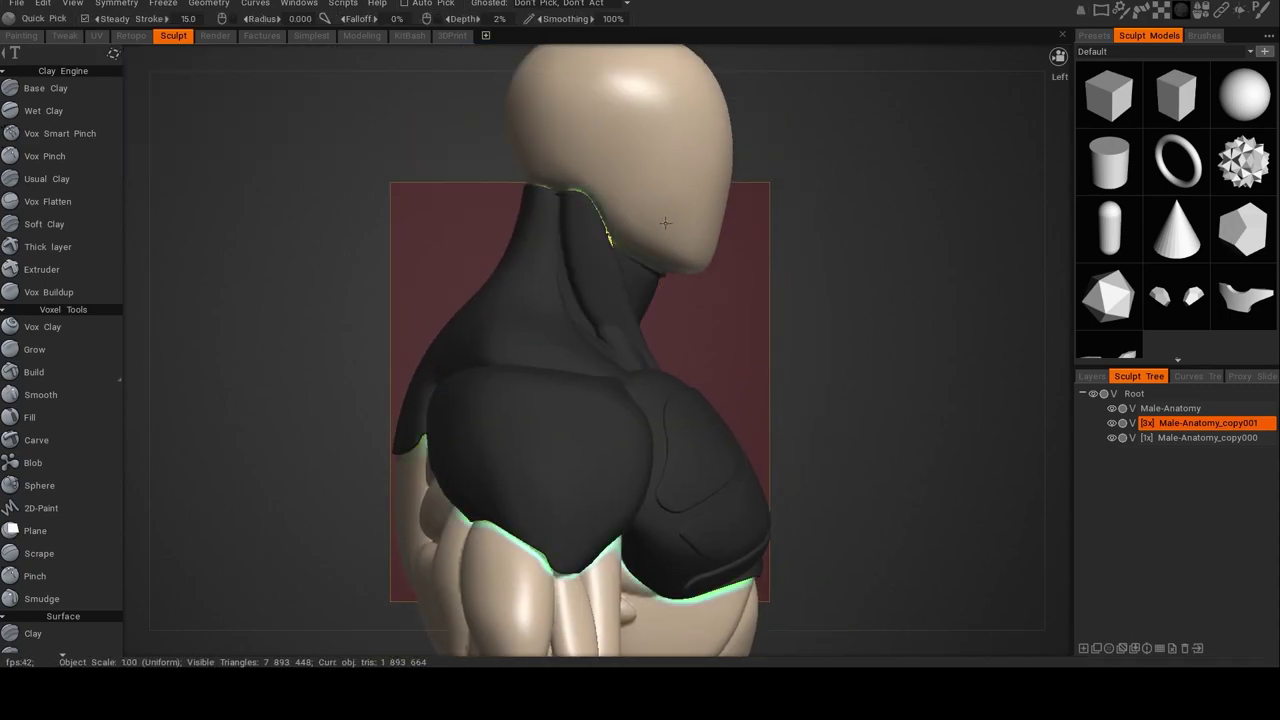
click(670, 226)
key(Escape)
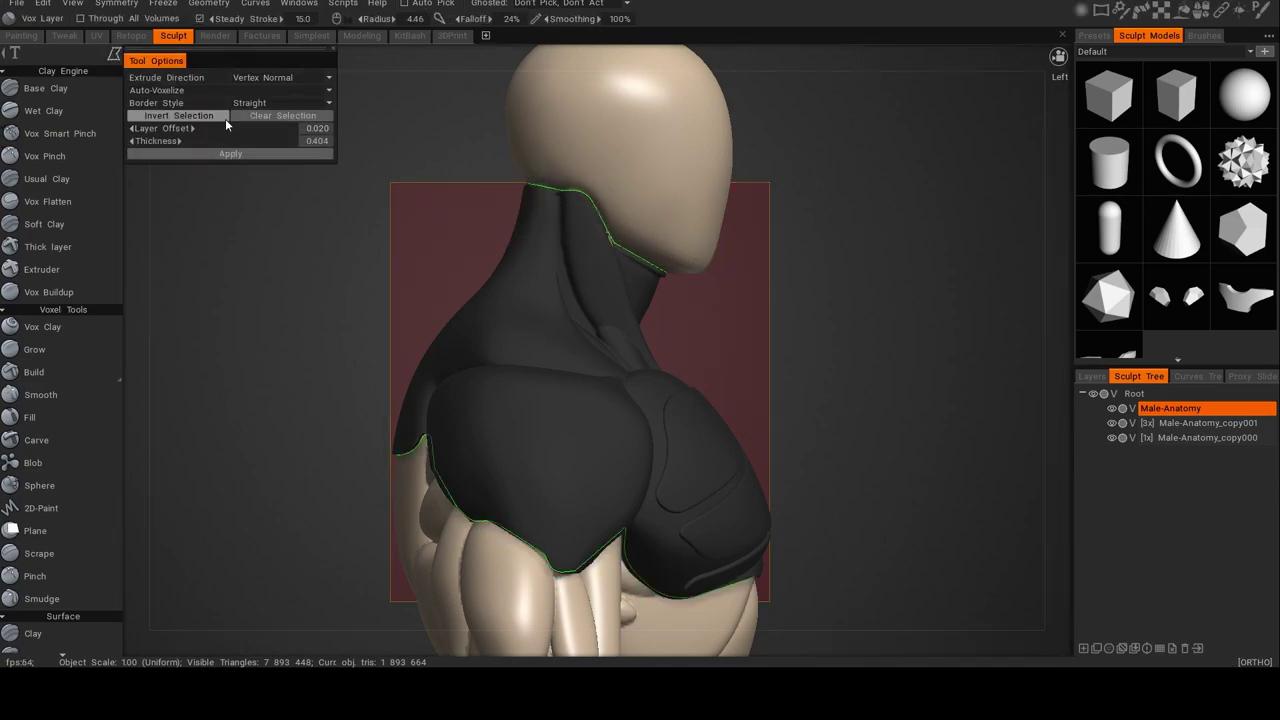
click(263, 115)
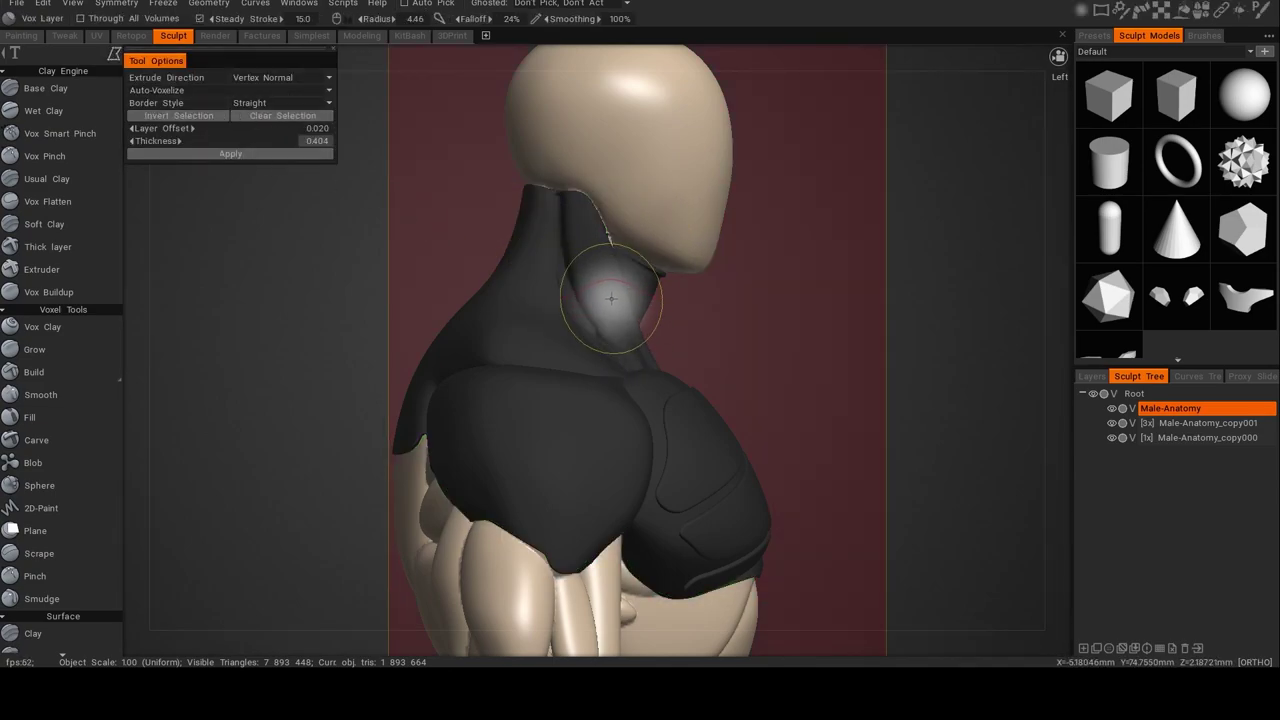
Make Male-Anatomy_copy001 active and isolate it from the other volumes in a side view.
key(h)
alt+drag(650, 301, 565, 313)
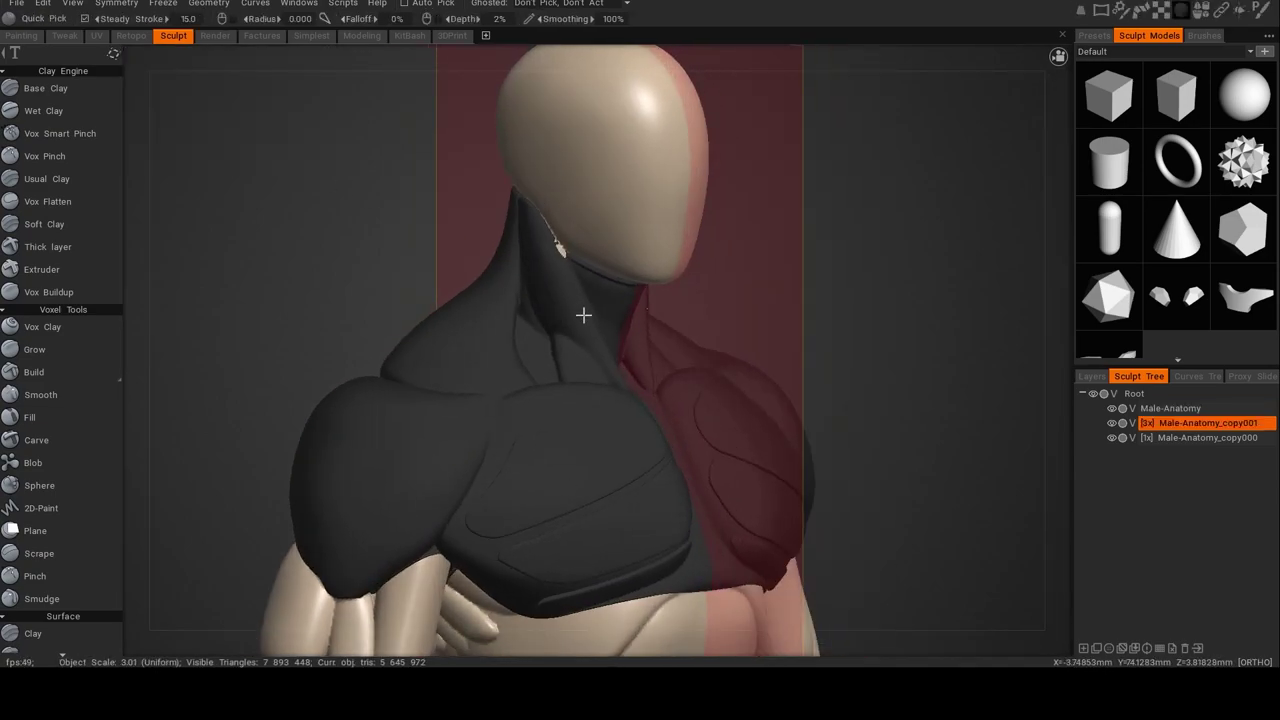
alt+click(1112, 425)
alt+drag(881, 371, 658, 365)
alt+shift+drag(865, 312, 809, 300)
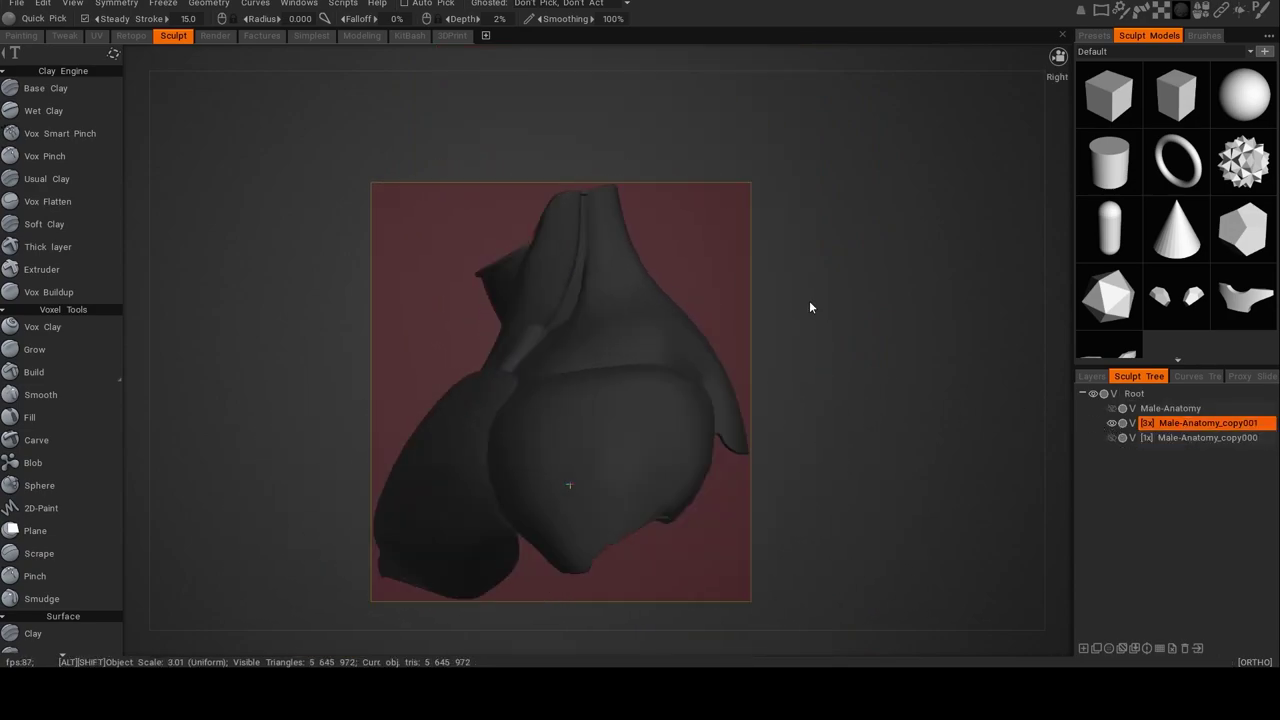
Trim the uneven upper front rim of the collar on Male-Anatomy_copy001 with a Cut Off lasso.
key(c)
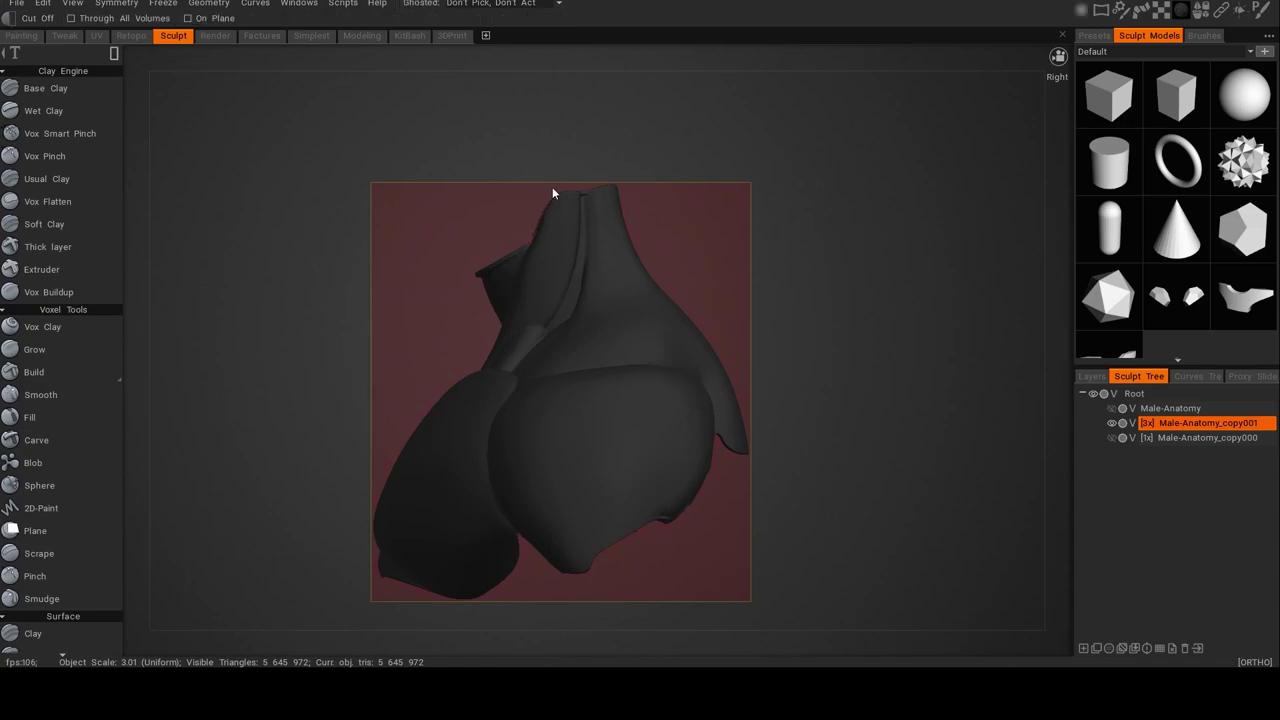
key(e)
click(526, 252)
click(558, 187)
click(502, 246)
click(558, 191)
click(552, 196)
drag(541, 196, 547, 193)
Cut off the ragged fragments hanging below the shoulder shells, working from a rear three-quarter view.
alt+drag(734, 230, 563, 243)
alt+drag(480, 547, 579, 488)
alt+middle_drag(579, 488, 591, 464)
mouse_move(591, 464)
alt+mouse_down()
mouse_move(397, 517)
mouse_move(432, 542)
alt+mouse_up()
alt+drag(405, 461, 430, 503)
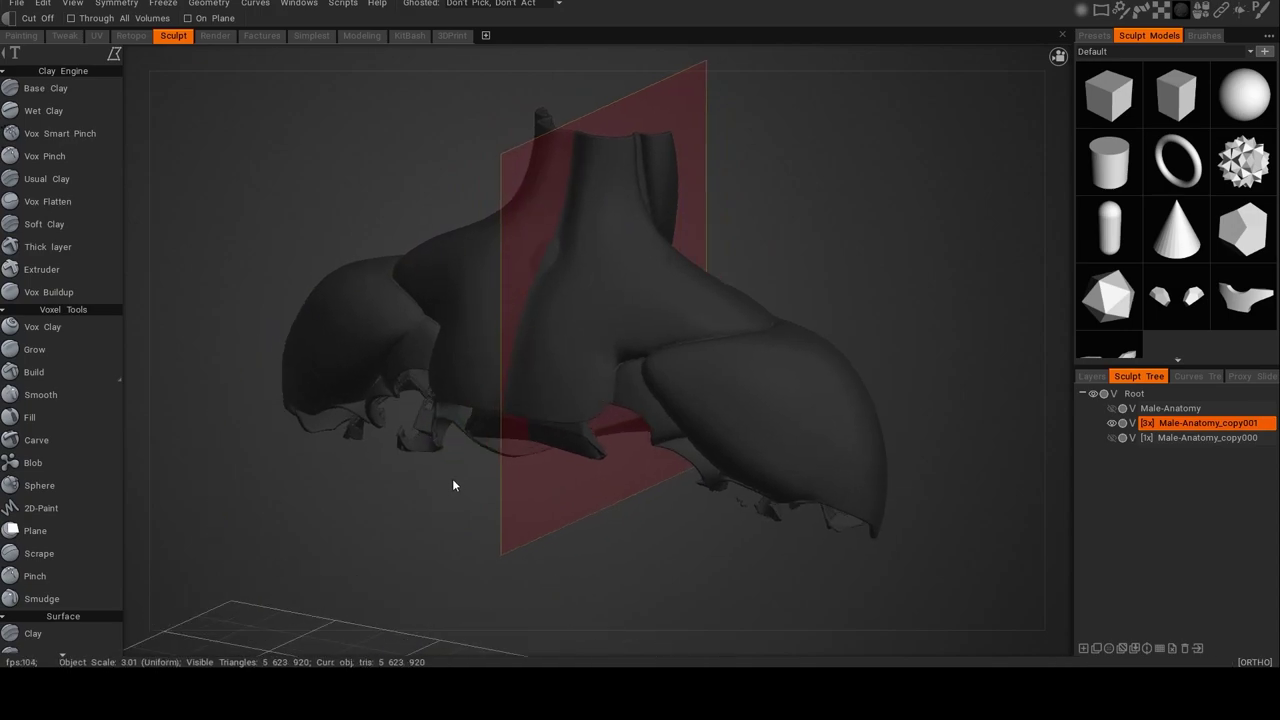
mouse_move(471, 466)
mouse_down()
mouse_move(417, 504)
mouse_move(340, 528)
mouse_move(325, 507)
mouse_up()
mouse_move(407, 493)
alt+mouse_down()
mouse_move(472, 477)
mouse_move(660, 486)
mouse_move(635, 442)
mouse_move(563, 420)
mouse_move(440, 443)
mouse_move(464, 411)
mouse_move(526, 400)
alt+mouse_up()
alt+drag(617, 409, 557, 460)
alt+drag(755, 444, 715, 461)
mouse_move(800, 469)
alt+mouse_down()
mouse_move(757, 492)
mouse_move(782, 510)
alt+mouse_up()
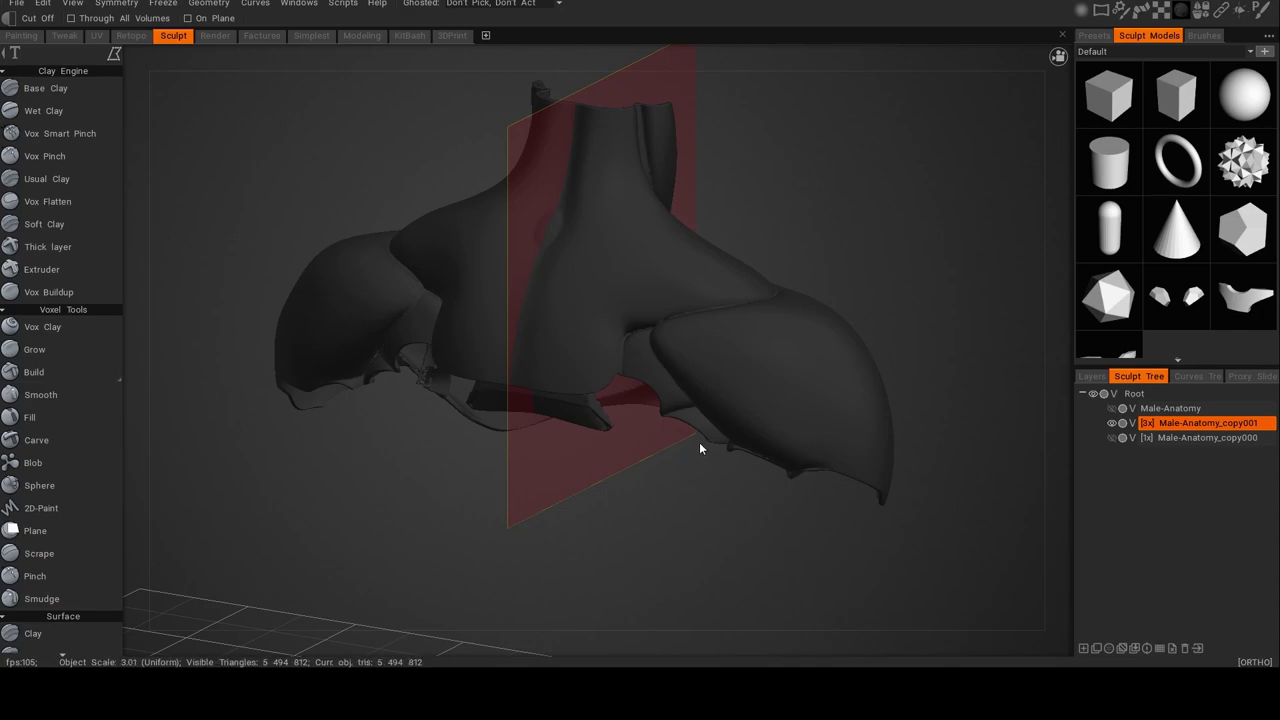
Trim the remaining jagged bits along the lower rear edge of the deltoid shell with Cut Off lassos.
click(744, 446)
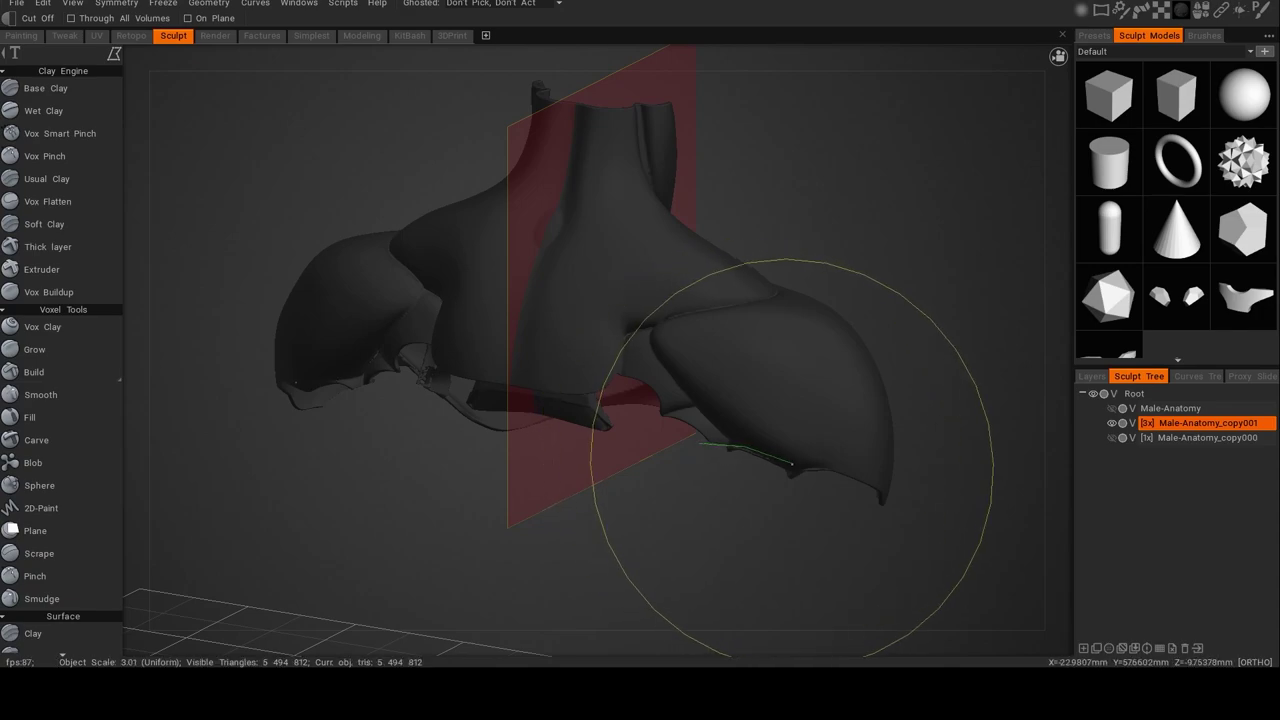
click(795, 468)
drag(821, 467, 830, 493)
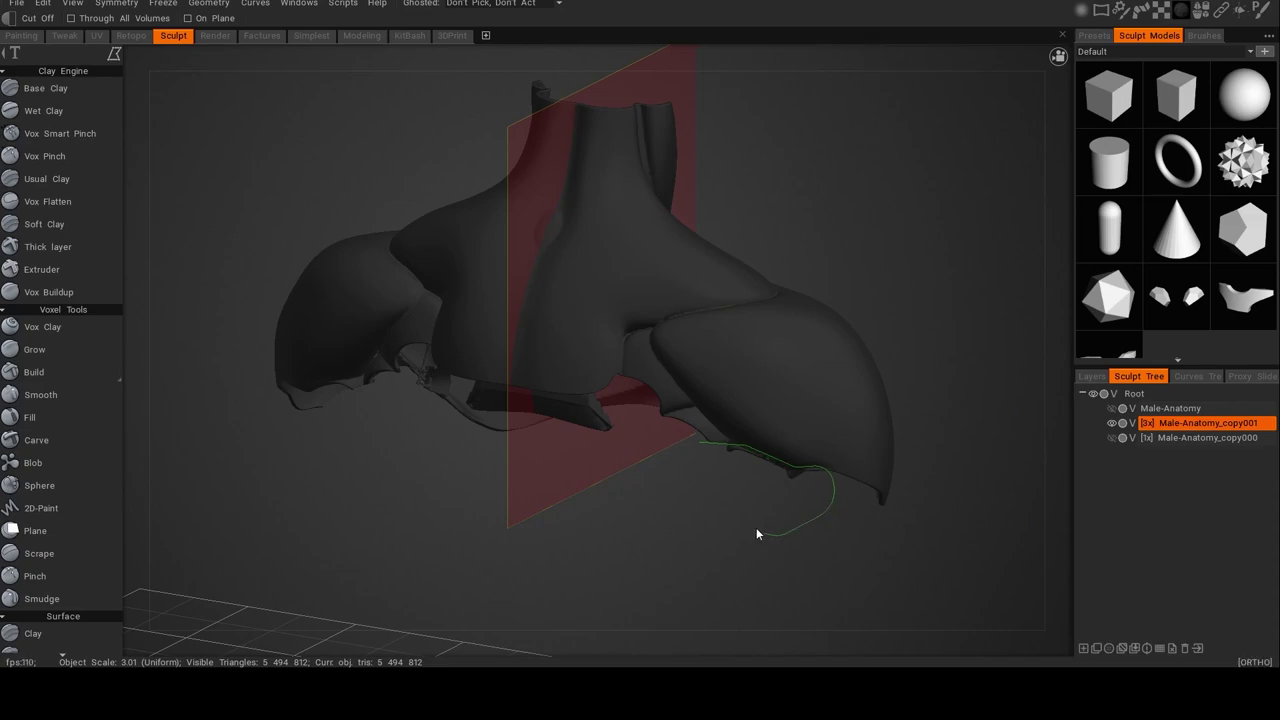
mouse_move(706, 451)
mouse_down()
mouse_move(698, 500)
mouse_move(697, 480)
mouse_up()
drag(592, 505, 607, 457)
Trim the lower deltoid edge up to the armpit corner with Cut Off lassos in the front view.
mouse_move(504, 509)
alt+mouse_down()
mouse_move(475, 506)
mouse_move(526, 434)
mouse_move(597, 446)
alt+mouse_up()
mouse_move(736, 429)
alt+mouse_down()
mouse_move(922, 442)
mouse_move(653, 528)
mouse_move(788, 490)
mouse_move(645, 492)
mouse_move(854, 449)
mouse_move(738, 445)
alt+mouse_up()
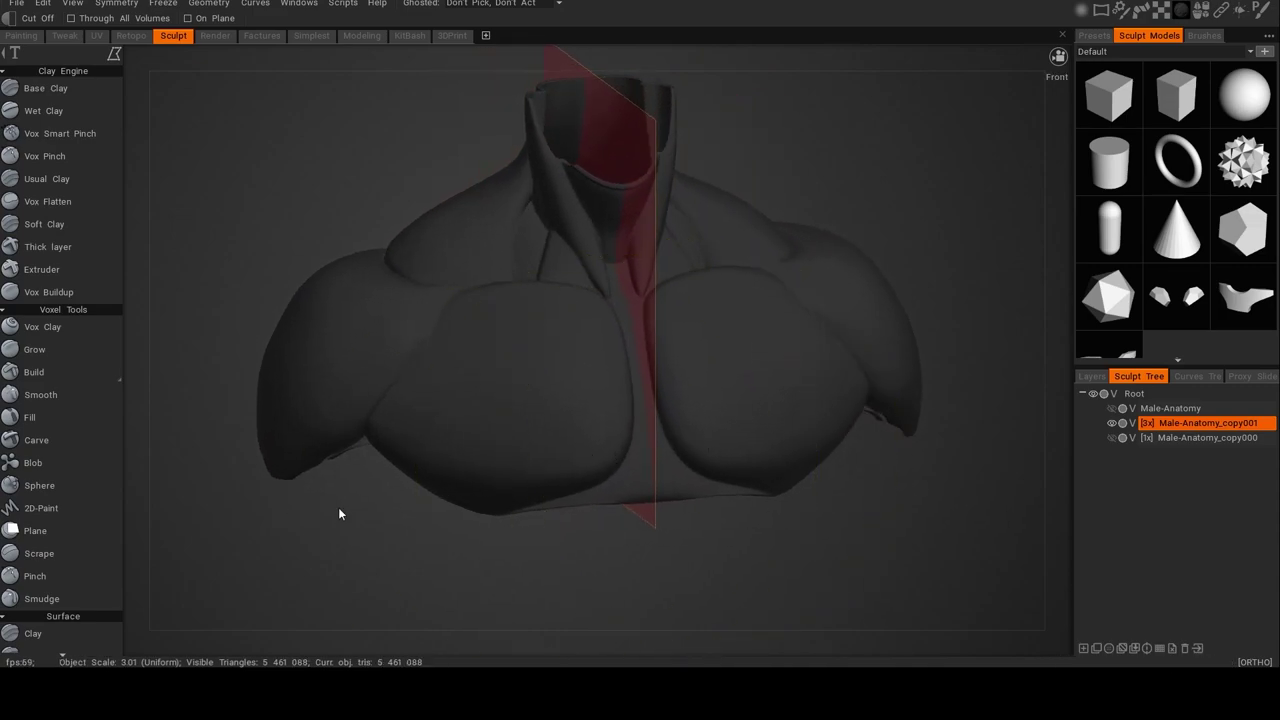
click(377, 454)
click(361, 435)
click(379, 451)
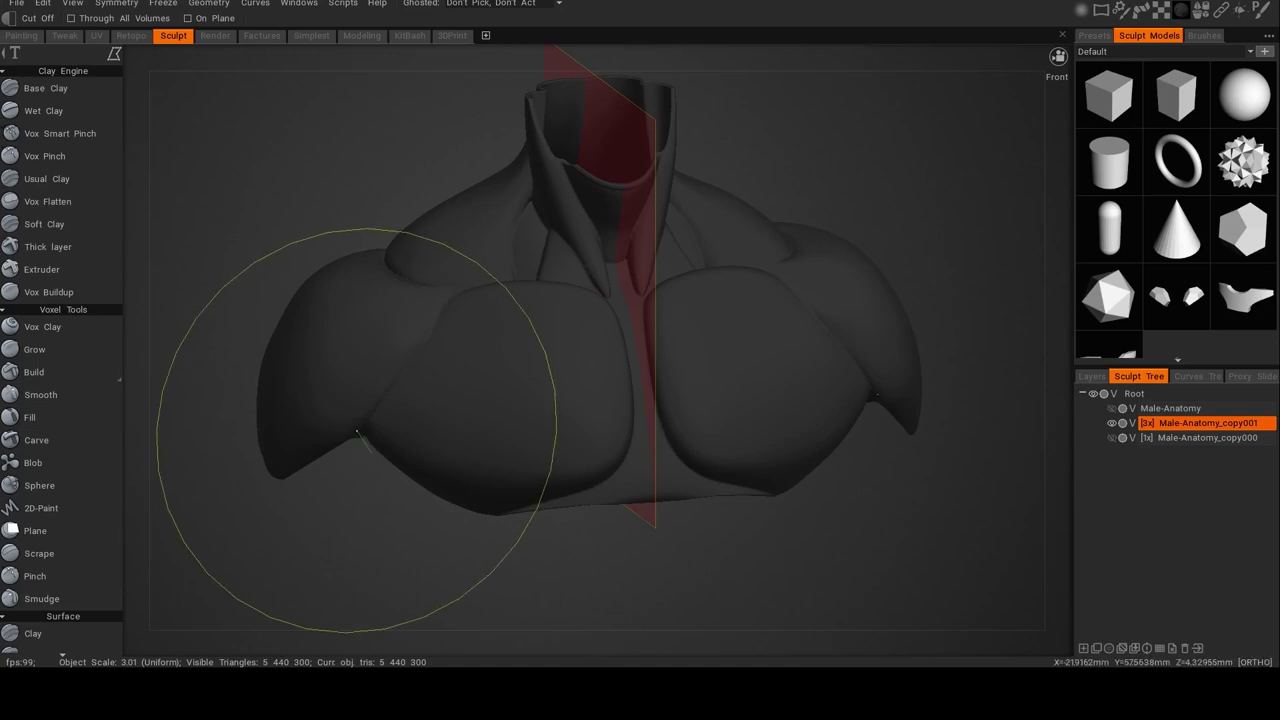
click(359, 427)
click(266, 487)
click(370, 454)
alt+drag(403, 506, 360, 512)
key(Escape)
Smooth the surface between the collarbone and neck base of the isolated layer while using the Move tool.
mouse_move(546, 557)
alt+mouse_down()
mouse_move(459, 560)
mouse_move(434, 578)
mouse_move(546, 537)
mouse_move(575, 495)
alt+mouse_up()
key(m)
mouse_move(589, 302)
shift+mouse_down()
mouse_move(575, 313)
mouse_move(585, 308)
shift+mouse_up()
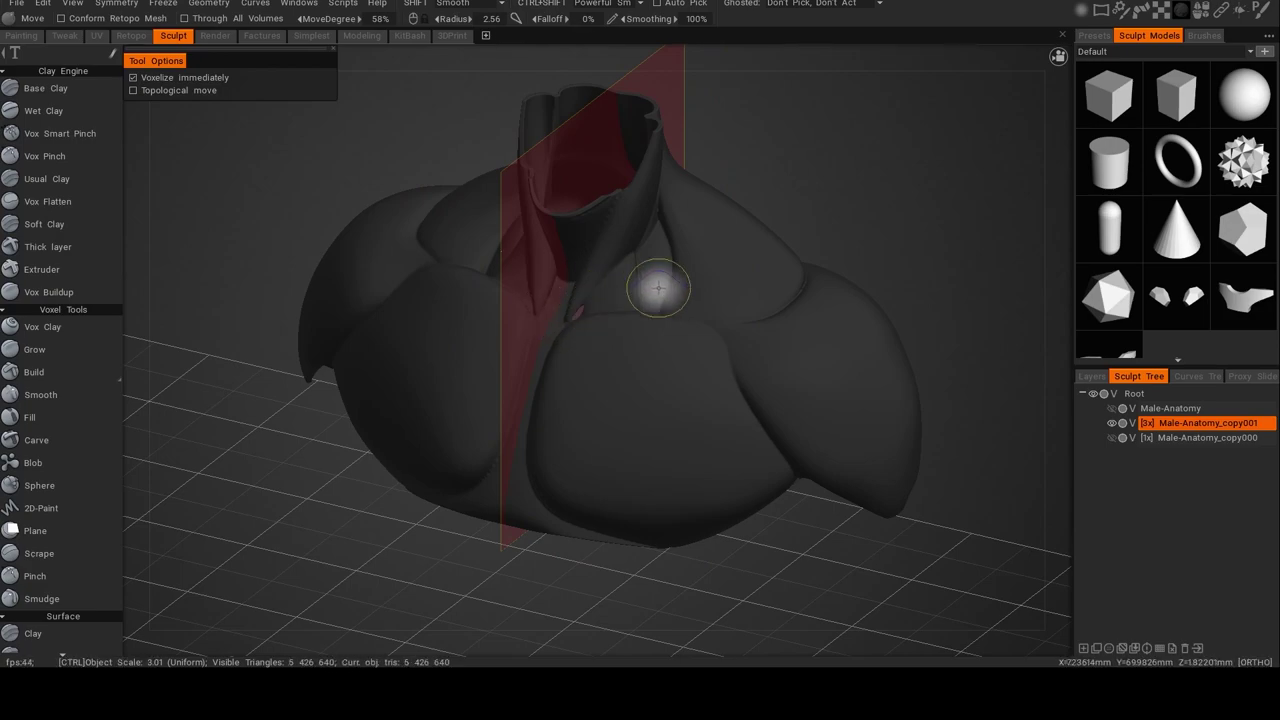
mouse_move(540, 441)
alt+mouse_down()
mouse_move(616, 443)
mouse_move(712, 490)
mouse_move(746, 489)
mouse_move(659, 483)
mouse_move(689, 474)
mouse_move(614, 460)
alt+mouse_up()
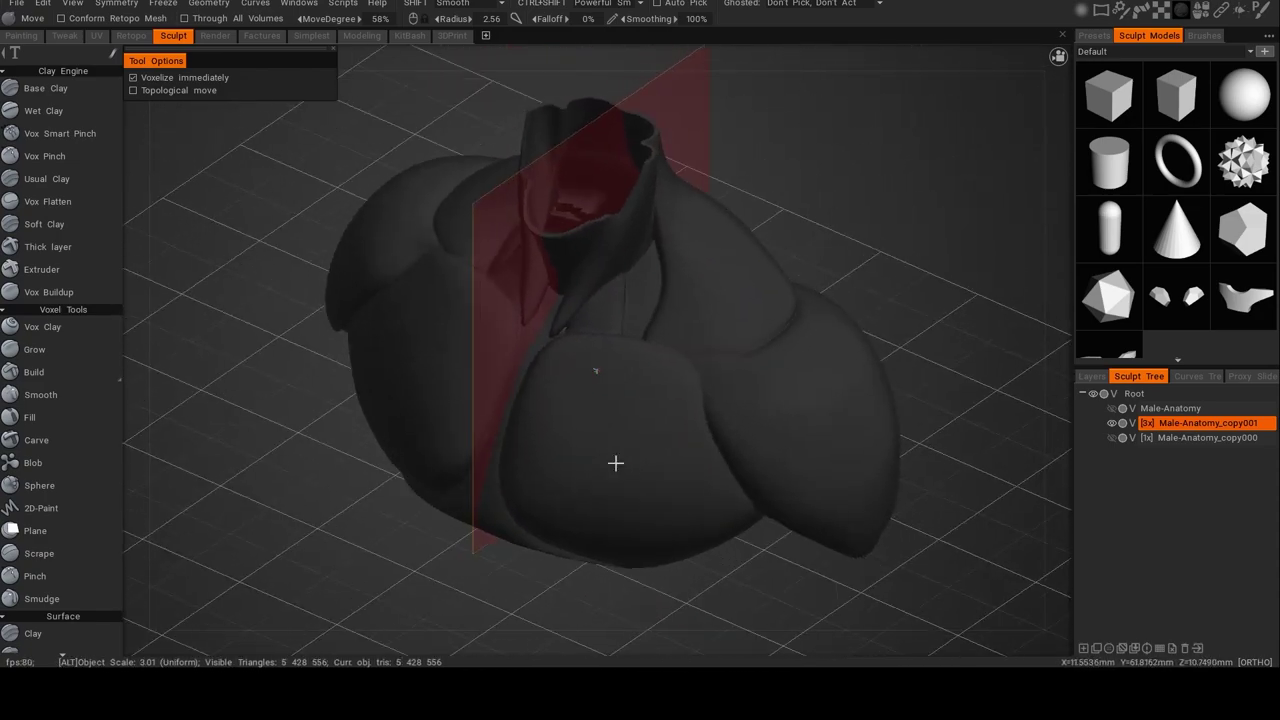
Show the body and chest panel volumes again and make Male-Anatomy_copy001 the active volume.
click(1112, 408)
mouse_move(902, 372)
alt+mouse_down()
mouse_move(945, 348)
mouse_move(1012, 348)
alt+mouse_up()
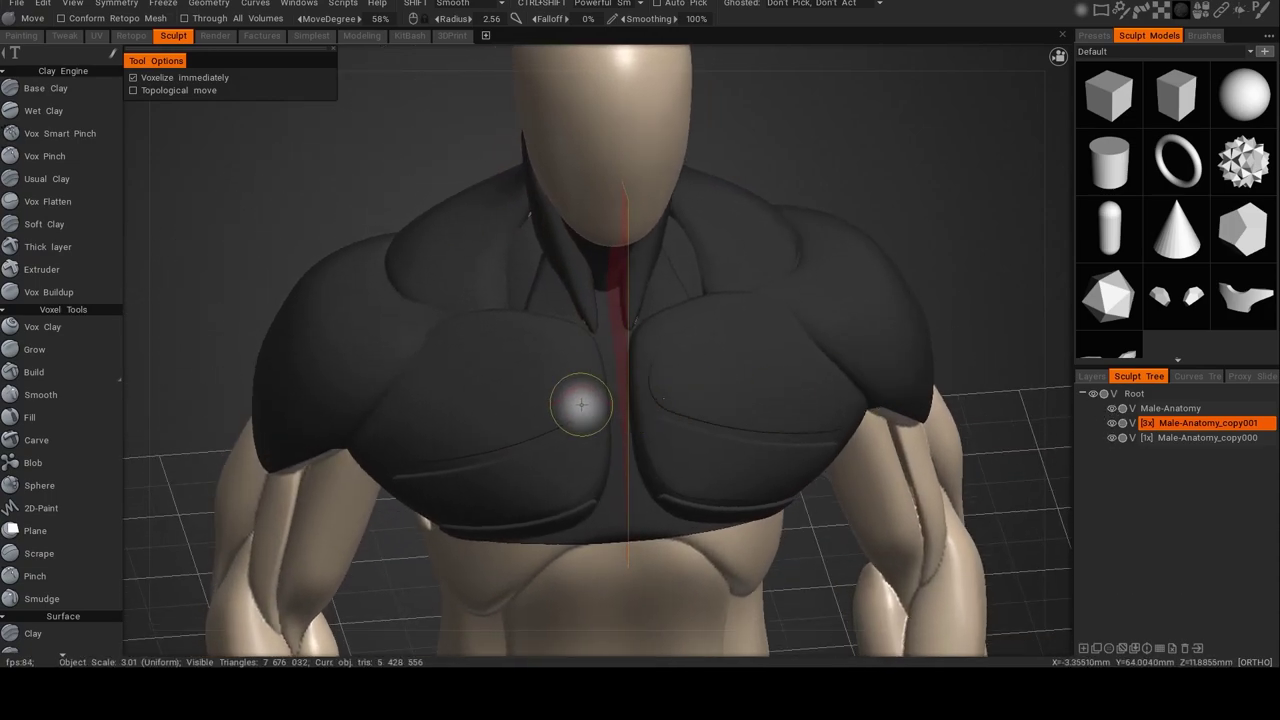
key(h)
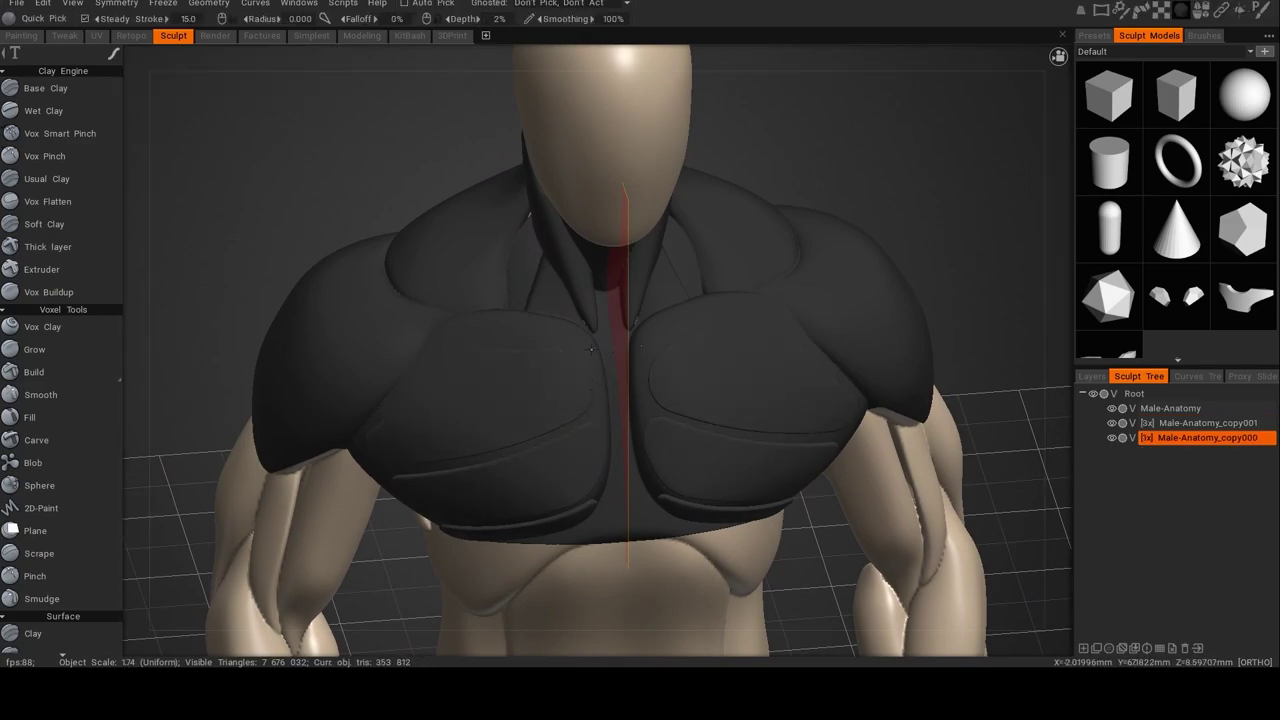
key(h)
Check the symmetry settings, then enlarge the Move radius to 6.48 and adjust the deltoid area of the layer.
key(shift+s)
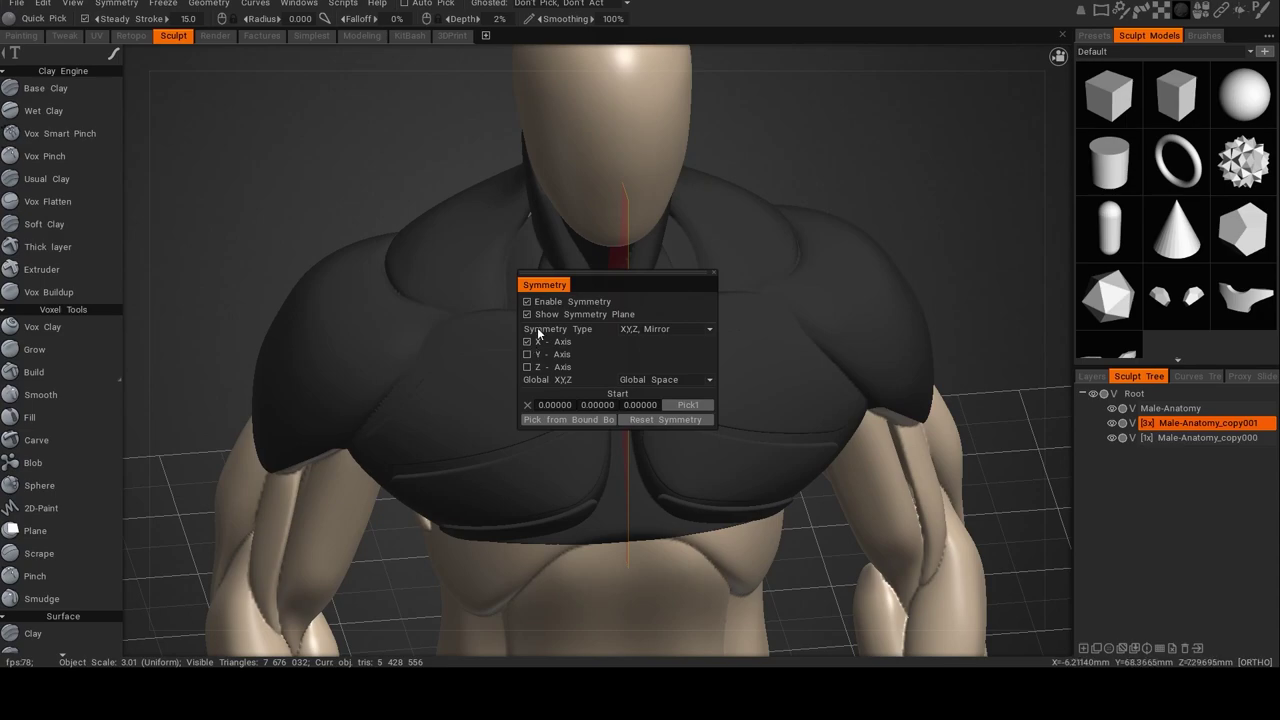
key(m)
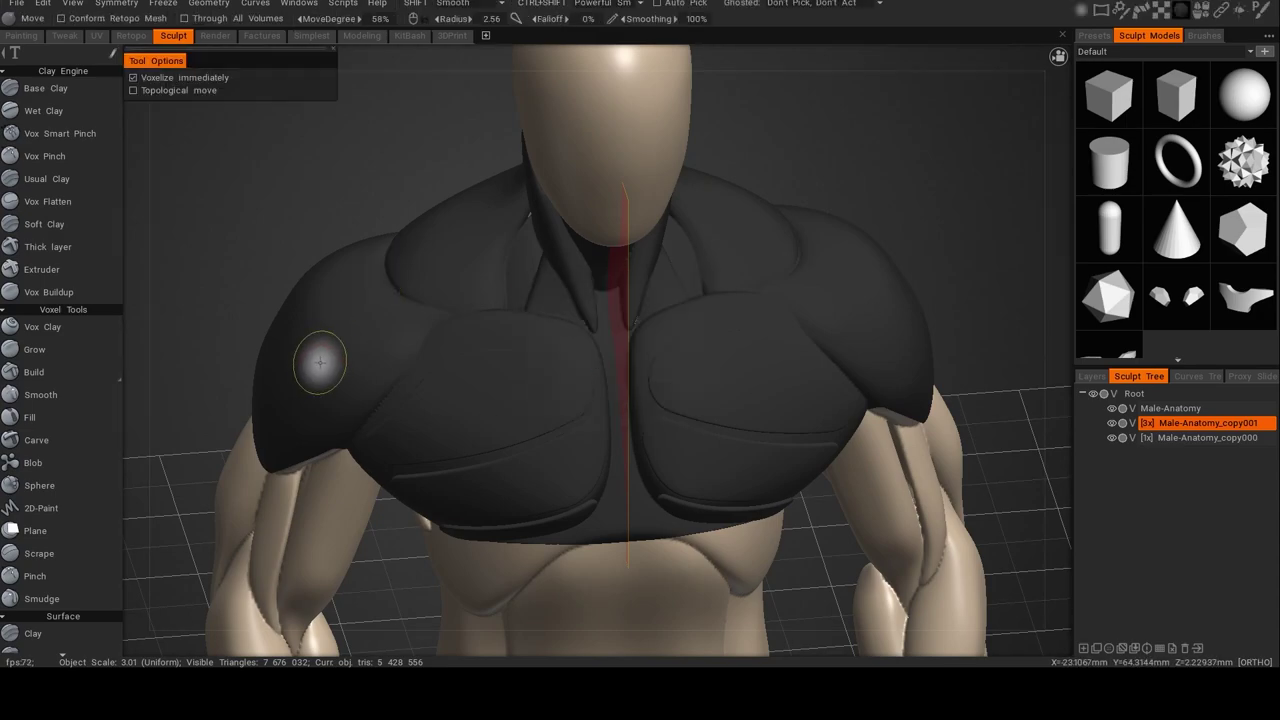
ctrl+right_drag(284, 407, 332, 414)
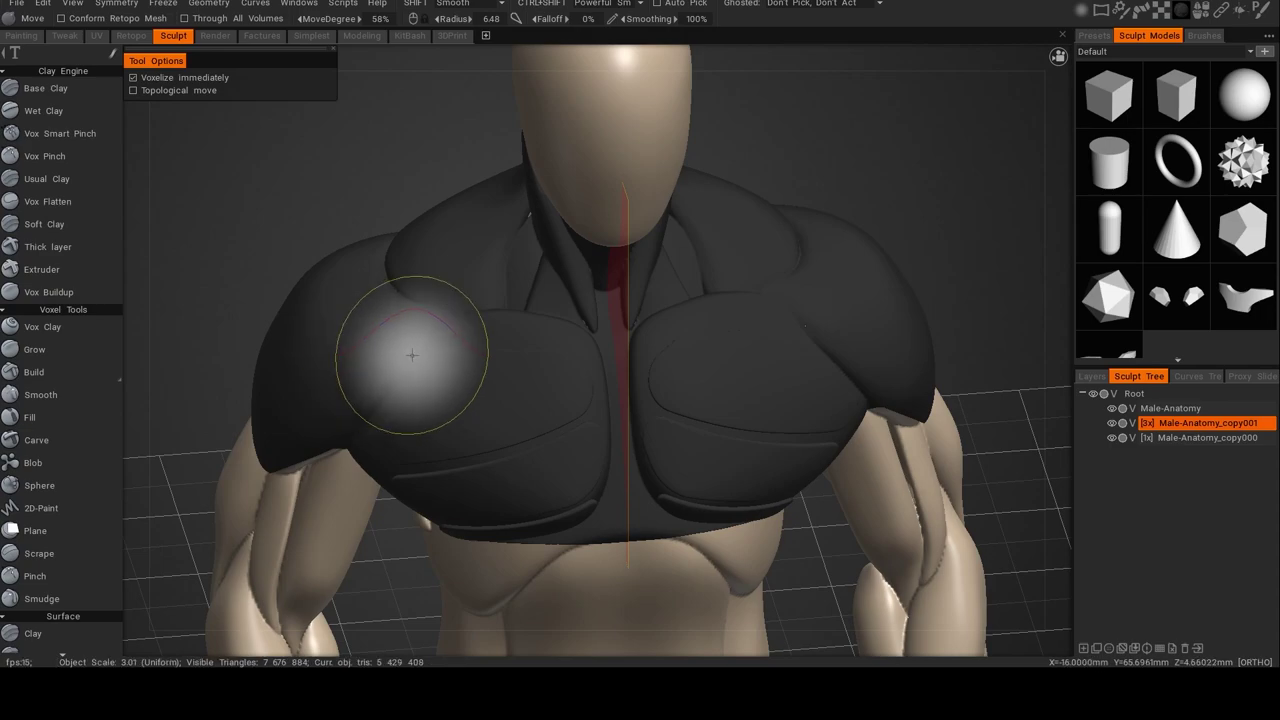
Hide the neck and trapezius area of Male-Anatomy_copy001 with a Vox Hide lasso along the shoulder and collarbone seams.
mouse_move(629, 458)
alt+mouse_down()
mouse_move(521, 467)
mouse_move(634, 483)
mouse_move(753, 470)
mouse_move(559, 455)
mouse_move(722, 452)
mouse_move(652, 447)
alt+mouse_up()
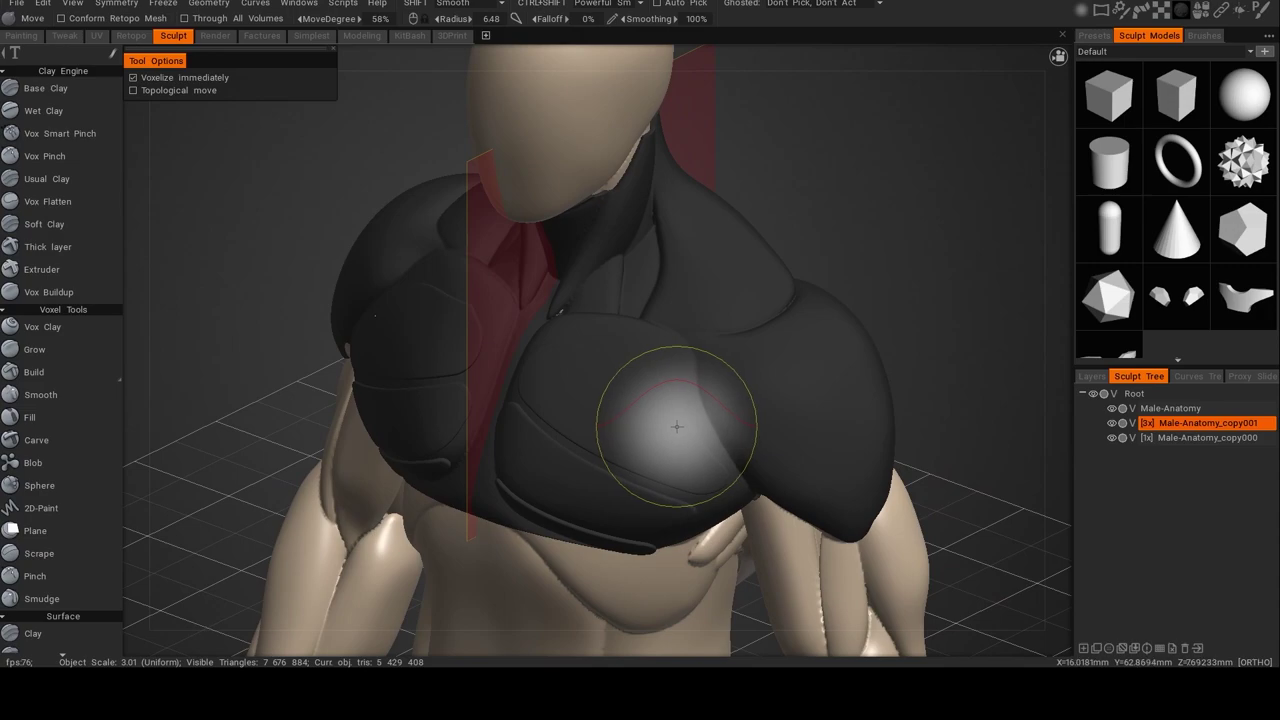
mouse_move(679, 423)
alt+mouse_down()
mouse_move(642, 430)
mouse_move(681, 417)
alt+mouse_up()
alt+middle_drag(503, 312, 504, 349)
alt+drag(505, 356, 490, 440)
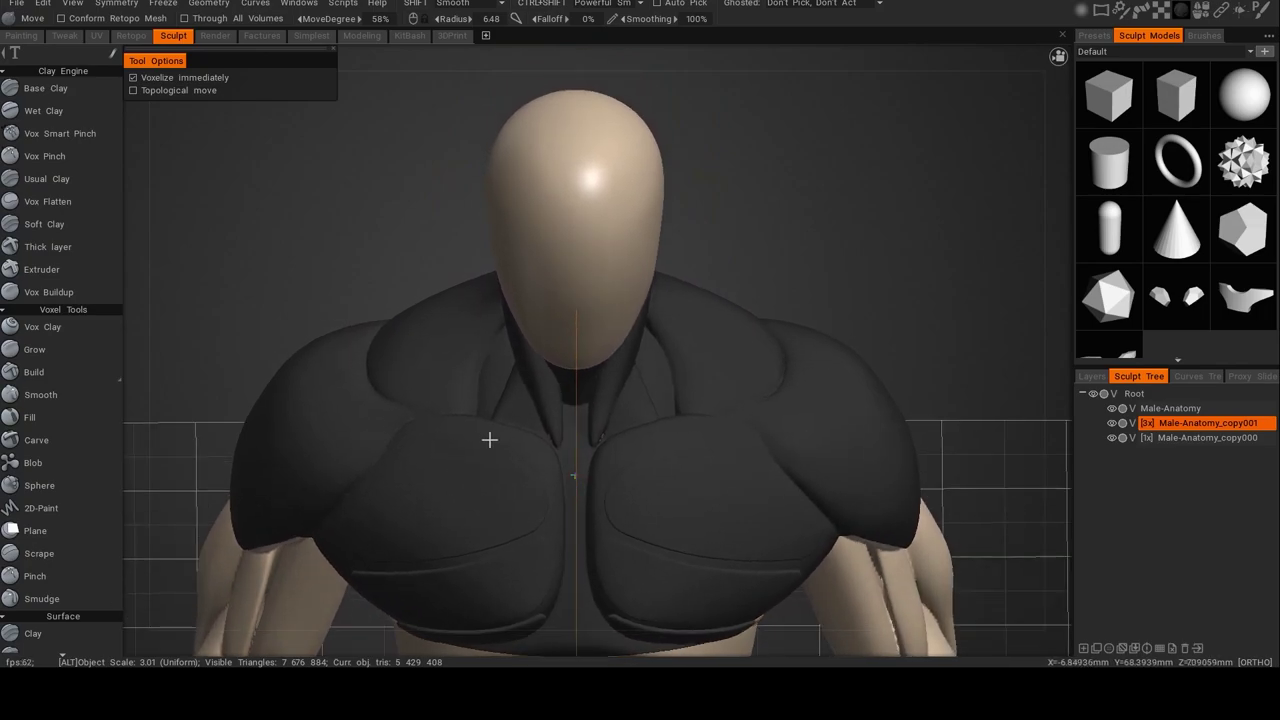
key(h)
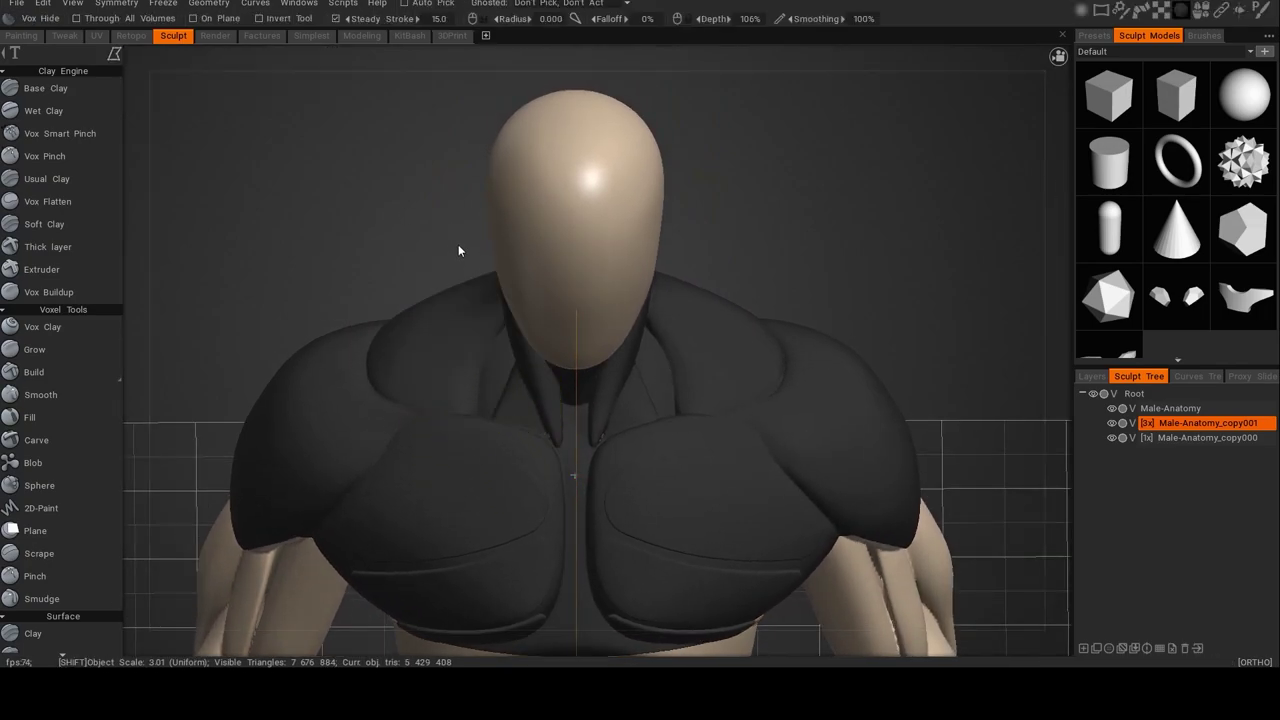
drag(463, 242, 380, 319)
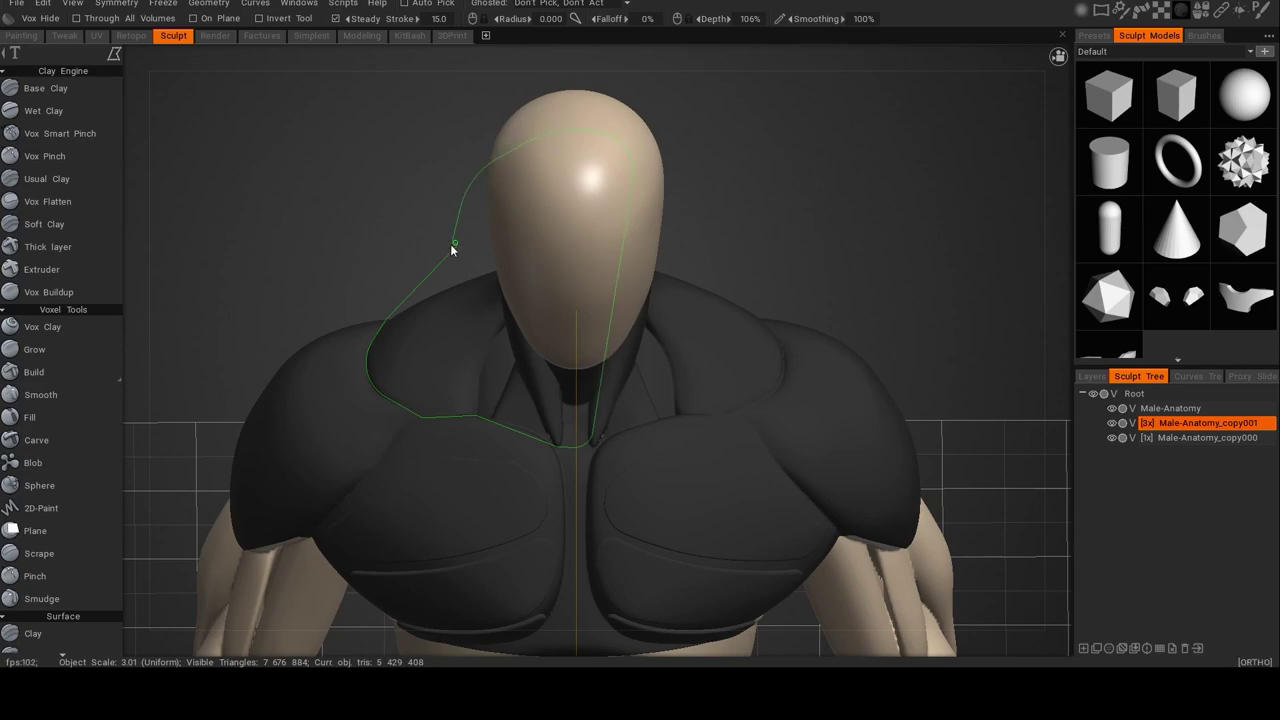
click(456, 248)
Hide the small leftover fragment behind the top of the deltoid shell with the Vox Hide lasso.
alt+drag(464, 248, 679, 264)
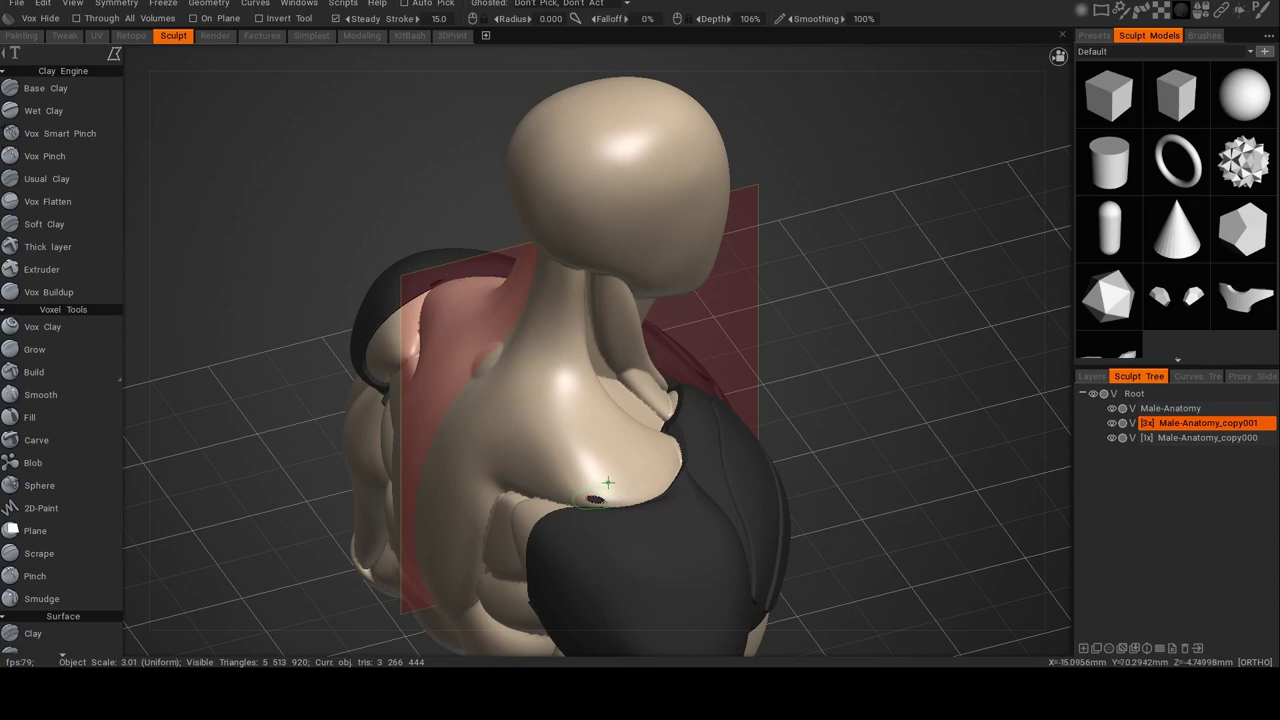
ctrl+click(597, 498)
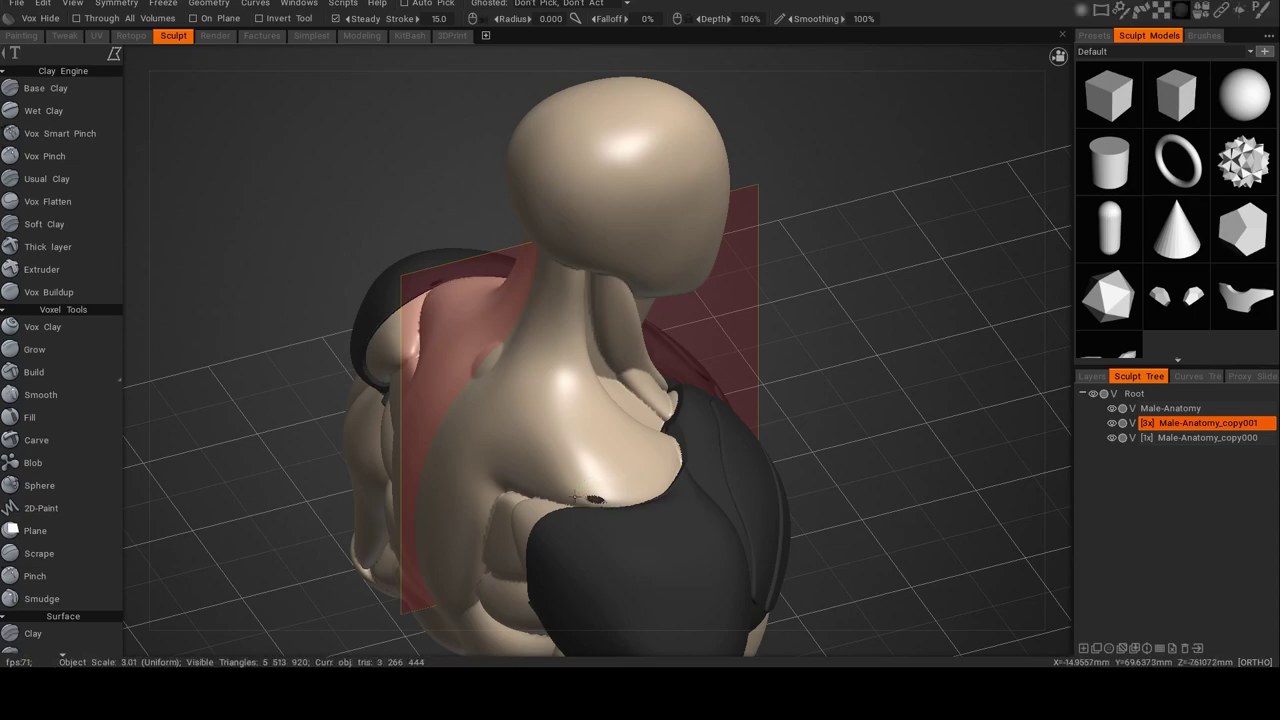
alt+drag(576, 476, 428, 436)
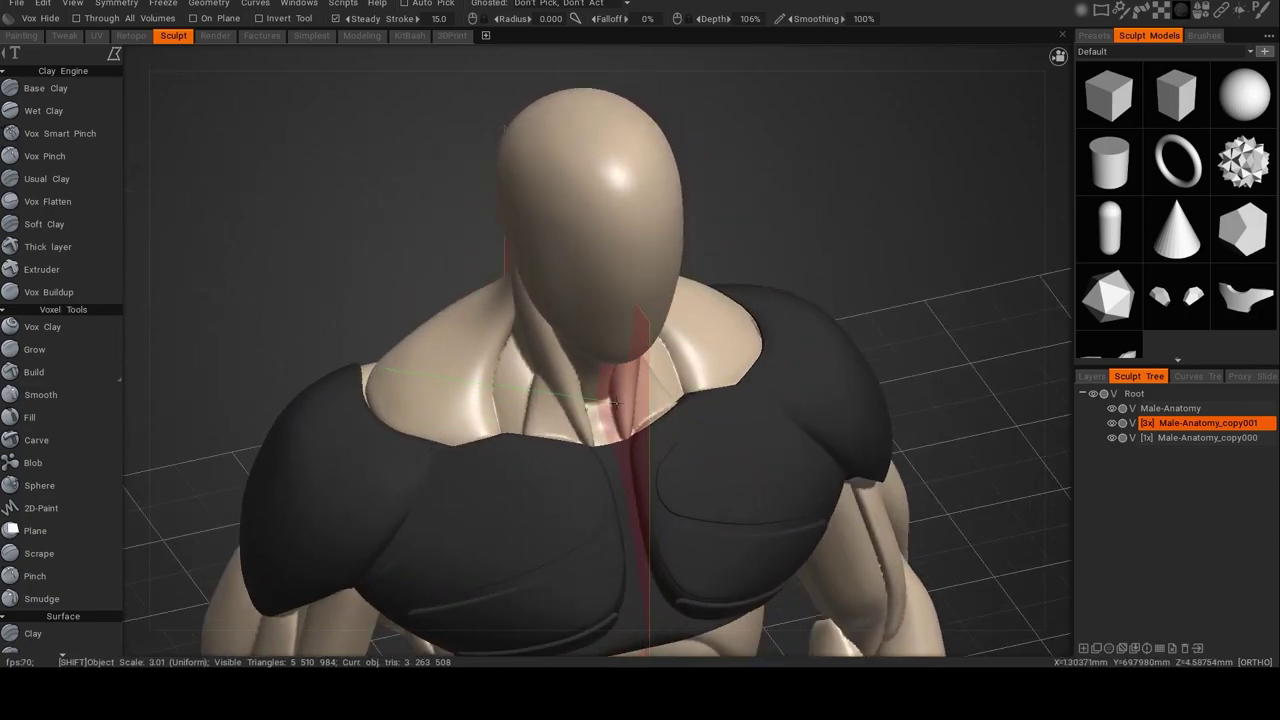
Make a separate volume from the hidden neck and trapezius part and assign it the matte black Metal shader.
key(o)
alt+drag(638, 399, 570, 400)
alt+drag(611, 440, 646, 387)
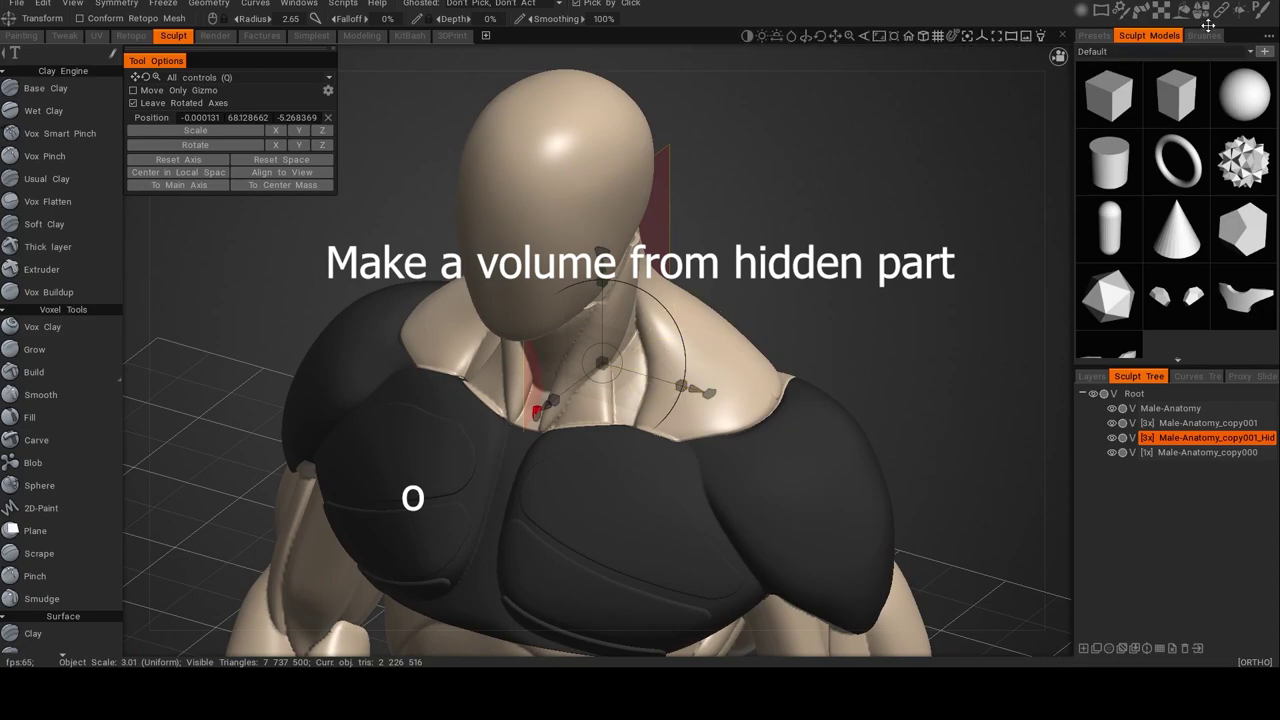
mouse_move(1185, 14)
click(1254, 71)
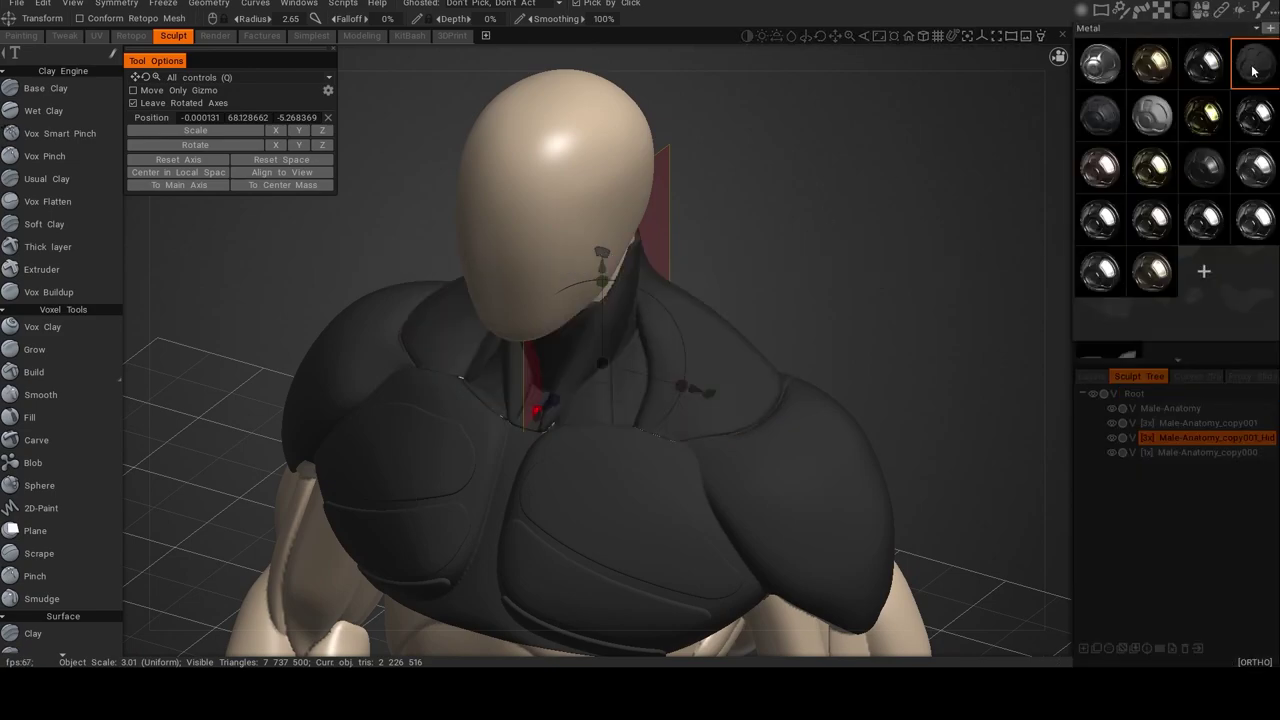
Trim the lower front of the neck volume at the collarbone with a Cut Off lasso.
alt+drag(857, 384, 900, 386)
mouse_move(594, 517)
alt+mouse_down()
mouse_move(615, 513)
mouse_move(596, 511)
alt+mouse_up()
key(m)
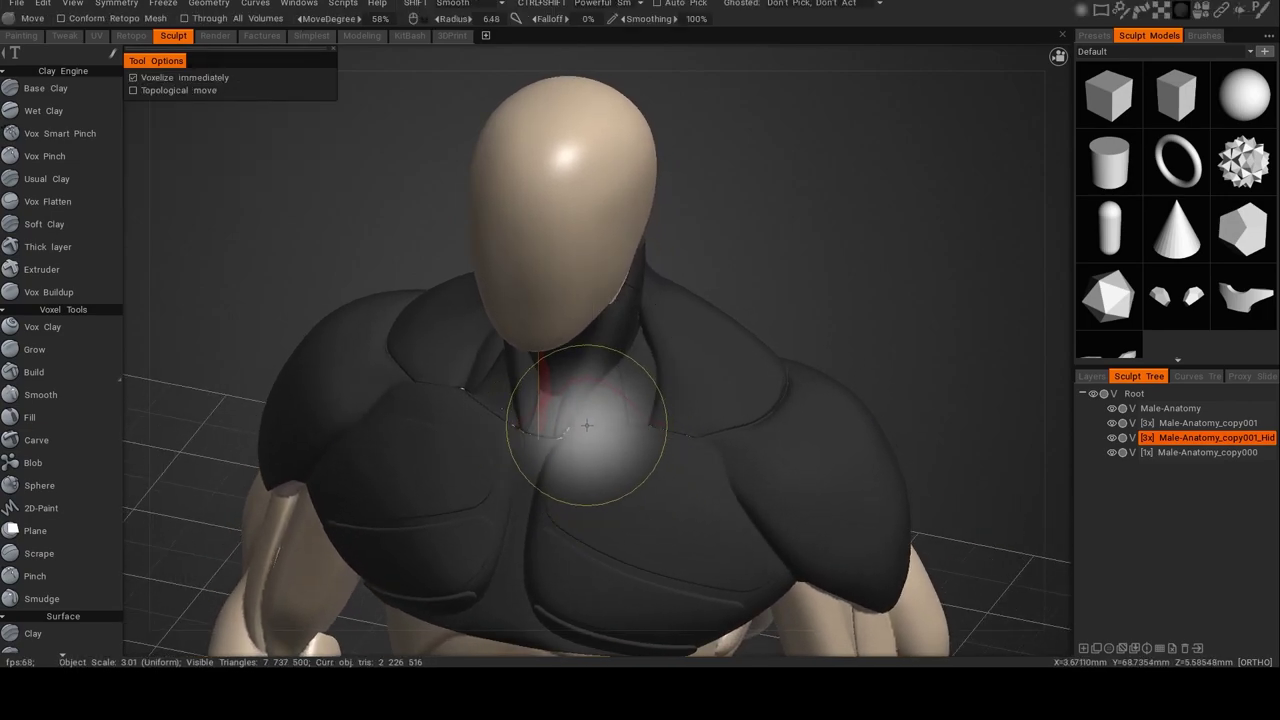
key(h)
key(c)
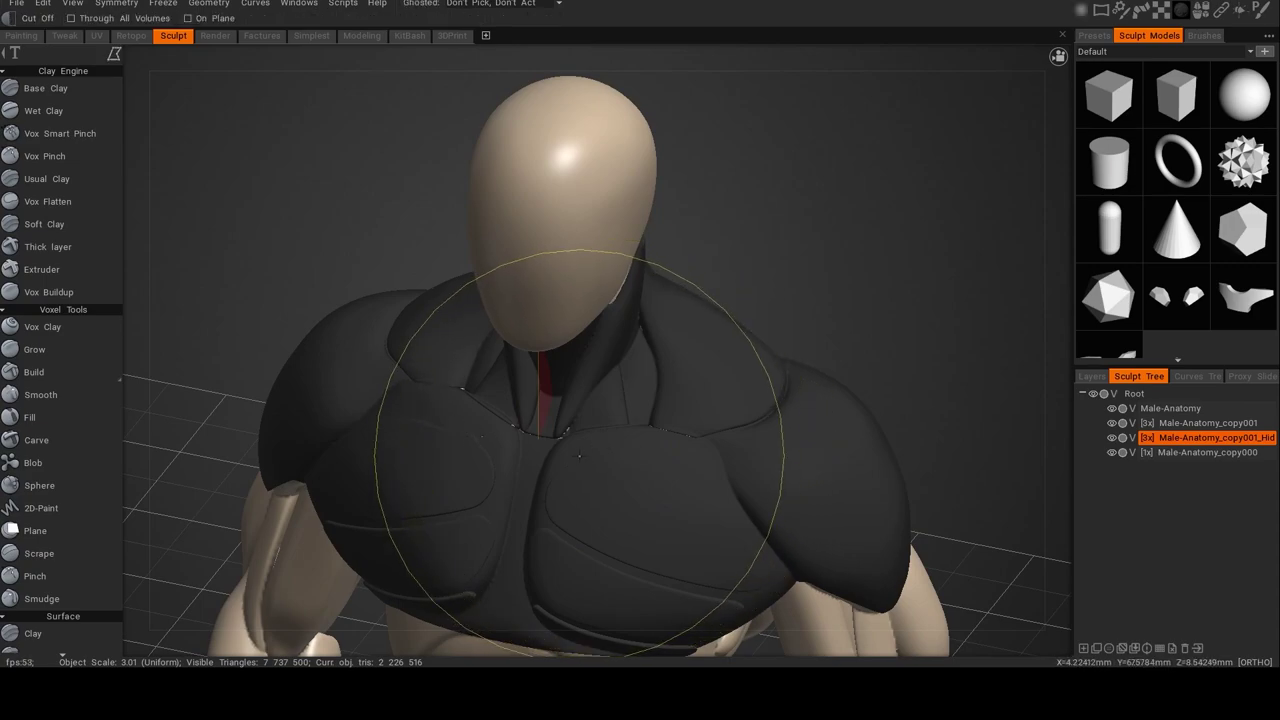
key(ctrl+z)
key(c)
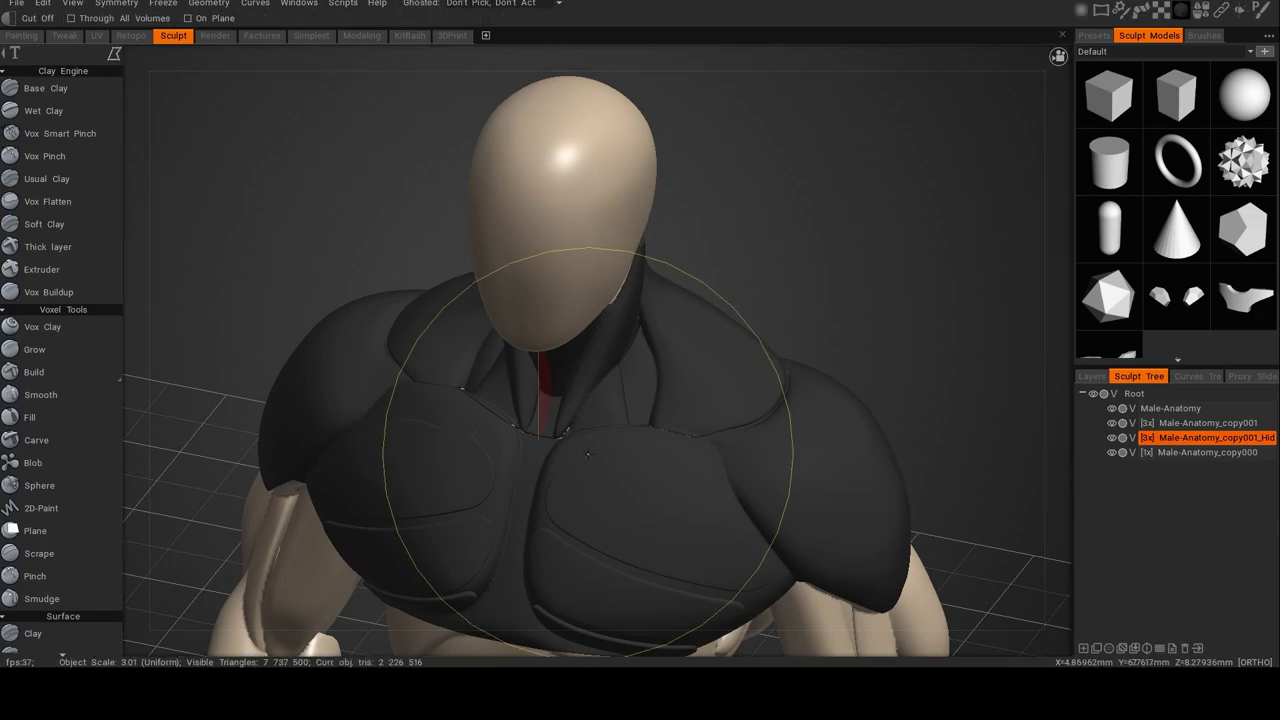
mouse_move(600, 429)
mouse_down()
mouse_move(568, 472)
mouse_move(550, 472)
mouse_move(642, 479)
mouse_move(514, 490)
mouse_move(619, 483)
mouse_move(590, 460)
mouse_up()
key(e)
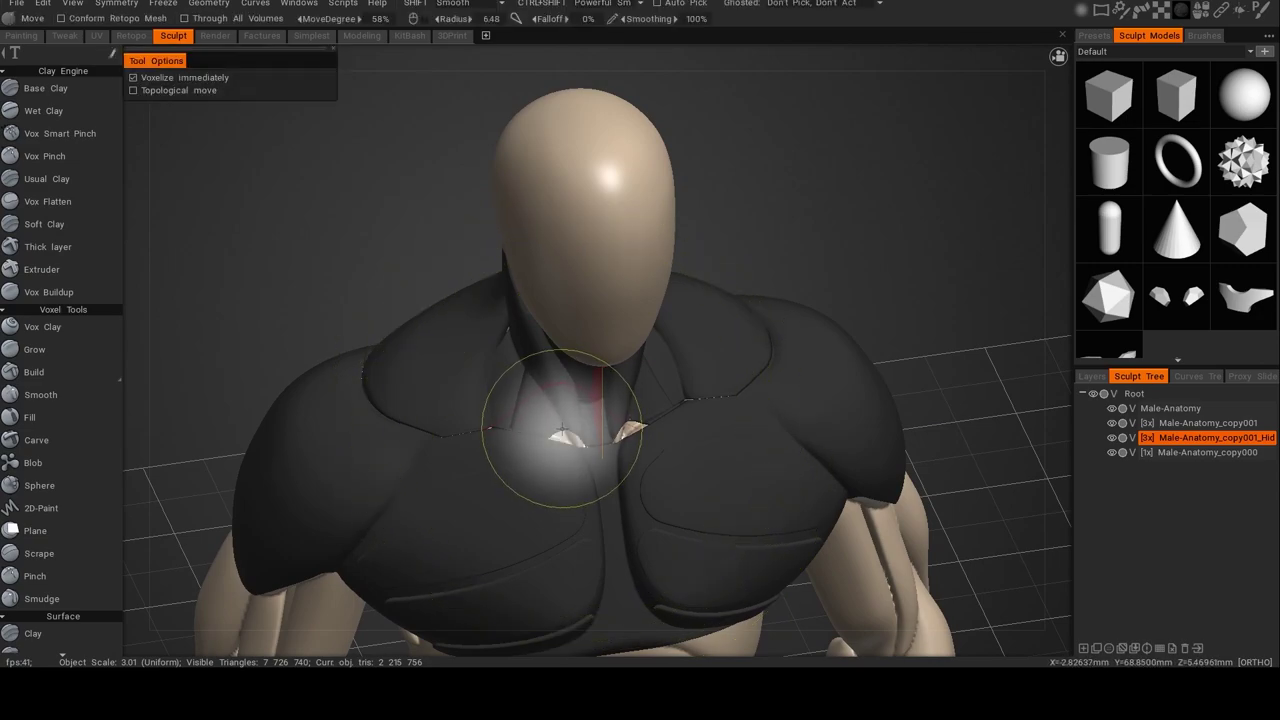
Reshape the neck volume's front edge at the collarbone with the Move brush to close the gaps above the chest plates.
mouse_move(570, 457)
mouse_down()
mouse_move(586, 440)
mouse_move(614, 463)
mouse_move(652, 428)
mouse_up()
mouse_move(652, 428)
mouse_down()
mouse_move(637, 434)
mouse_move(671, 420)
mouse_up()
mouse_move(671, 420)
mouse_down()
mouse_move(712, 409)
mouse_move(646, 407)
mouse_up()
drag(688, 410, 676, 410)
mouse_move(725, 410)
alt+mouse_down()
mouse_move(703, 430)
mouse_move(686, 422)
mouse_move(638, 441)
mouse_move(583, 421)
mouse_move(533, 372)
alt+mouse_up()
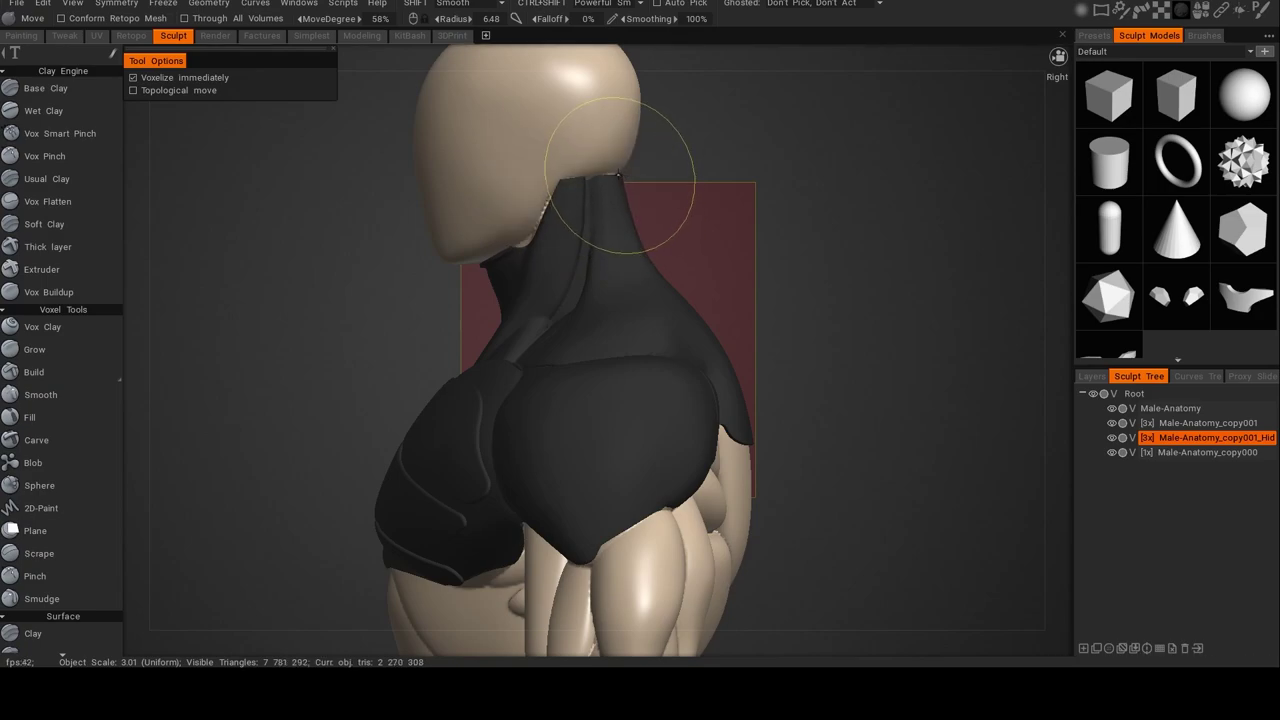
Extend the neck volume's upper rim toward the back and side of the head with the Move brush.
drag(618, 173, 621, 168)
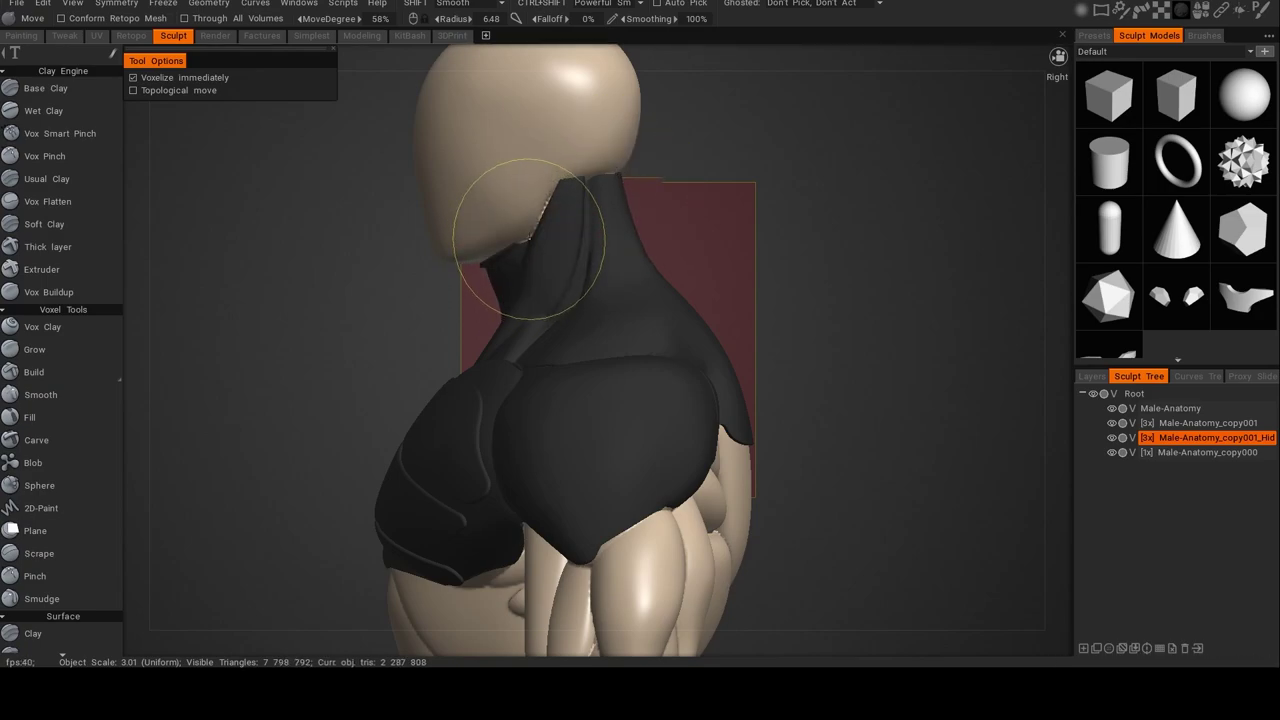
mouse_move(399, 314)
alt+mouse_down()
mouse_move(551, 334)
mouse_move(860, 250)
mouse_move(875, 266)
alt+mouse_up()
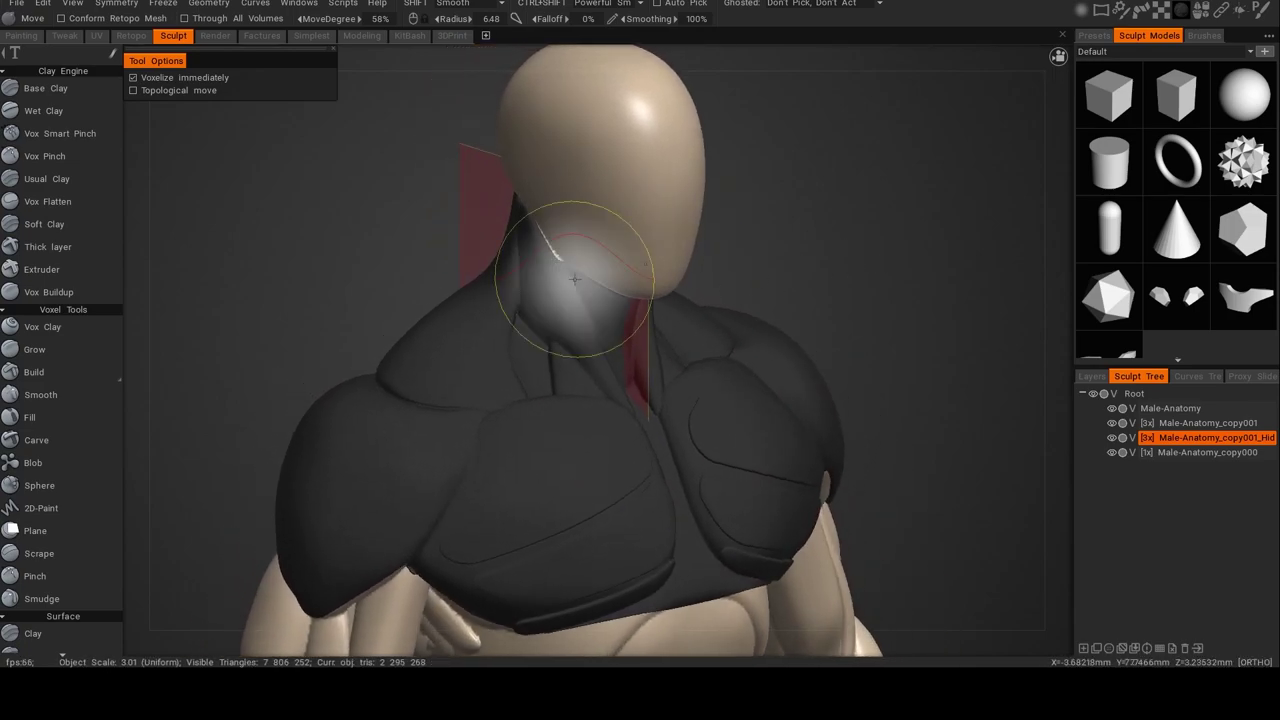
mouse_move(517, 317)
alt+mouse_down()
mouse_move(526, 357)
mouse_move(503, 366)
mouse_move(511, 320)
alt+mouse_up()
mouse_move(567, 281)
alt+mouse_down()
mouse_move(479, 295)
mouse_move(491, 308)
alt+mouse_up()
Adjust the trapezius rim of the neck volume where it meets the deltoid with the Move brush.
mouse_move(752, 431)
alt+mouse_down()
mouse_move(583, 437)
mouse_move(757, 413)
mouse_move(619, 417)
alt+mouse_up()
mouse_move(858, 367)
alt+mouse_down()
mouse_move(734, 374)
mouse_move(849, 380)
mouse_move(651, 376)
mouse_move(680, 359)
alt+mouse_up()
mouse_move(897, 337)
alt+mouse_down()
mouse_move(831, 347)
mouse_move(760, 390)
alt+mouse_up()
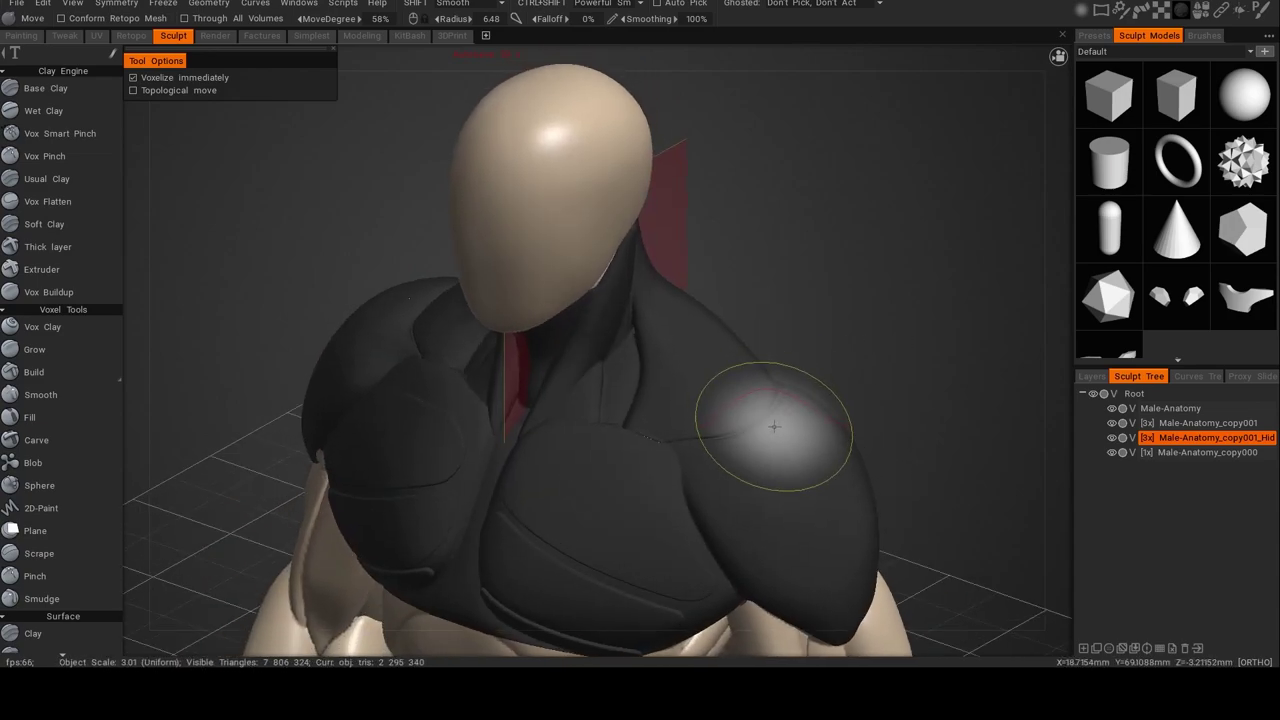
alt+drag(864, 372, 758, 424)
alt+drag(590, 485, 761, 456)
mouse_move(676, 464)
alt+mouse_down()
mouse_move(941, 438)
mouse_move(791, 371)
mouse_move(863, 360)
mouse_move(780, 350)
mouse_move(754, 365)
mouse_move(790, 378)
mouse_move(911, 376)
mouse_move(1091, 359)
alt+mouse_up()
mouse_move(908, 358)
alt+mouse_down()
mouse_move(942, 360)
mouse_move(929, 361)
alt+mouse_up()
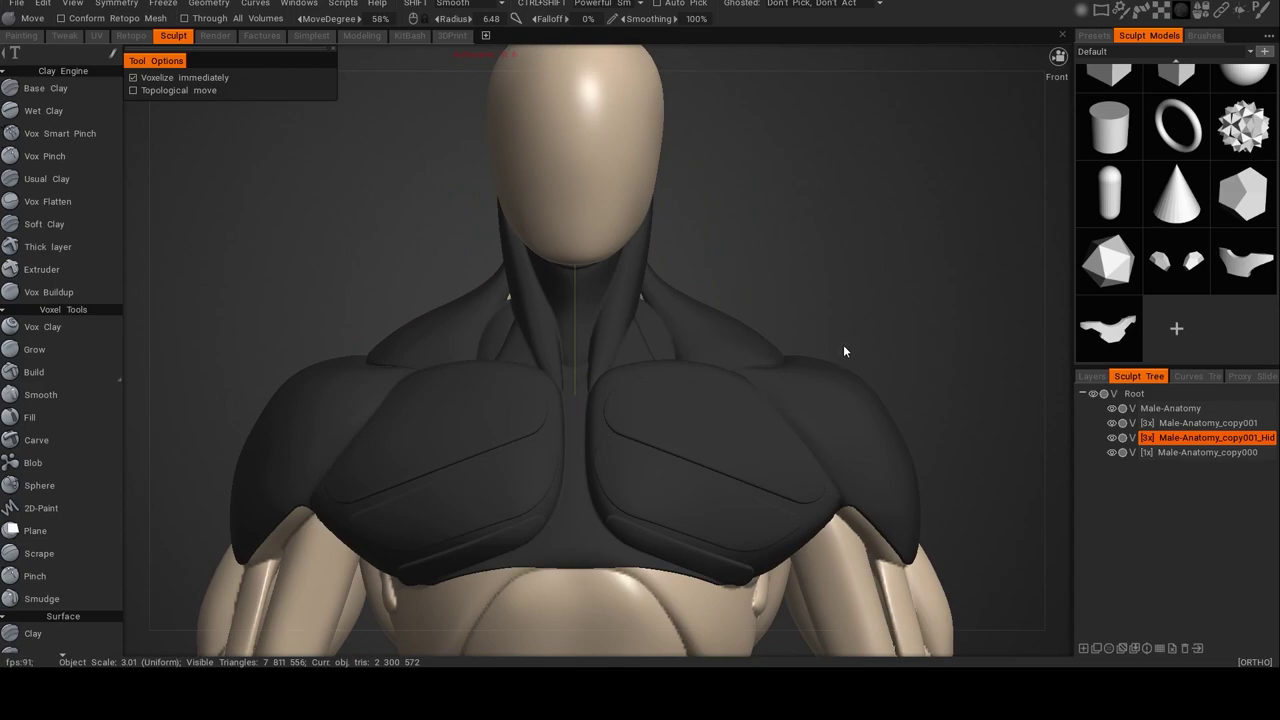
Load the notched collar-shaped piece from the Primitives folder of the sculpt models.
click(1240, 51)
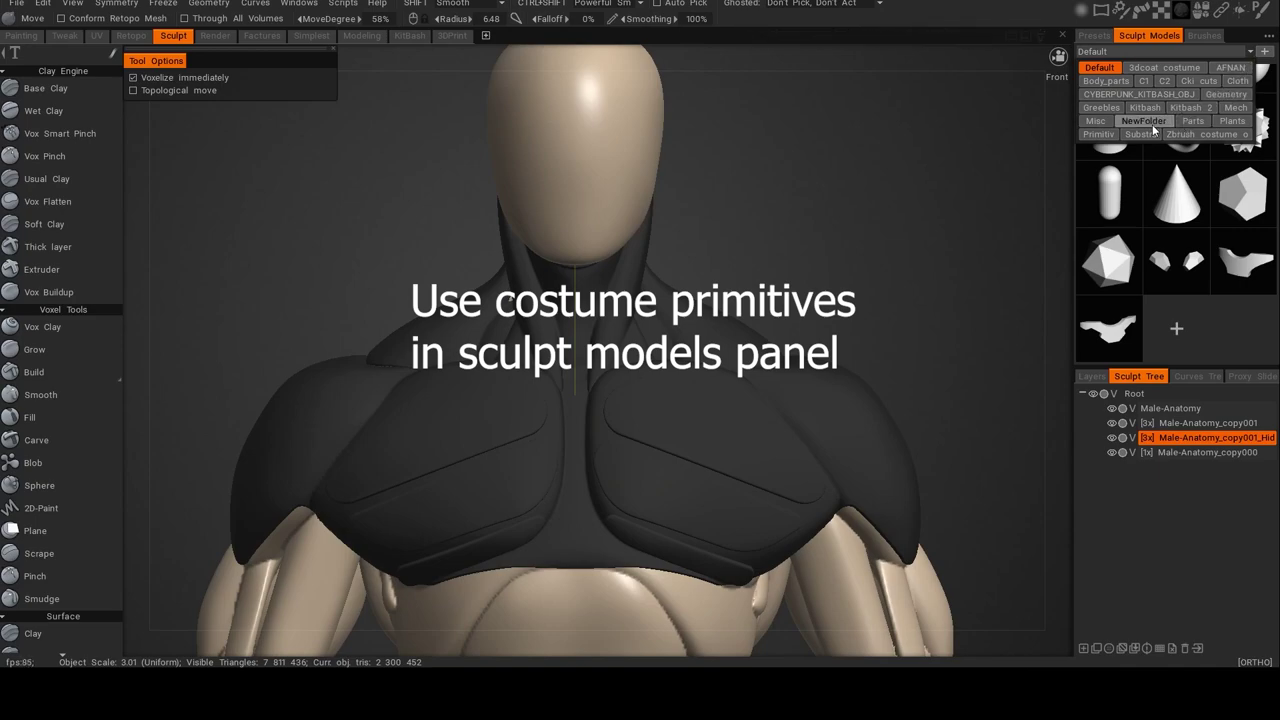
click(1100, 134)
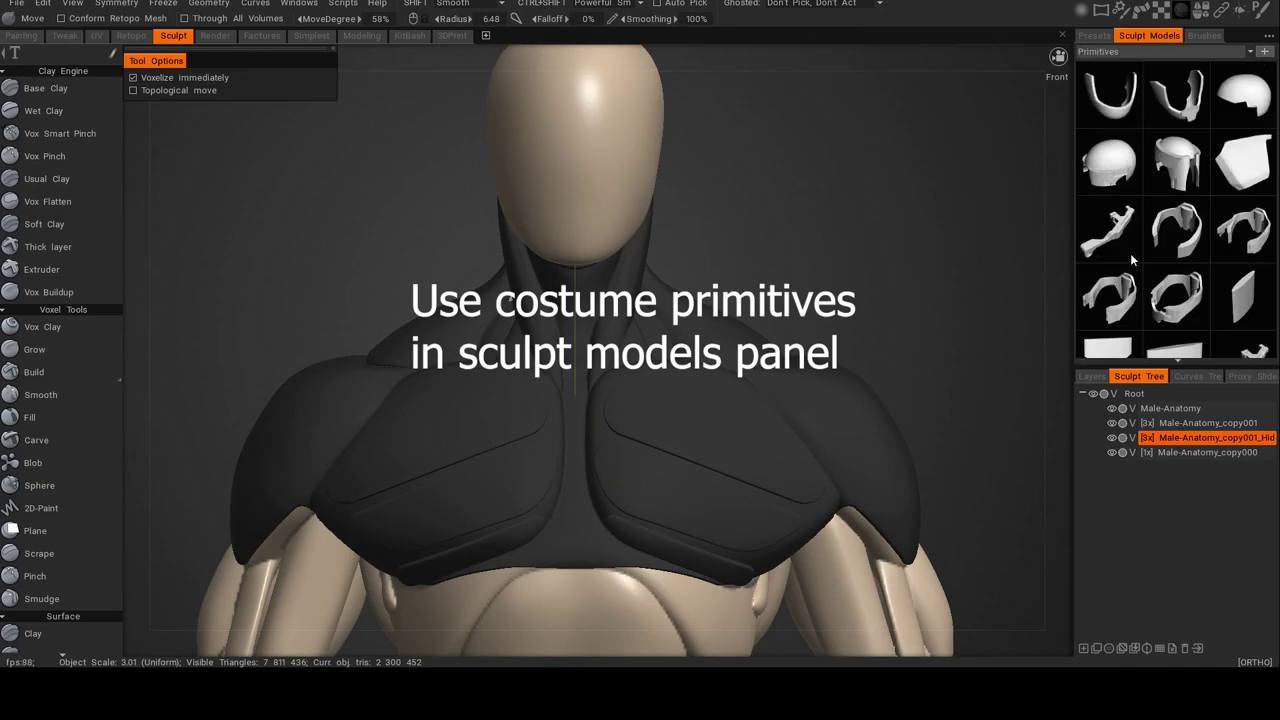
scroll(1163, 290, down, 8)
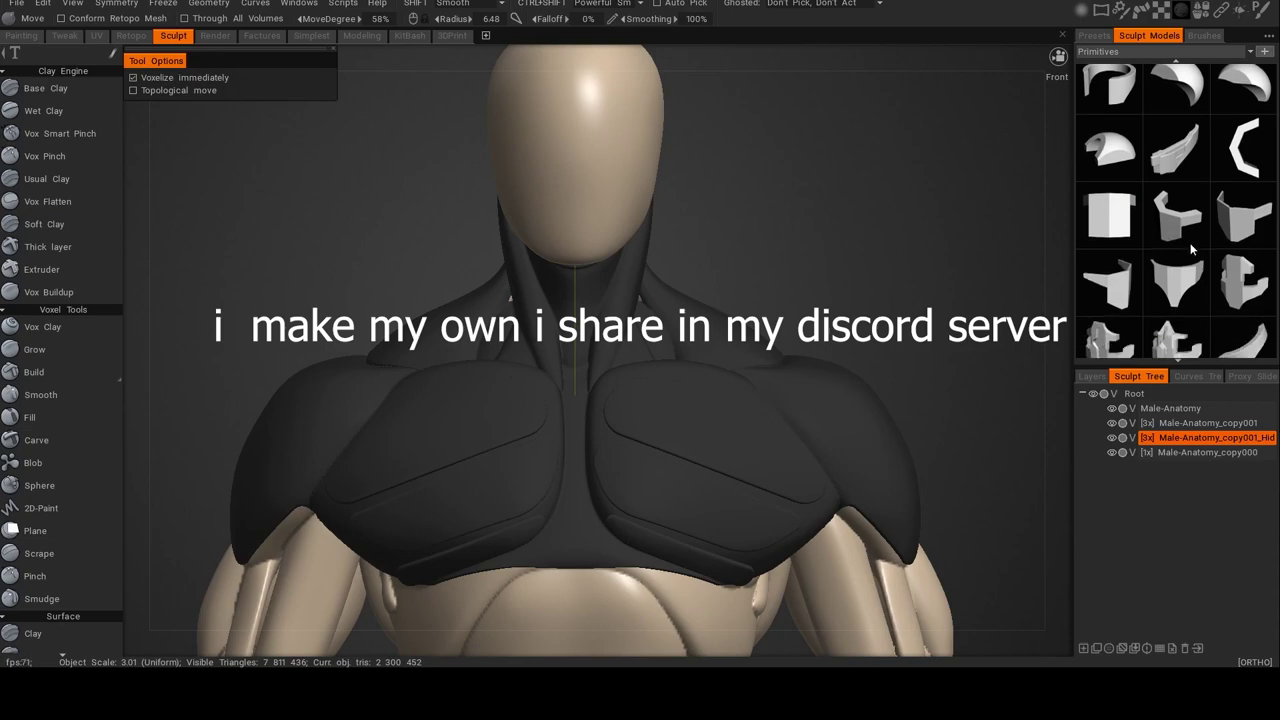
scroll(1173, 297, down, 2)
scroll(1192, 262, down, 2)
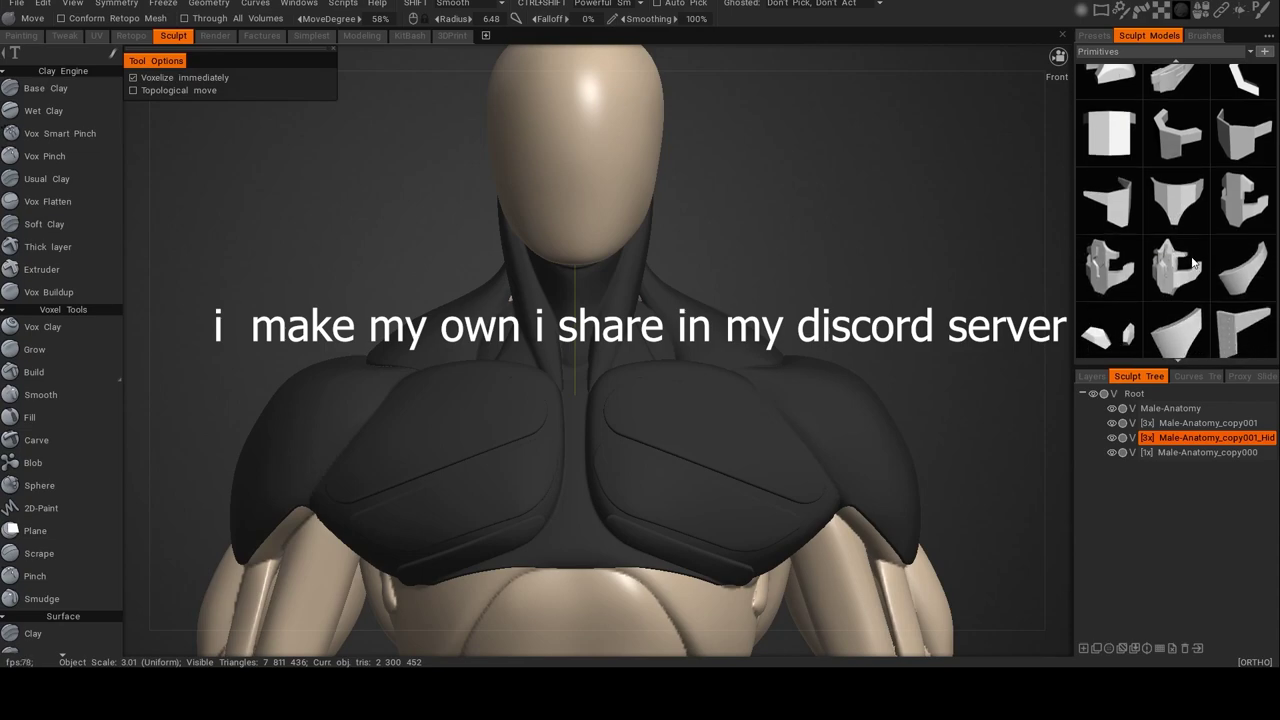
scroll(1190, 270, down, 1)
scroll(1184, 280, down, 1)
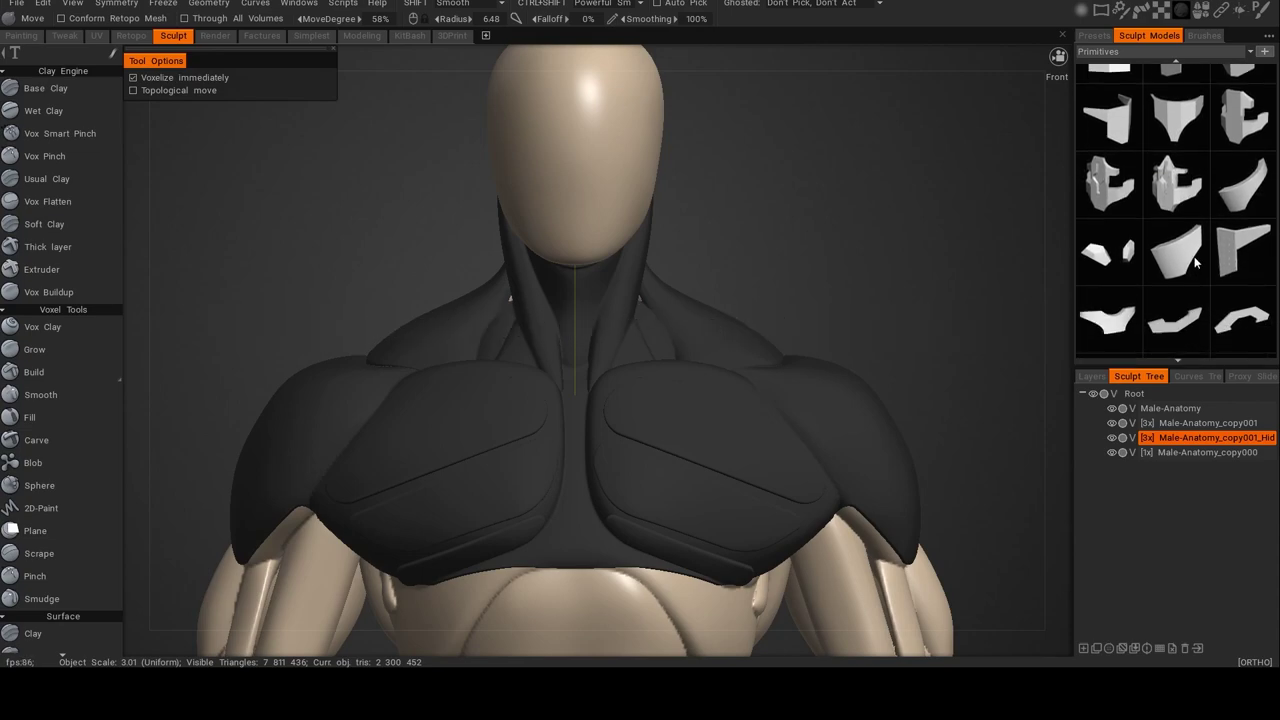
scroll(1184, 275, down, 2)
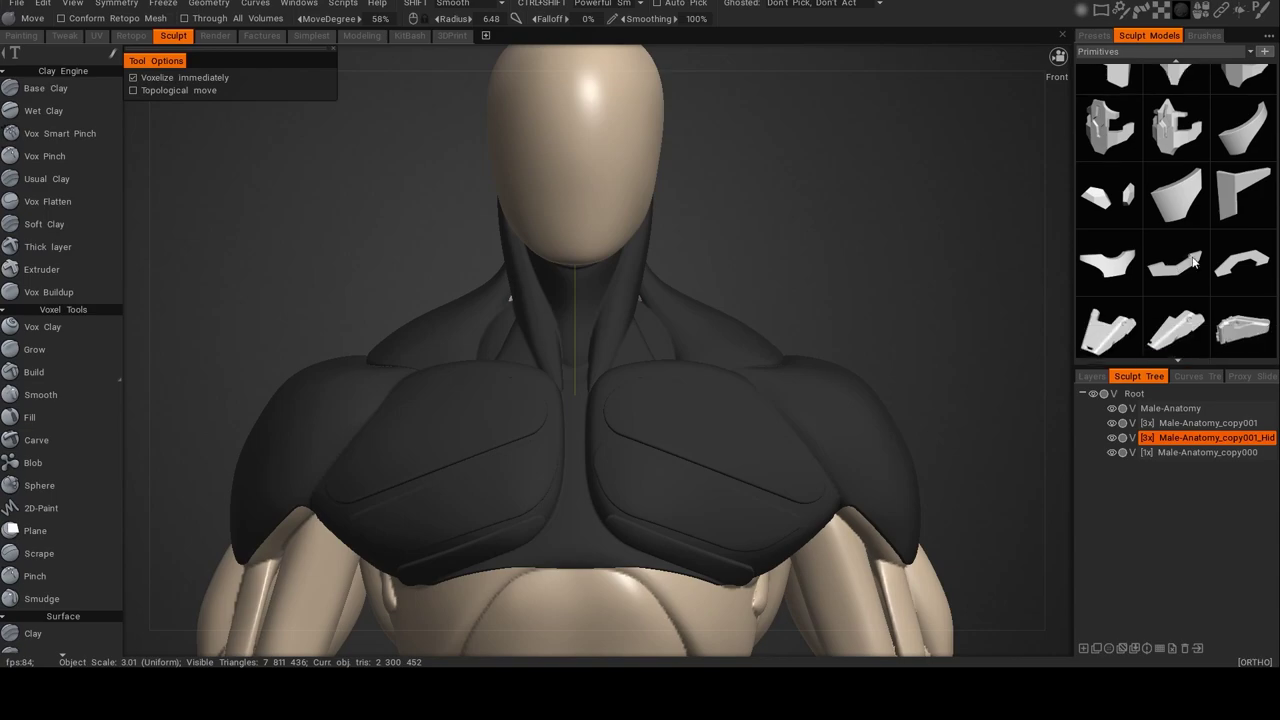
click(1121, 252)
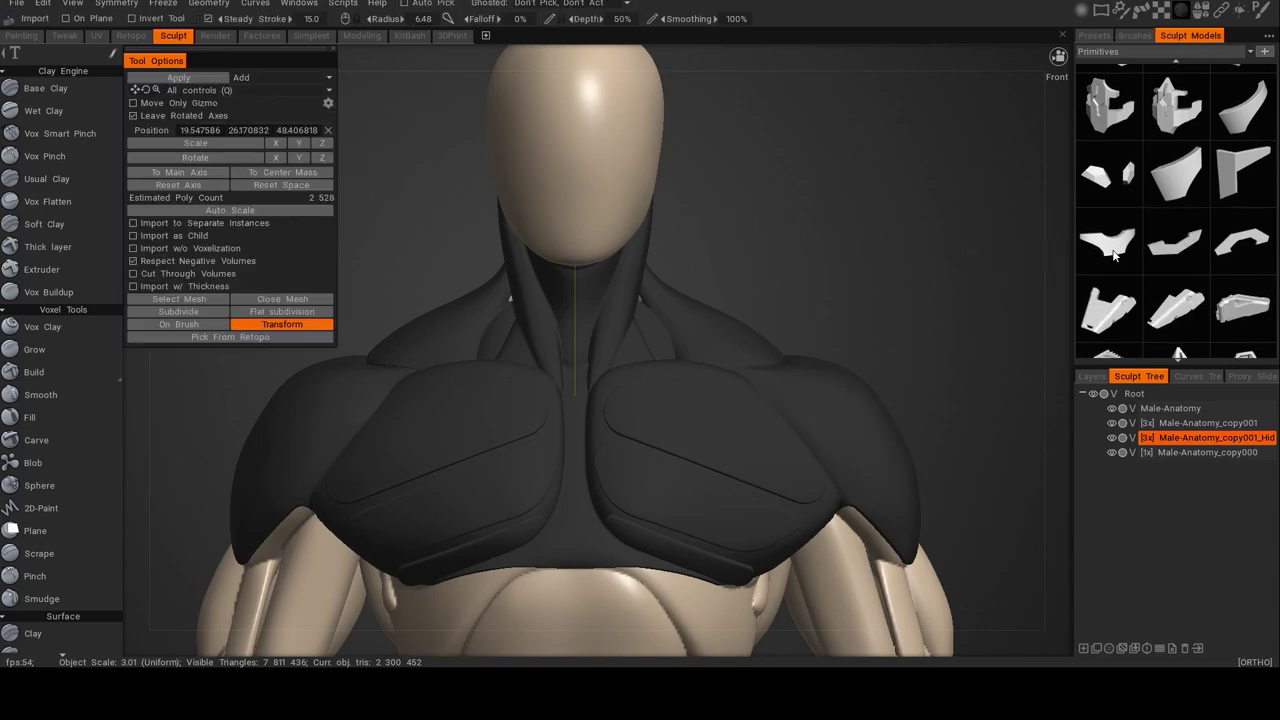
Reset the collar piece's space, auto scale it, raise it and set its gizmo to the center of mass.
drag(814, 294, 922, 330)
click(281, 186)
click(274, 211)
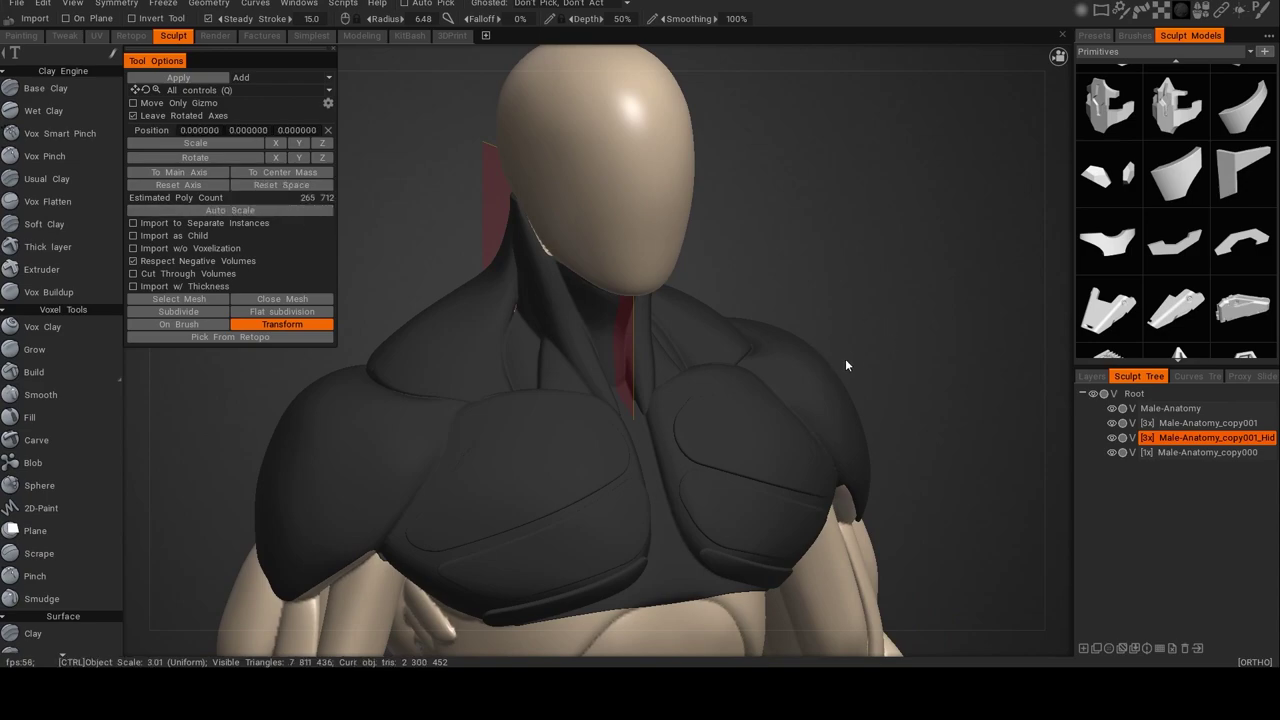
ctrl+middle_drag(846, 365, 862, 240)
ctrl+middle_drag(842, 400, 845, 250)
ctrl+middle_drag(846, 362, 840, 250)
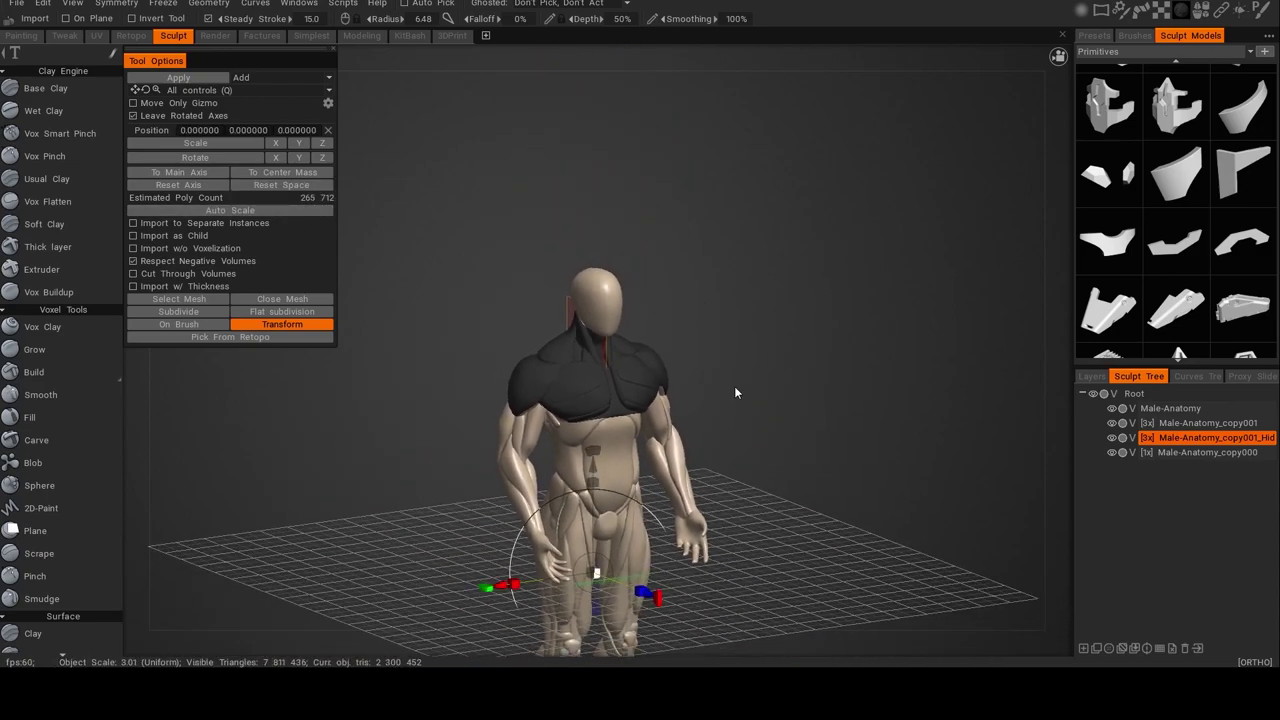
middle_drag(616, 473, 651, 365)
drag(631, 363, 640, 112)
click(296, 172)
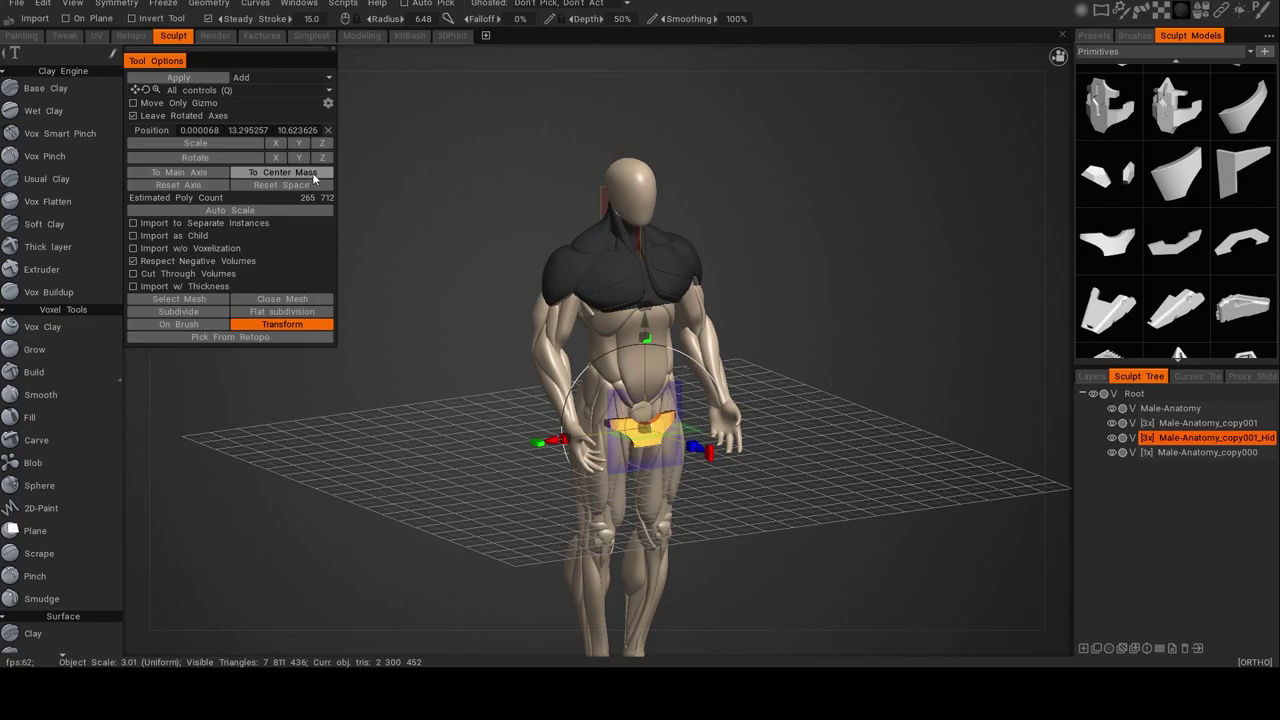
Move the collar piece to the base of the neck between the chest plates, at about Y 68.50, Z 8.20, and scale it down.
scroll(787, 282, up, 3)
drag(673, 368, 673, 93)
alt+shift+drag(837, 151, 818, 152)
alt+right_drag(861, 185, 768, 138)
alt+middle_drag(768, 138, 692, 493)
alt+right_drag(938, 296, 878, 222)
drag(617, 351, 711, 437)
drag(825, 458, 662, 437)
drag(616, 240, 672, 412)
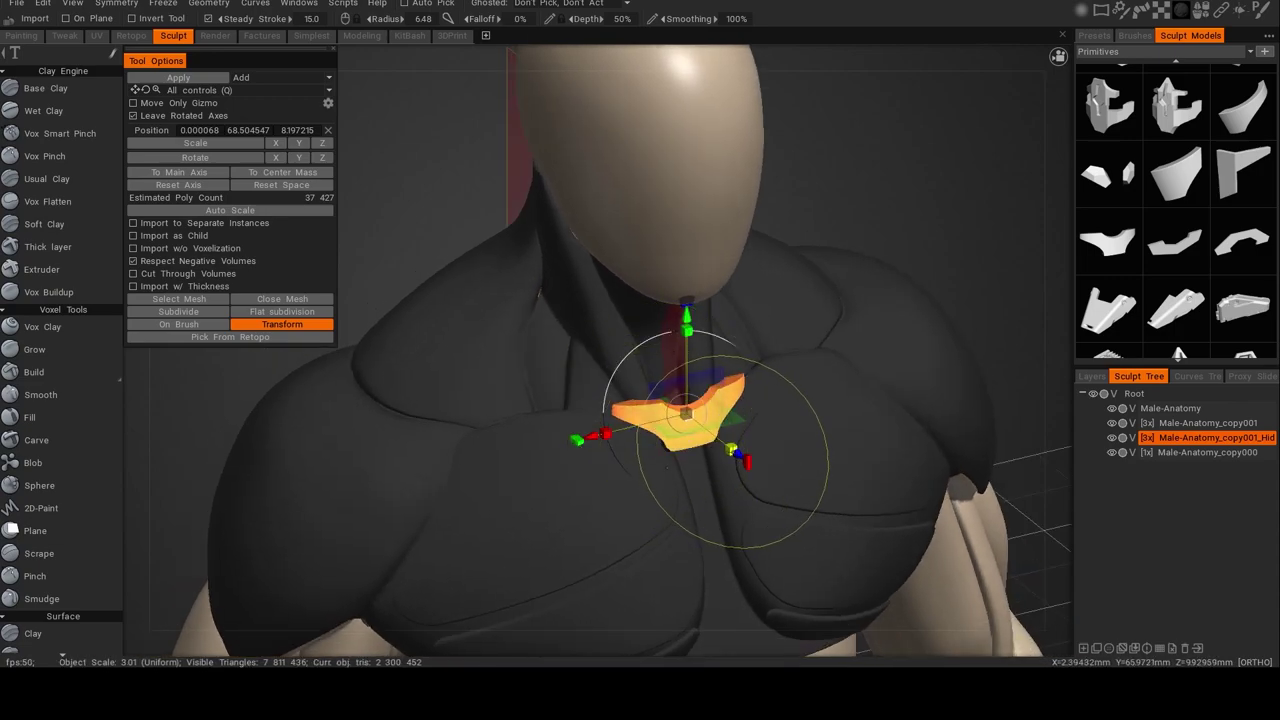
drag(740, 452, 697, 491)
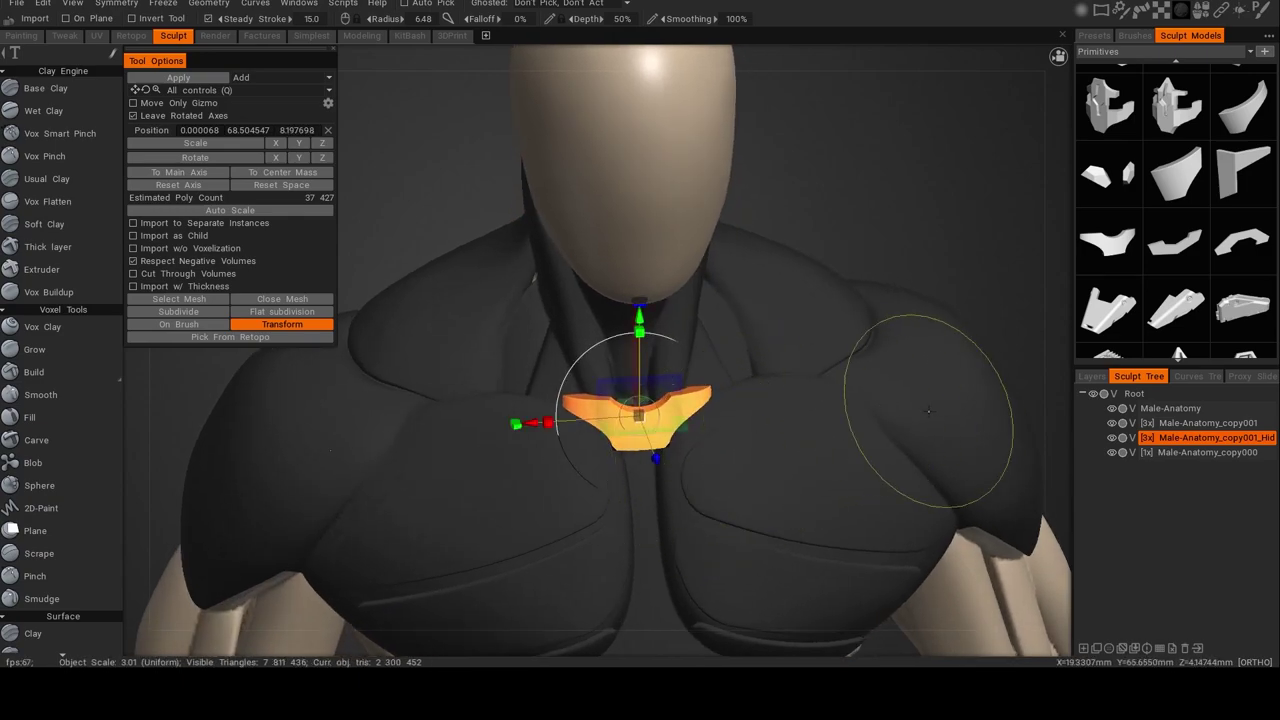
Create a new volume and apply the collar piece into it.
click(1084, 647)
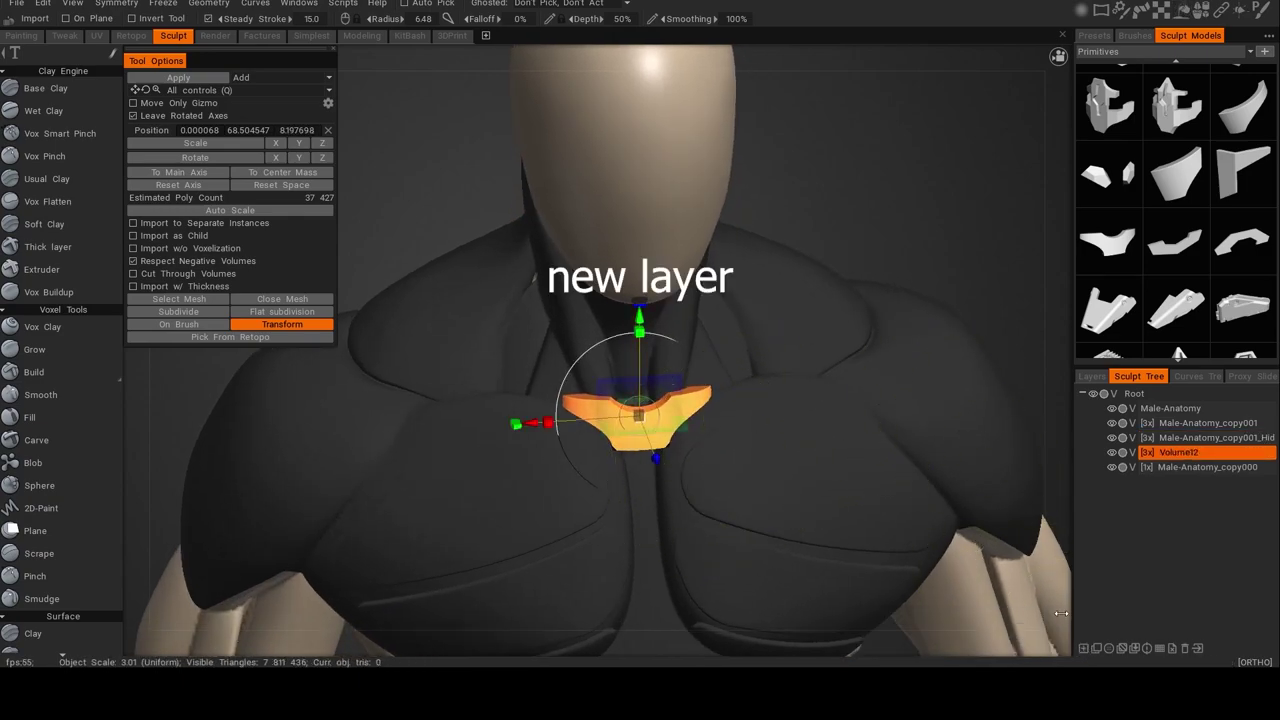
click(200, 79)
key(Escape)
Assign the matte black Metal shader to the collar piece.
alt+drag(911, 300, 856, 308)
mouse_move(1184, 13)
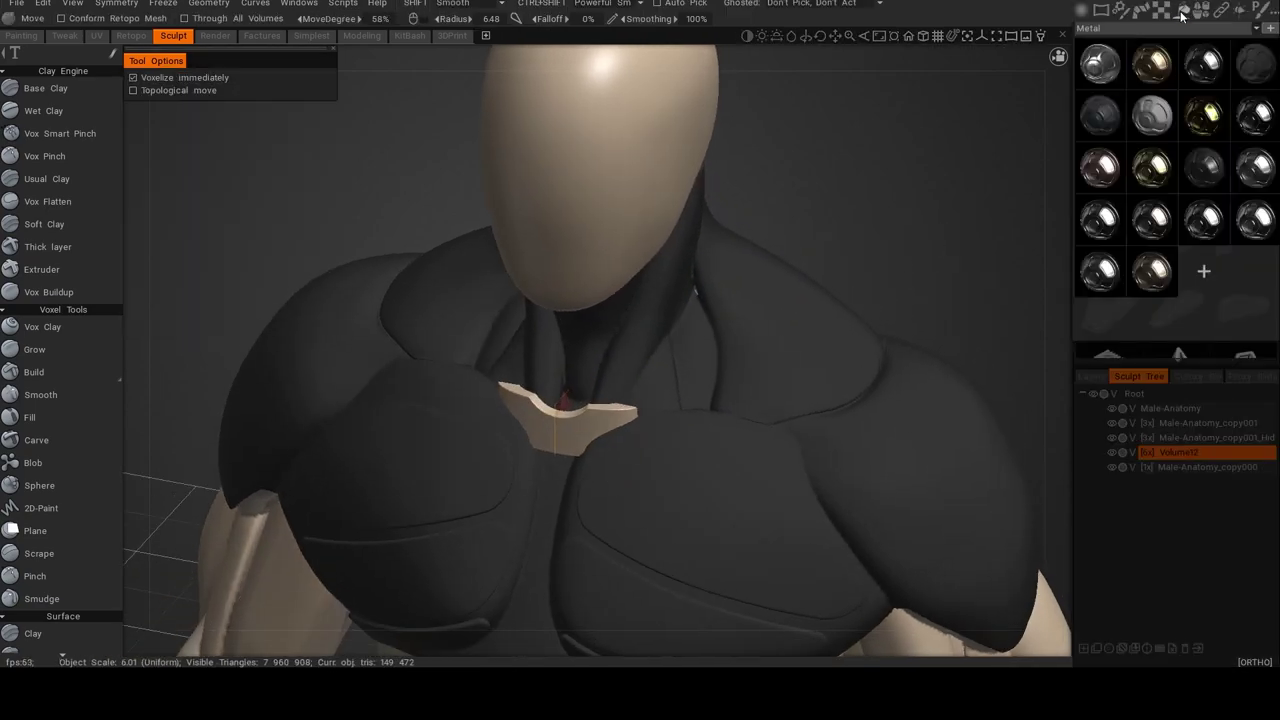
click(1247, 74)
alt+drag(940, 258, 993, 226)
alt+drag(892, 274, 897, 327)
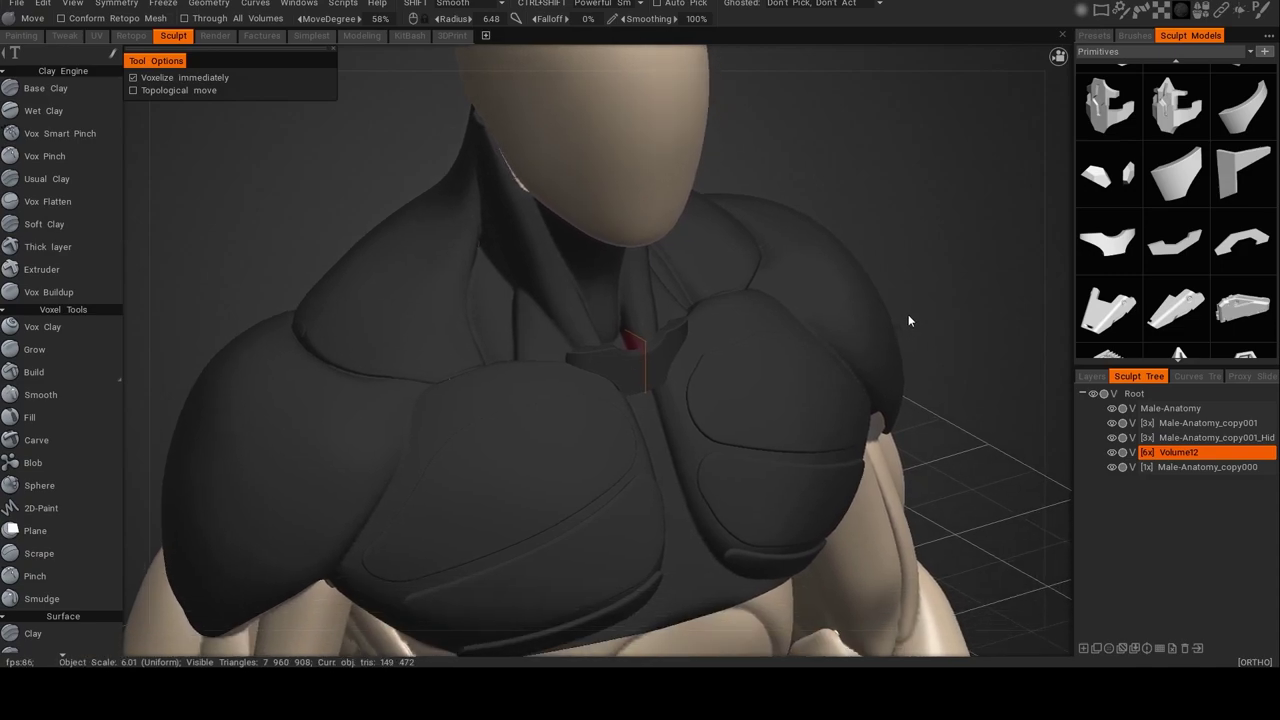
alt+drag(918, 423, 862, 414)
Browse the Primitives sculpt models and load the flat T-shaped plate, Volume1072_copy000.
scroll(1194, 274, down, 1)
scroll(1195, 280, down, 6)
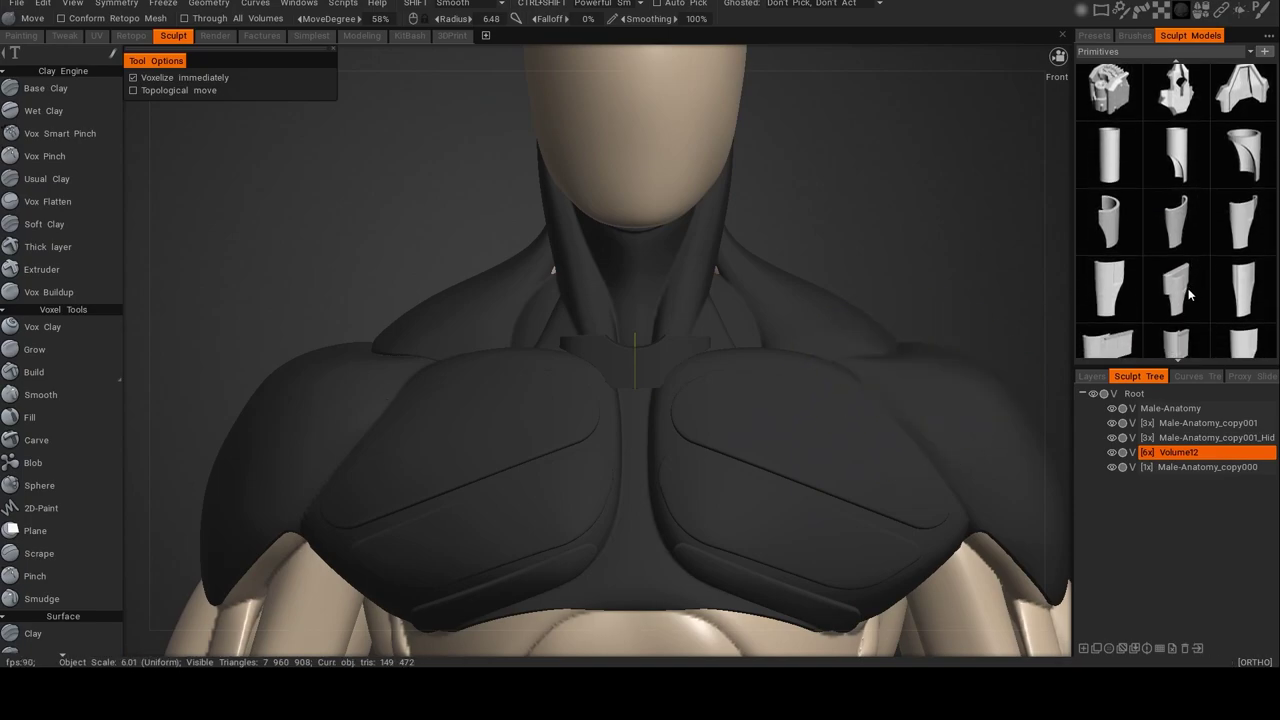
scroll(1195, 270, down, 5)
scroll(1216, 192, down, 3)
scroll(1199, 192, up, 5)
scroll(1190, 205, up, 8)
scroll(1178, 240, up, 5)
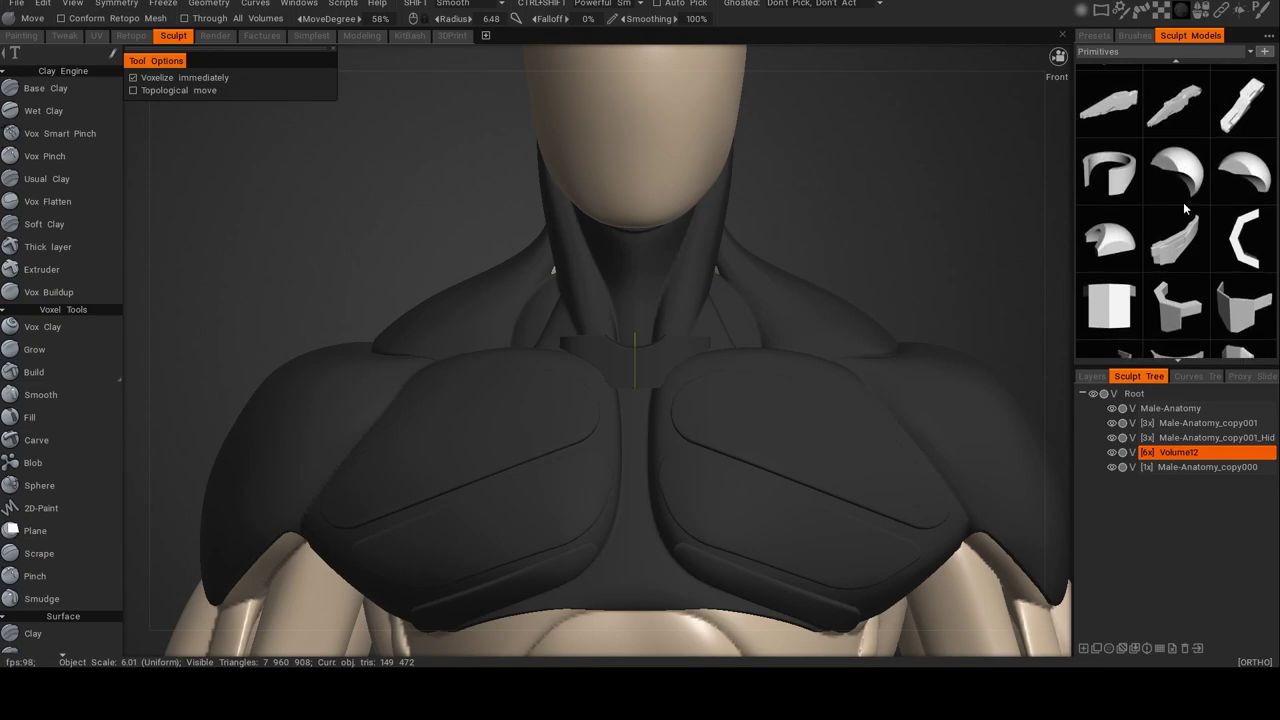
scroll(1185, 220, up, 4)
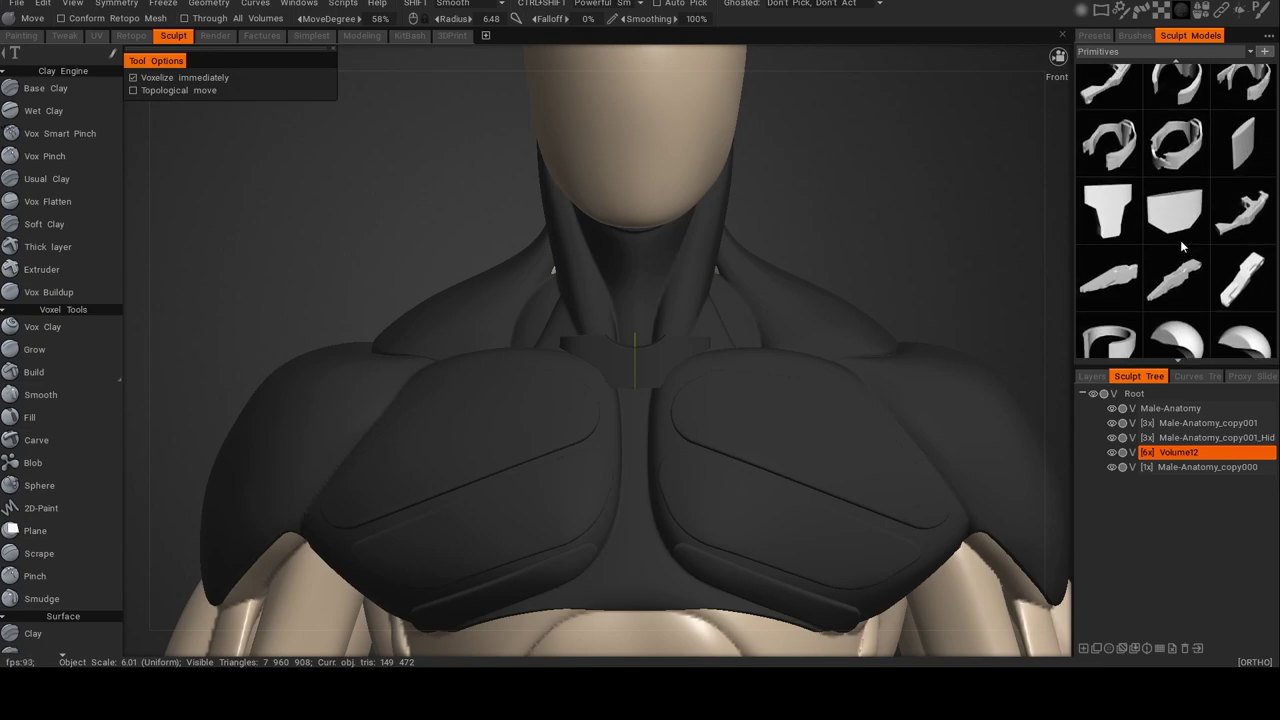
scroll(1182, 250, up, 1)
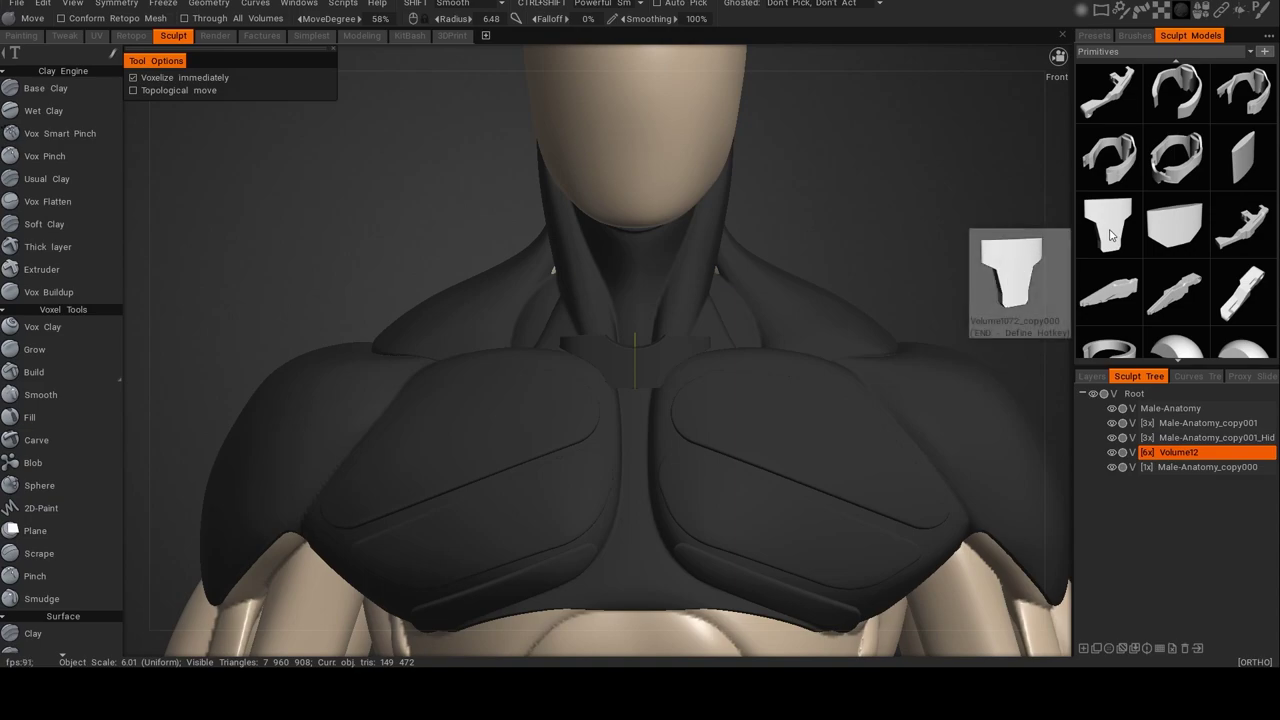
click(1111, 233)
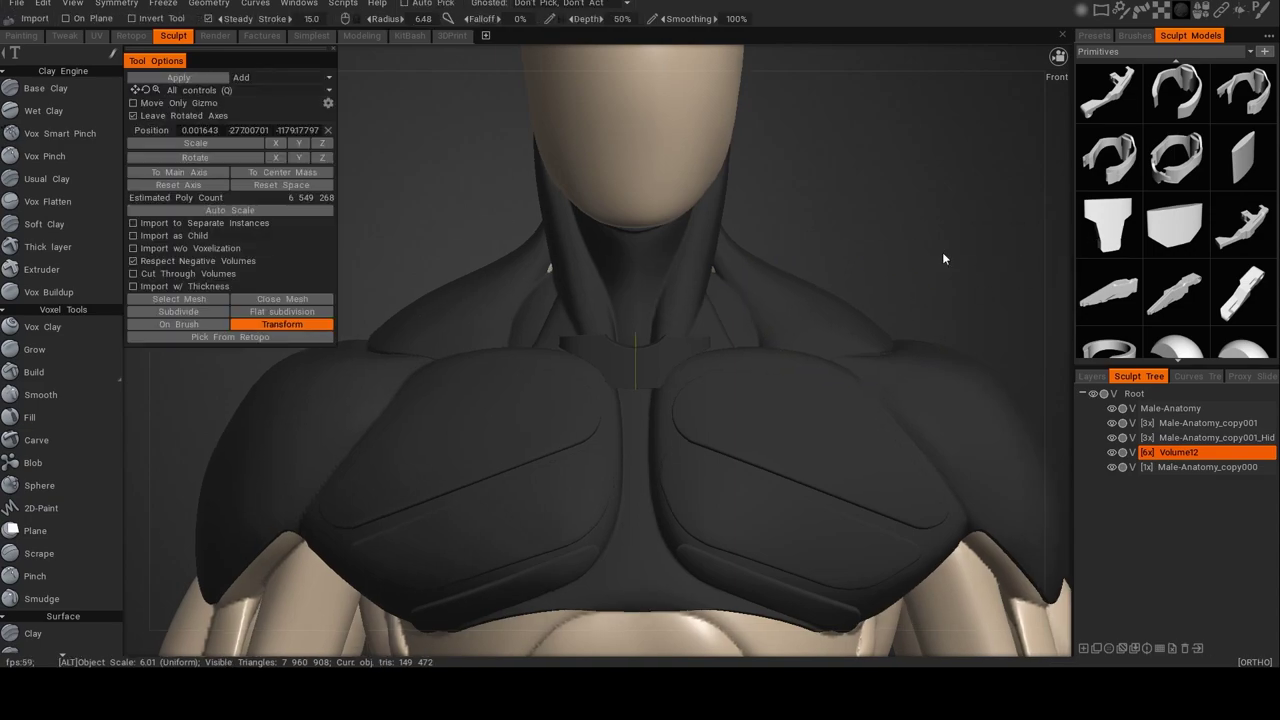
Create a new volume for the T-shaped plate, then reset the plate's space and auto scale it.
alt+drag(938, 251, 995, 308)
scroll(995, 356, down, 10)
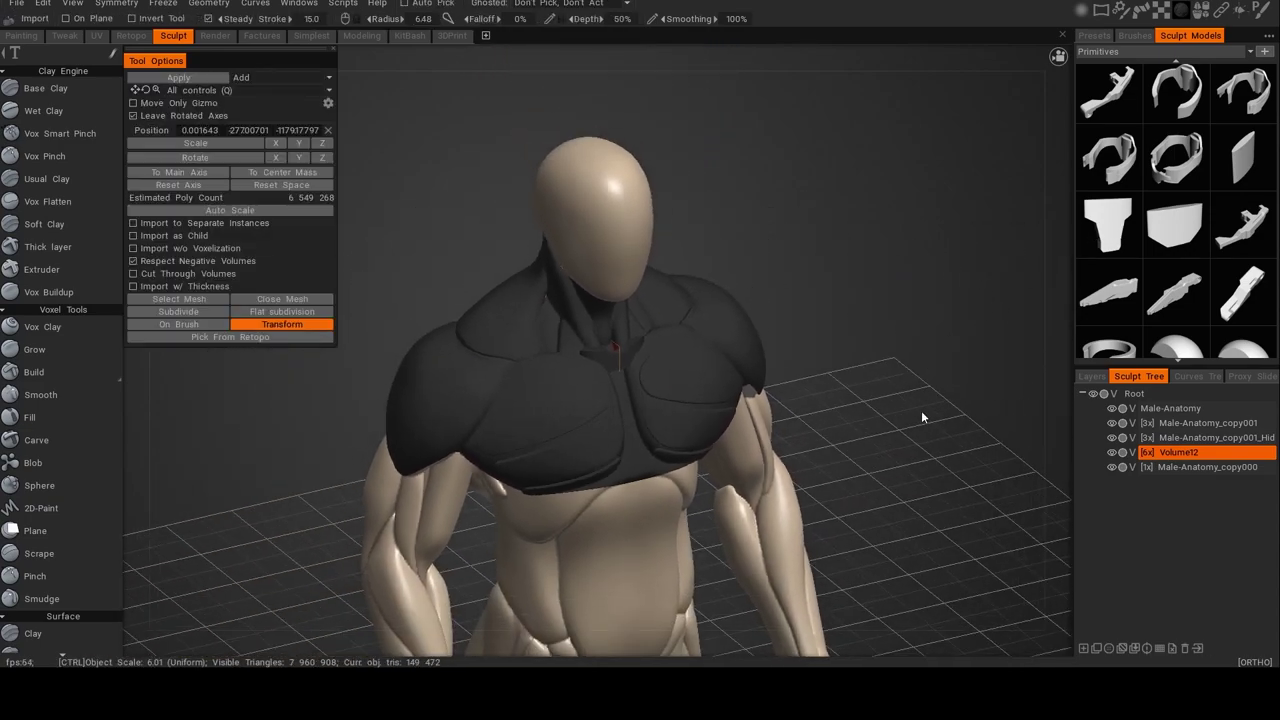
alt+middle_drag(851, 435, 851, 355)
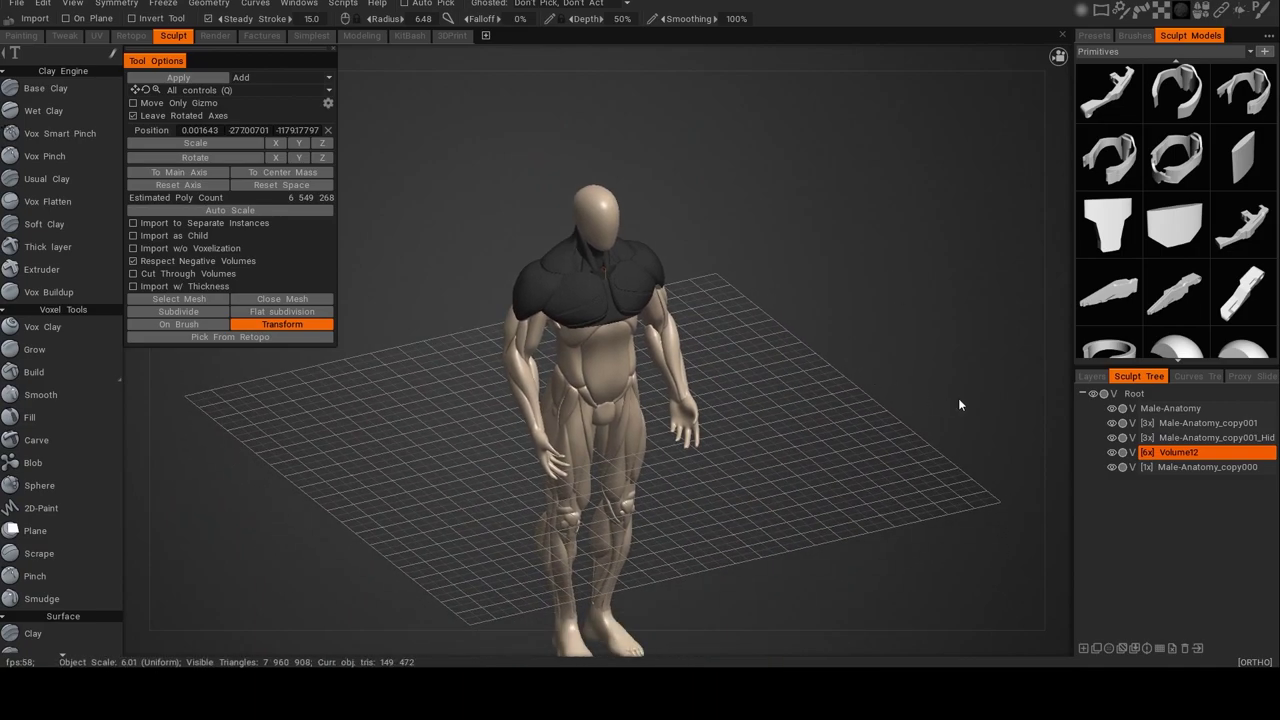
click(1082, 648)
alt+drag(813, 453, 774, 453)
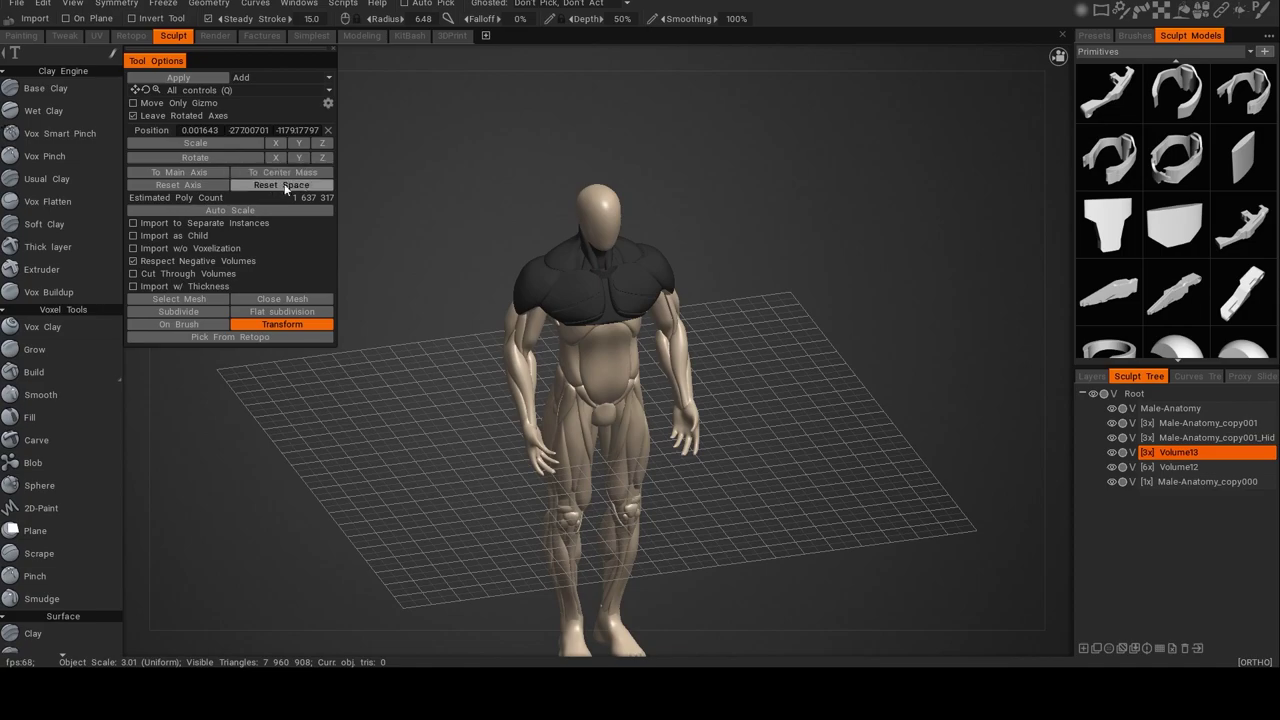
click(290, 214)
Set the T-shaped plate's gizmo to its center of mass and move it in front of the lower chest, about Y 54.18, Z 16.90.
alt+drag(716, 288, 786, 304)
ctrl+right_drag(786, 304, 758, 360)
drag(596, 270, 598, 13)
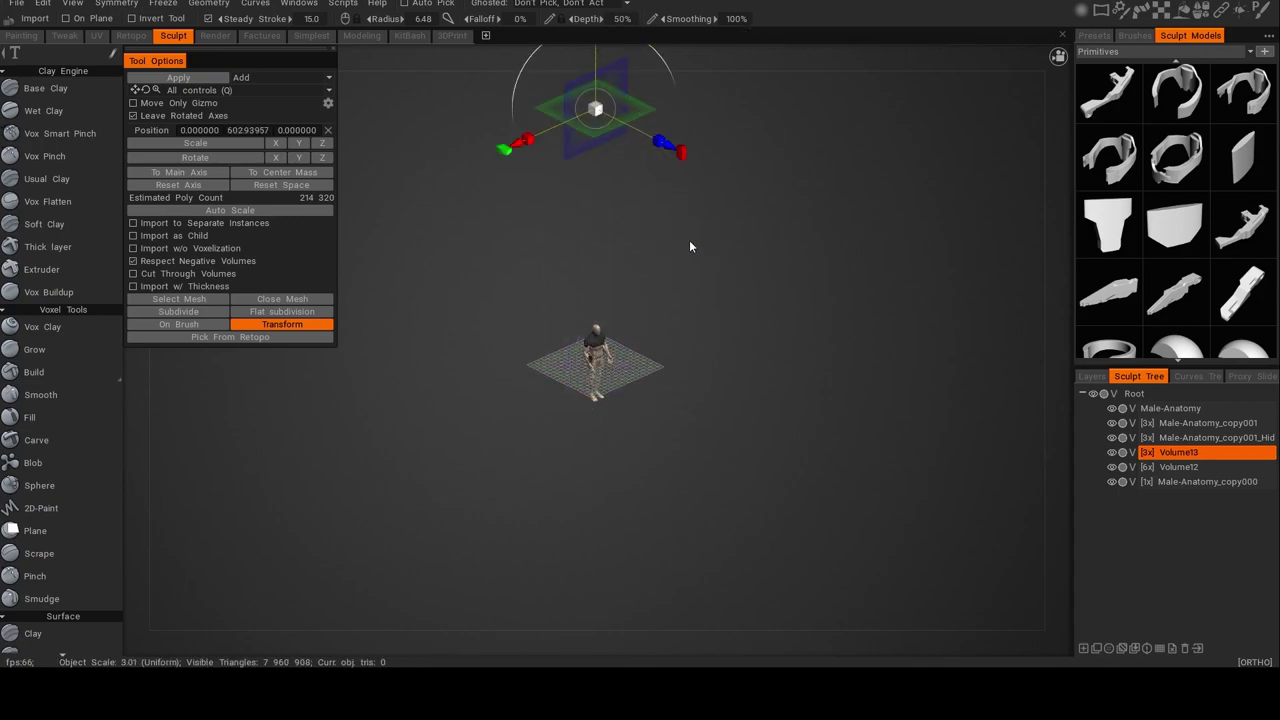
scroll(736, 402, up, 3)
click(290, 172)
ctrl+right_drag(818, 572, 794, 478)
drag(526, 346, 527, 150)
right_drag(551, 220, 597, 274)
drag(597, 274, 750, 304)
alt+shift+right_drag(750, 304, 641, 289)
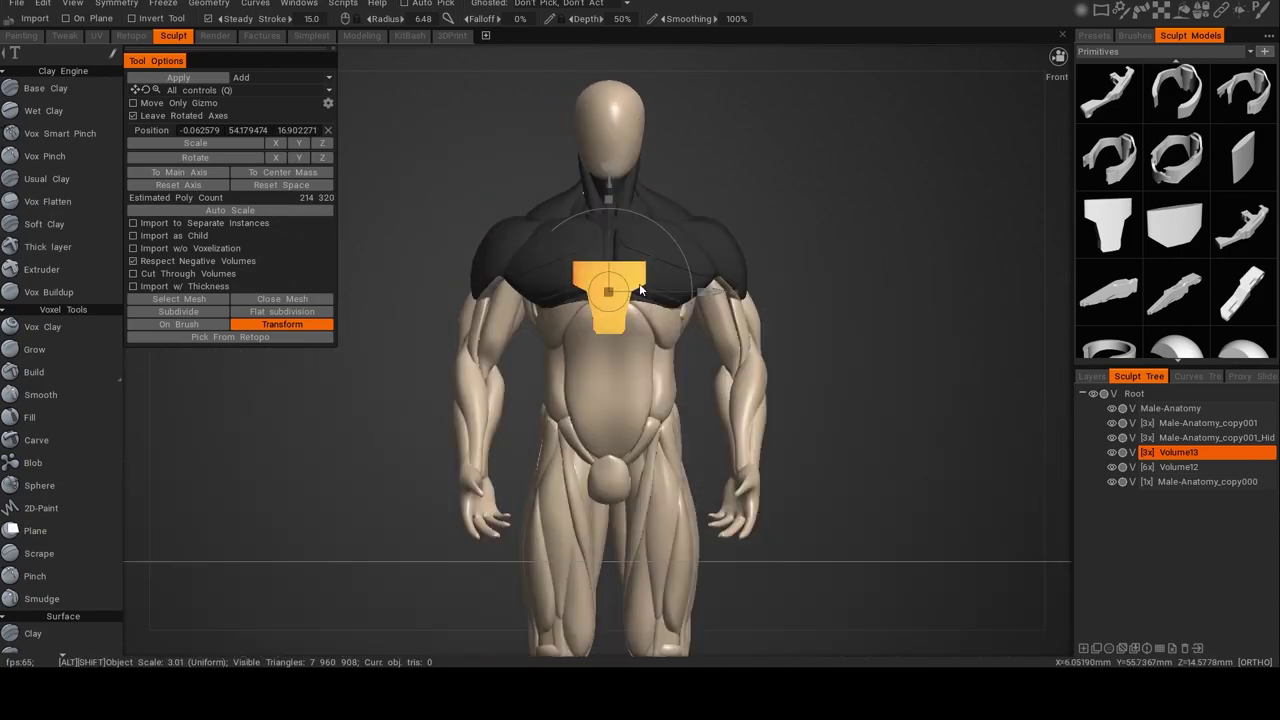
ctrl+right_drag(806, 245, 843, 480)
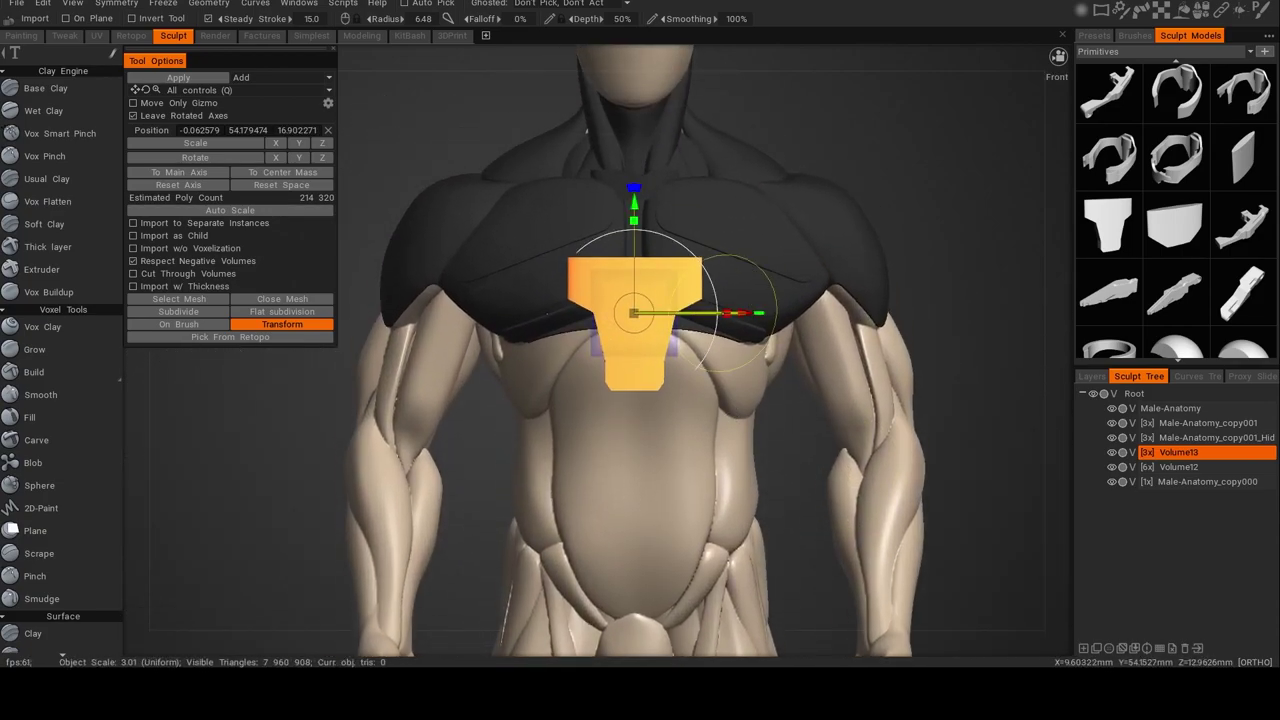
Narrow the T-shaped plate and tilt it onto the upper sternum, at about Y 62.11, Z 11.81.
drag(721, 312, 678, 311)
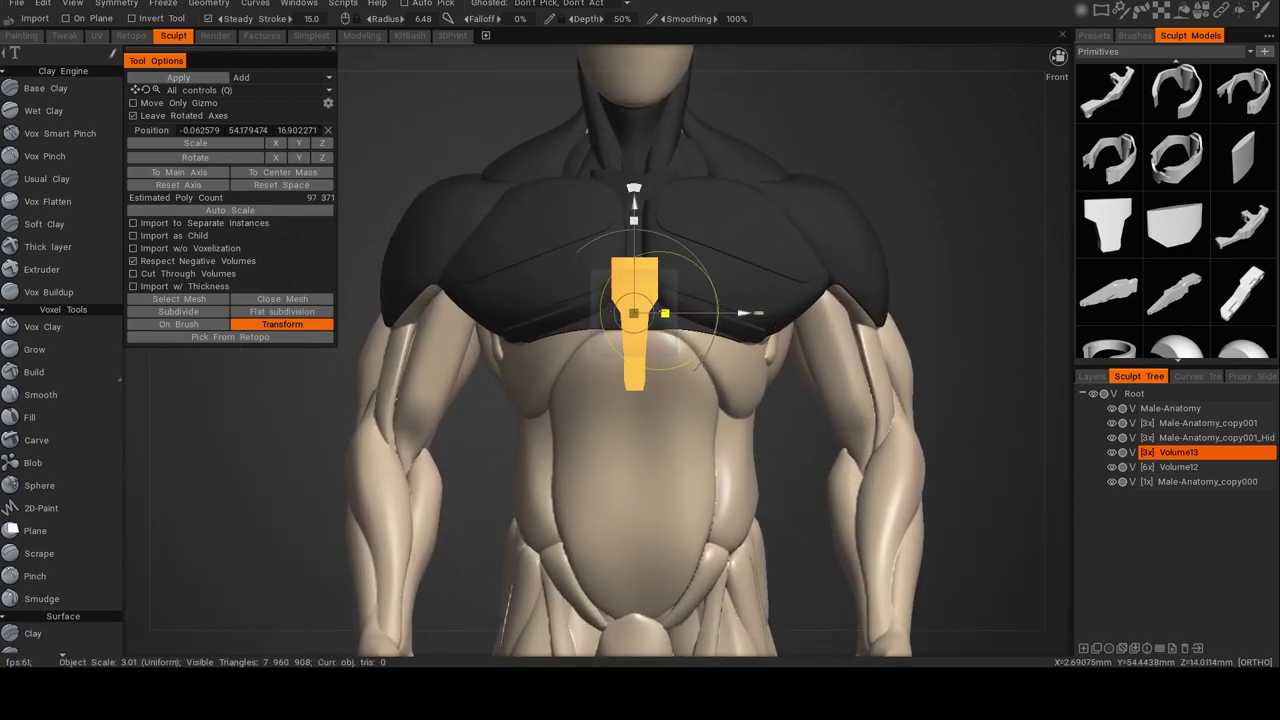
alt+drag(636, 348, 780, 331)
drag(783, 266, 755, 250)
mouse_move(735, 318)
mouse_down()
mouse_move(685, 237)
mouse_move(651, 306)
mouse_move(584, 320)
mouse_move(727, 320)
mouse_up()
alt+shift+drag(741, 214, 734, 247)
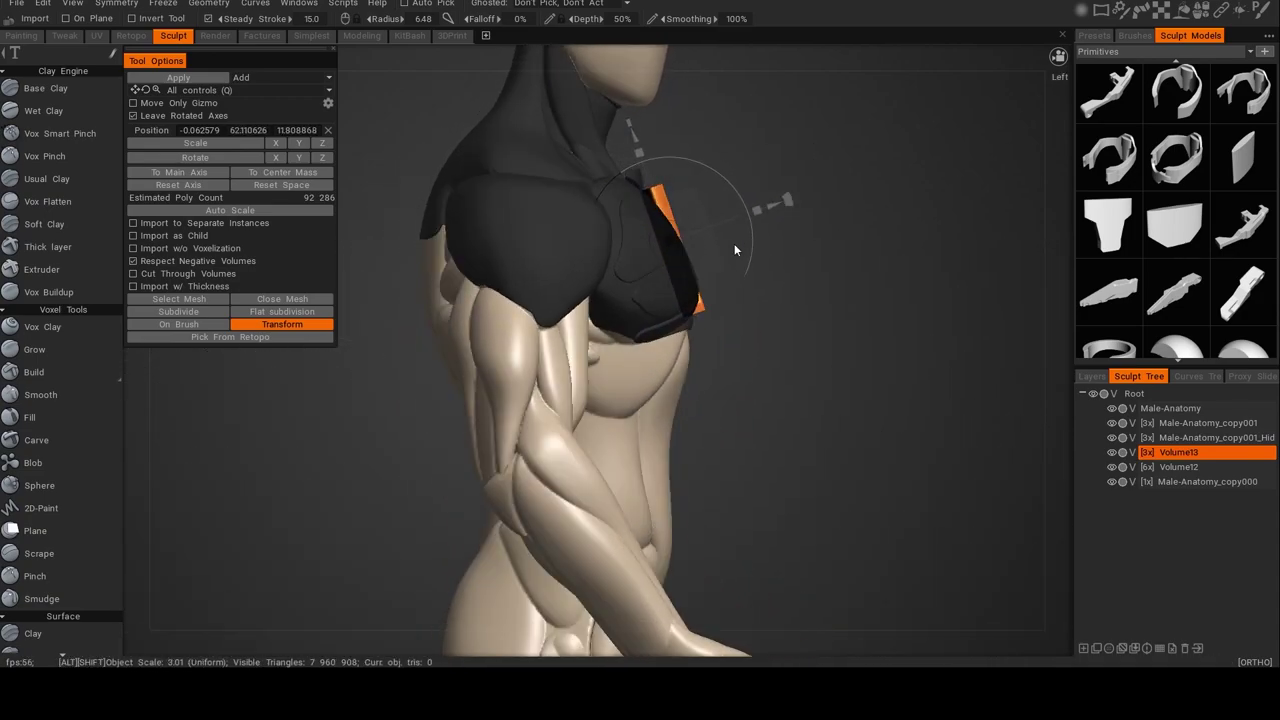
Seat the T-shaped plate against the sternum at about Y 61.80, Z 11.09, then apply it at 6x volume resolution.
drag(738, 189, 757, 262)
drag(772, 200, 548, 303)
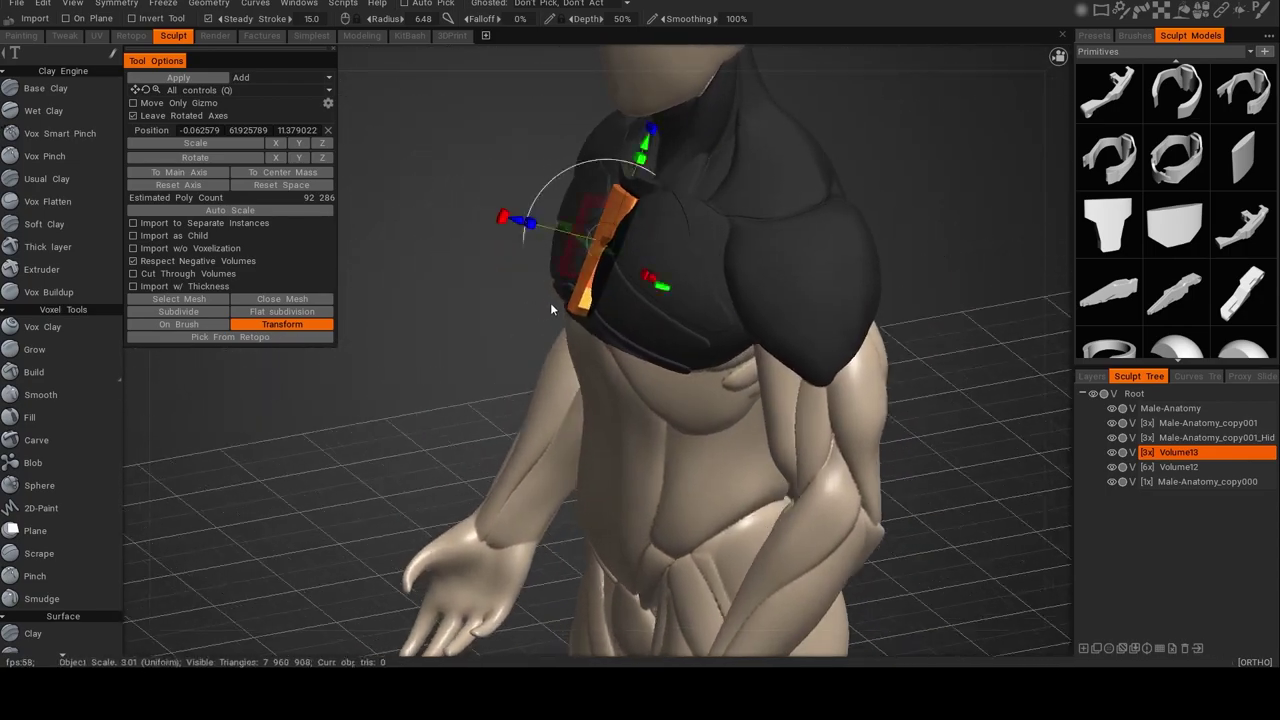
drag(516, 229, 838, 260)
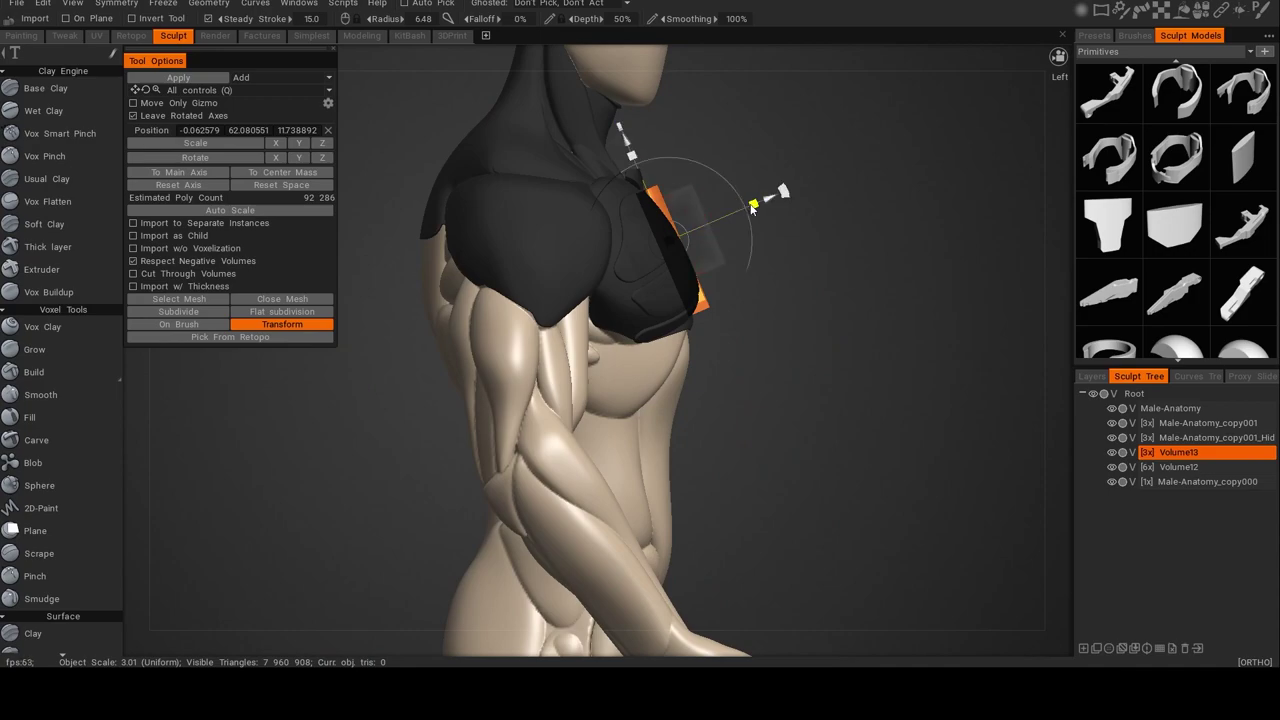
alt+drag(733, 216, 590, 289)
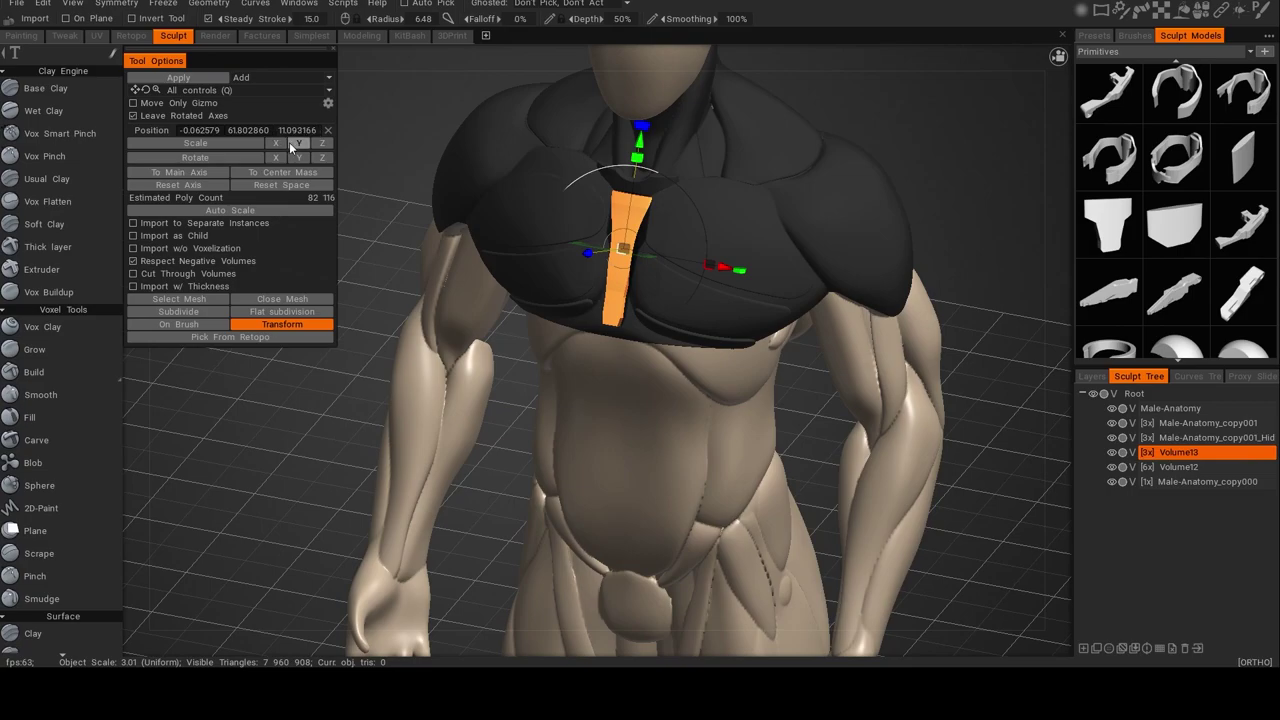
key(shift+equal)
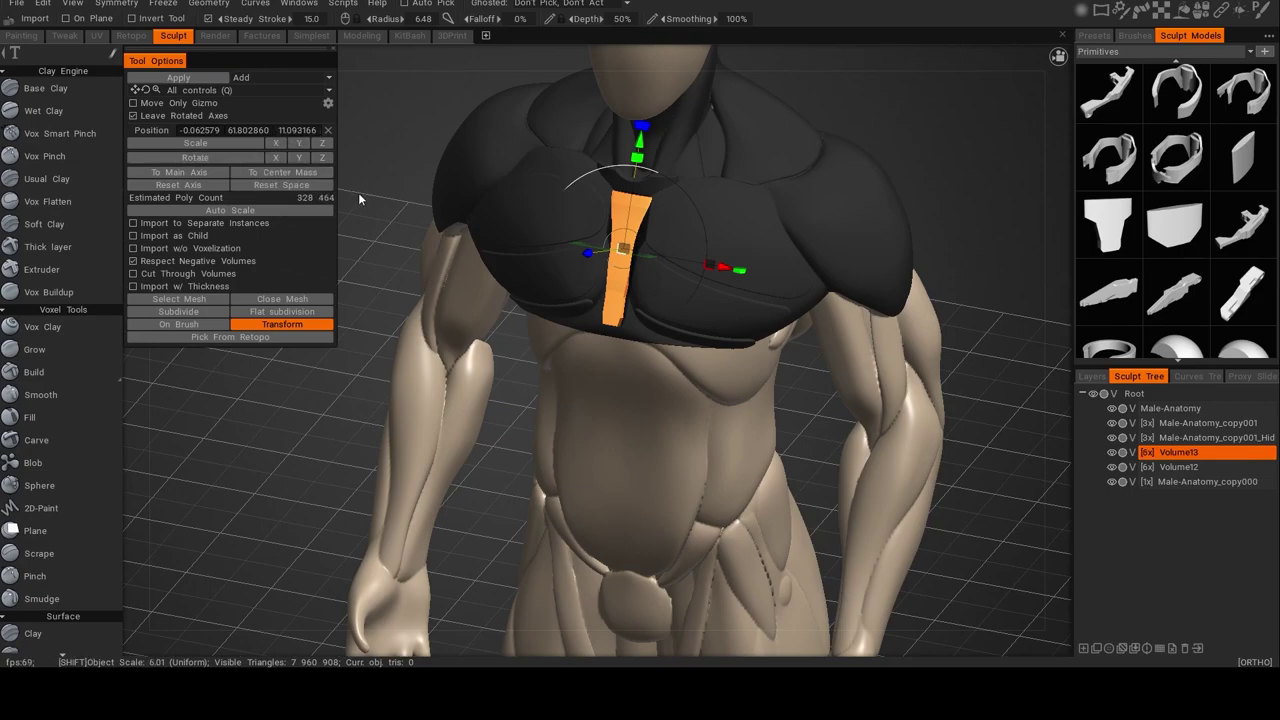
click(215, 78)
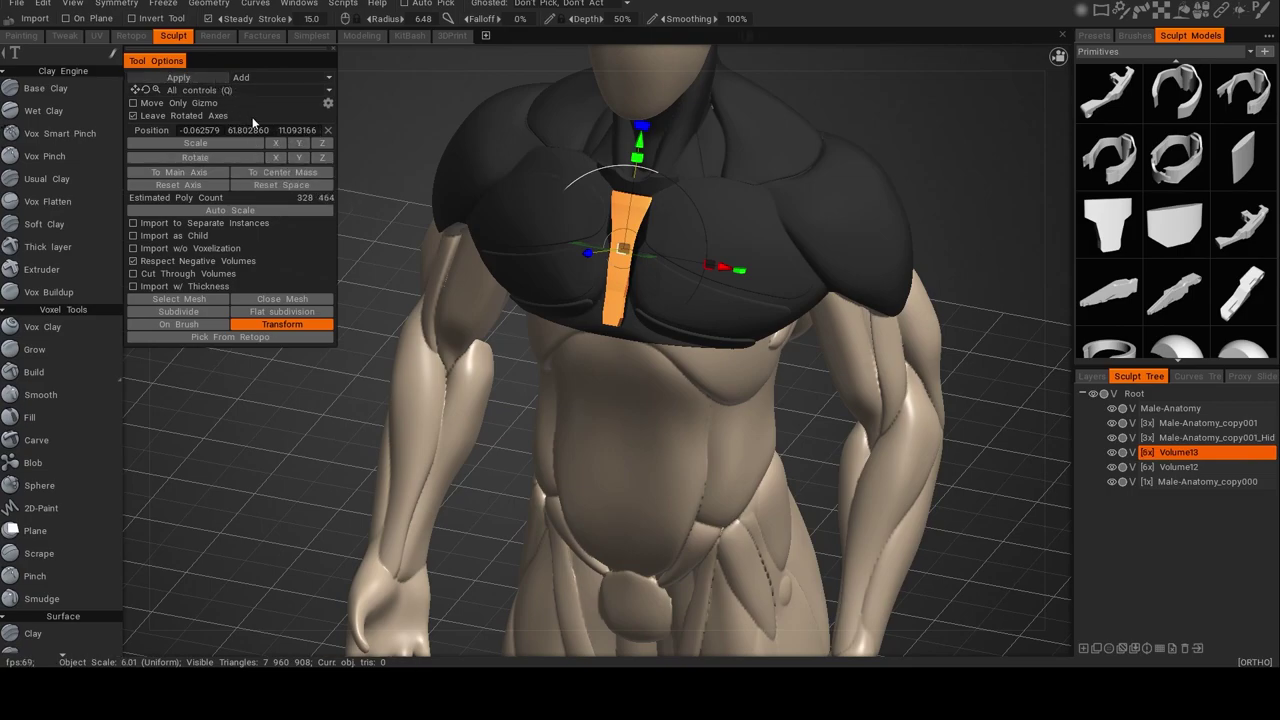
Assign the matte black Metal shader to the sternum plate.
alt+drag(746, 399, 790, 385)
key(m)
alt+middle_drag(845, 320, 813, 399)
mouse_move(1185, 11)
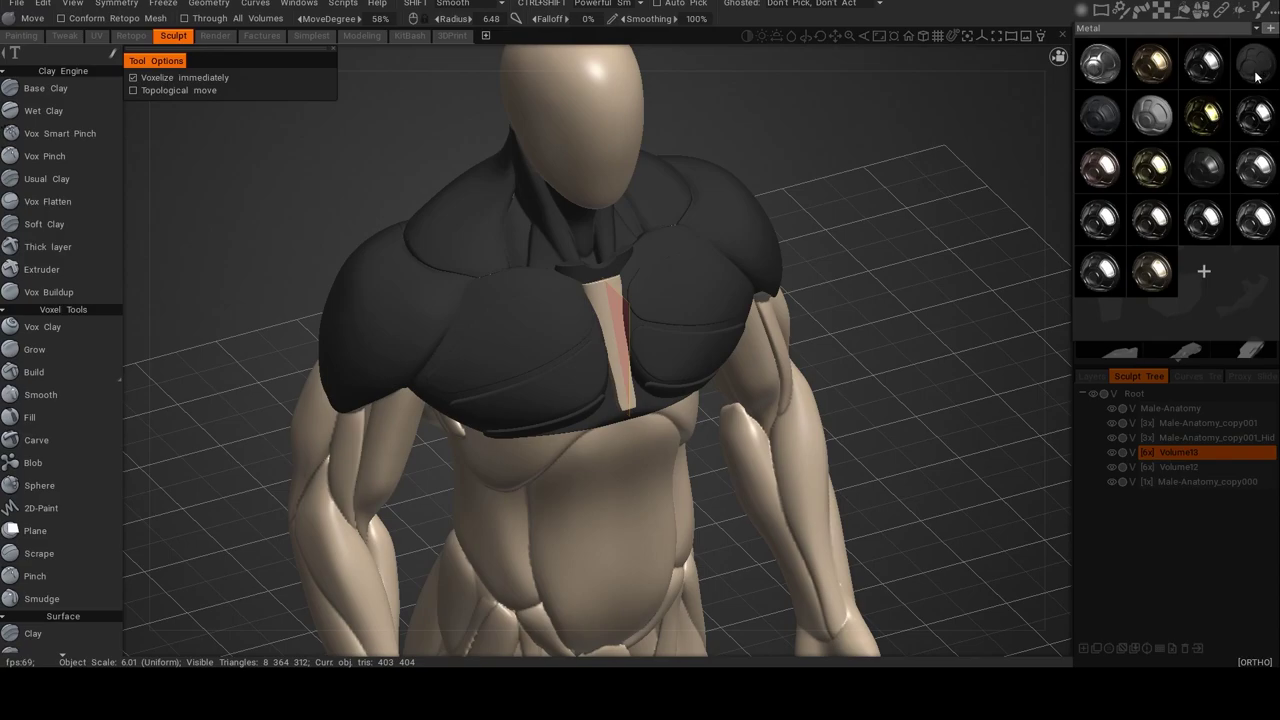
alt+drag(906, 335, 730, 388)
Load the long angular bracket from the Primitives sculpt models and create a new volume for it.
mouse_move(647, 460)
alt+mouse_down()
mouse_move(792, 452)
mouse_move(718, 440)
mouse_move(736, 498)
mouse_move(690, 553)
mouse_move(772, 498)
alt+mouse_up()
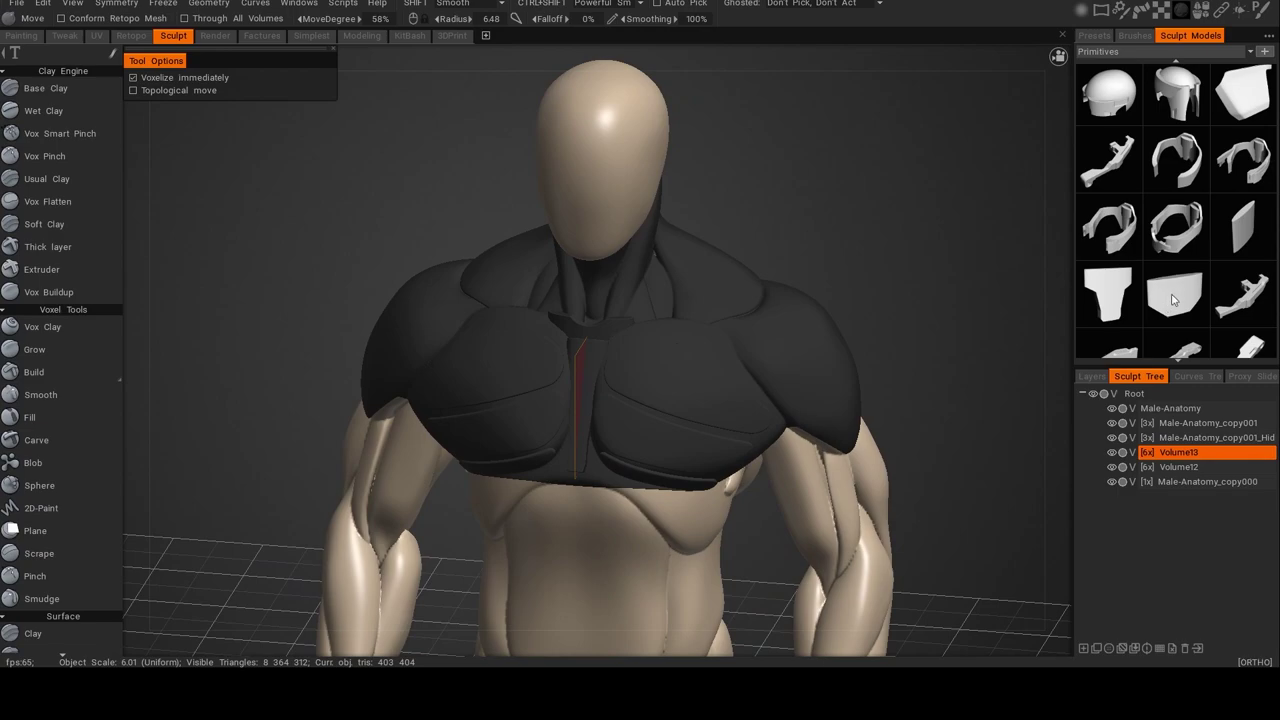
scroll(1173, 300, down, 2)
scroll(1176, 303, down, 2)
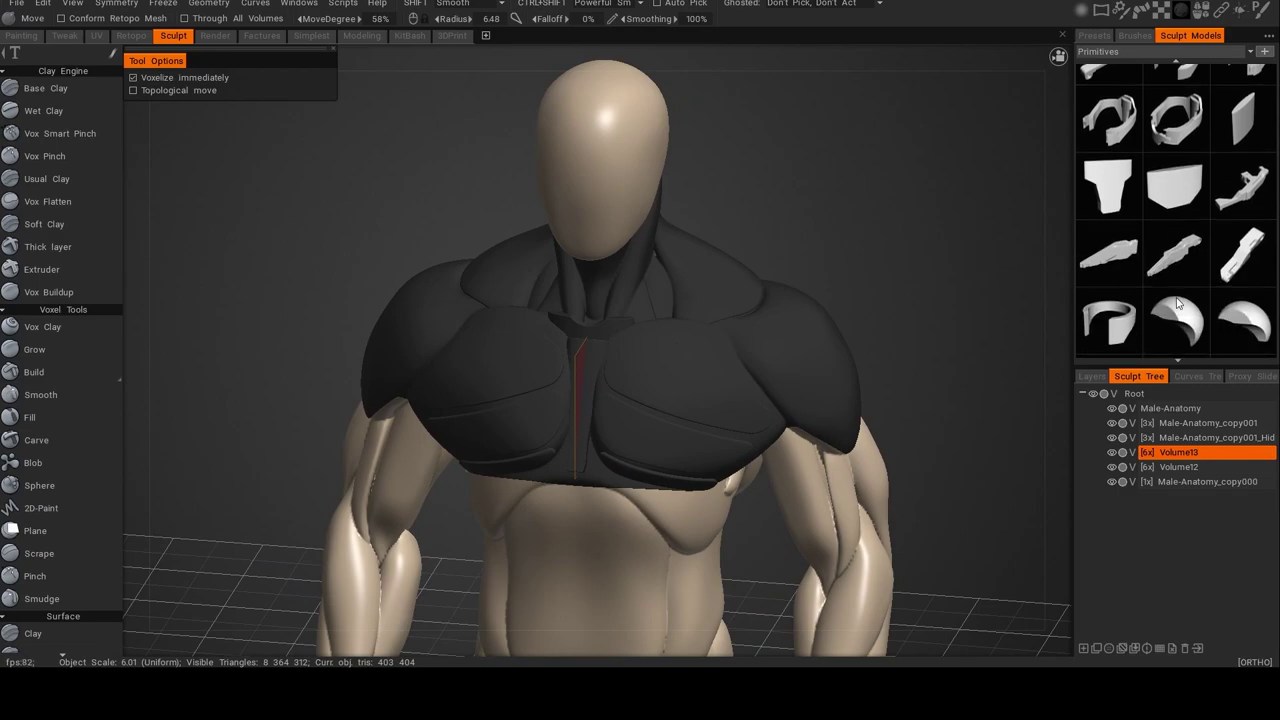
scroll(1172, 316, down, 1)
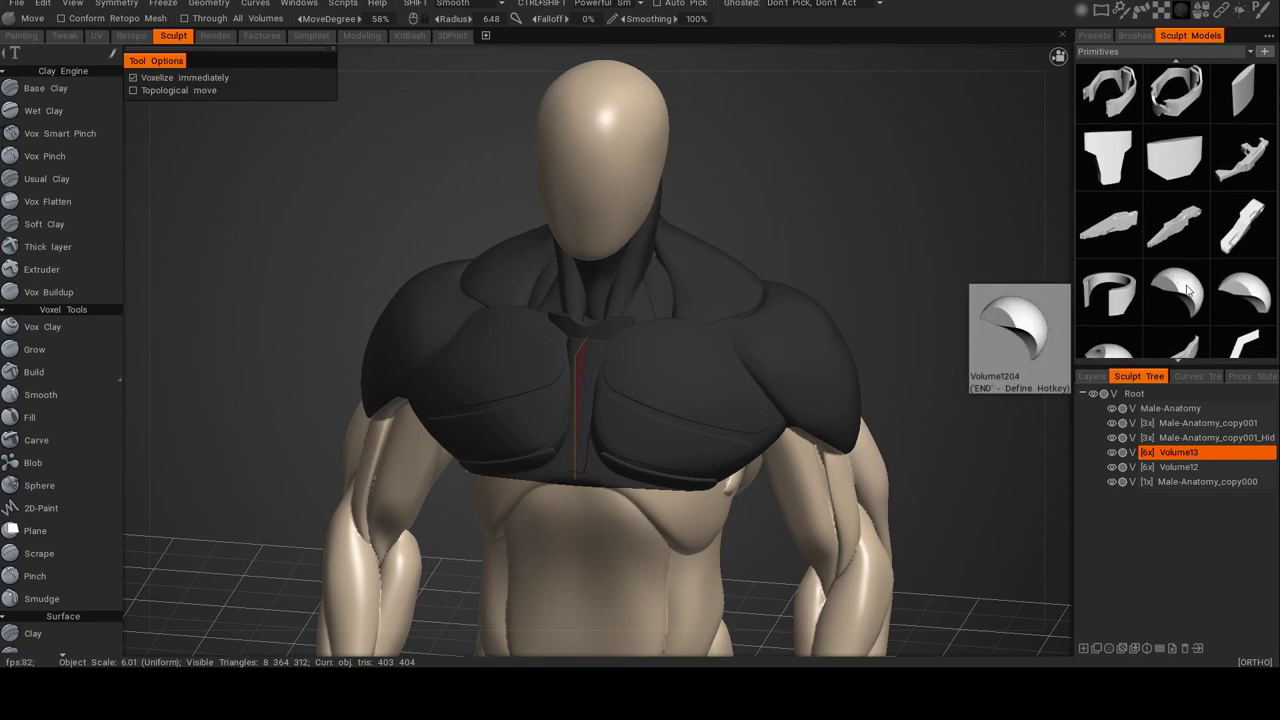
scroll(1187, 280, down, 1)
click(1121, 206)
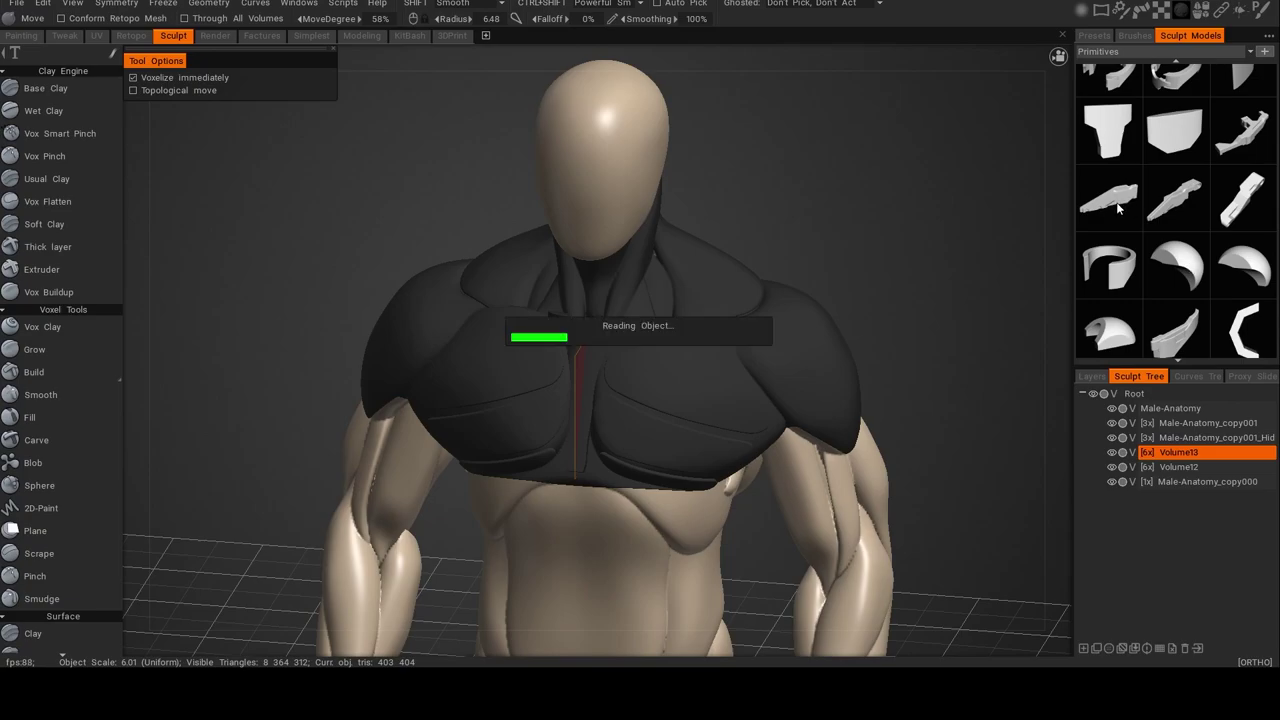
alt+drag(880, 236, 674, 352)
key(w)
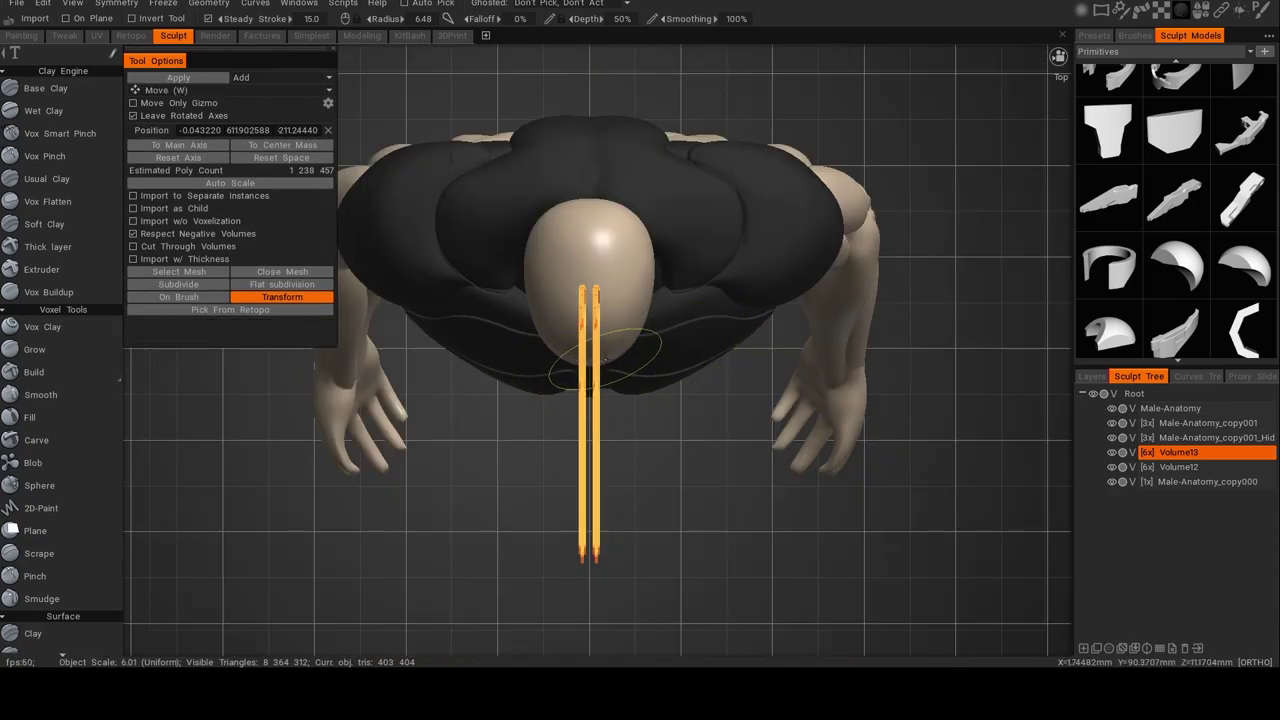
click(1084, 647)
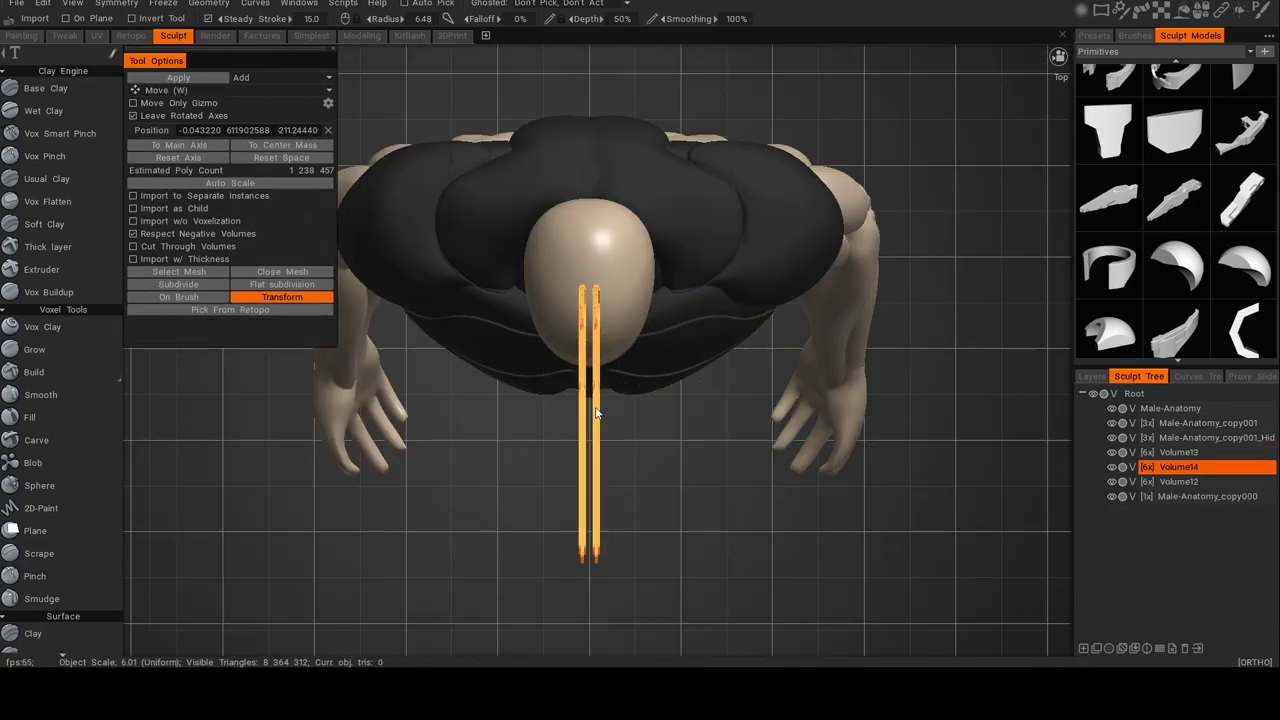
Reset the mirrored bracket pair's space and auto scale it.
click(305, 143)
drag(691, 409, 794, 404)
alt+drag(794, 404, 816, 440)
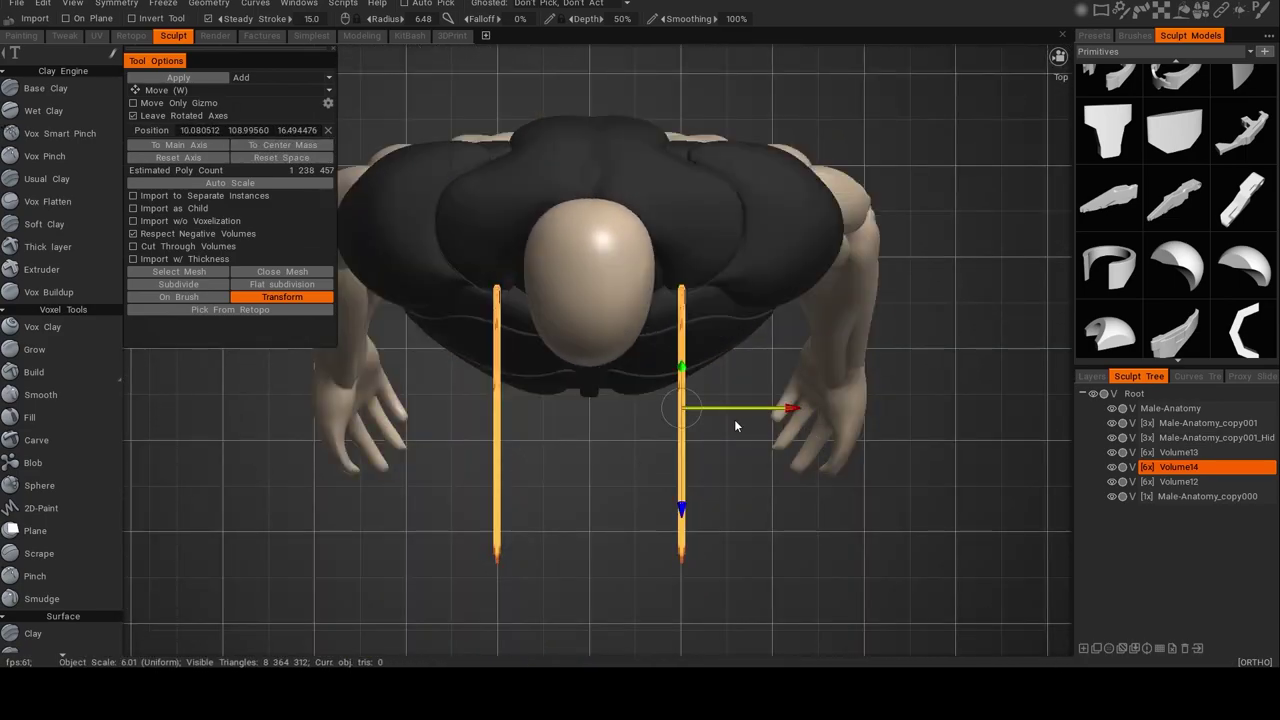
click(298, 160)
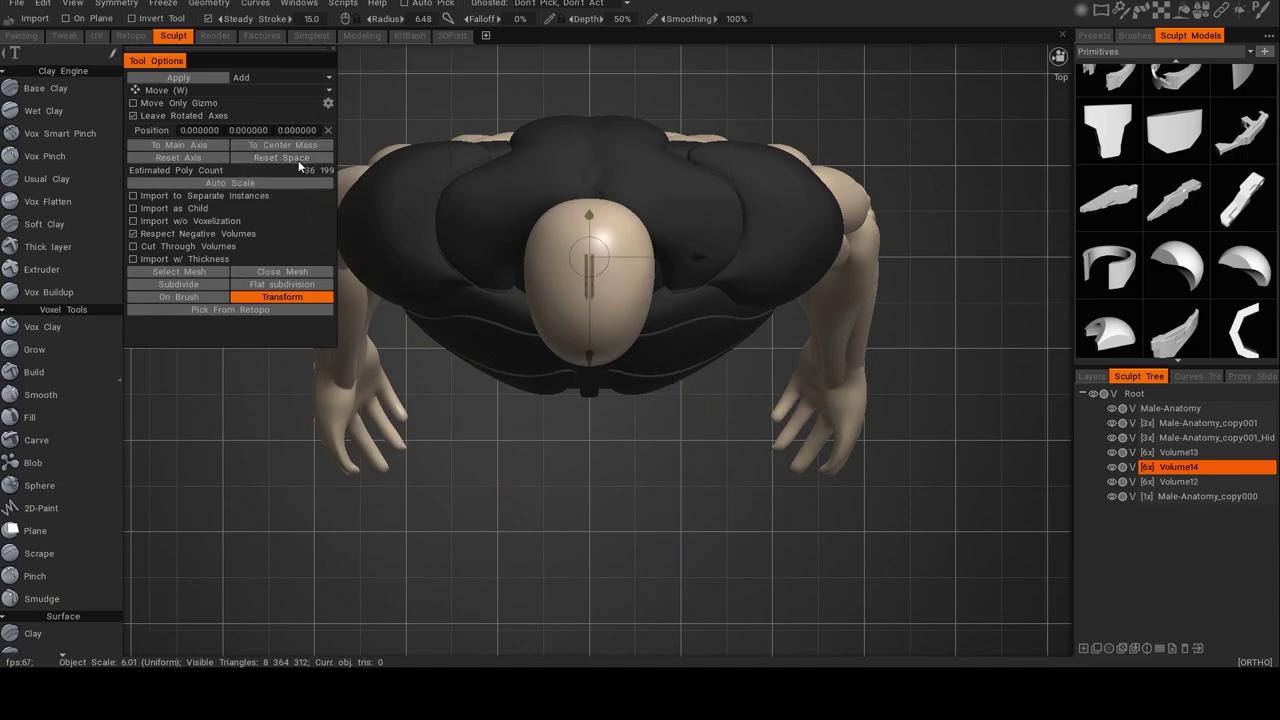
click(280, 188)
Move the bracket pair from behind the figure to in front of the thighs, about Y 30.52, Z 46.65.
alt+drag(655, 440, 718, 401)
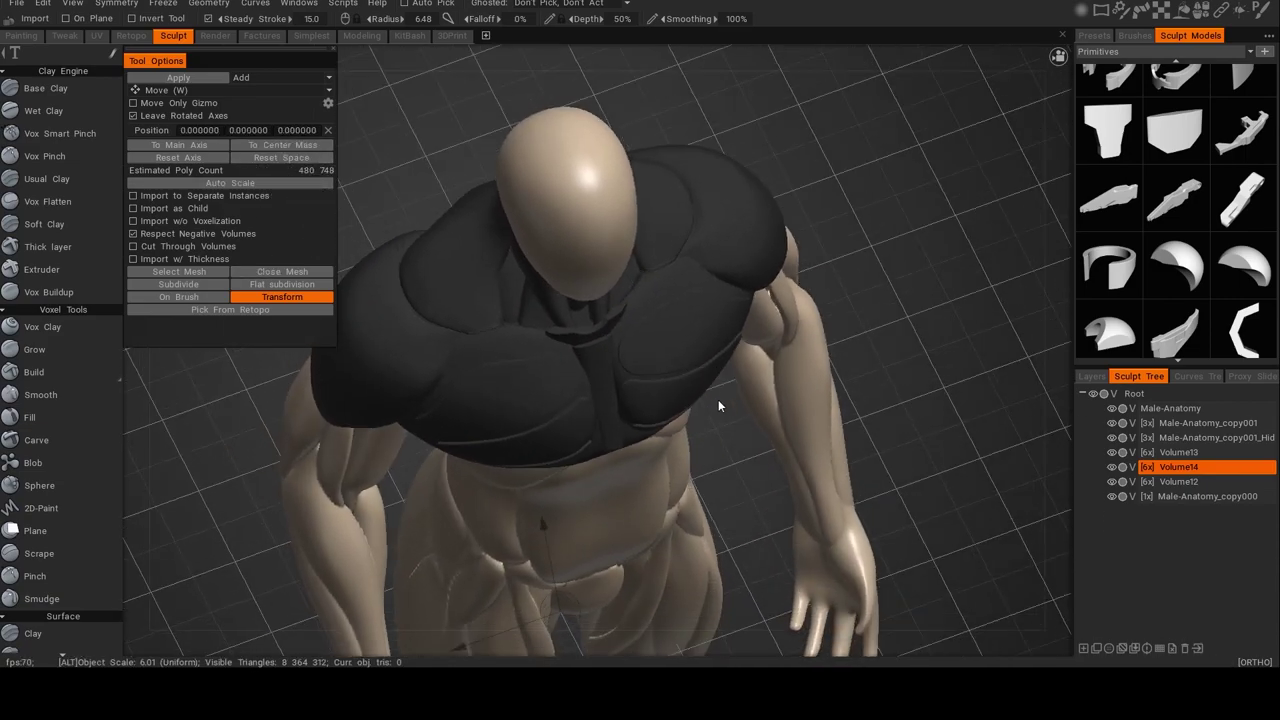
alt+middle_drag(718, 401, 734, 308)
alt+drag(745, 430, 756, 392)
alt+middle_drag(757, 490, 758, 426)
alt+drag(758, 426, 781, 469)
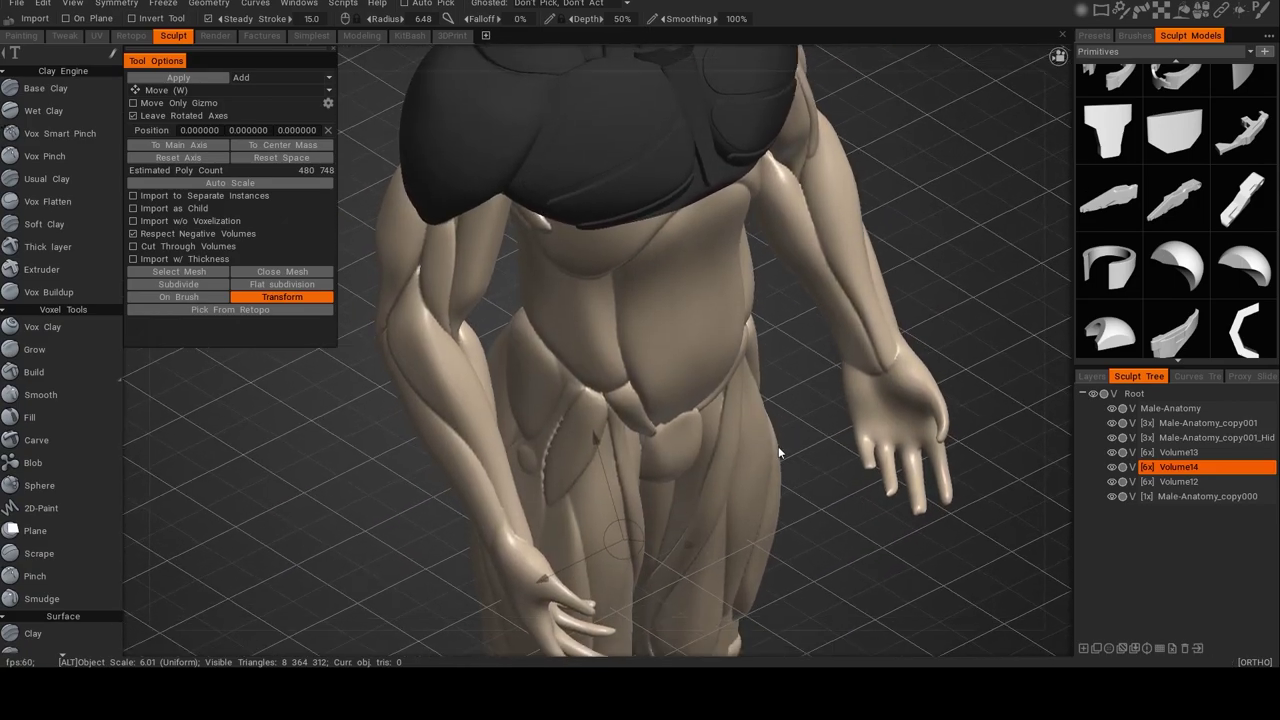
alt+middle_drag(781, 469, 770, 300)
ctrl+right_drag(752, 460, 698, 281)
scroll(712, 460, down, 3)
drag(549, 250, 546, 237)
alt+shift+drag(564, 304, 634, 277)
drag(513, 385, 521, 377)
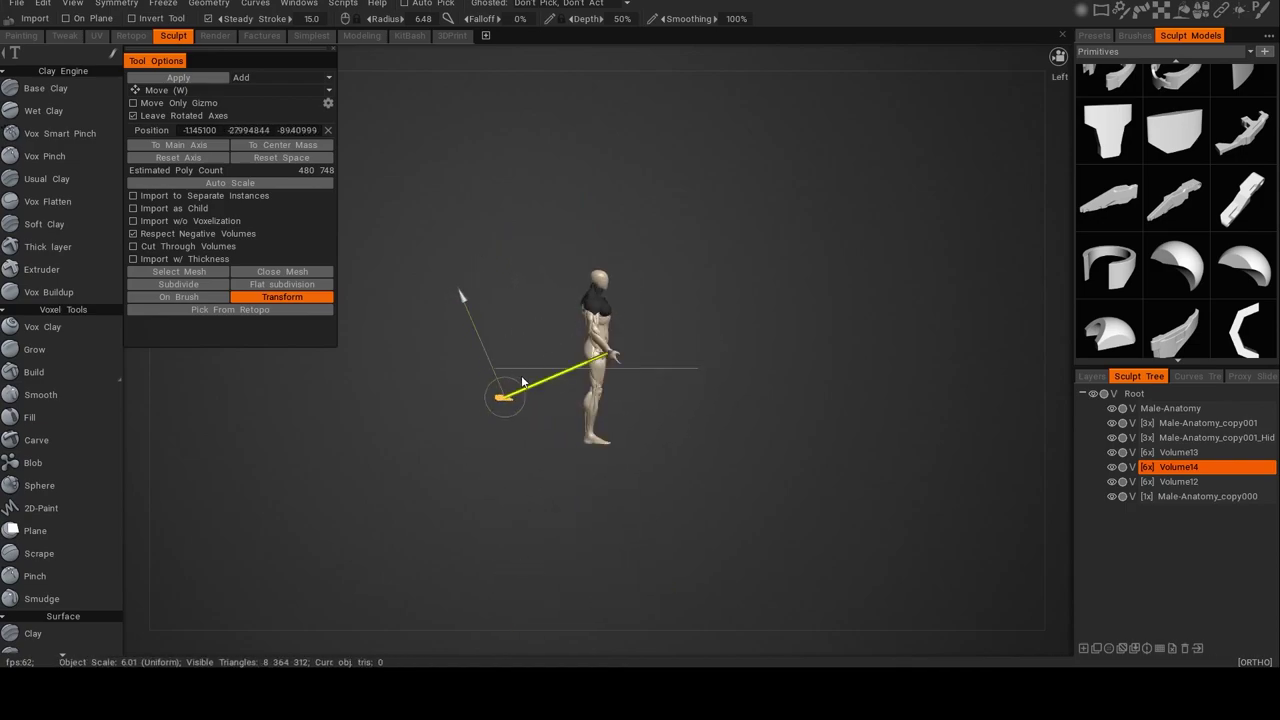
drag(616, 291, 540, 312)
ctrl+right_drag(711, 288, 816, 571)
alt+drag(742, 437, 786, 483)
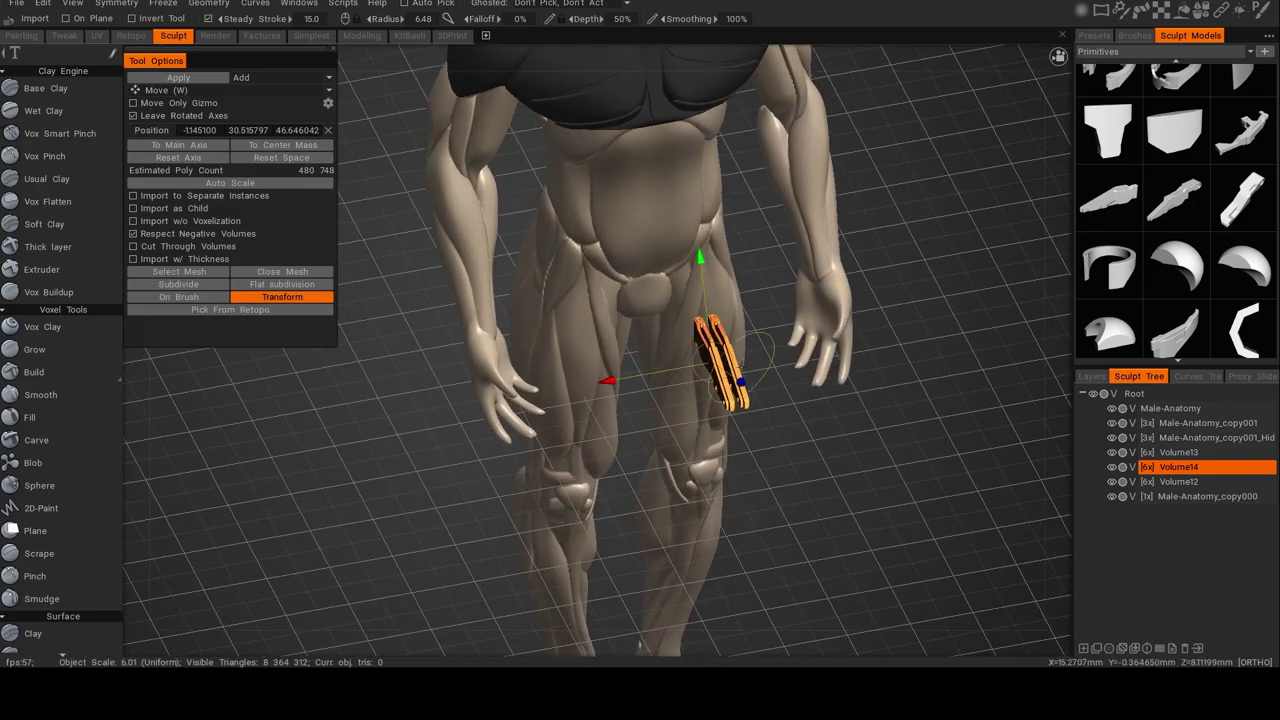
Raise the bracket pair to chest height and spread the two apart, to about X 10.71, Y 68.26, Z 30.41.
alt+middle_drag(740, 351, 731, 461)
drag(696, 372, 662, 110)
alt+drag(728, 268, 683, 318)
drag(737, 276, 816, 279)
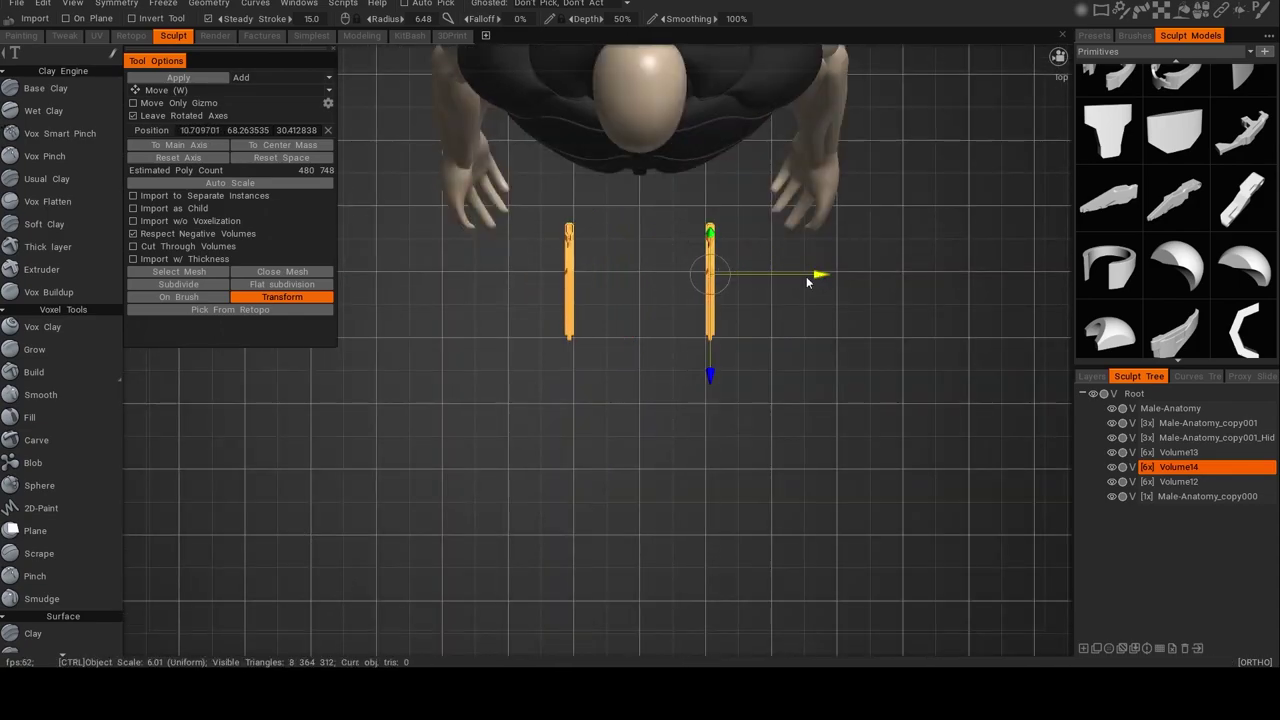
Rotate the brackets to run outward along the collarbones and push them back to about Z 5.88.
key(q)
ctrl+drag(778, 228, 732, 205)
alt+drag(725, 356, 712, 250)
alt+drag(684, 292, 690, 240)
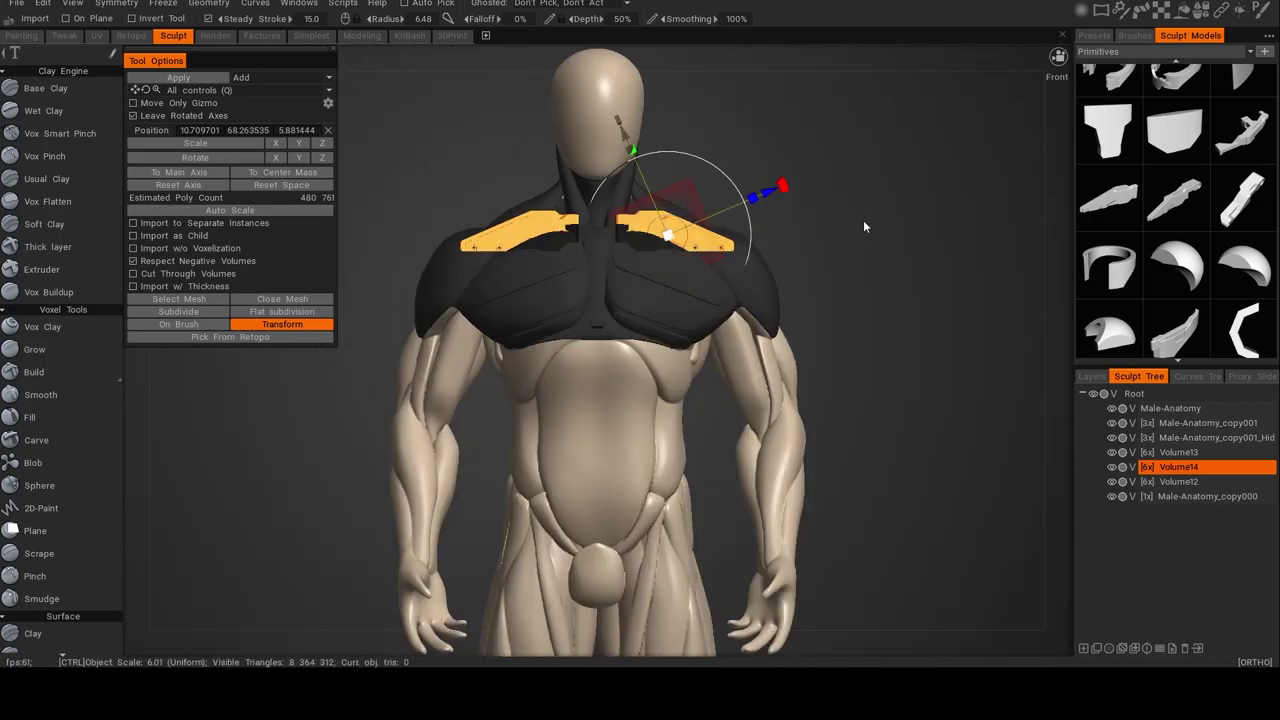
Turn off Leave Rotated Axes and lower the brackets on the upper chest to about Y 67.86.
alt+right_drag(862, 221, 940, 230)
alt+middle_drag(787, 322, 789, 429)
alt+right_drag(880, 410, 975, 390)
alt+middle_drag(827, 377, 834, 464)
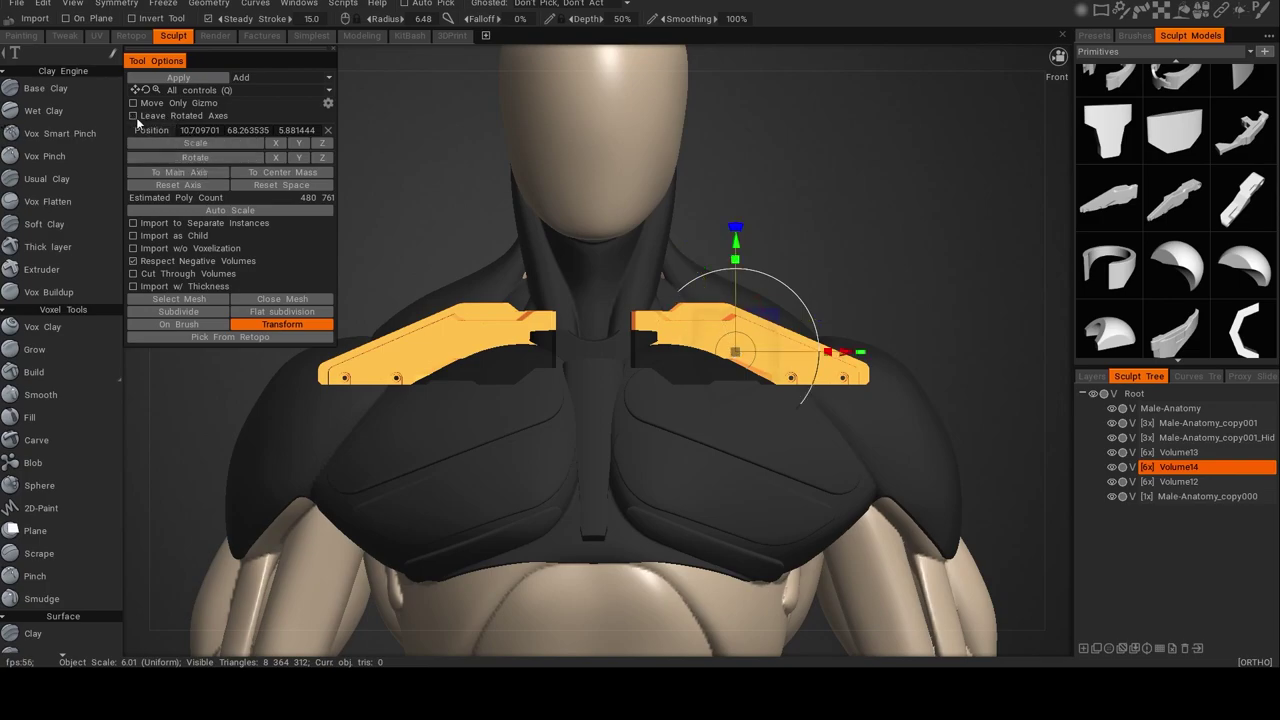
drag(736, 248, 735, 258)
alt+drag(652, 290, 748, 390)
mouse_move(698, 346)
alt+mouse_down()
mouse_move(682, 366)
mouse_move(578, 344)
mouse_move(489, 346)
alt+mouse_up()
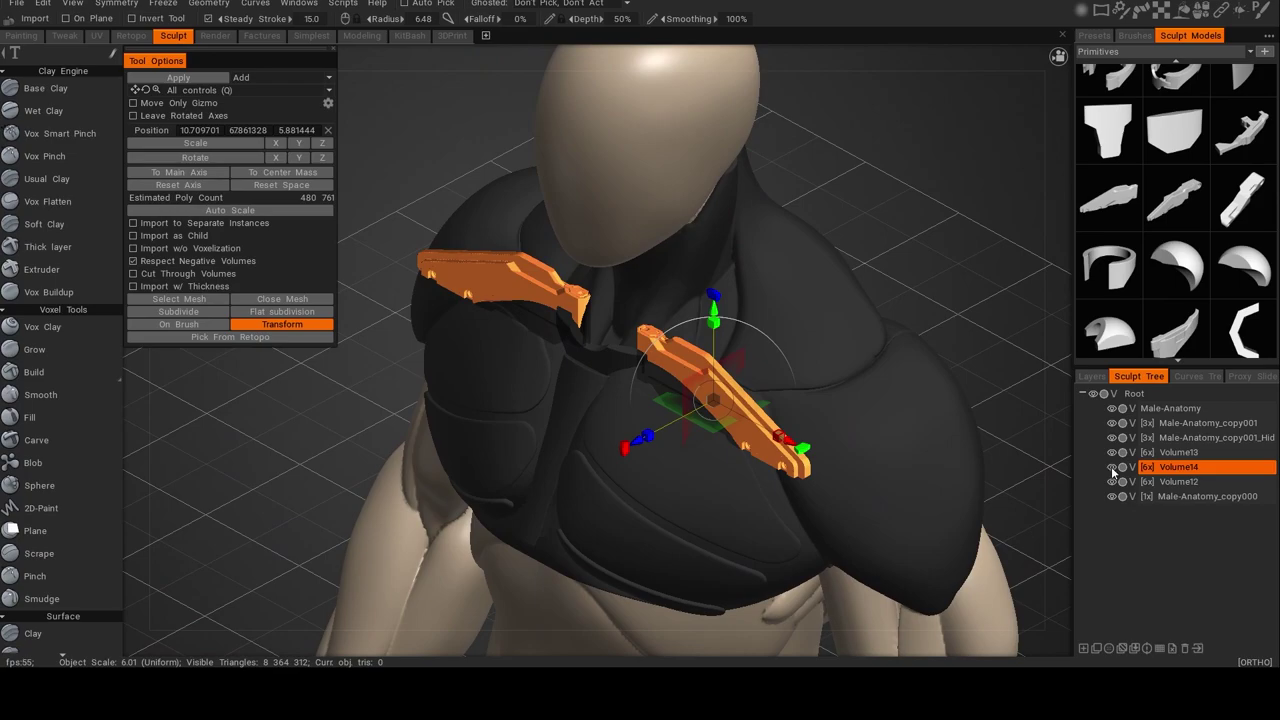
Scale the brackets down slightly and shift them inward toward the collar to about X 10.06.
alt+drag(932, 468, 1080, 463)
alt+drag(895, 457, 1050, 447)
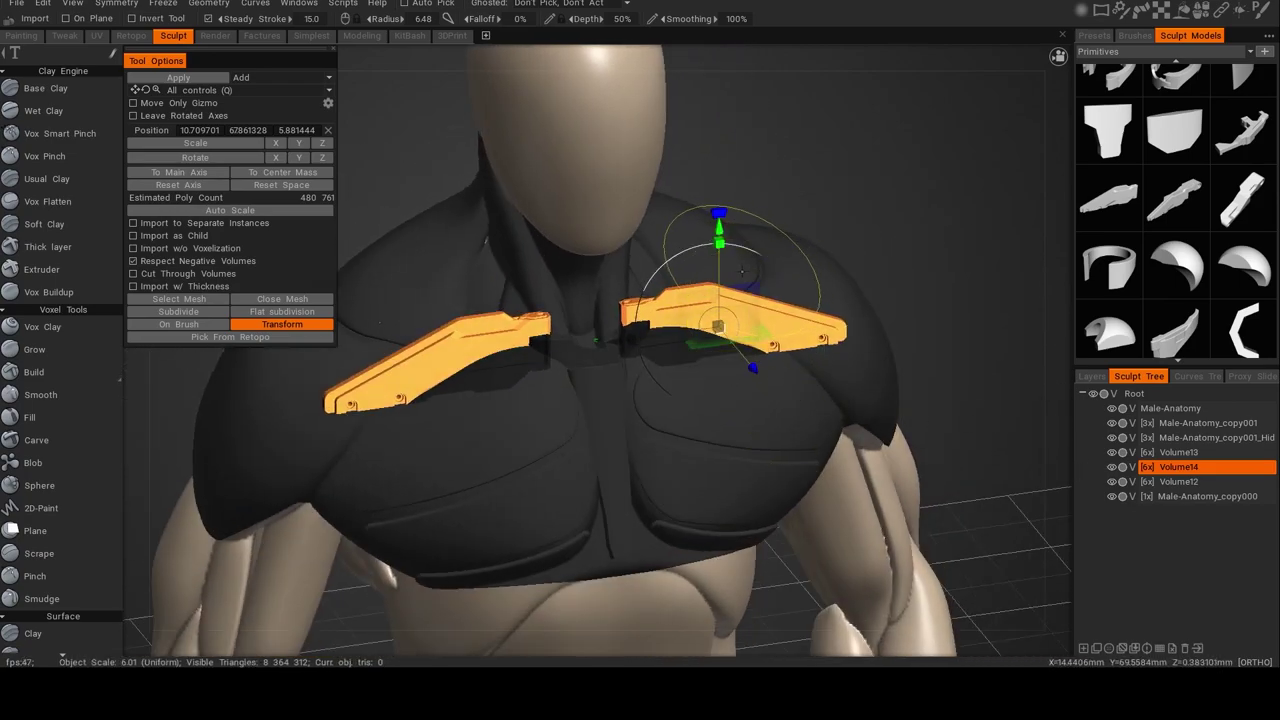
drag(719, 243, 719, 258)
alt+drag(740, 305, 700, 288)
drag(846, 357, 822, 383)
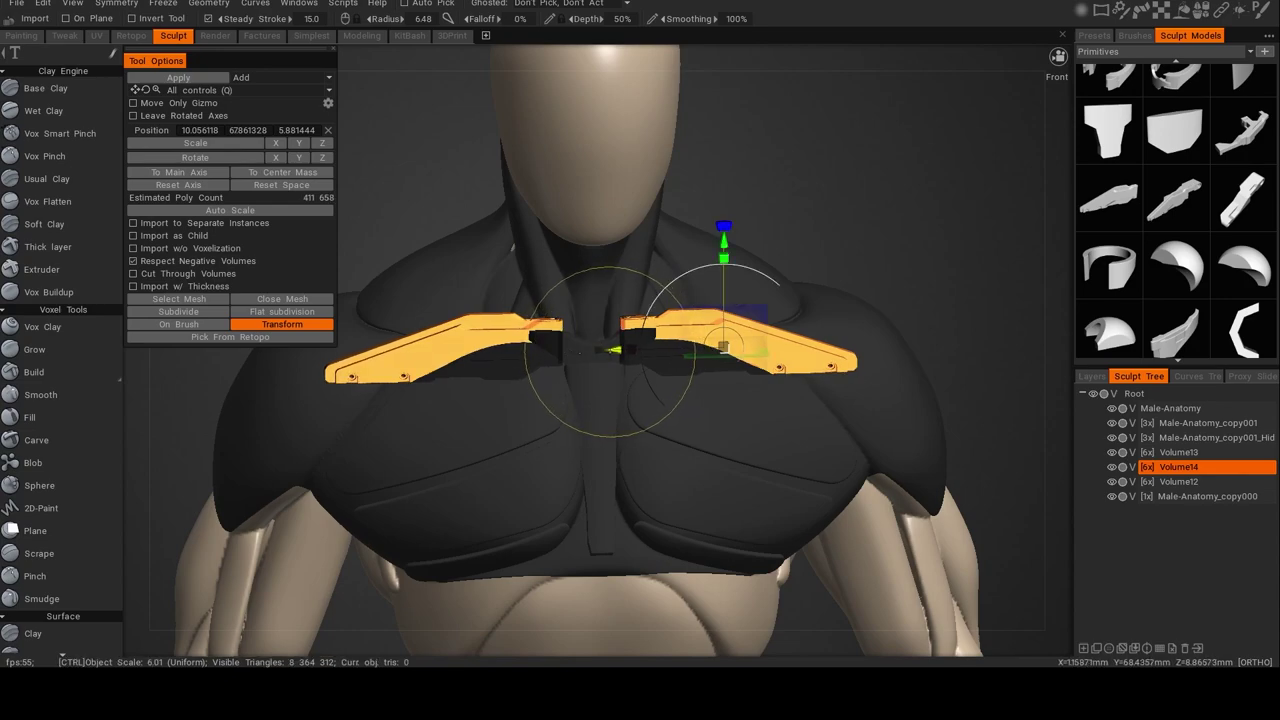
mouse_move(608, 353)
alt+mouse_down()
mouse_move(611, 365)
mouse_move(634, 358)
alt+mouse_up()
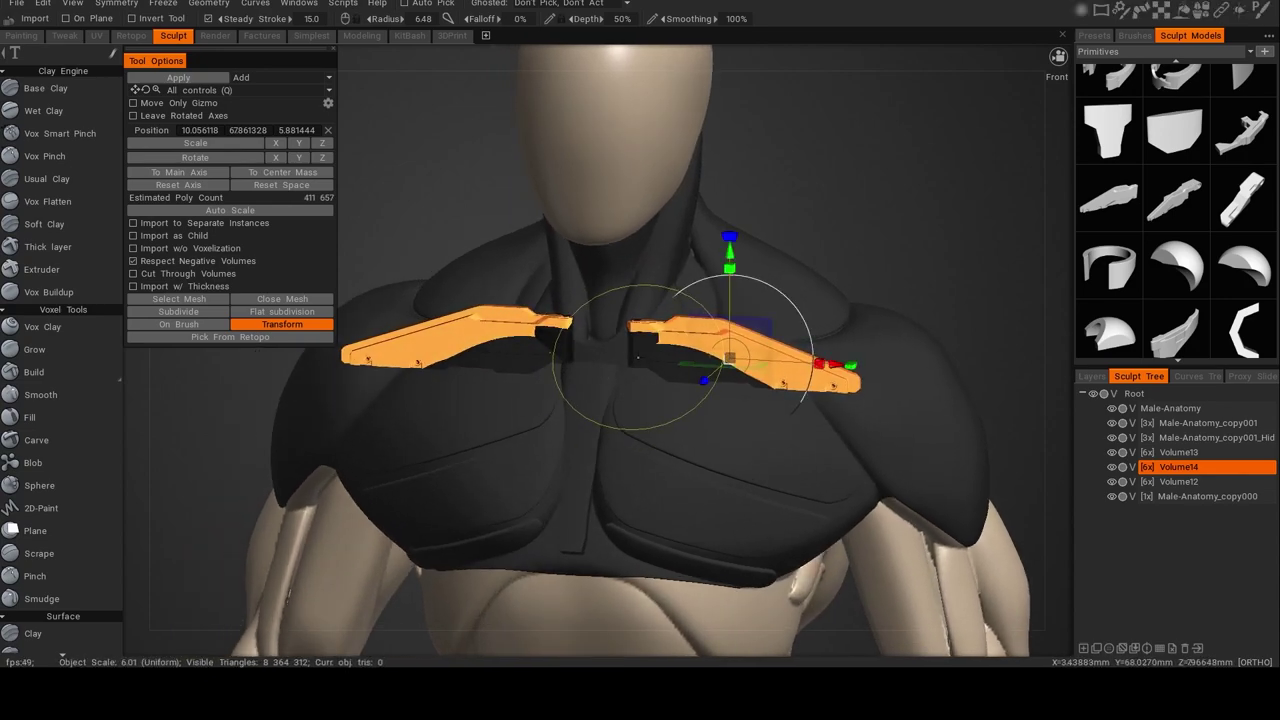
Shrink the brackets further, move them inward to about X 9.10, and apply them to their volume.
drag(819, 365, 838, 396)
key(ctrl+z)
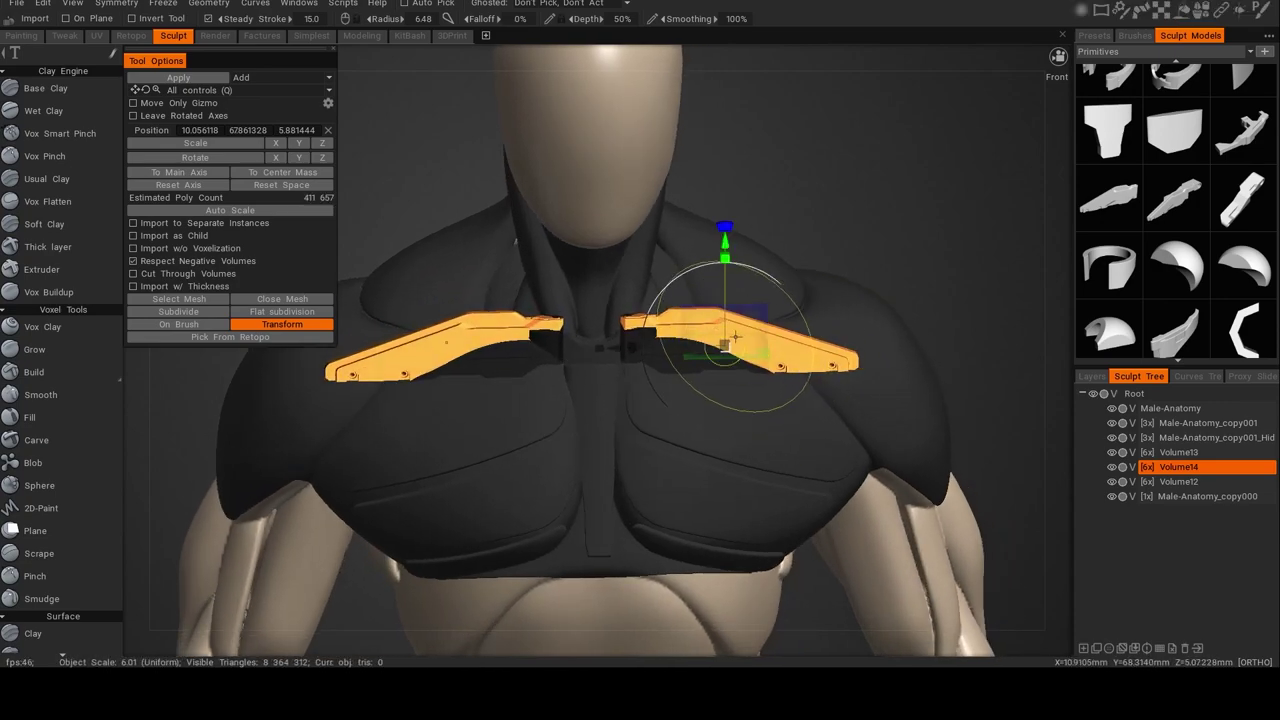
drag(727, 342, 684, 357)
drag(835, 357, 822, 357)
alt+drag(729, 380, 810, 458)
alt+middle_drag(791, 354, 803, 431)
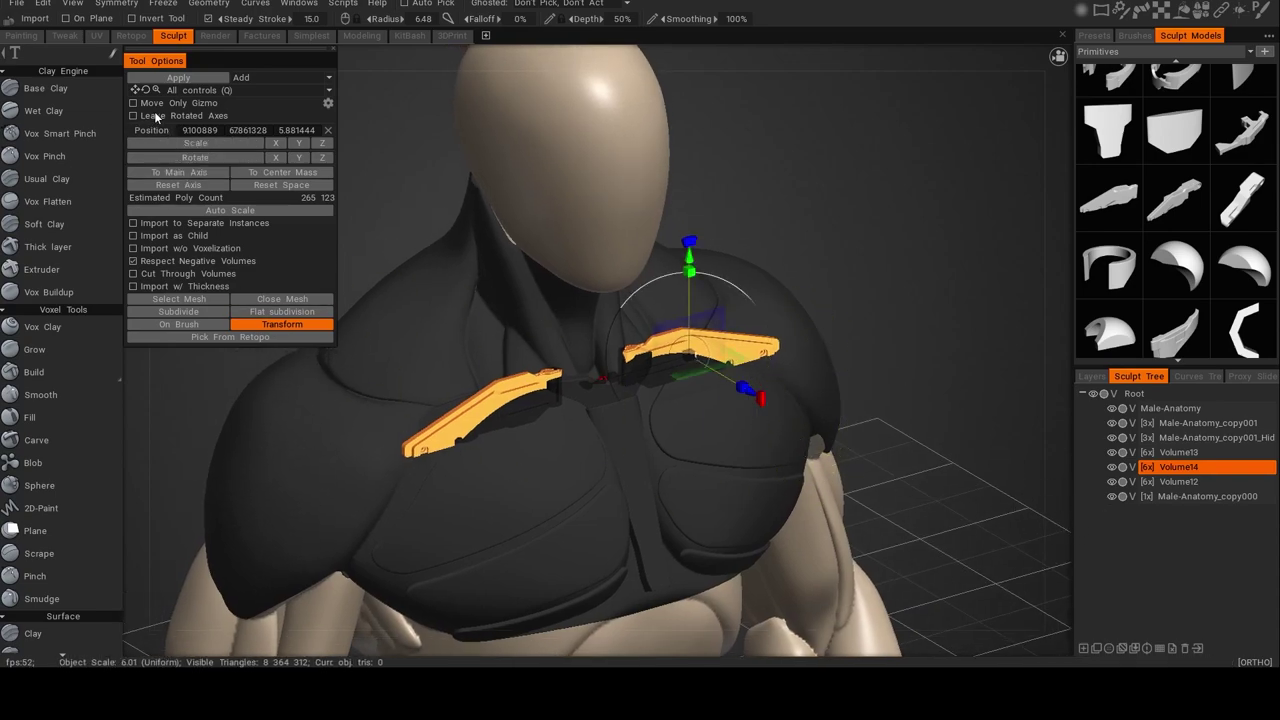
click(191, 80)
Assign the matte black Metal shader to the collarbone brackets.
alt+drag(900, 377, 814, 386)
key(m)
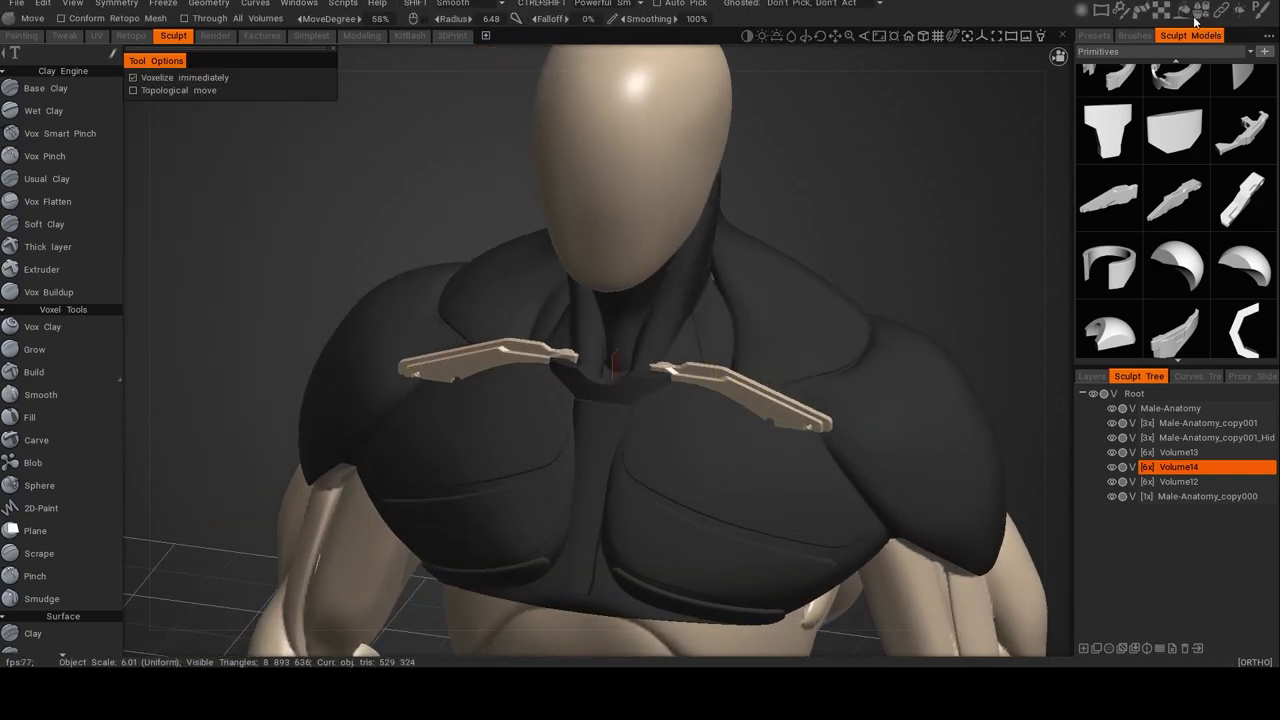
mouse_move(1184, 19)
click(1248, 68)
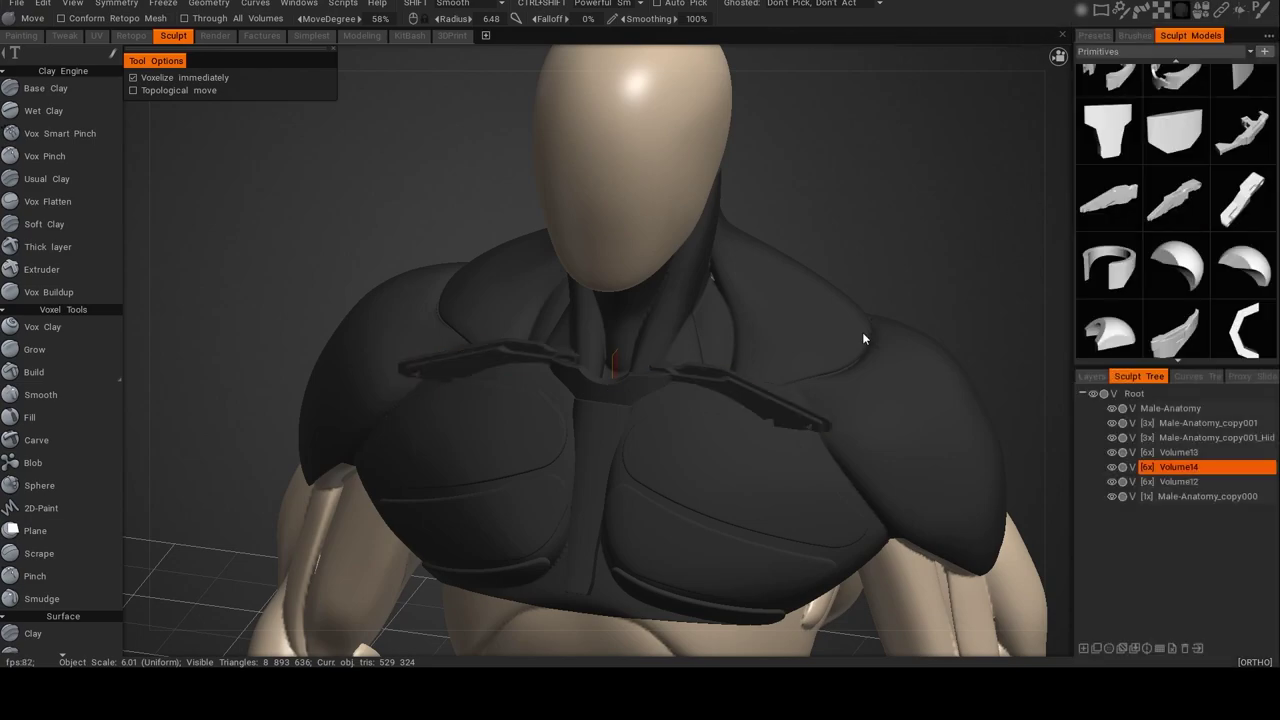
Select the sternum plate's volume and trim the plate with the Cut Off tool.
mouse_move(716, 426)
alt+mouse_down()
mouse_move(822, 430)
mouse_move(728, 436)
mouse_move(693, 457)
mouse_move(660, 448)
mouse_move(656, 468)
mouse_move(673, 454)
mouse_move(668, 506)
mouse_move(710, 478)
mouse_move(757, 477)
mouse_move(667, 440)
mouse_move(663, 477)
mouse_move(731, 446)
alt+mouse_up()
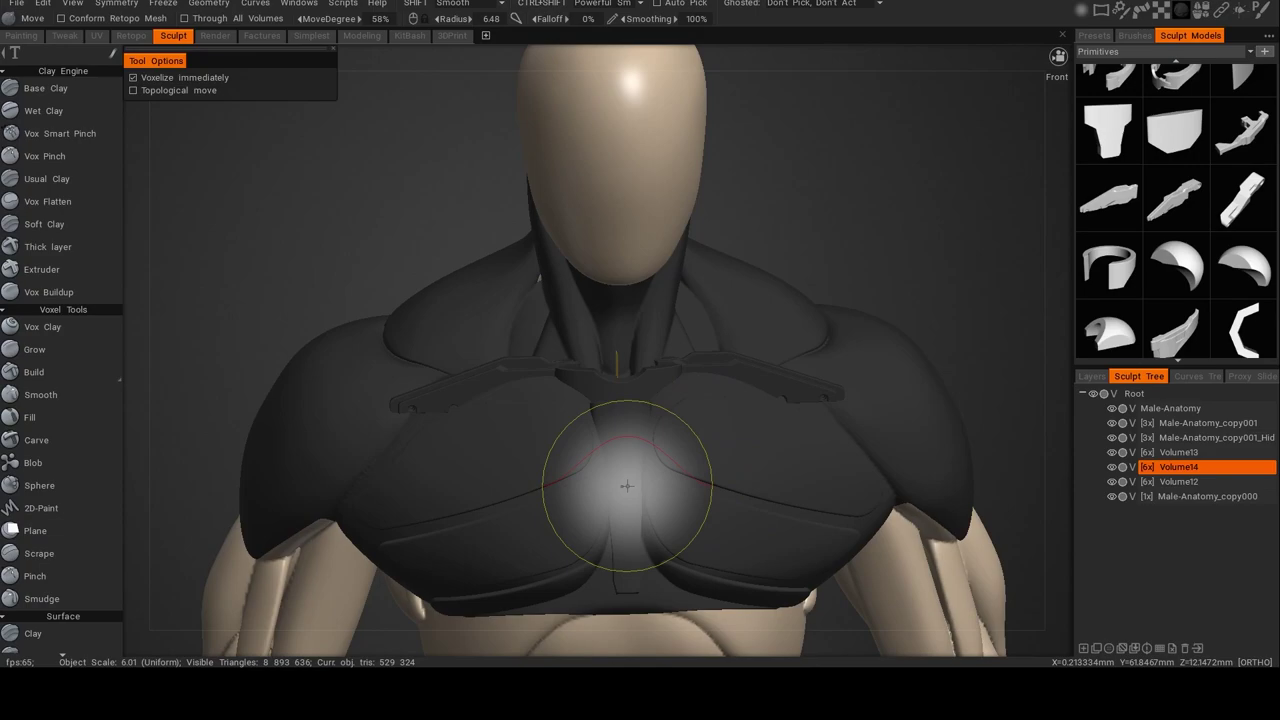
key(h)
alt+drag(650, 478, 677, 462)
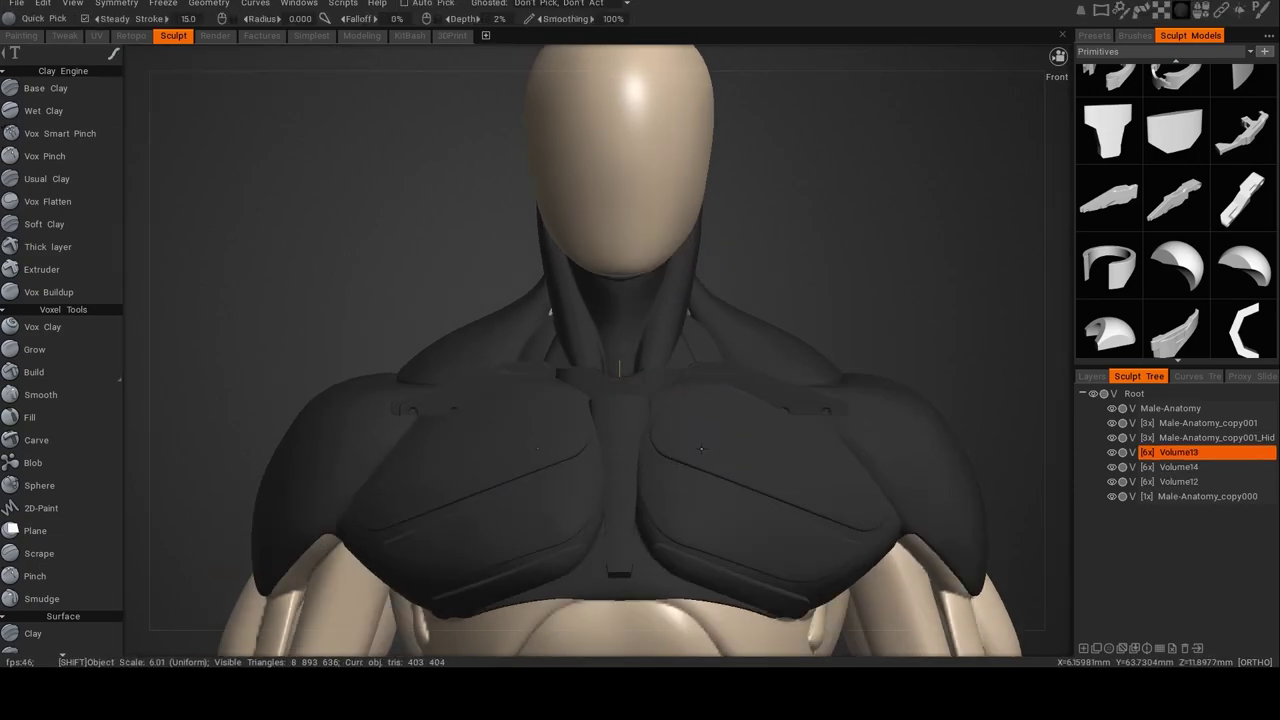
key(k)
drag(694, 454, 655, 481)
mouse_move(683, 434)
mouse_down()
mouse_move(632, 505)
mouse_move(743, 500)
mouse_move(647, 497)
mouse_move(728, 486)
mouse_move(699, 487)
mouse_move(661, 458)
mouse_move(600, 454)
mouse_up()
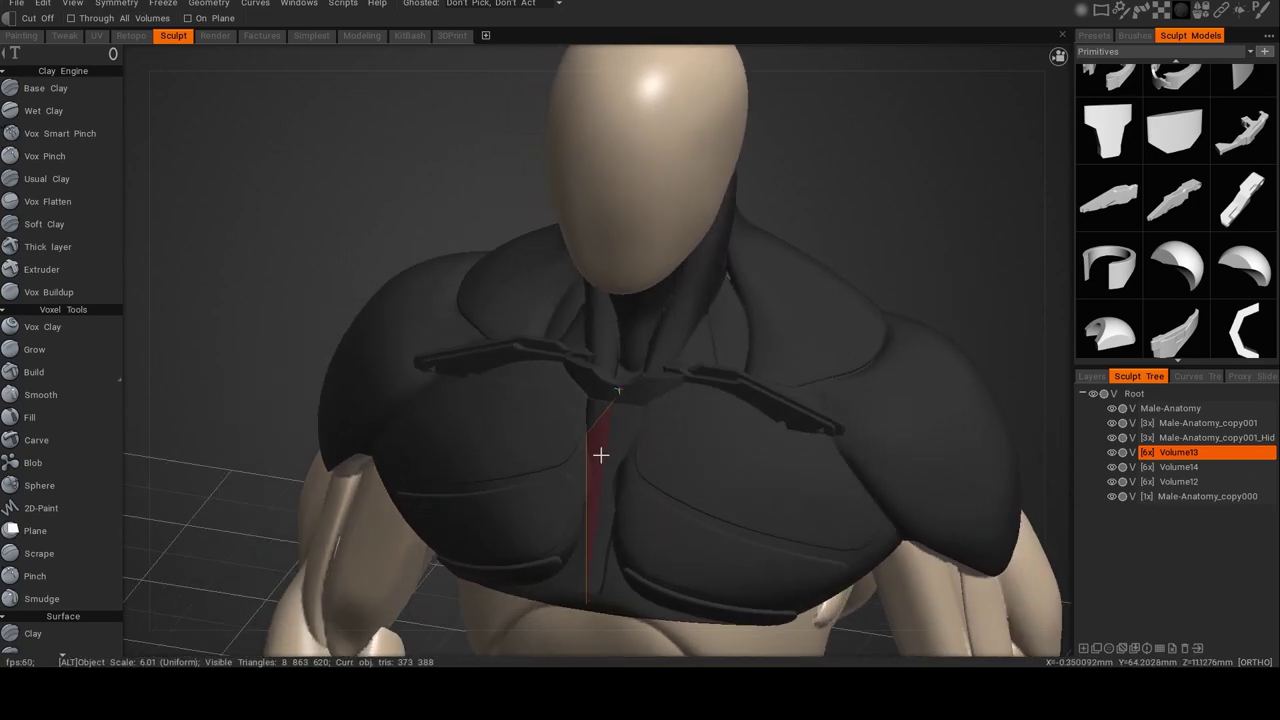
alt+middle_drag(671, 448, 675, 400)
mouse_move(648, 435)
alt+mouse_down()
mouse_move(735, 423)
mouse_move(698, 411)
mouse_move(686, 429)
mouse_move(634, 429)
mouse_move(766, 437)
mouse_move(769, 403)
mouse_move(766, 423)
mouse_move(720, 430)
alt+mouse_up()
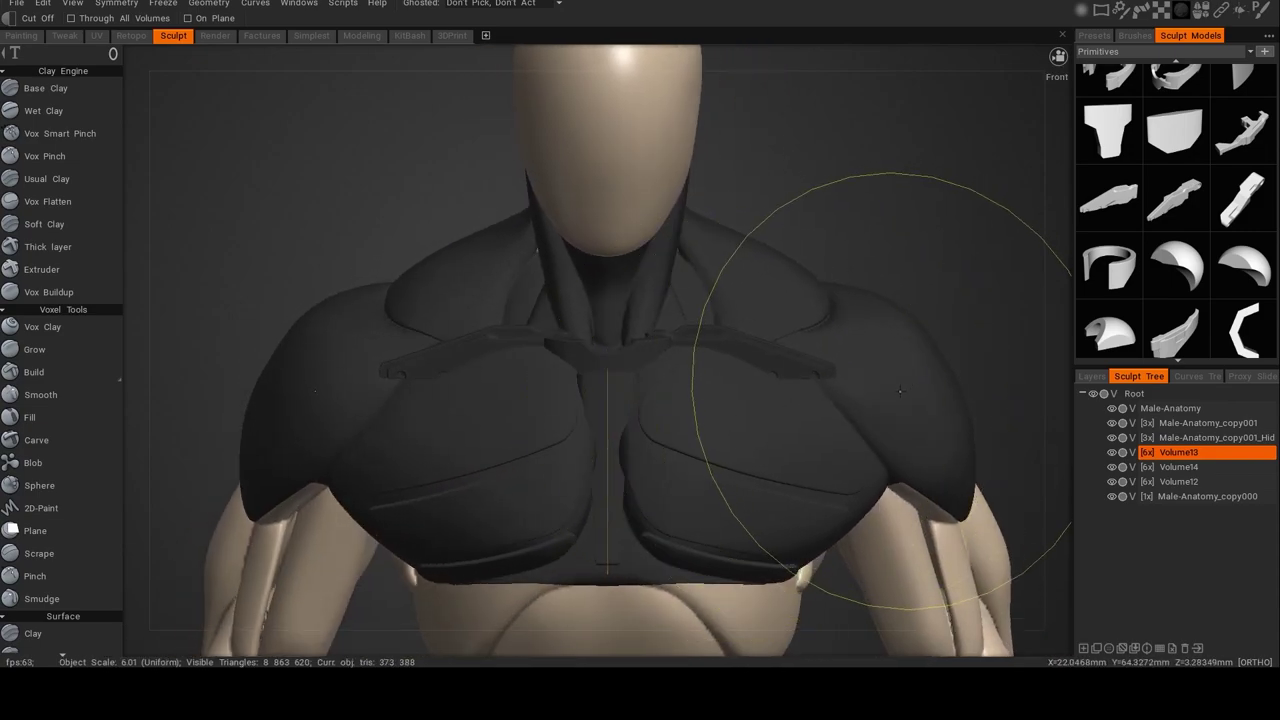
Pick the suit's Male-Anatomy_copy001 volume and activate the Clone tool for it.
key(h)
mouse_move(909, 391)
alt+mouse_down()
mouse_move(848, 399)
mouse_move(907, 383)
alt+mouse_up()
alt+middle_drag(859, 394, 685, 384)
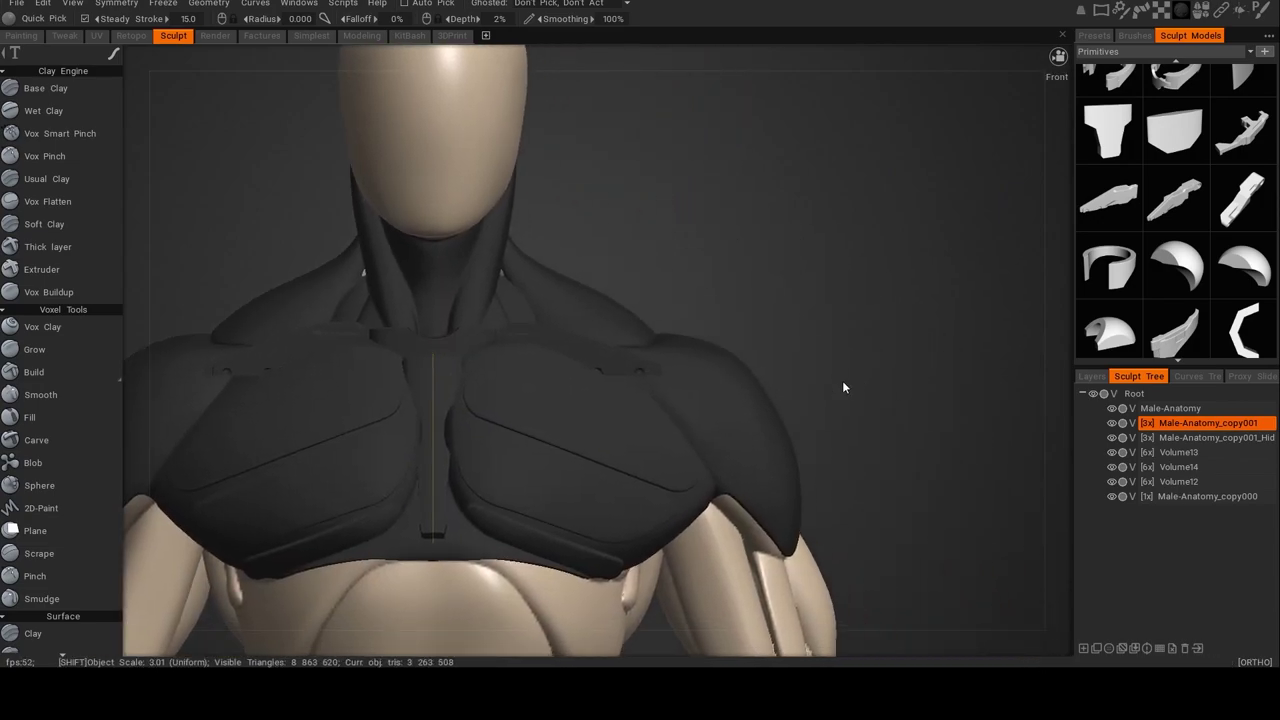
key(c)
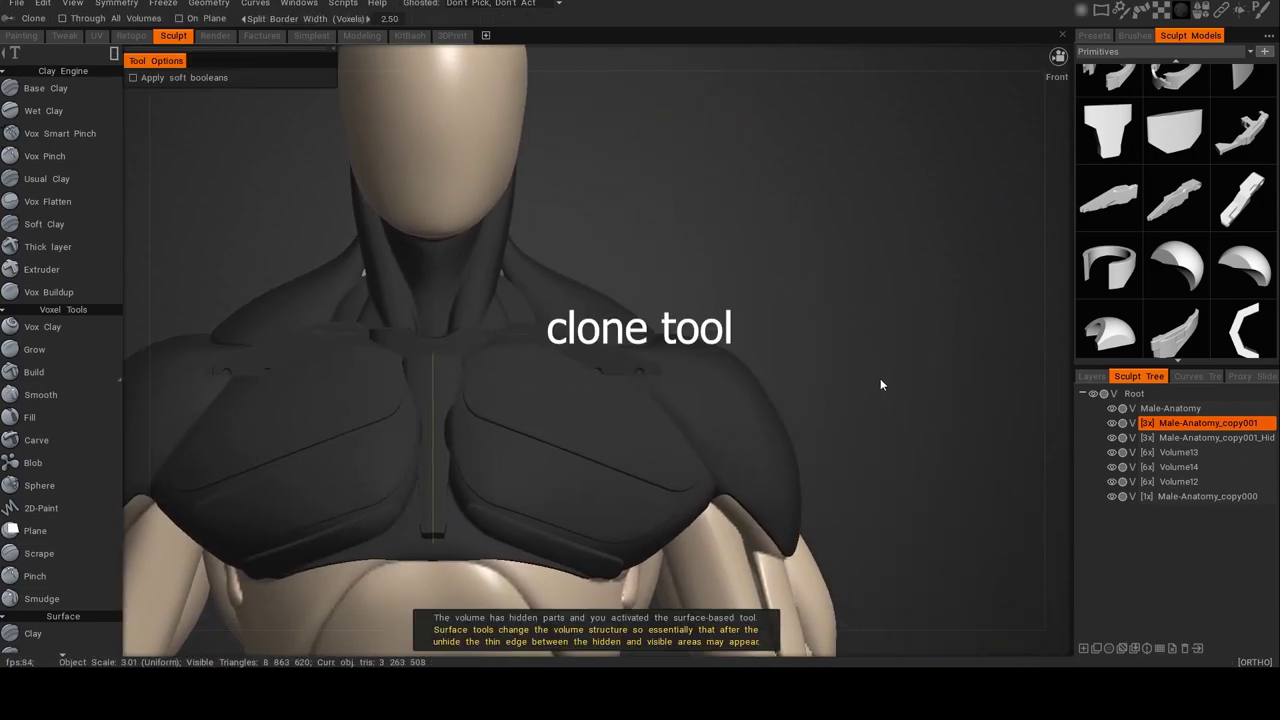
drag(920, 380, 654, 597)
alt+drag(765, 530, 677, 553)
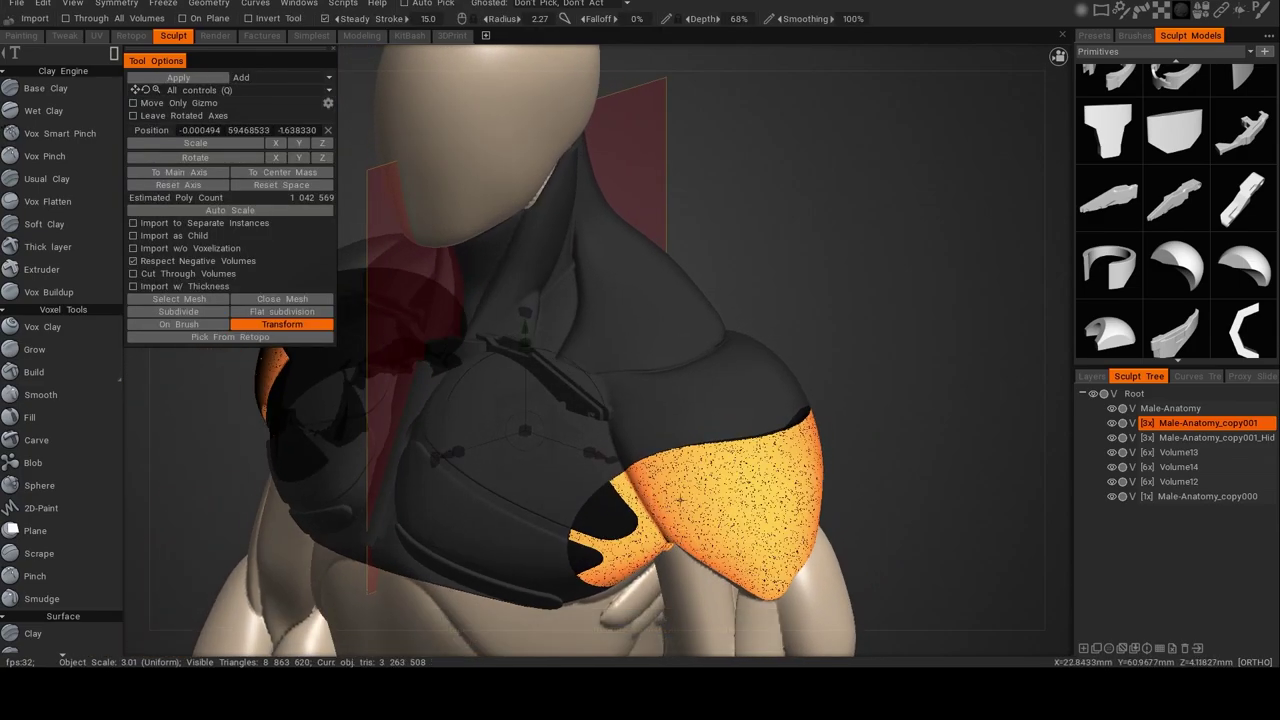
key(Escape)
alt+drag(903, 470, 947, 453)
Clone the outer lower shoulder area of the suit by outlining it with a curved closed selection from the front view.
alt+drag(885, 424, 769, 564)
right_drag(769, 563, 825, 524)
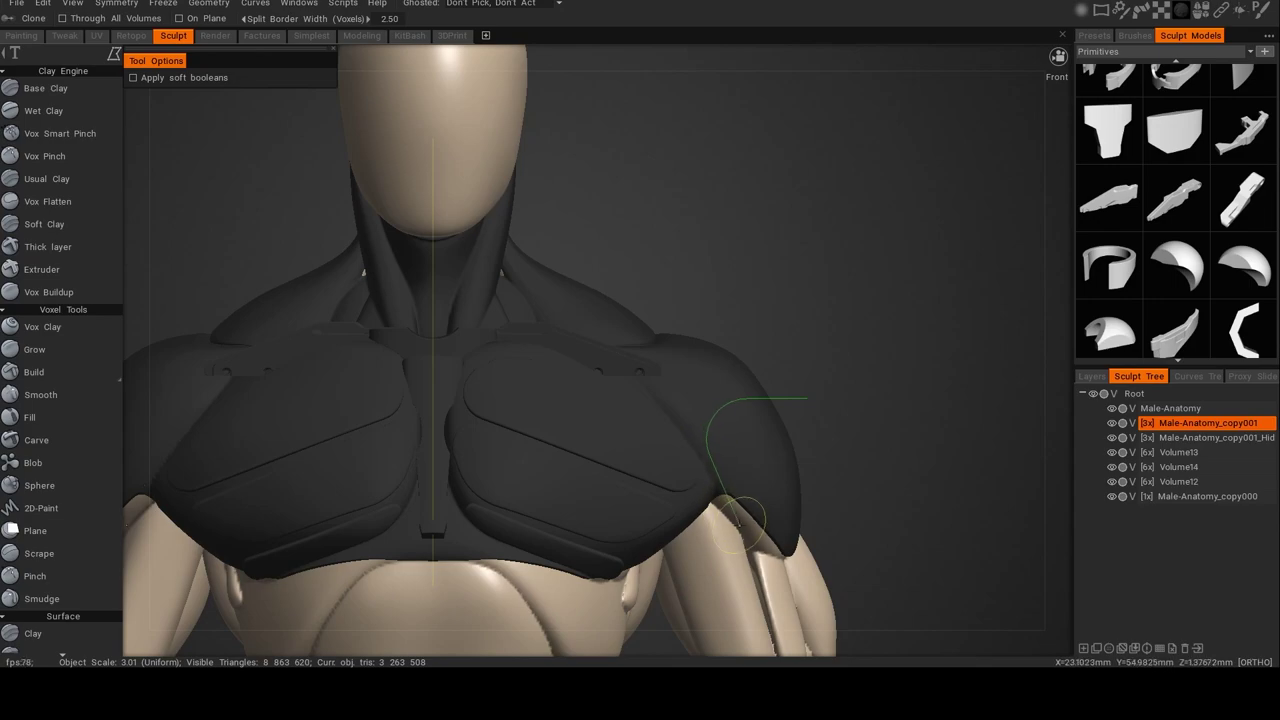
drag(757, 558, 848, 567)
mouse_move(838, 412)
mouse_down()
mouse_move(808, 398)
mouse_move(811, 427)
mouse_move(735, 450)
mouse_up()
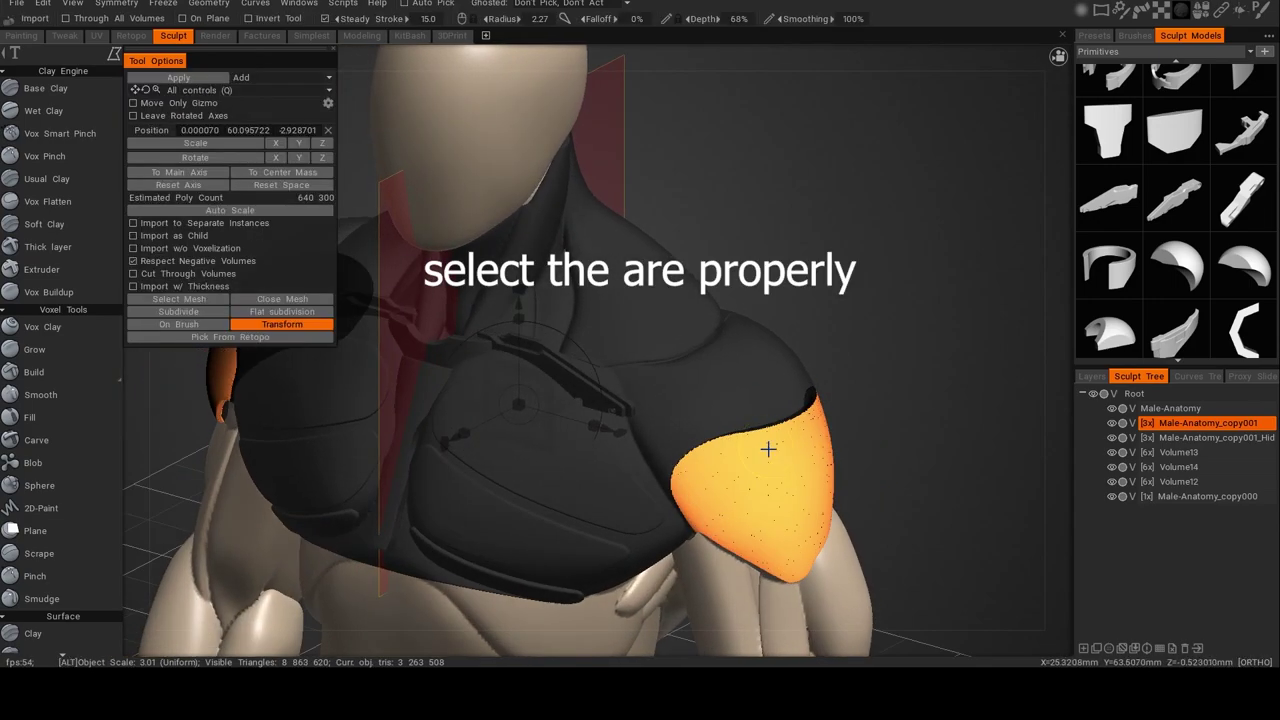
drag(519, 403, 569, 414)
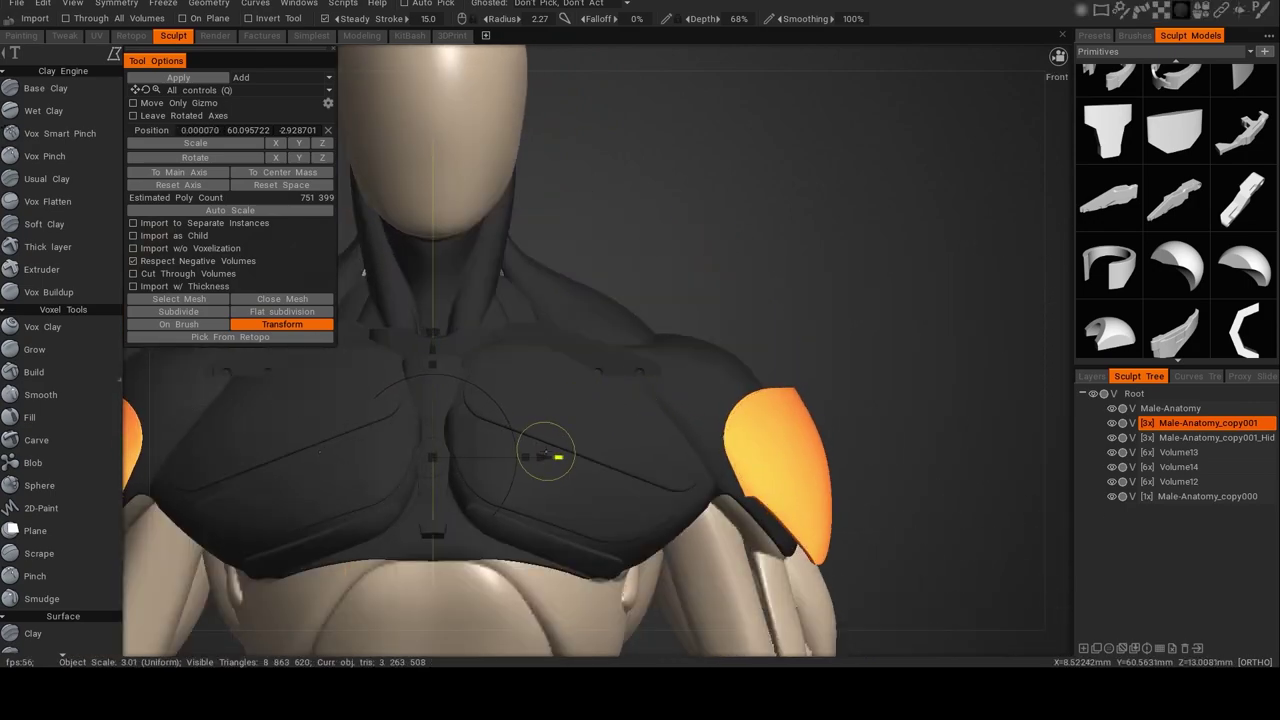
alt+drag(587, 445, 535, 498)
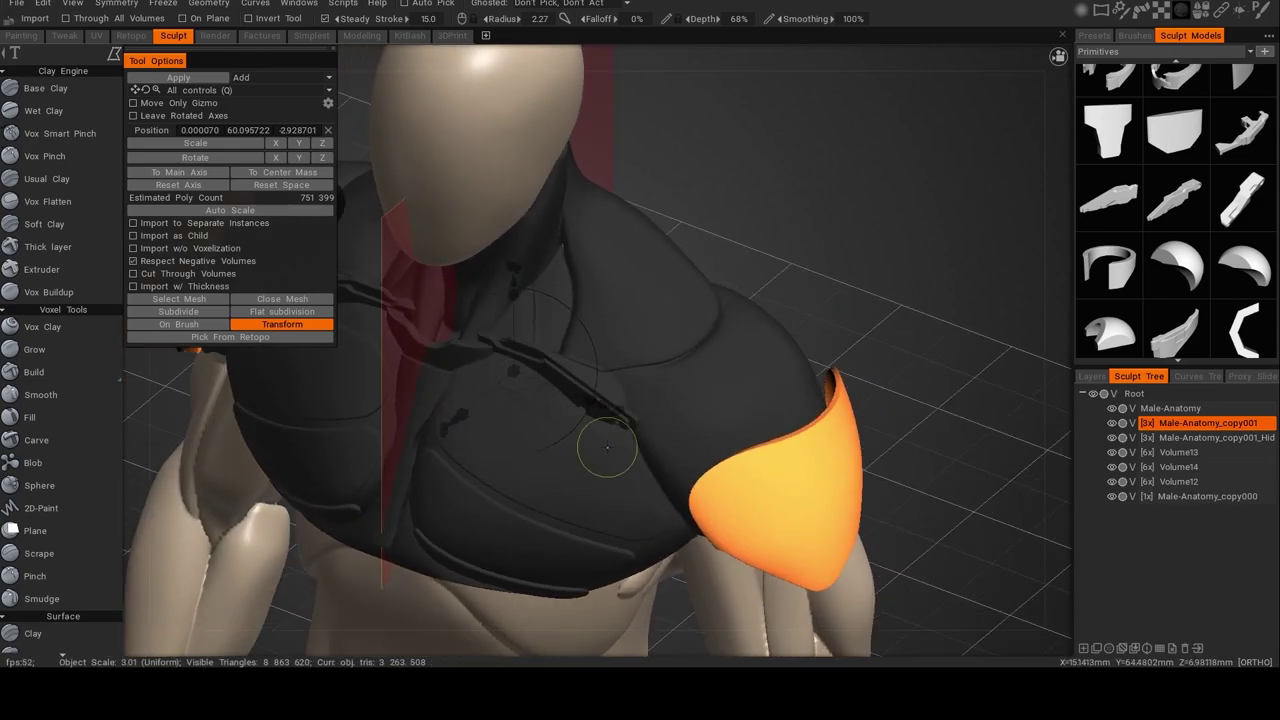
mouse_move(599, 459)
alt+mouse_down()
mouse_move(661, 414)
mouse_move(598, 437)
alt+mouse_up()
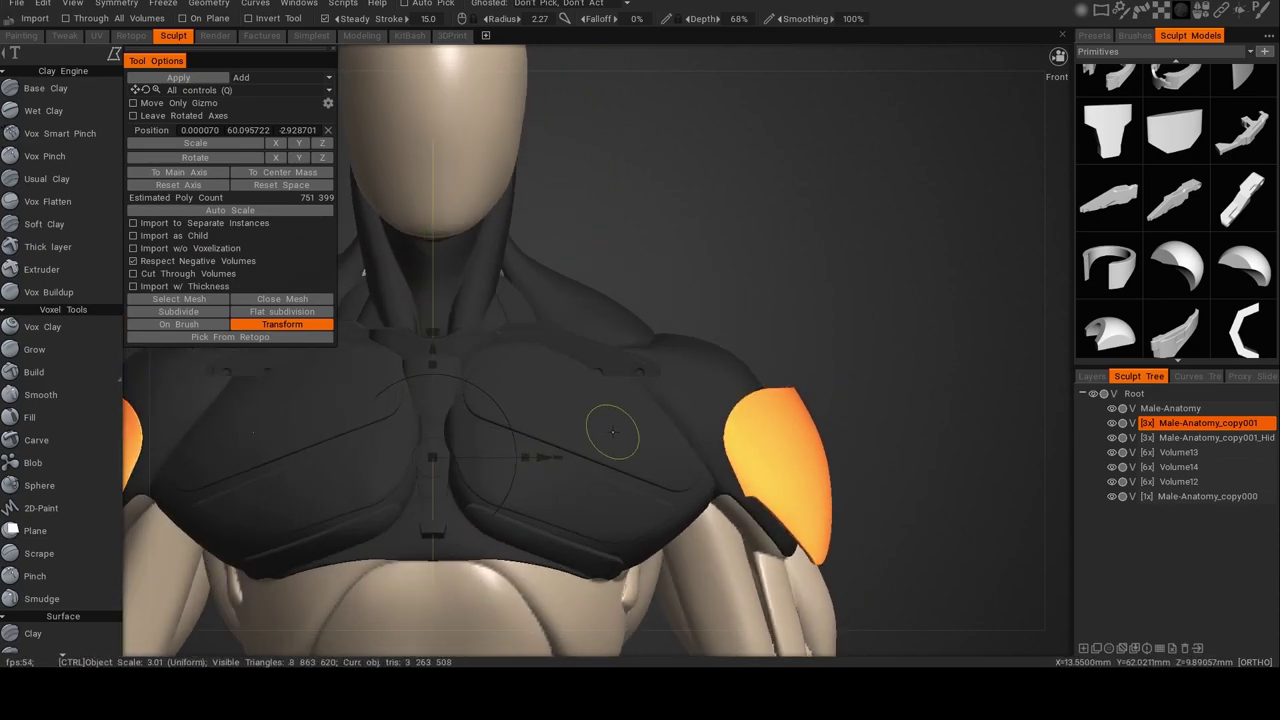
alt+drag(835, 386, 543, 434)
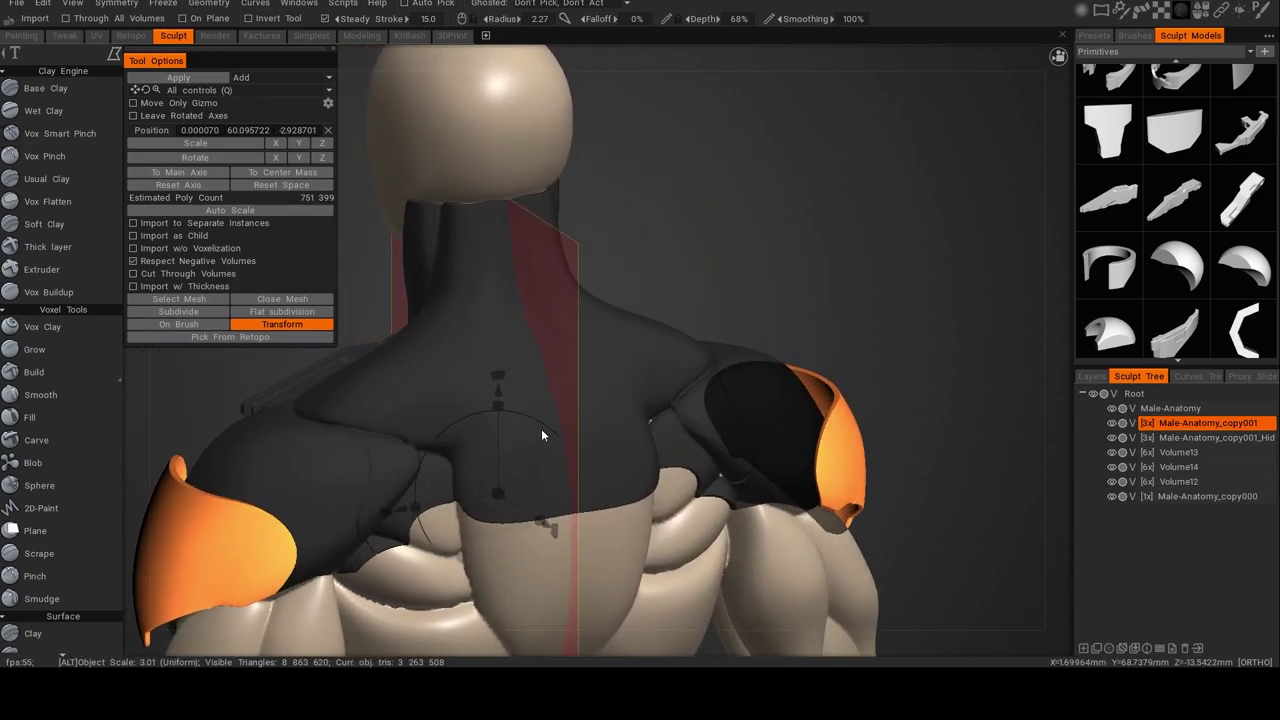
alt+drag(445, 442, 785, 425)
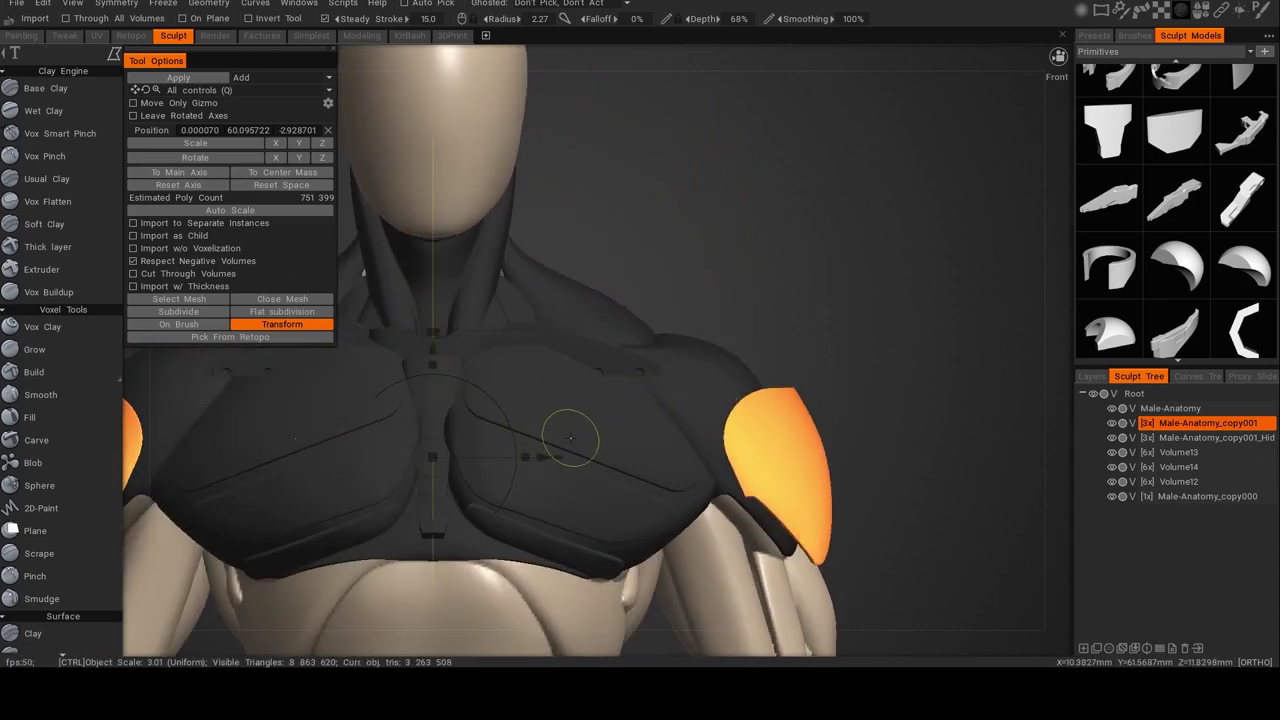
key(ctrl+z)
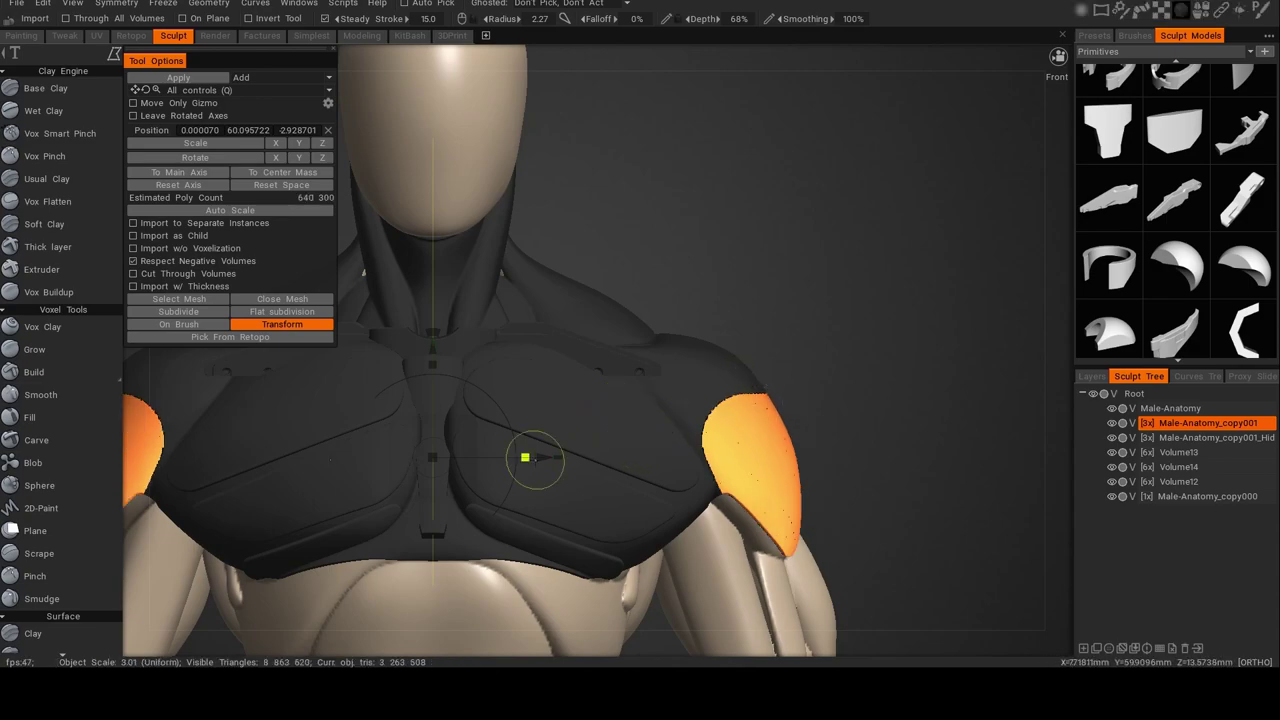
drag(525, 457, 545, 457)
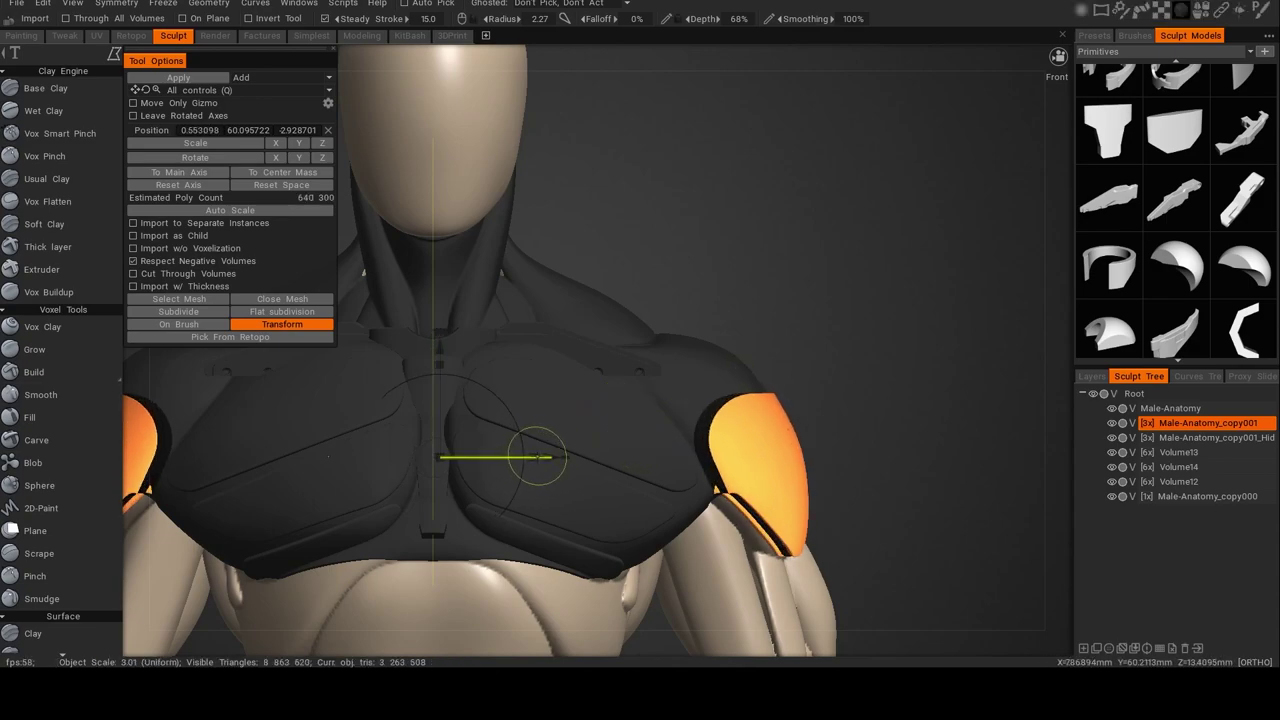
key(ctrl+z)
Scale the cloned shoulder pieces slightly wider along X and apply them to a new volume.
drag(526, 456, 531, 455)
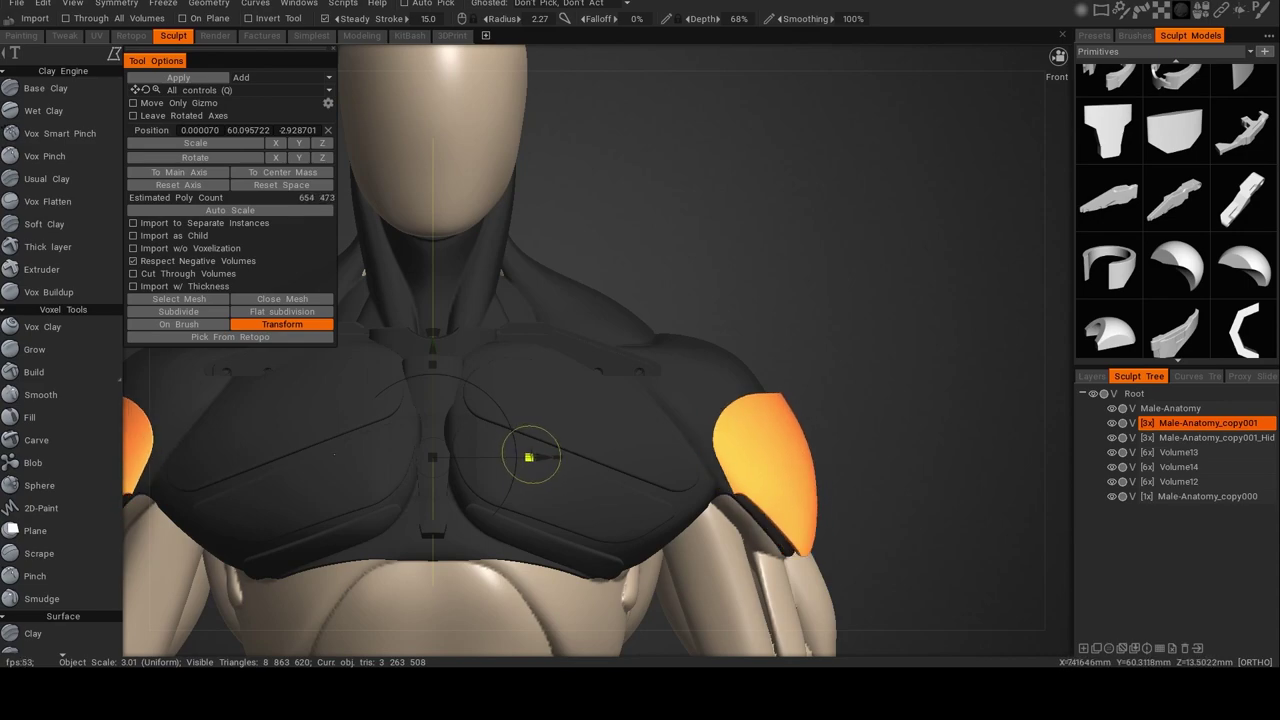
alt+drag(618, 431, 484, 481)
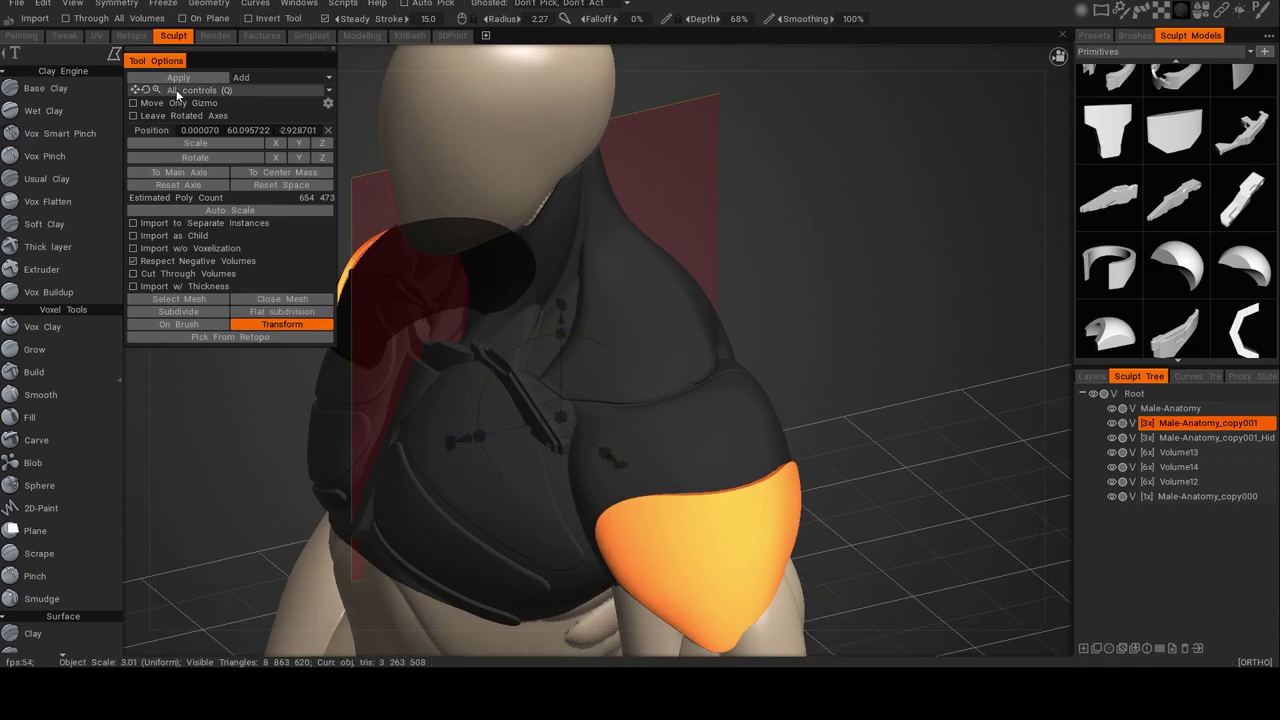
click(1088, 651)
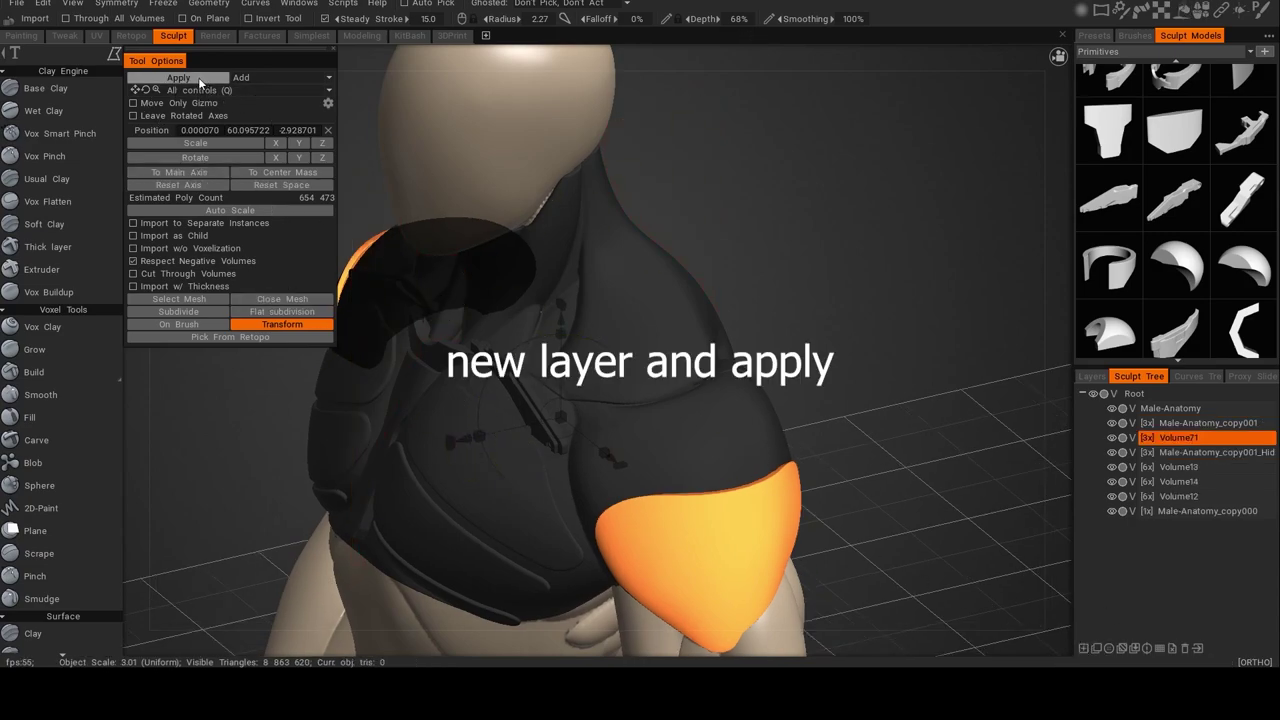
mouse_move(804, 403)
alt+mouse_down()
mouse_move(793, 411)
mouse_move(788, 371)
mouse_move(830, 407)
mouse_move(814, 399)
alt+mouse_up()
Assign the matte black Metal shader to the new shoulder plates.
key(m)
alt+middle_drag(814, 399, 825, 378)
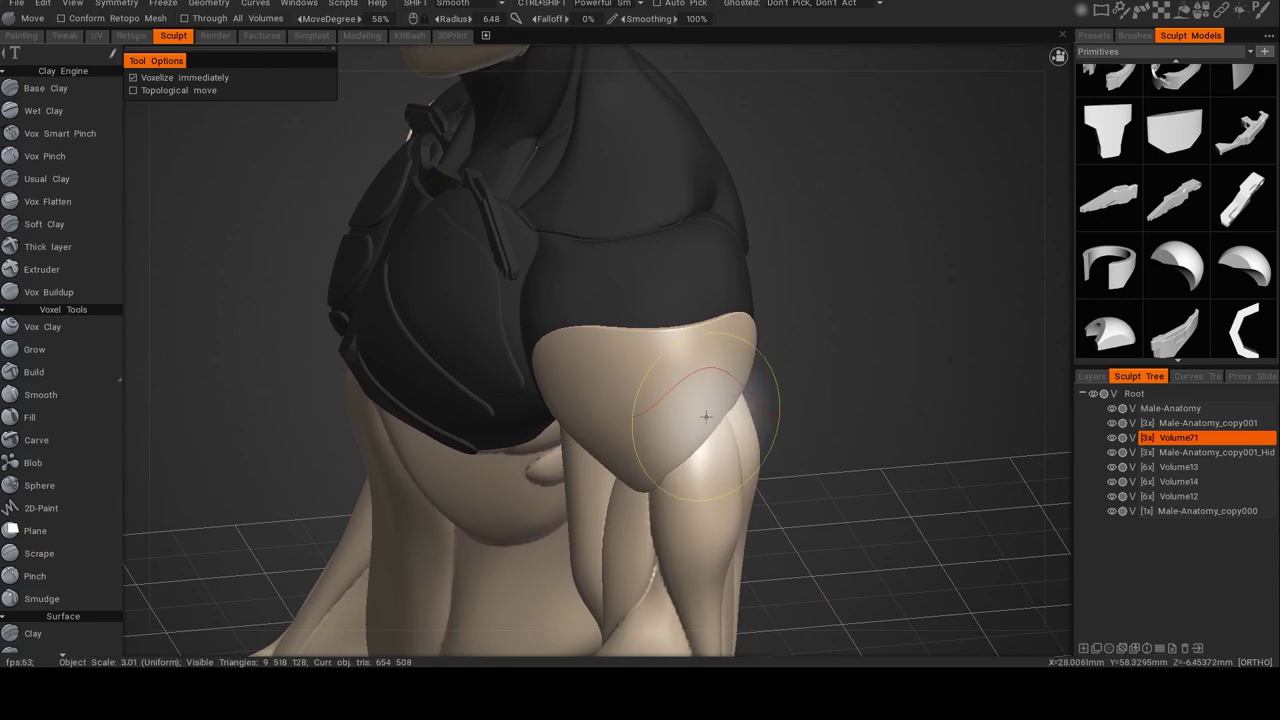
key(h)
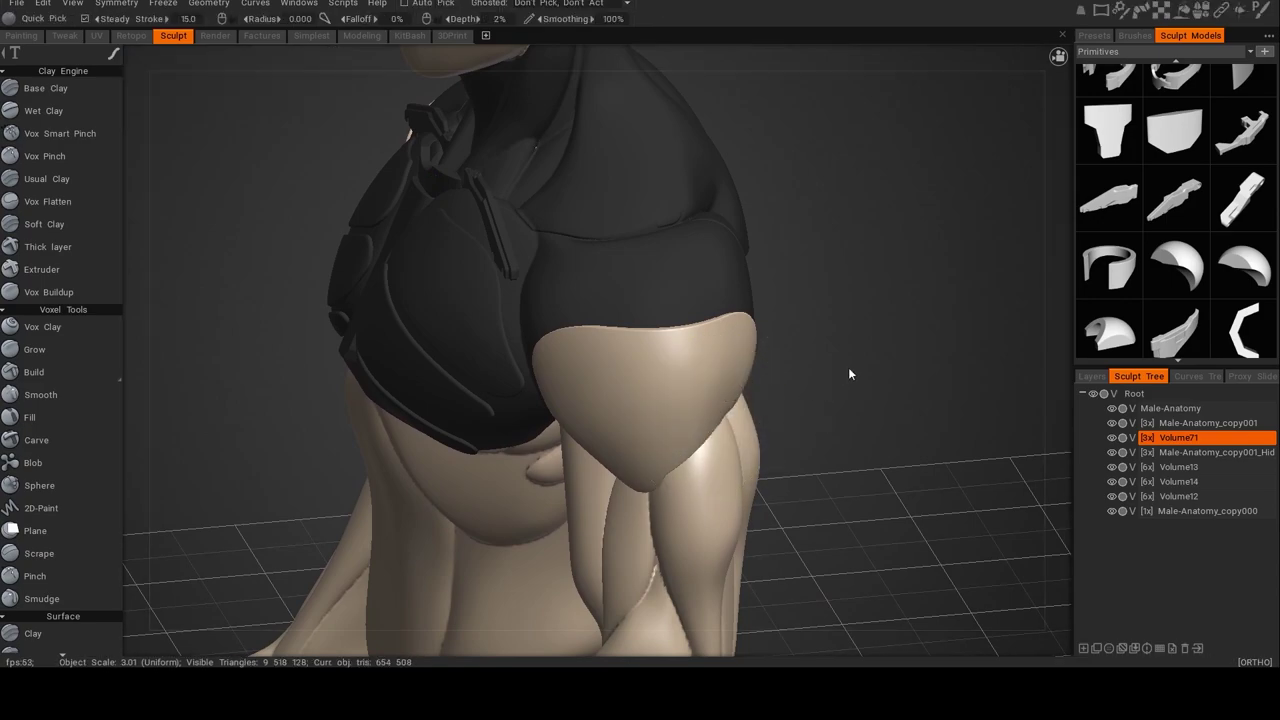
mouse_move(1182, 16)
click(1259, 73)
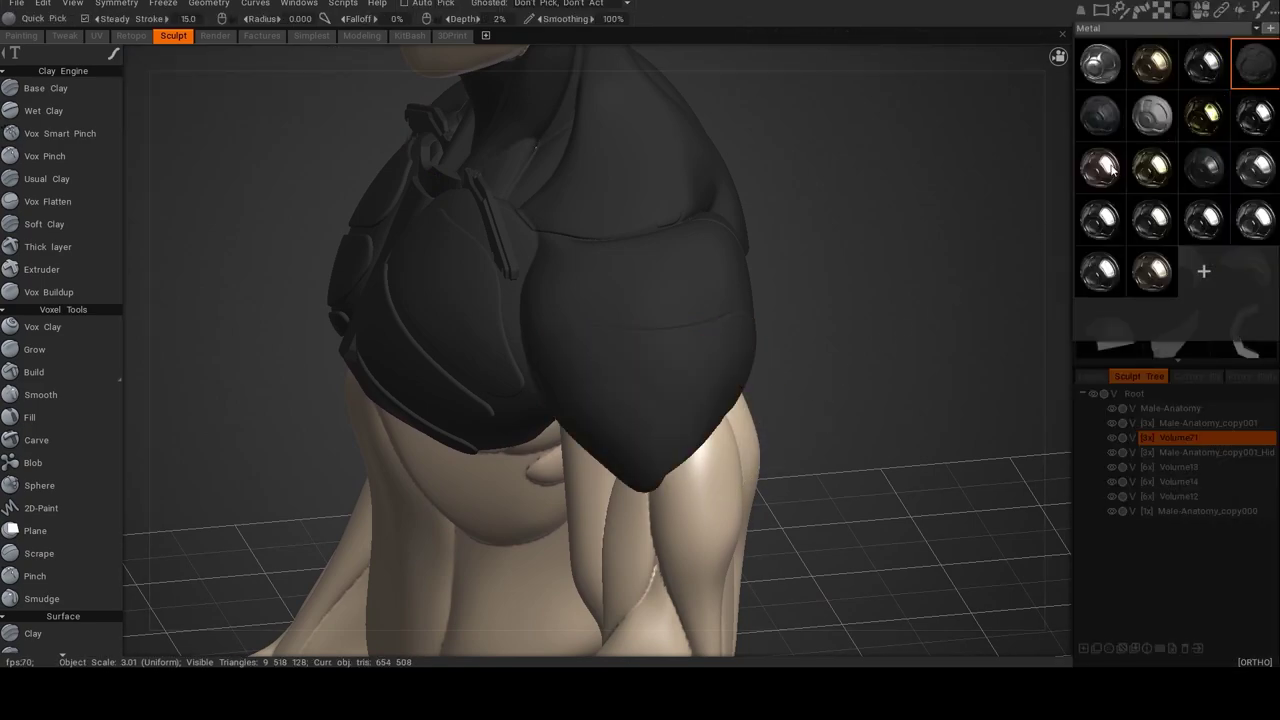
Trim the rear side of the shoulder plates with the Cut Off tool.
key(k)
drag(846, 366, 681, 514)
mouse_move(726, 474)
alt+mouse_down()
mouse_move(646, 472)
mouse_move(799, 467)
mouse_move(946, 439)
mouse_move(912, 432)
mouse_move(712, 475)
mouse_move(801, 491)
mouse_move(747, 491)
mouse_move(718, 443)
mouse_move(673, 484)
mouse_move(694, 457)
mouse_move(594, 451)
mouse_move(691, 446)
mouse_move(714, 480)
mouse_move(694, 459)
alt+mouse_up()
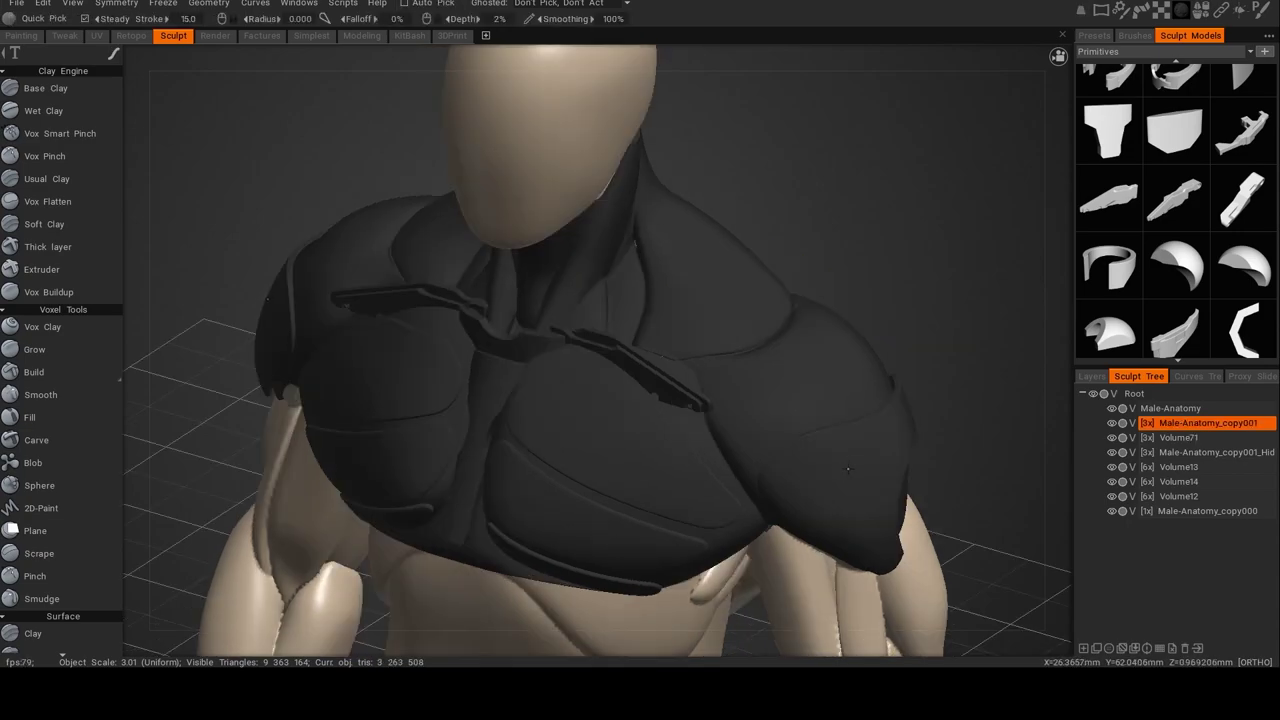
Select the shoulder plates' volume, mark a curved region on their outer side with the Pose tool, and offset it as a panel.
key(h)
alt+middle_drag(786, 483, 728, 460)
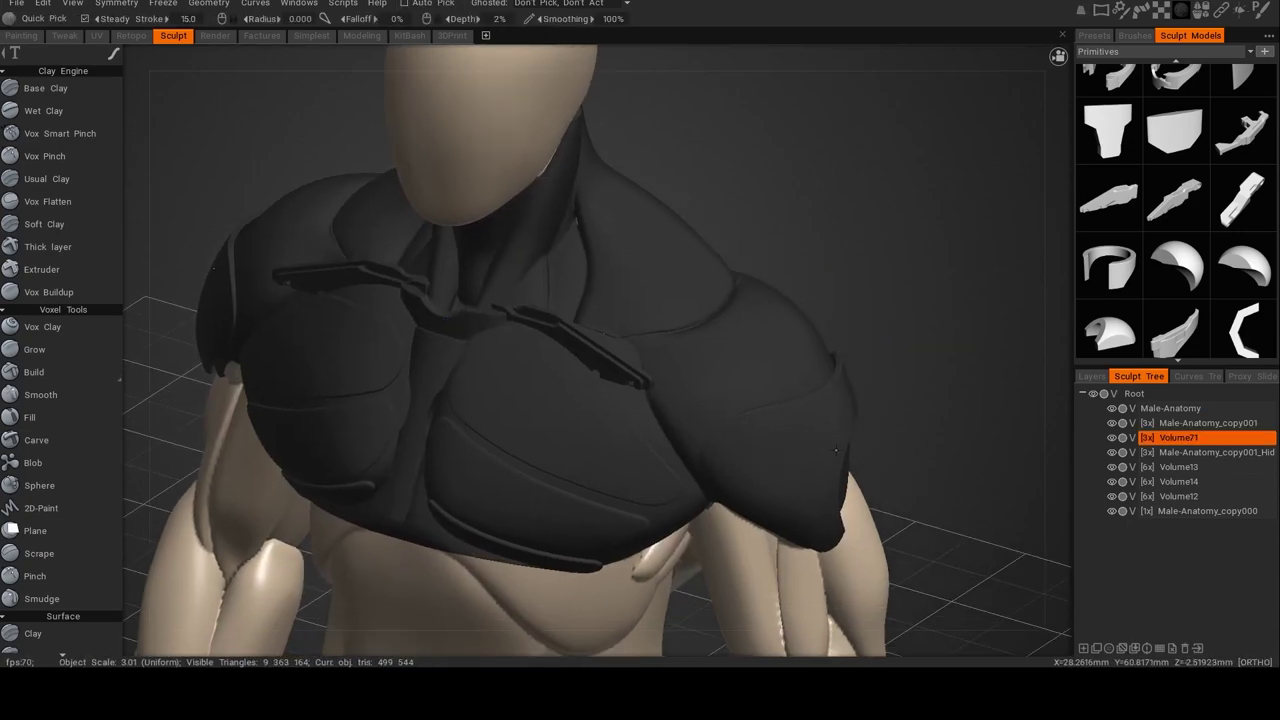
key(p)
key(ctrl+e)
drag(1003, 358, 797, 590)
mouse_move(880, 500)
alt+mouse_down()
mouse_move(958, 440)
mouse_move(872, 480)
alt+mouse_up()
key(m)
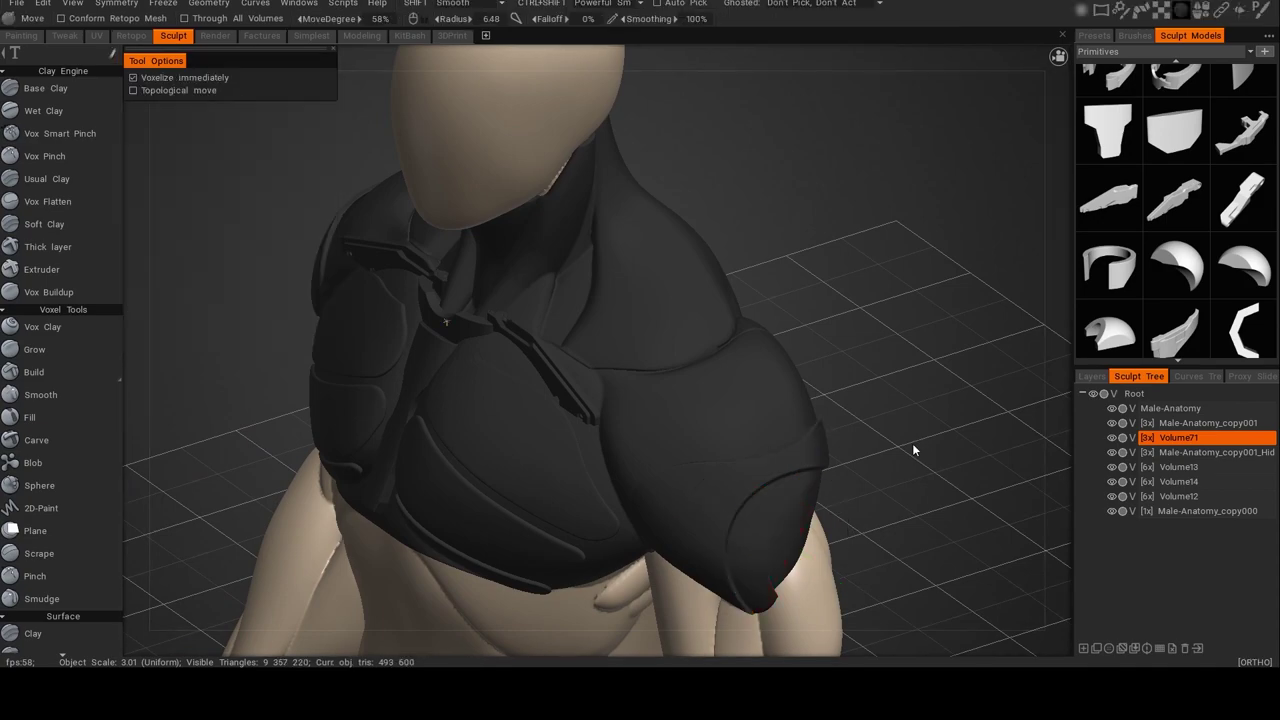
Mark a small curved region on the front inner edge of the shoulder plates with the Pose tool and offset it as a panel.
alt+drag(914, 441, 862, 420)
mouse_move(837, 413)
mouse_down()
mouse_move(806, 411)
mouse_move(1027, 402)
mouse_move(958, 423)
mouse_move(977, 425)
mouse_move(910, 428)
mouse_up()
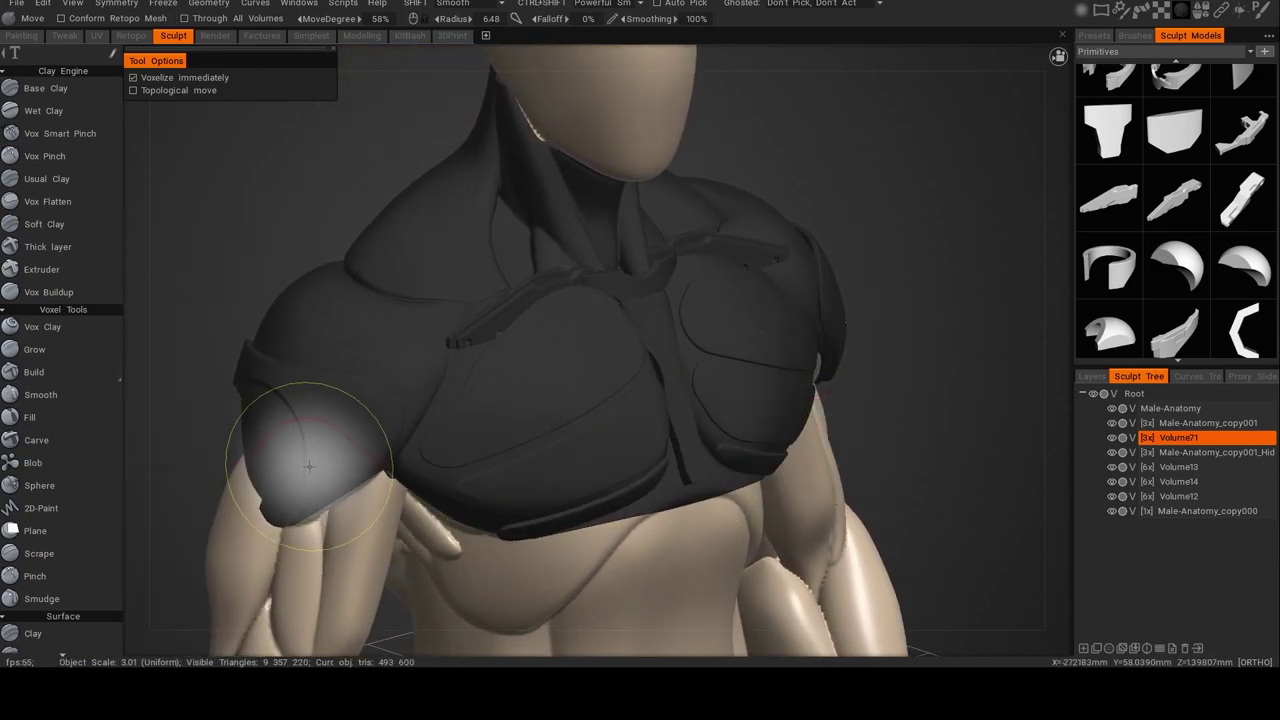
key(h)
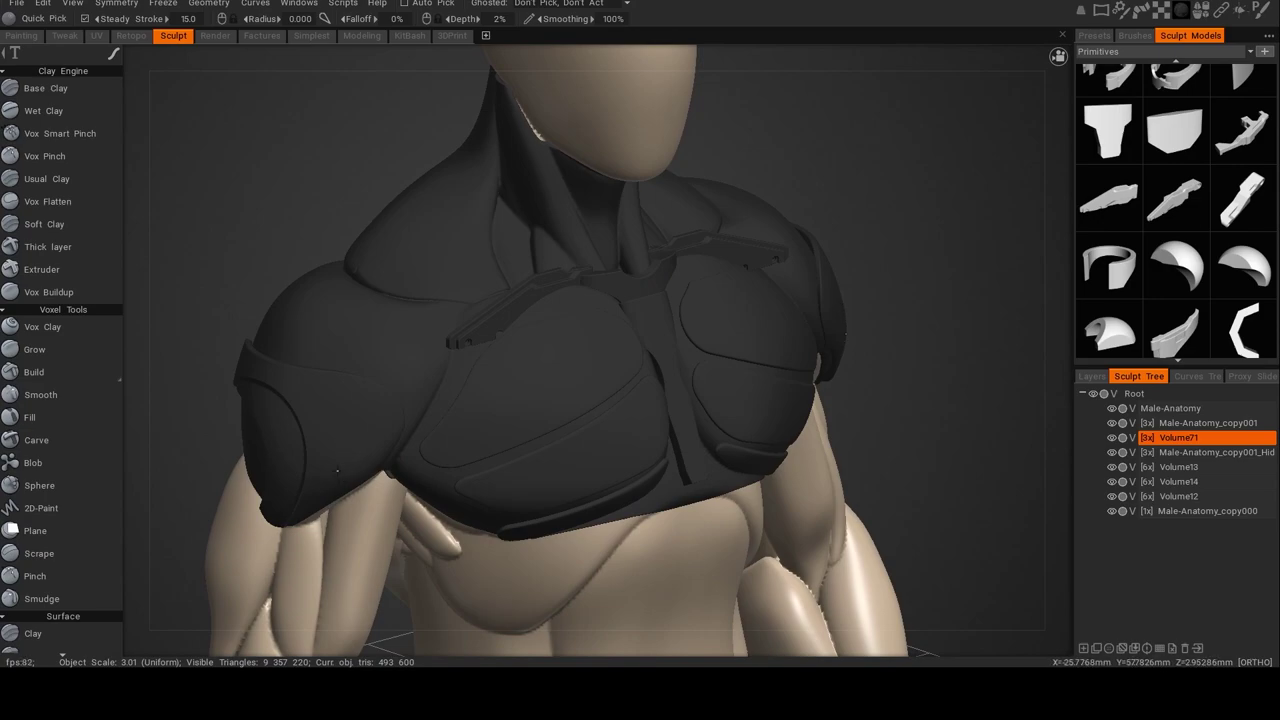
key(p)
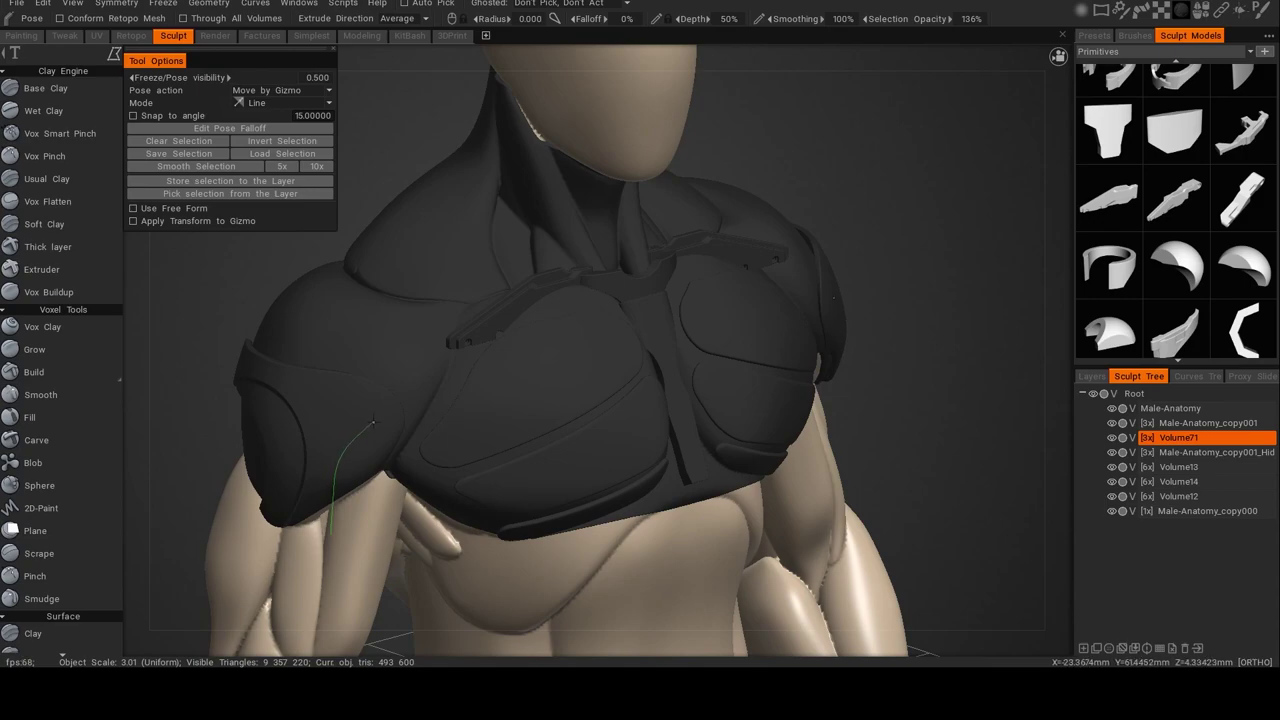
drag(331, 542, 525, 553)
alt+drag(527, 559, 426, 554)
alt+middle_drag(407, 472, 355, 509)
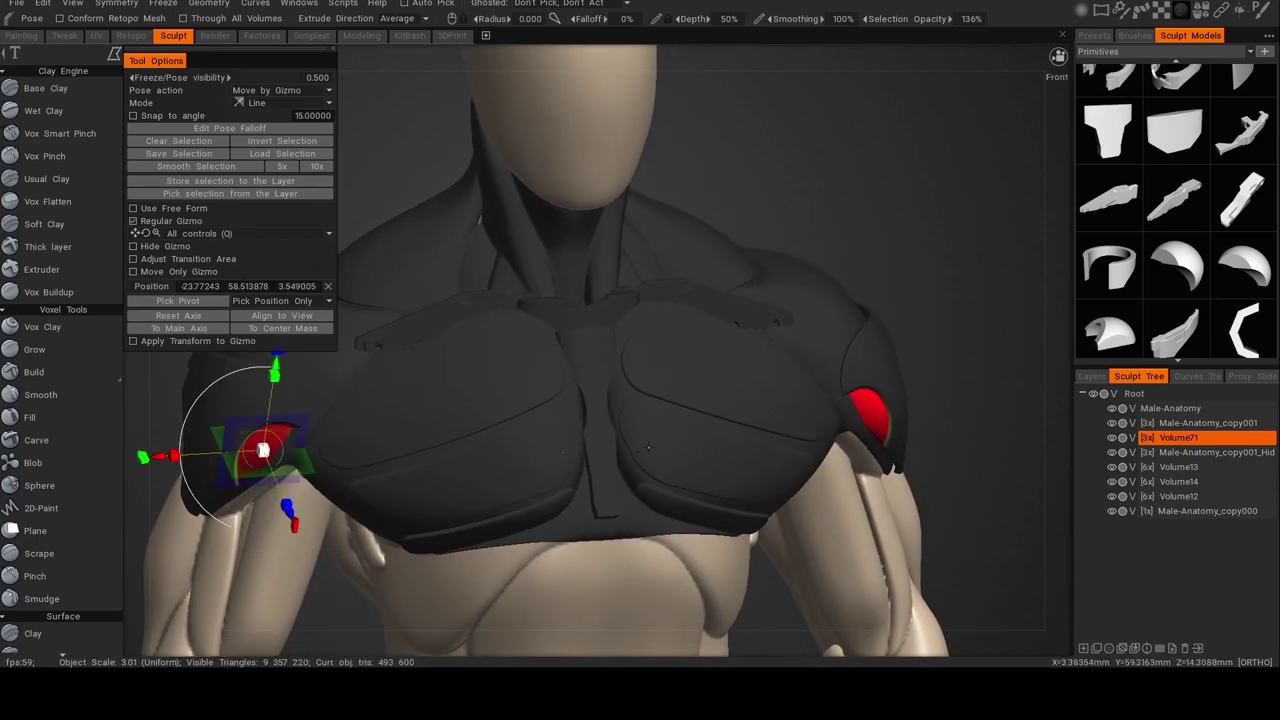
key(m)
Pick the Male-Anatomy_copy001 suit volume and clone a curved band across the upper shoulders above the plates.
alt+drag(700, 451, 536, 471)
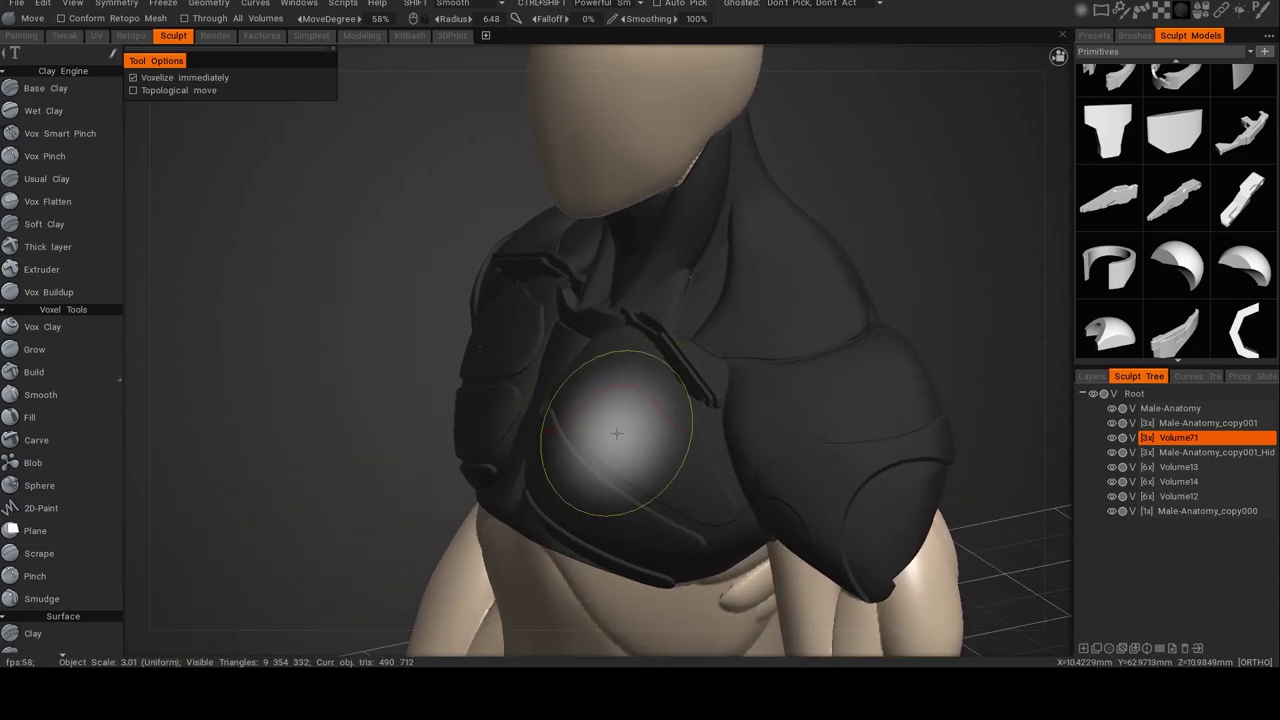
middle_drag(666, 451, 721, 440)
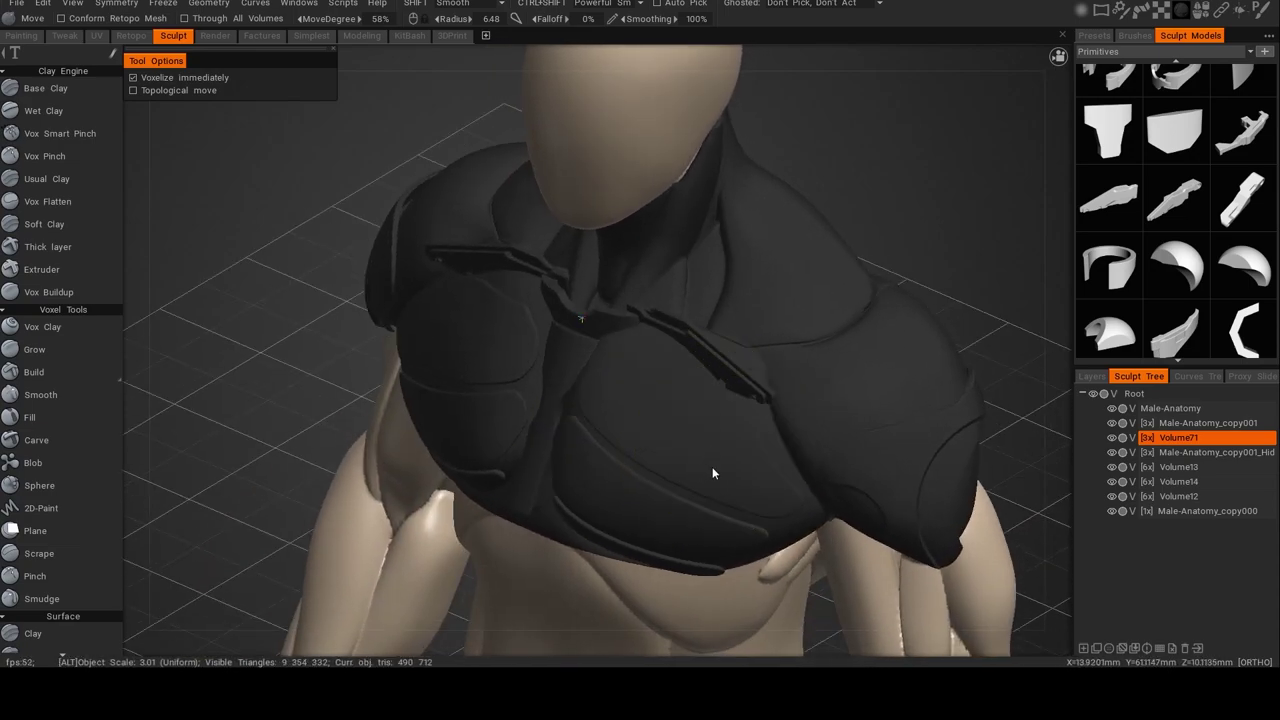
alt+drag(710, 467, 735, 435)
alt+middle_drag(735, 435, 671, 489)
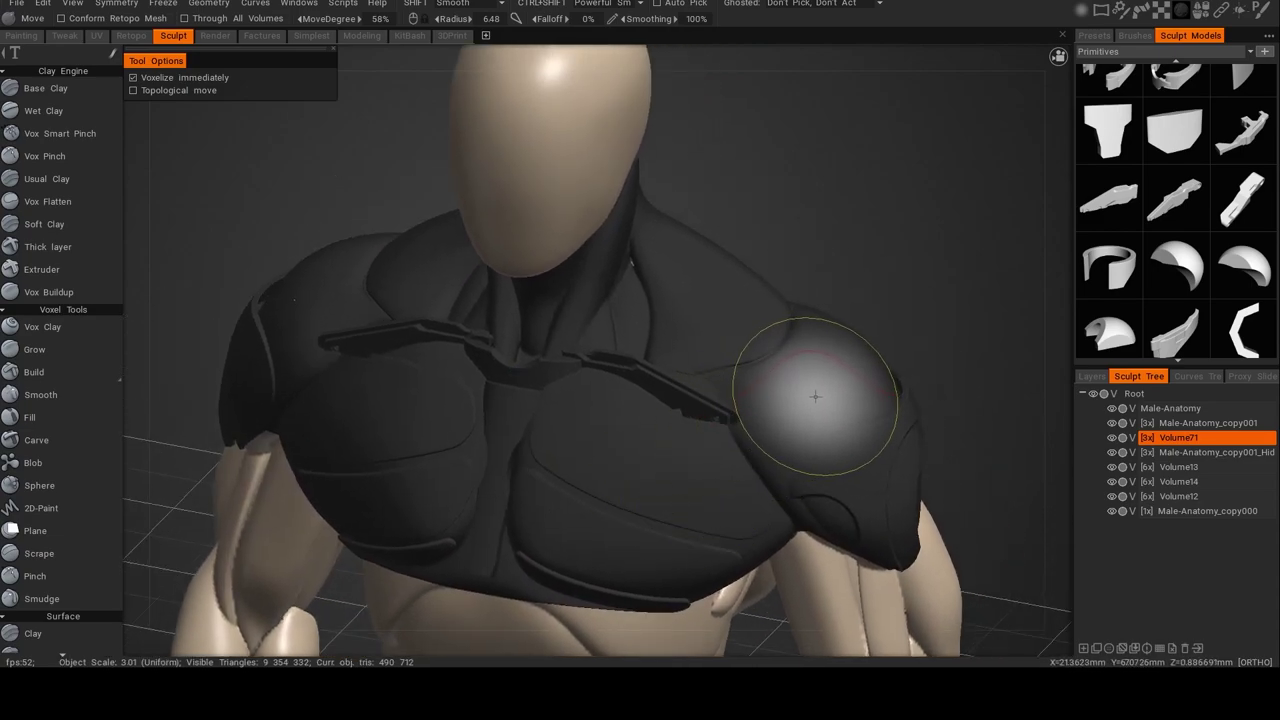
key(h)
mouse_move(803, 403)
alt+mouse_down()
mouse_move(846, 380)
mouse_move(775, 306)
alt+mouse_up()
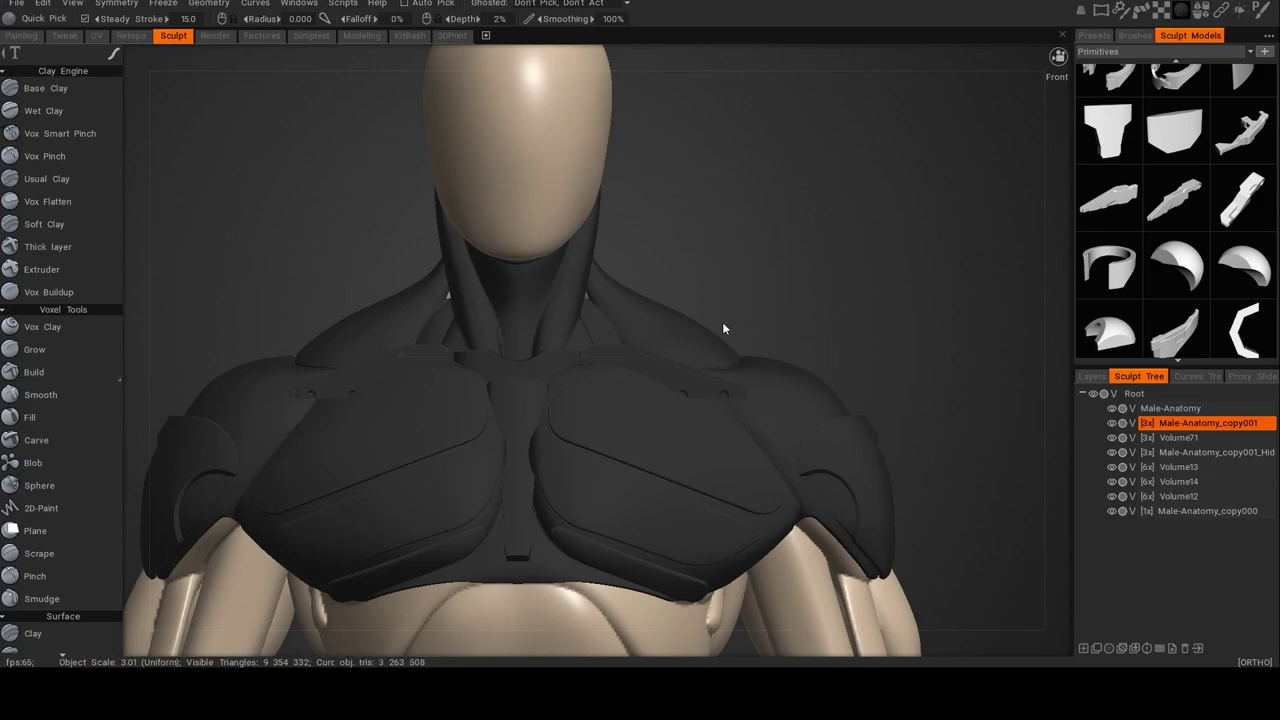
key(c)
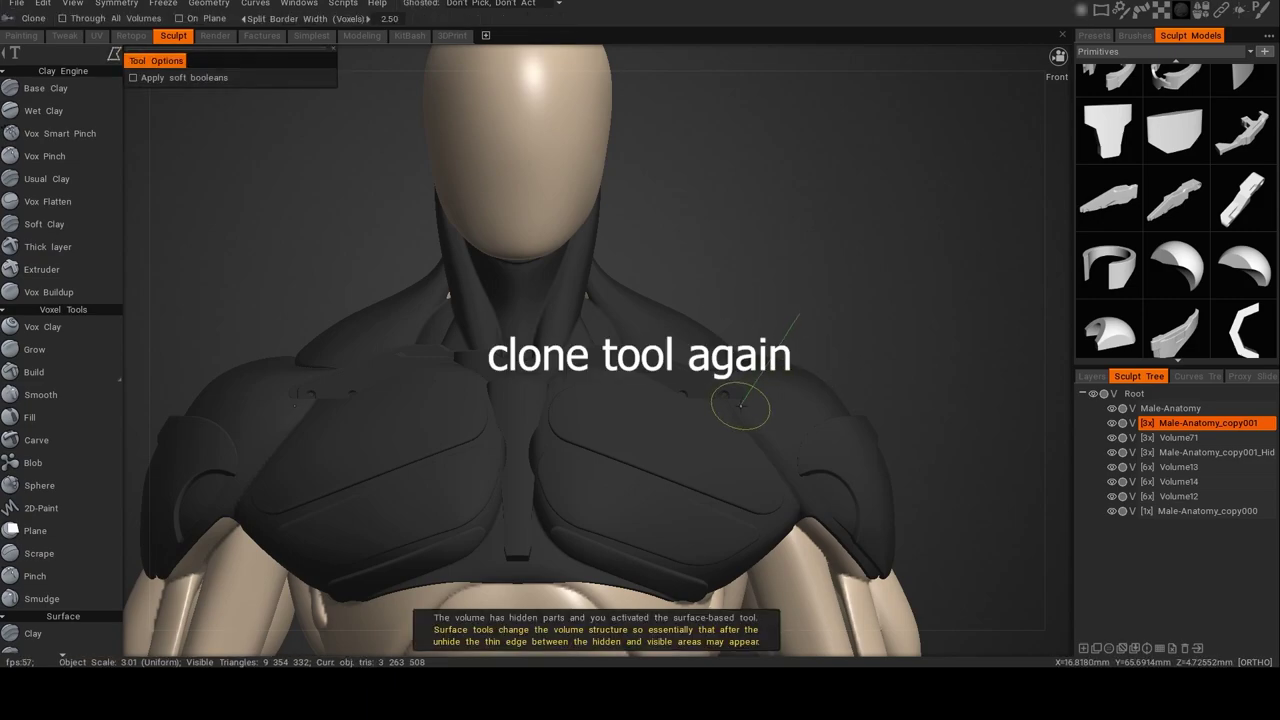
click(892, 348)
click(798, 307)
alt+drag(814, 314, 737, 368)
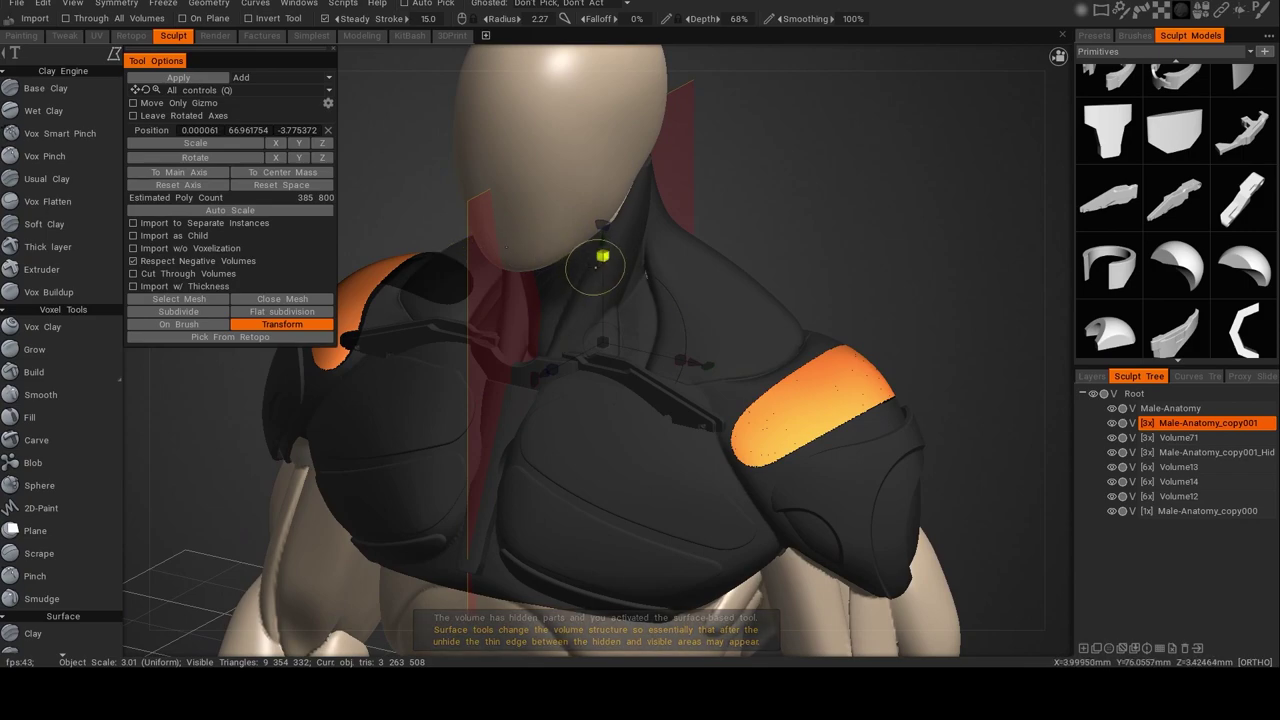
Enlarge and raise the cloned upper shoulder bands to about Y 67.98, and apply them to a new volume.
drag(603, 259, 603, 228)
mouse_move(649, 434)
alt+mouse_down()
mouse_move(783, 428)
mouse_move(574, 442)
mouse_move(627, 441)
alt+mouse_up()
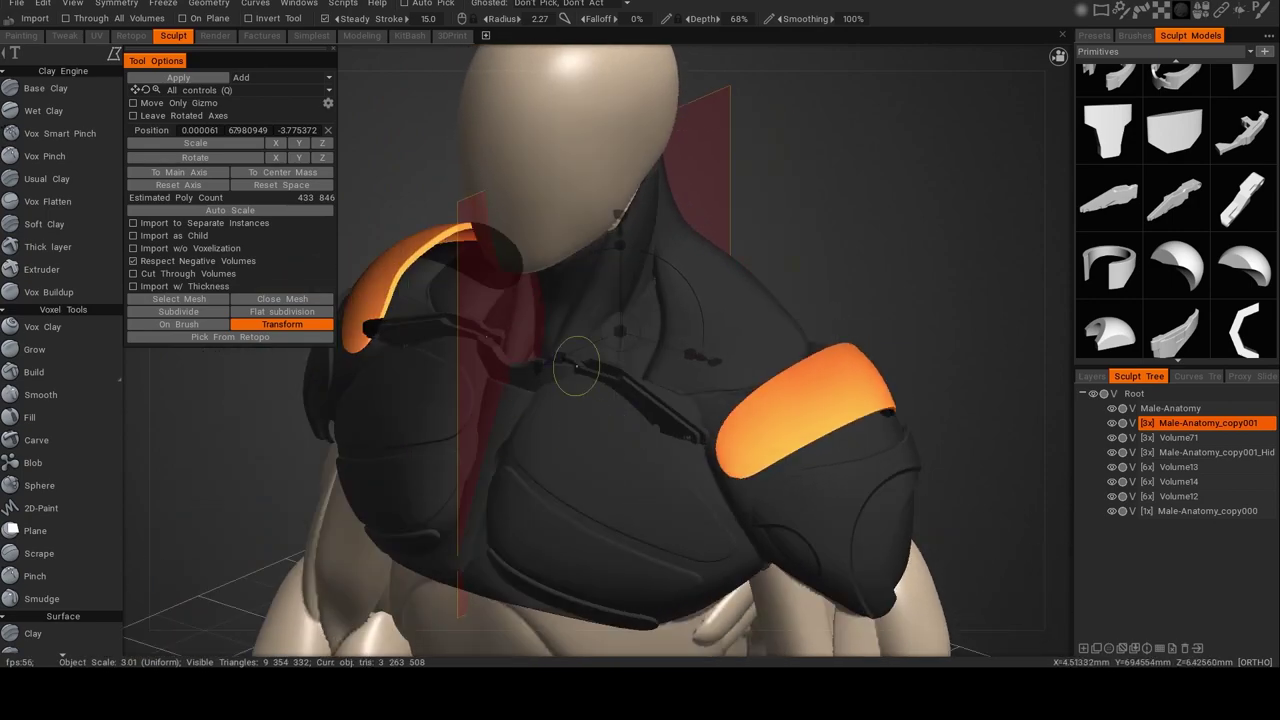
click(1083, 648)
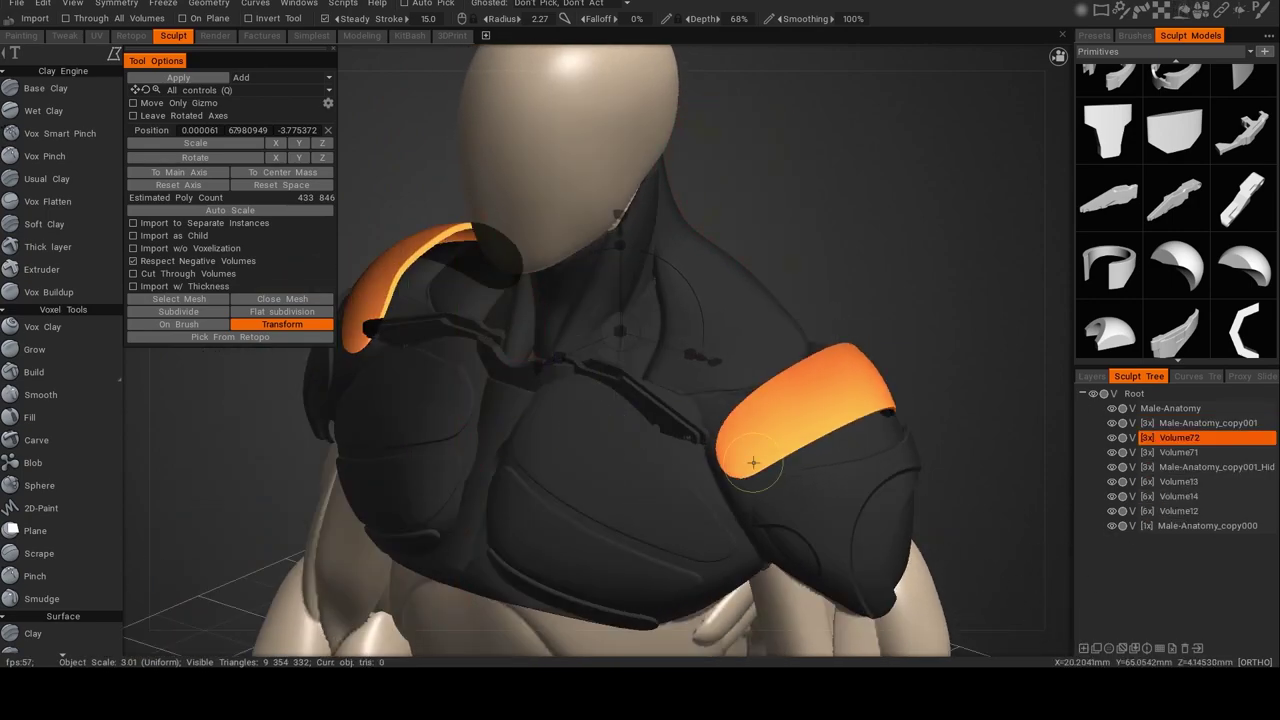
click(206, 78)
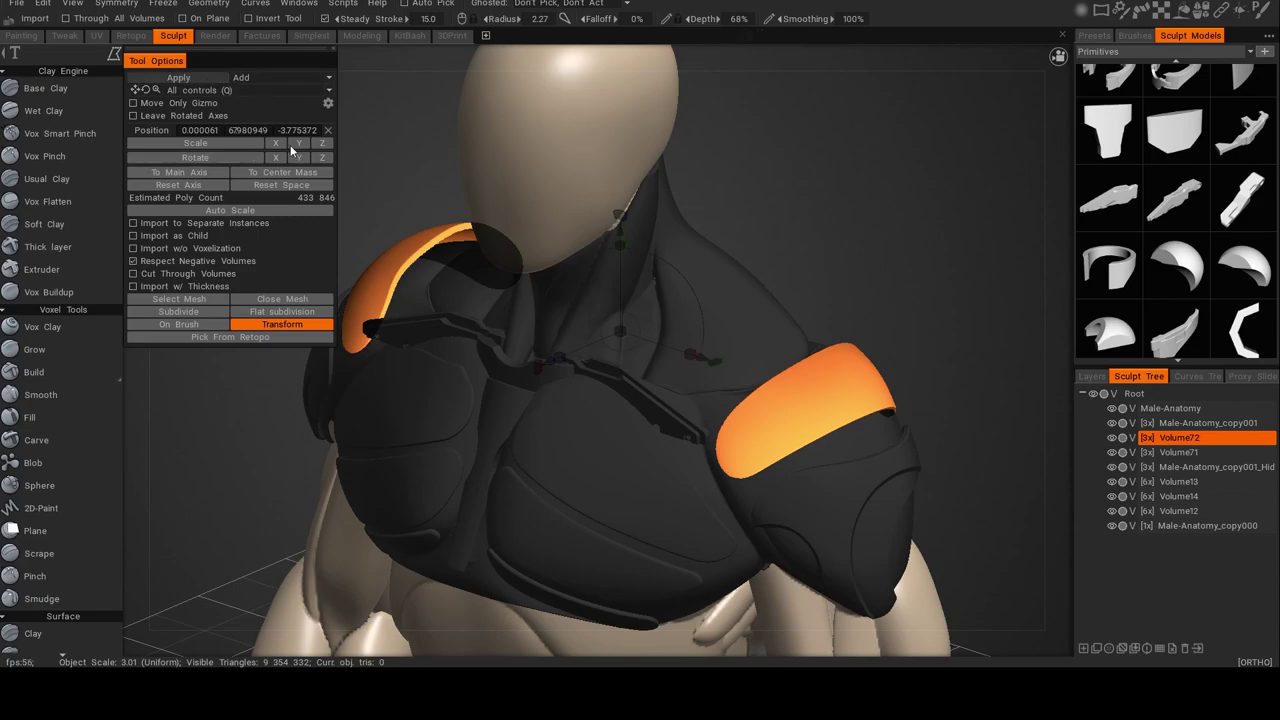
alt+drag(757, 400, 673, 412)
key(m)
mouse_move(824, 432)
alt+mouse_down()
mouse_move(826, 482)
mouse_move(798, 507)
mouse_move(771, 457)
alt+mouse_up()
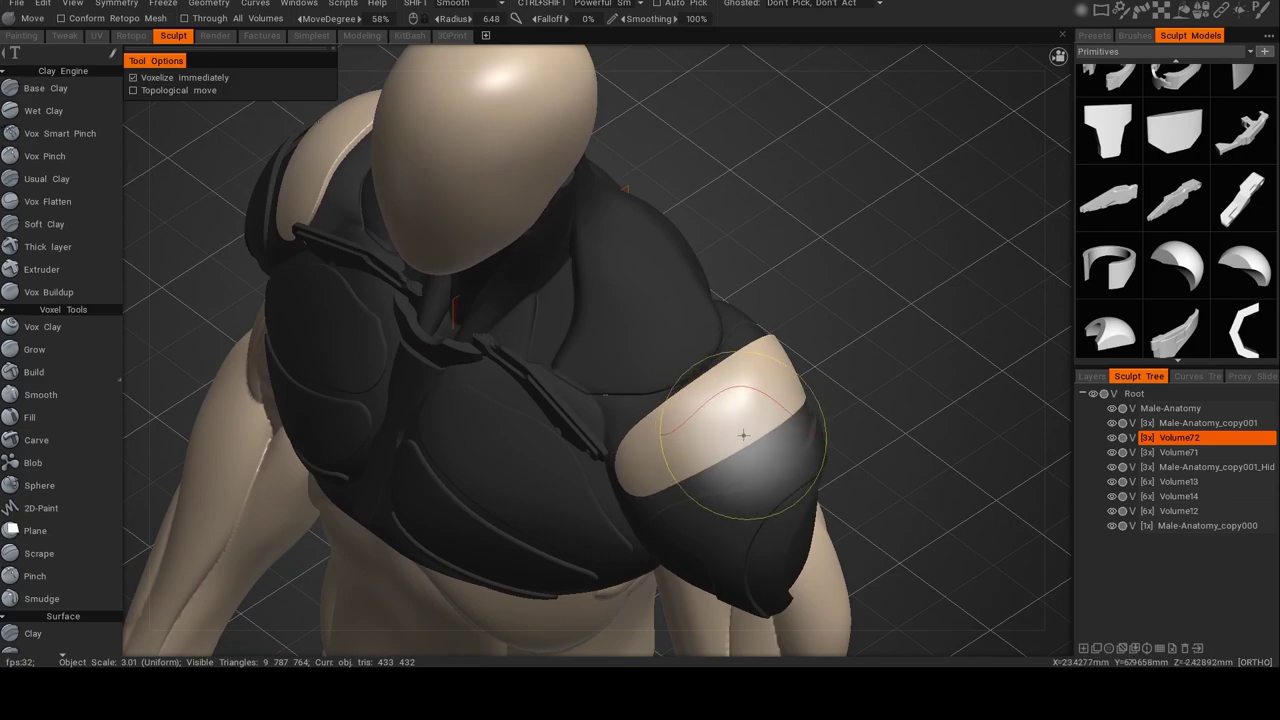
Assign the dark metal material to the upper shoulder band volume and trim away part of it with Cut Off.
key(h)
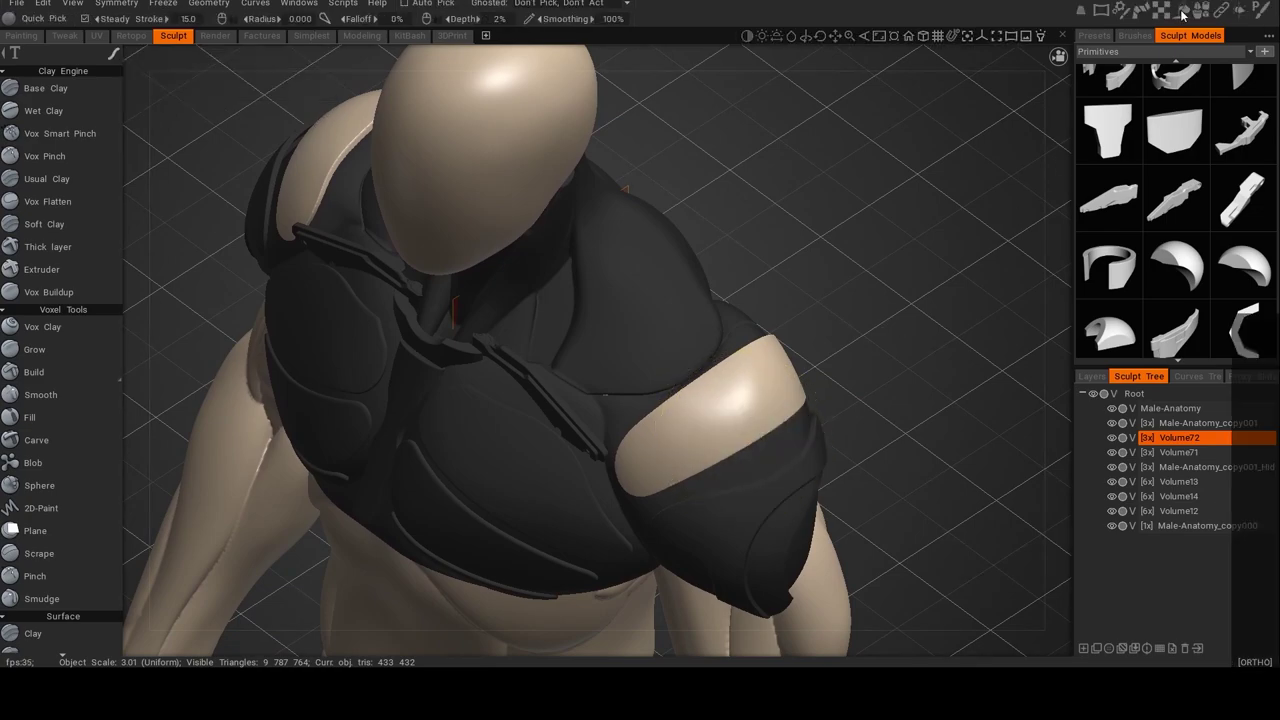
click(1181, 15)
click(1260, 70)
alt+drag(916, 364, 862, 424)
key(c)
drag(941, 413, 618, 612)
mouse_move(680, 584)
alt+mouse_down()
mouse_move(653, 548)
mouse_move(519, 537)
mouse_move(531, 514)
mouse_move(697, 474)
mouse_move(537, 469)
mouse_move(750, 455)
mouse_move(642, 446)
mouse_move(707, 437)
mouse_move(734, 441)
mouse_move(696, 460)
mouse_move(644, 455)
mouse_move(678, 474)
mouse_move(760, 457)
mouse_move(705, 456)
mouse_move(722, 455)
mouse_move(729, 500)
mouse_move(706, 473)
mouse_move(740, 470)
mouse_move(698, 449)
alt+mouse_up()
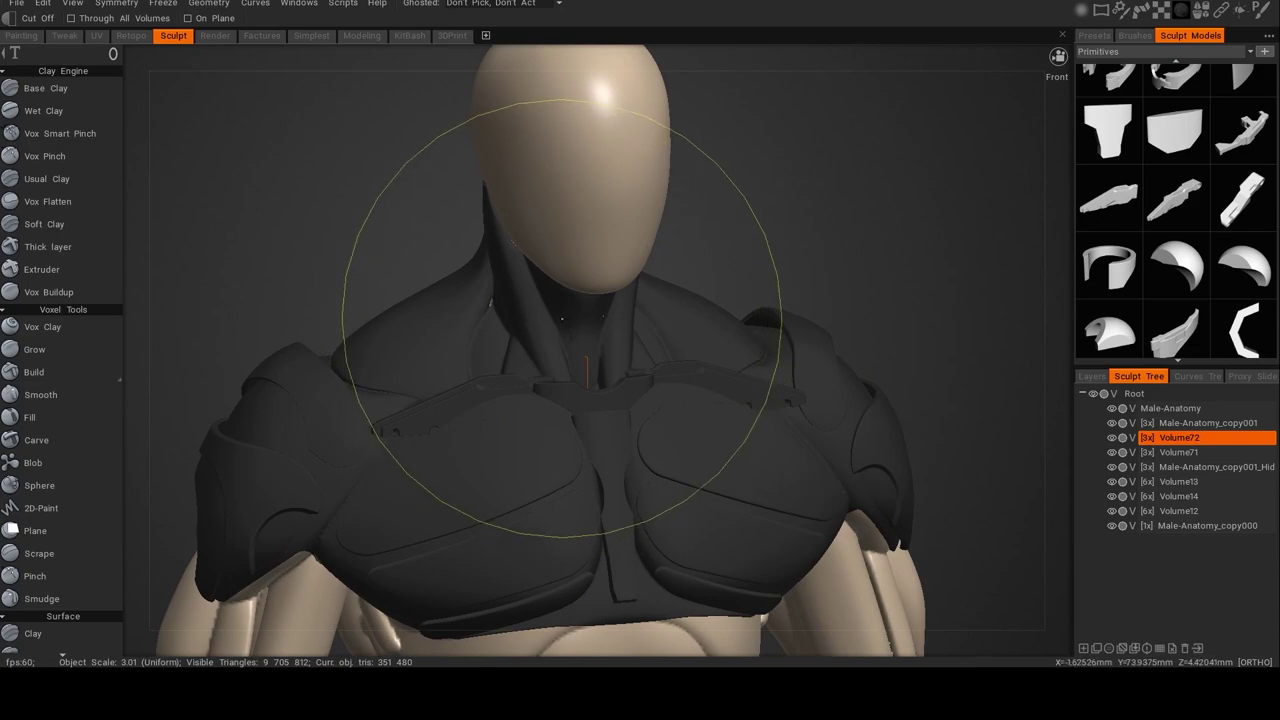
Pick the neck suit volume and raise its resolution to 6x.
key(h)
click(562, 319)
alt+drag(615, 322, 584, 302)
alt+right_drag(808, 440, 828, 229)
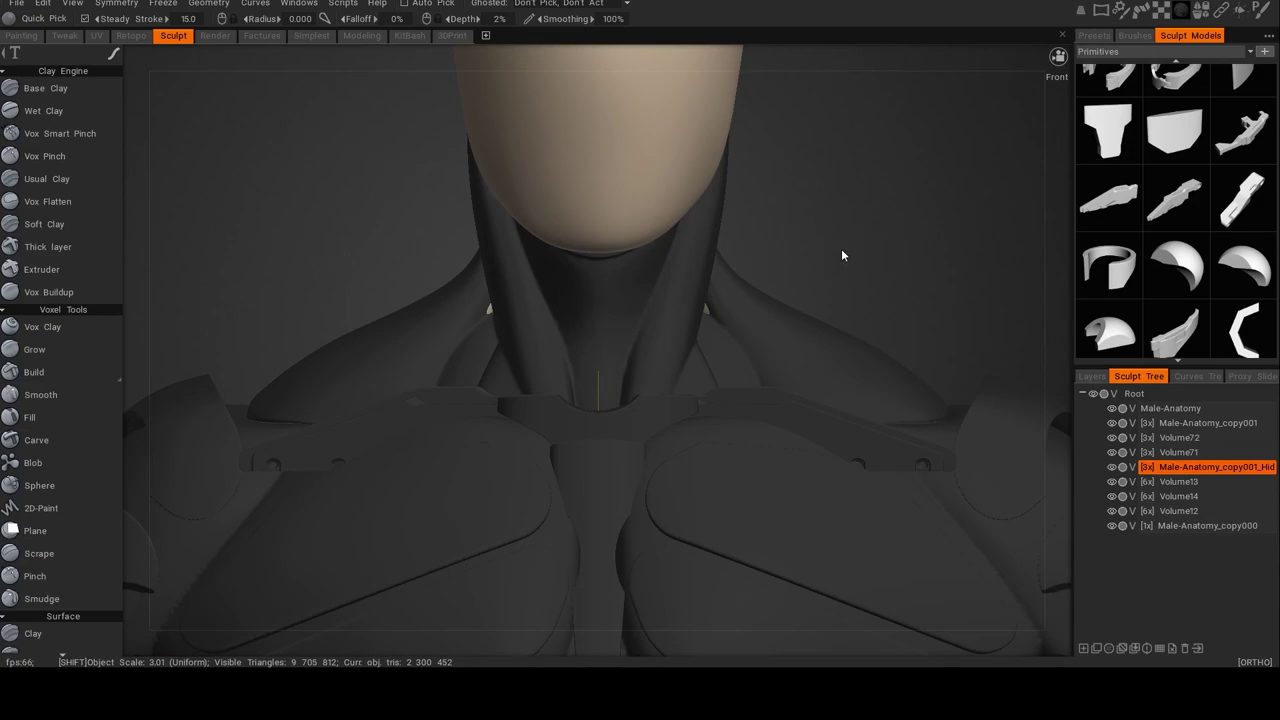
alt+drag(845, 248, 757, 256)
key(h)
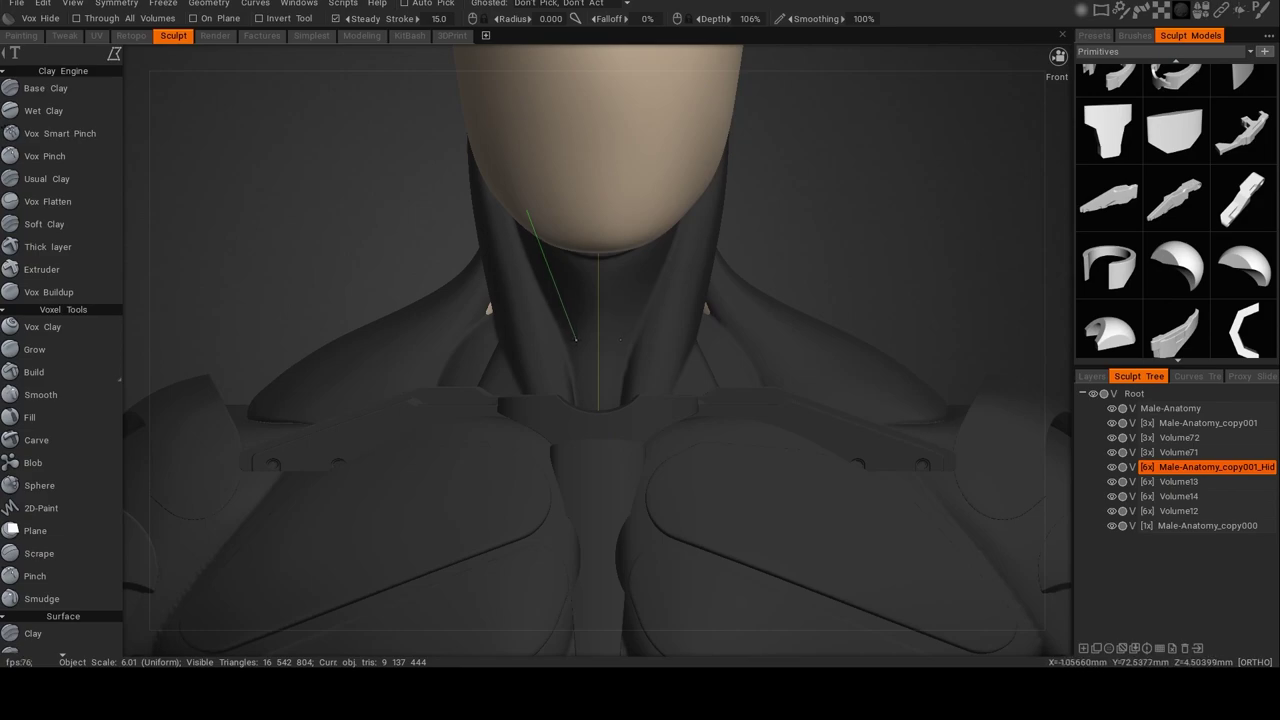
Hide a rounded throat area under the chin with Vox Hide and restore the hidden back of the neck.
click(621, 340)
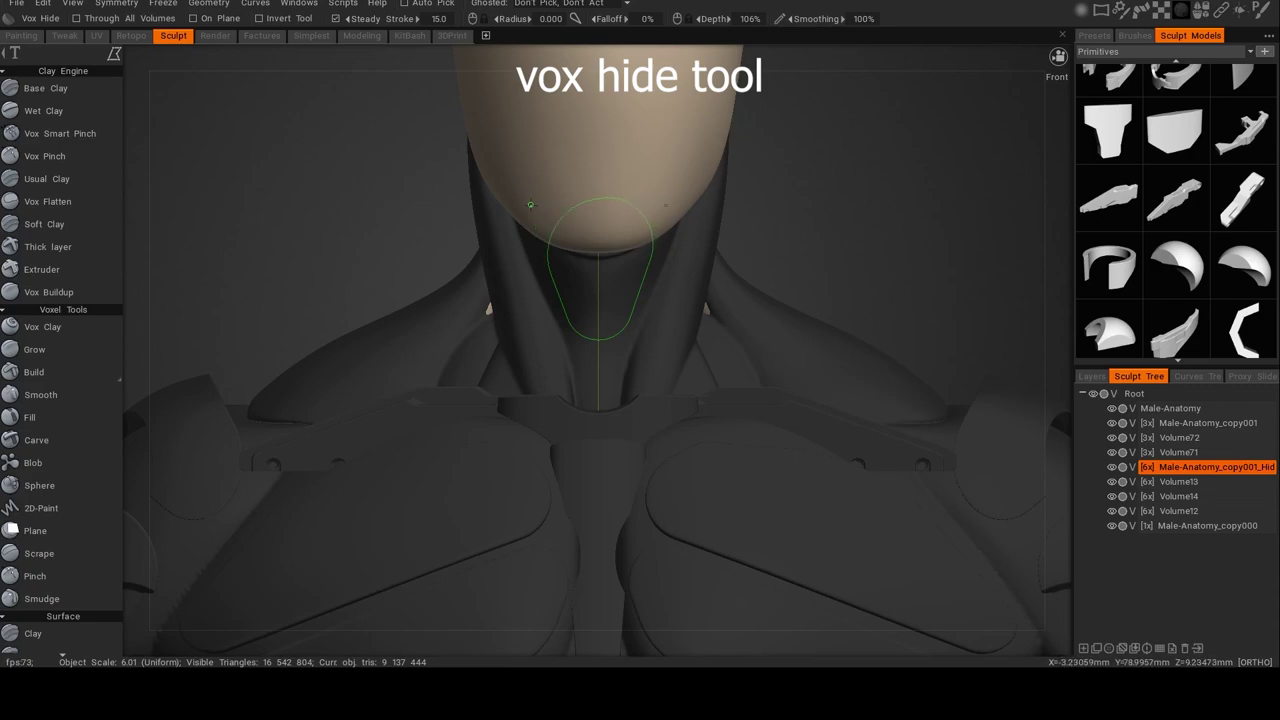
key(Return)
alt+drag(590, 203, 887, 260)
alt+drag(770, 262, 892, 202)
alt+middle_drag(845, 204, 677, 220)
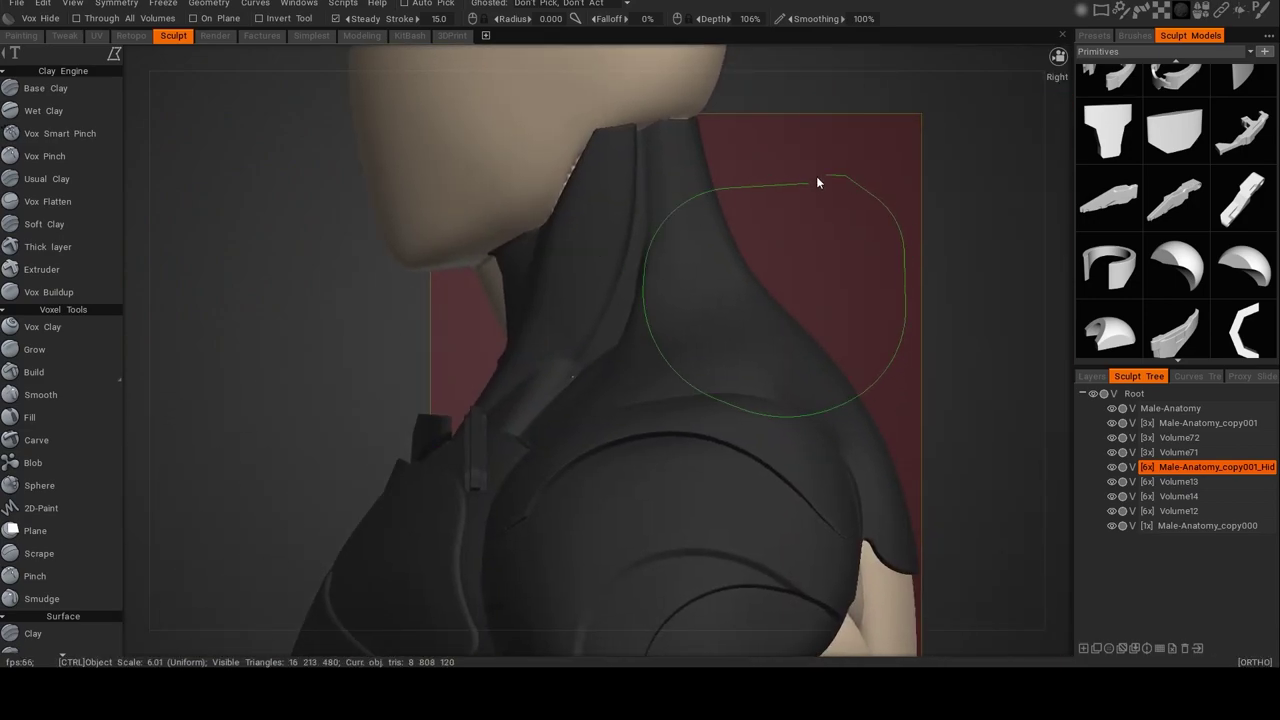
mouse_move(804, 183)
ctrl+mouse_down()
mouse_move(705, 225)
mouse_move(522, 236)
mouse_move(260, 223)
ctrl+mouse_up()
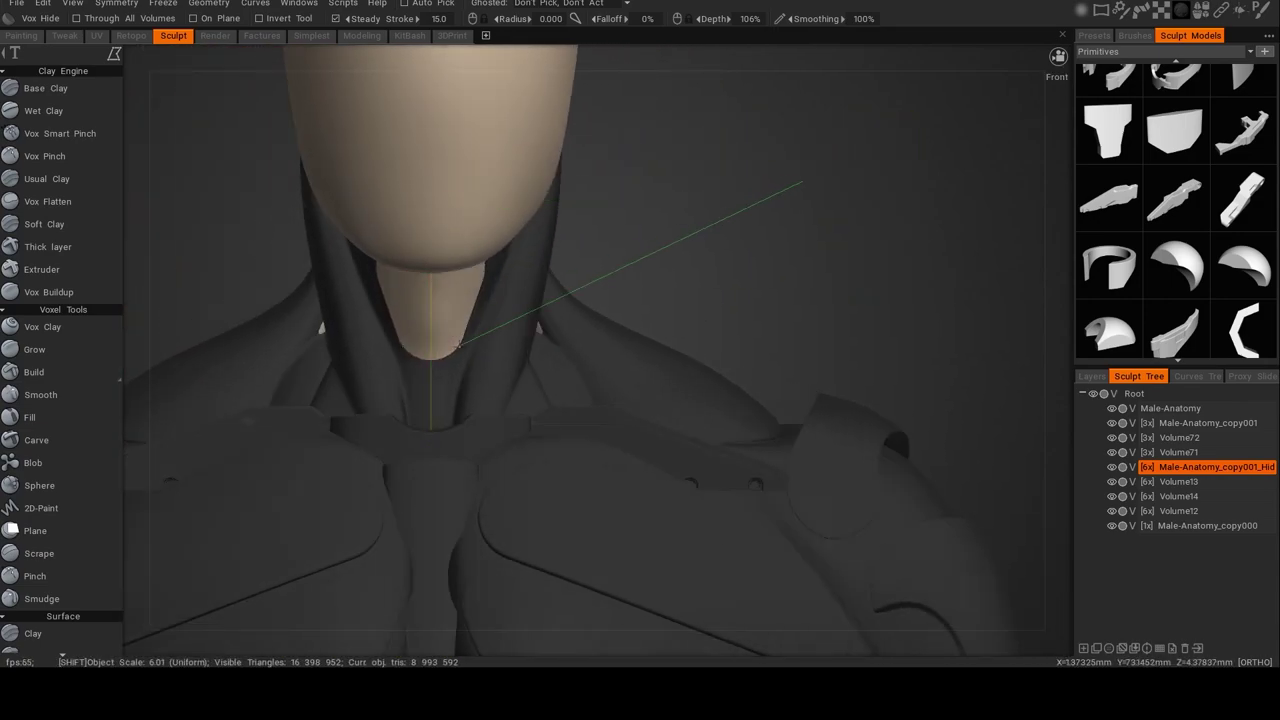
Objectify the hidden throat part as a separate volume and assign it the dark metal material.
click(650, 316)
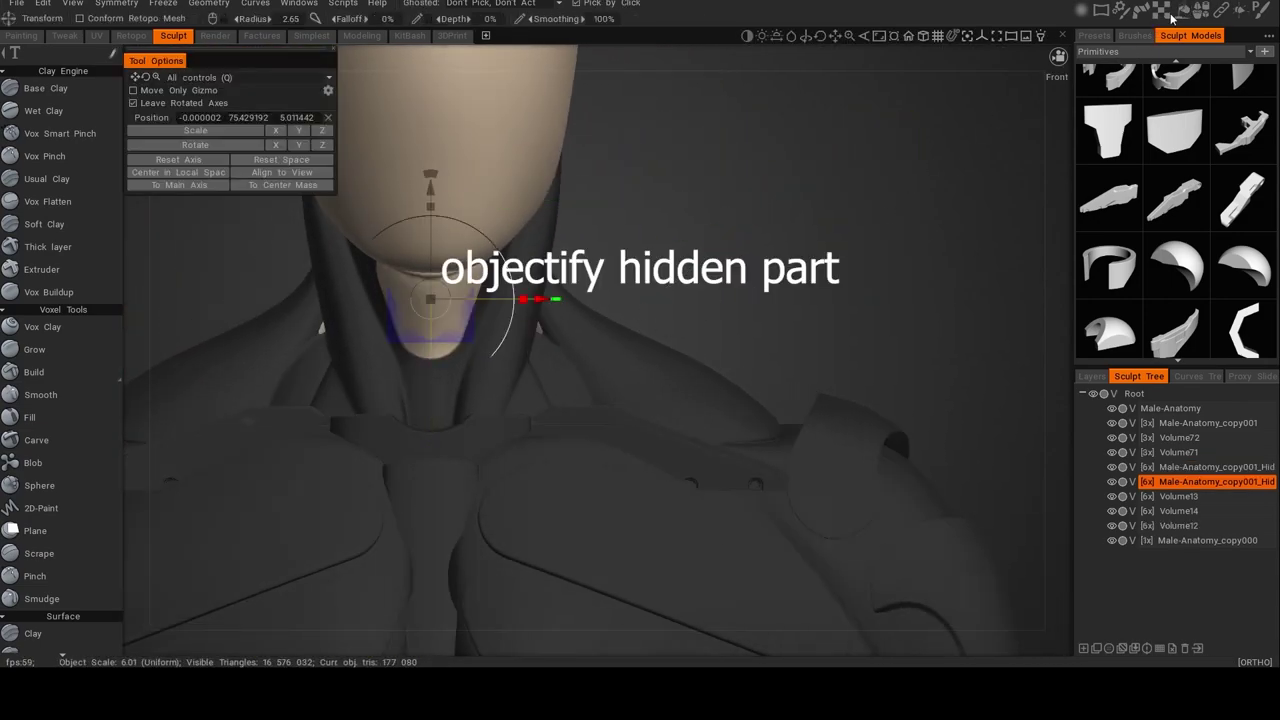
mouse_move(1184, 13)
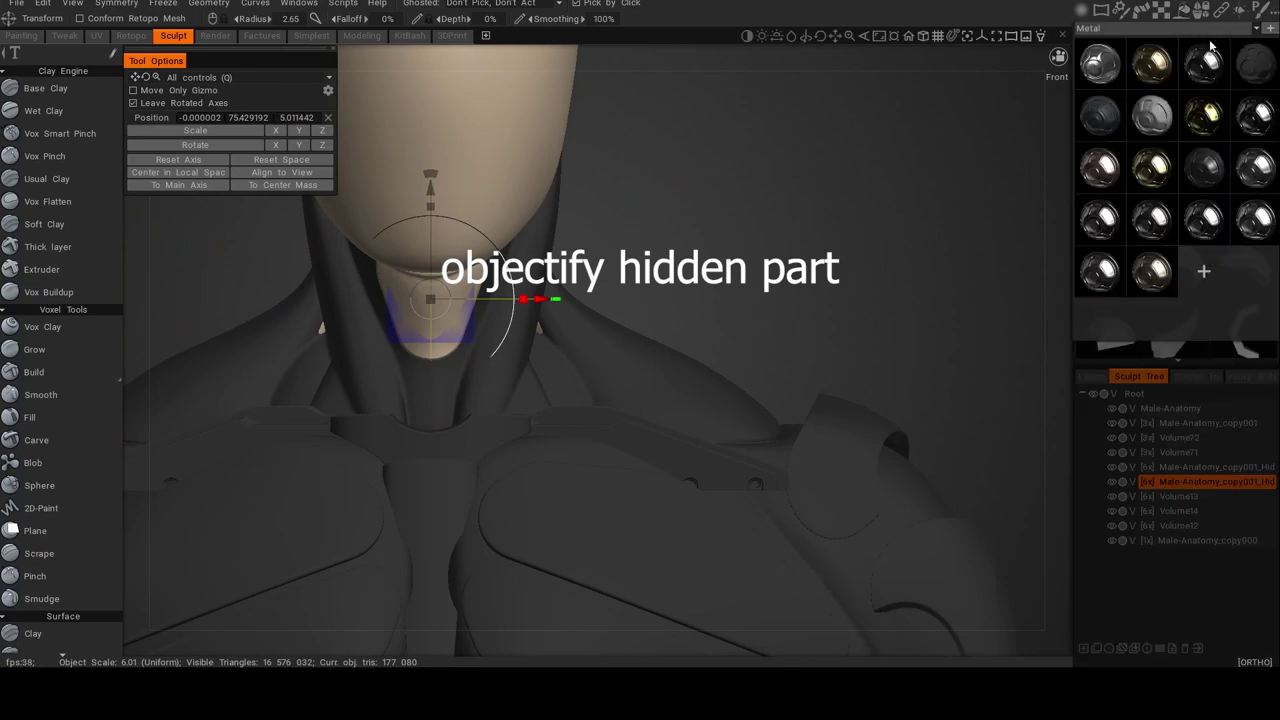
click(1255, 72)
drag(808, 244, 893, 258)
middle_drag(518, 351, 622, 418)
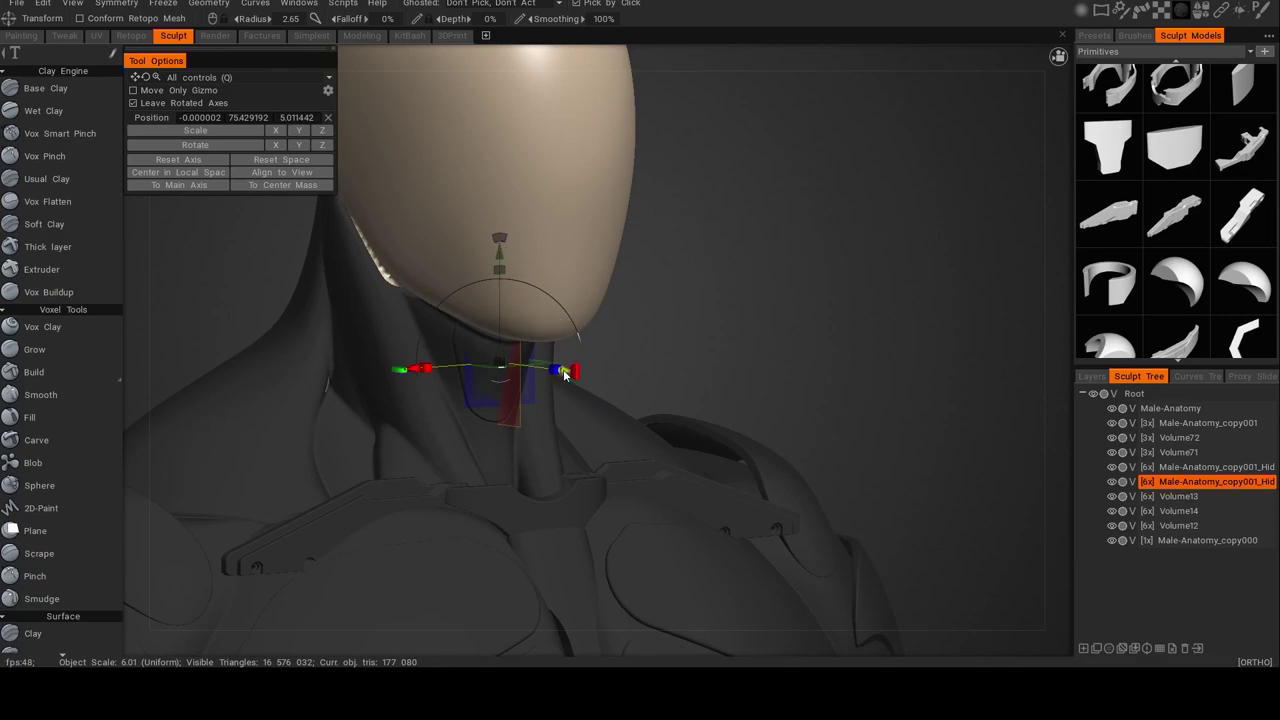
Try to nudge the separated throat piece slightly along the Z axis, then bring up the Move brush.
drag(560, 374, 563, 376)
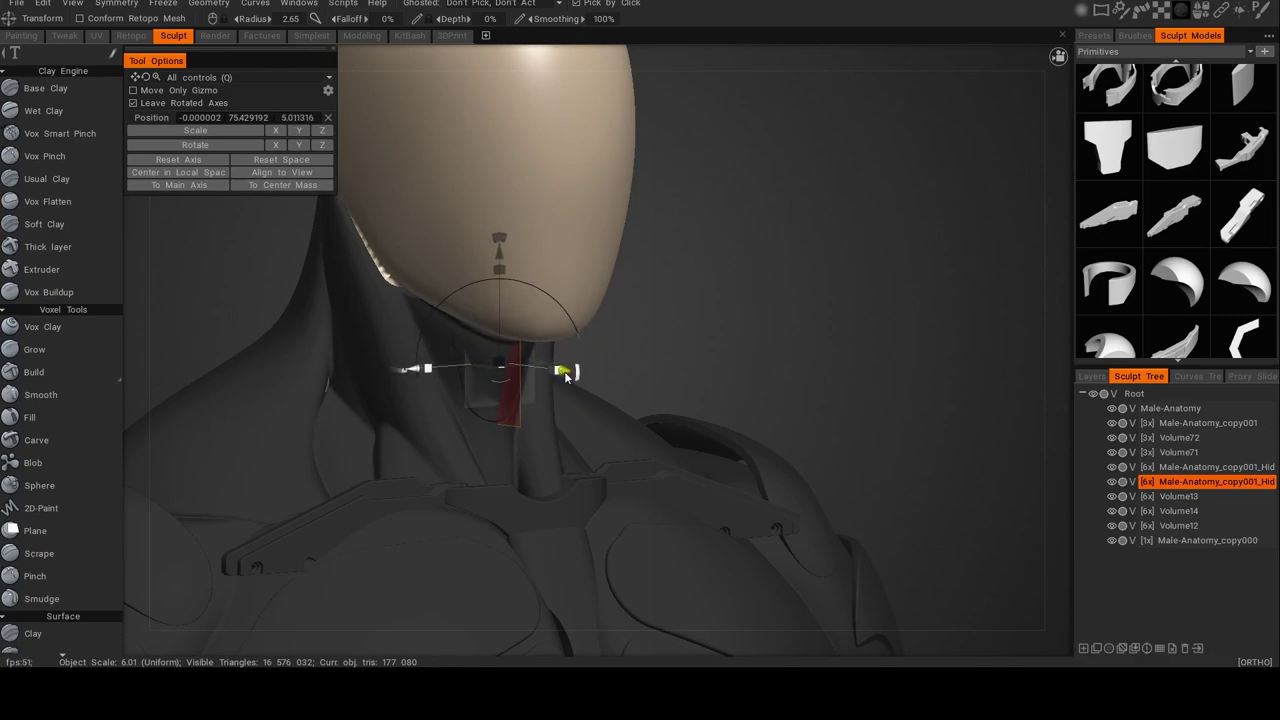
drag(660, 340, 609, 332)
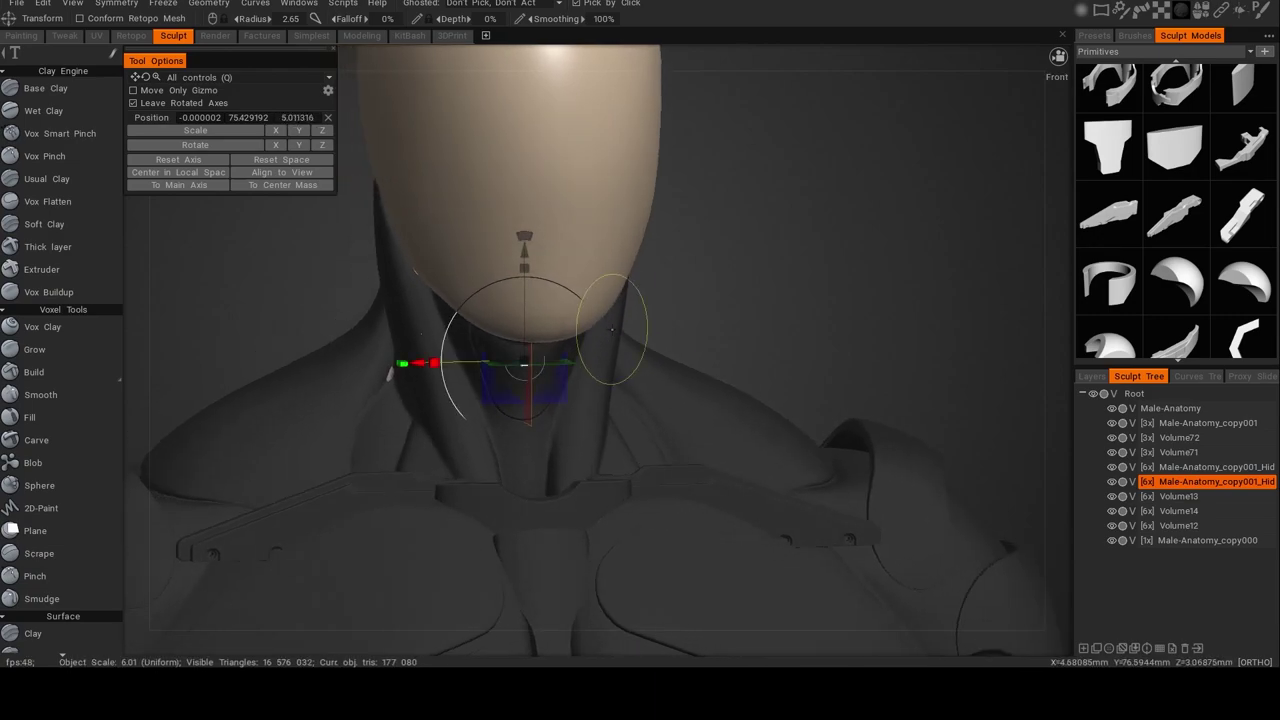
key(m)
drag(748, 344, 630, 343)
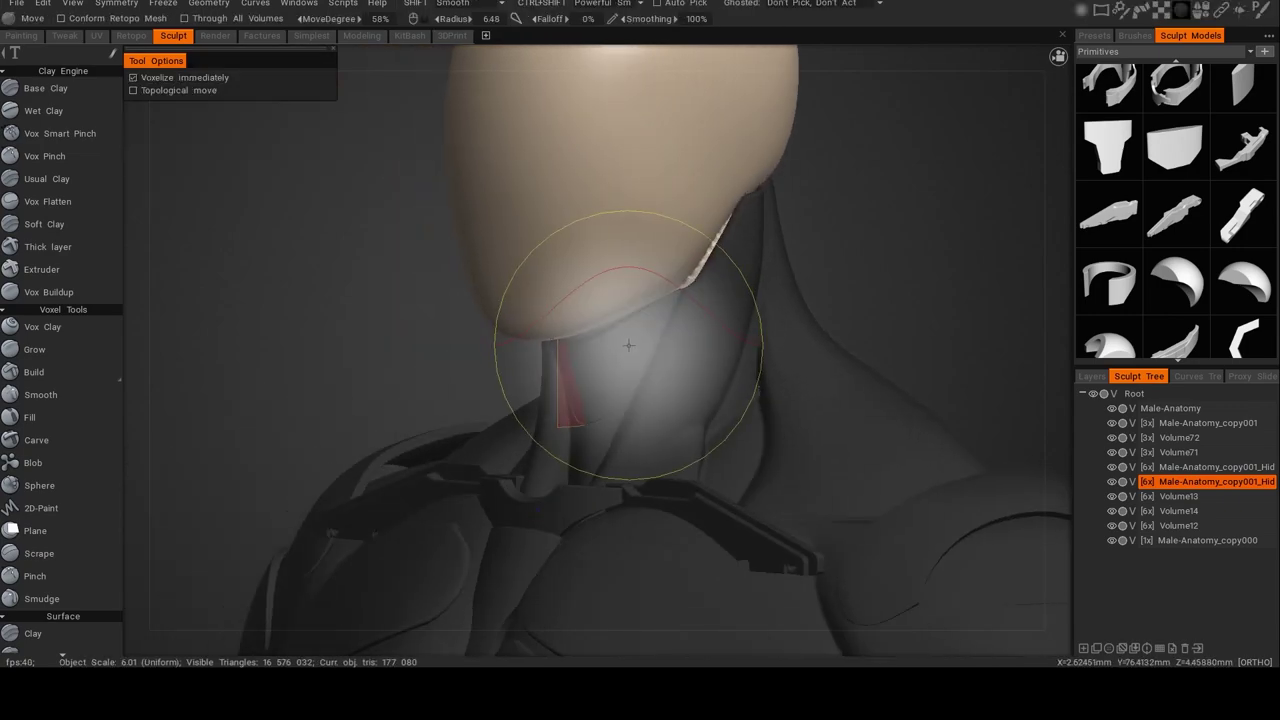
mouse_move(708, 360)
alt+mouse_down()
mouse_move(672, 379)
mouse_move(757, 383)
alt+mouse_up()
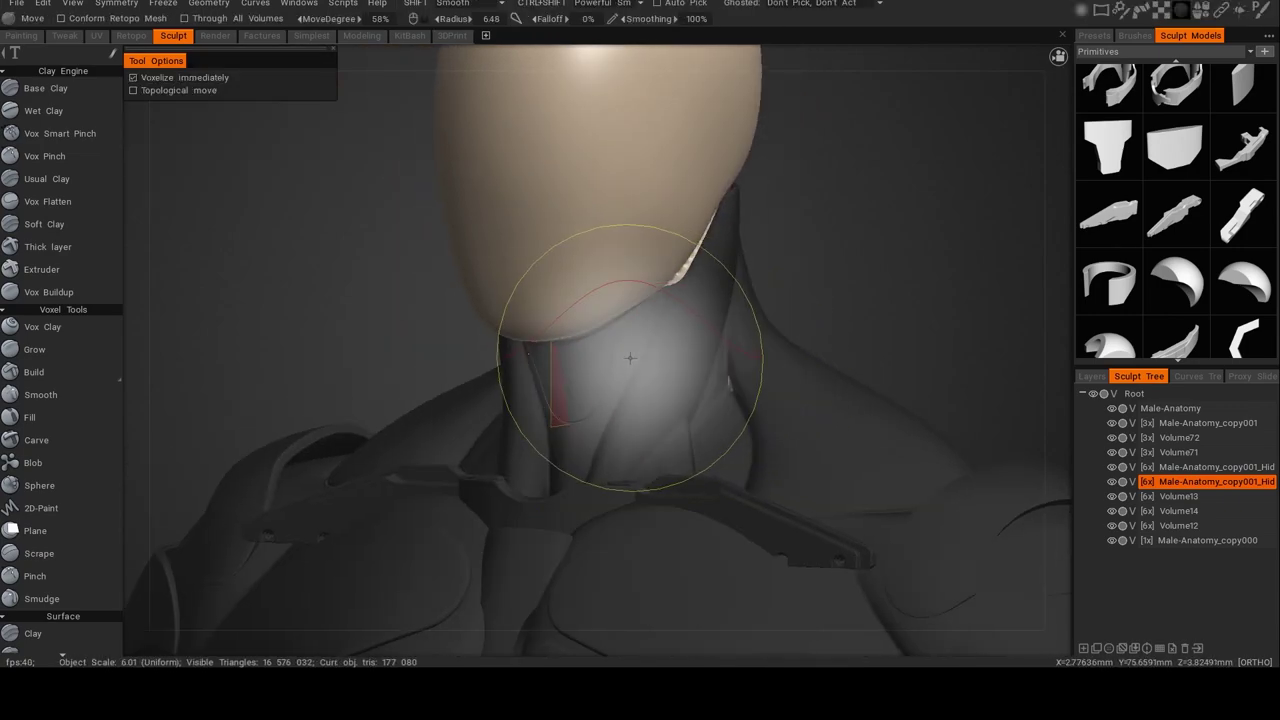
key(t)
key(Escape)
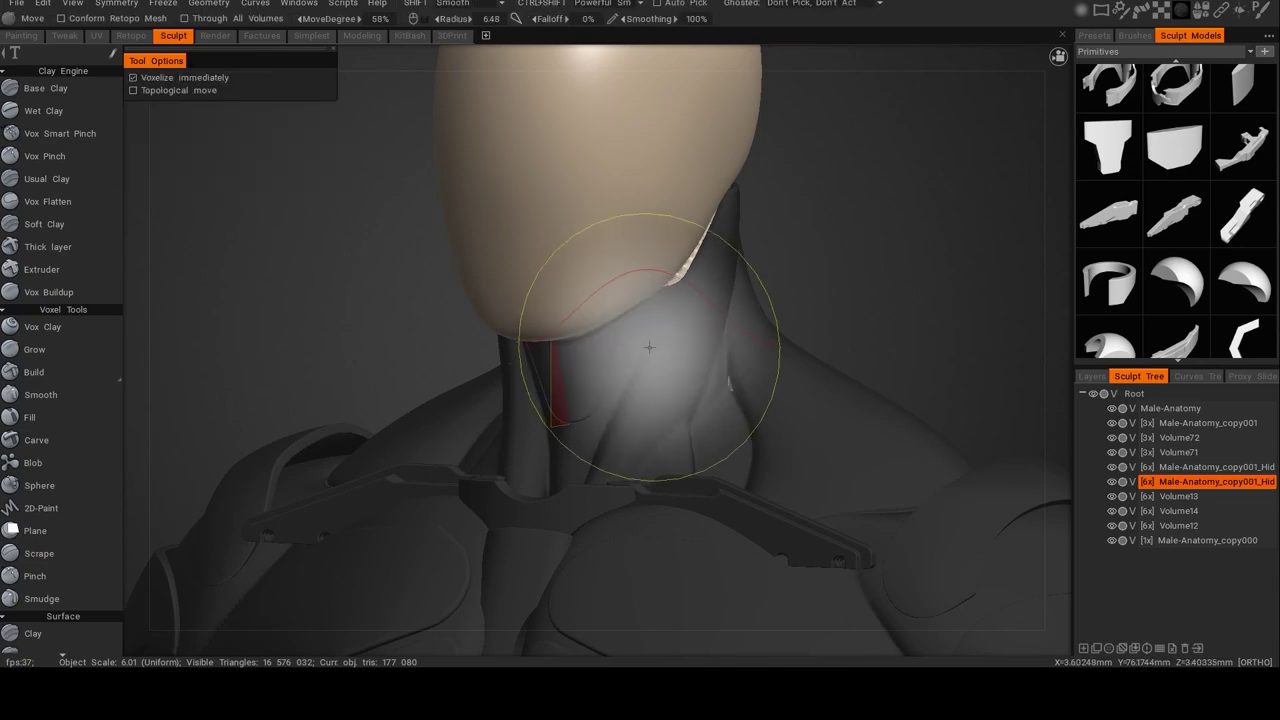
Pick the neck suit volume and try to reshape and smooth the neck surface beside the throat piece with the Move brush.
key(h)
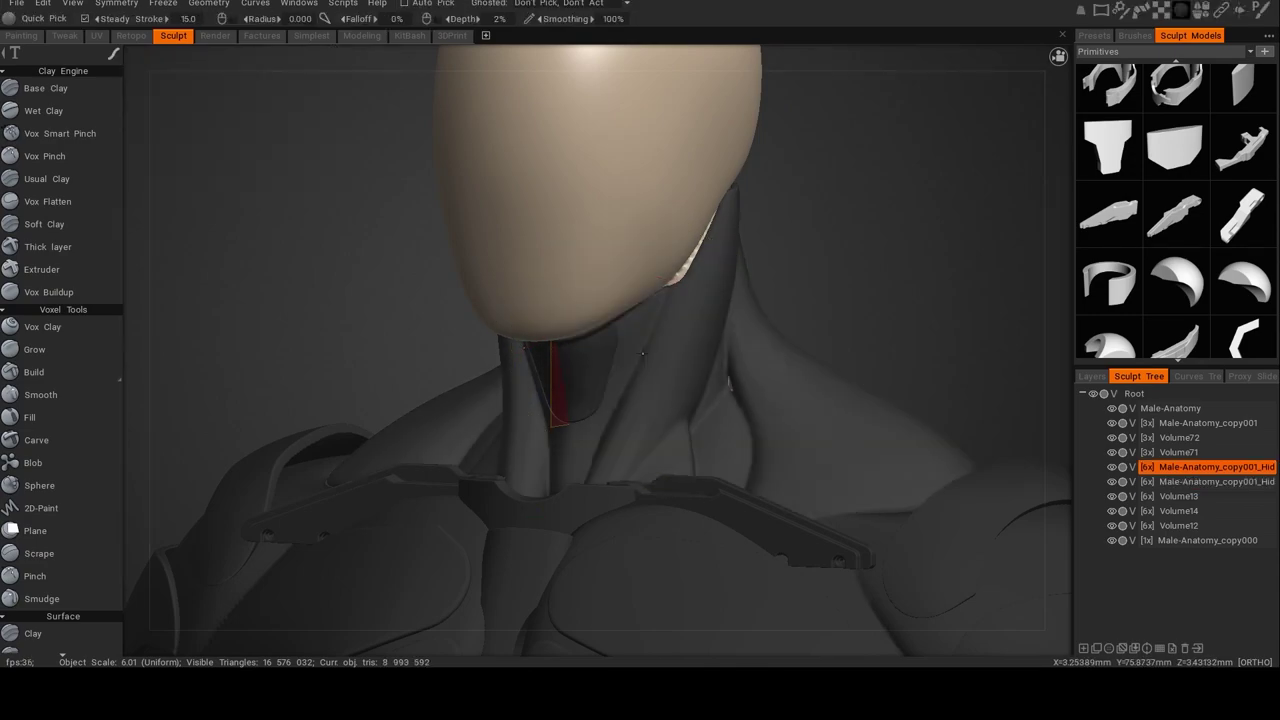
mouse_move(650, 352)
mouse_down()
mouse_move(654, 337)
mouse_move(602, 415)
mouse_up()
right_drag(650, 382, 555, 361)
shift+drag(652, 342, 653, 338)
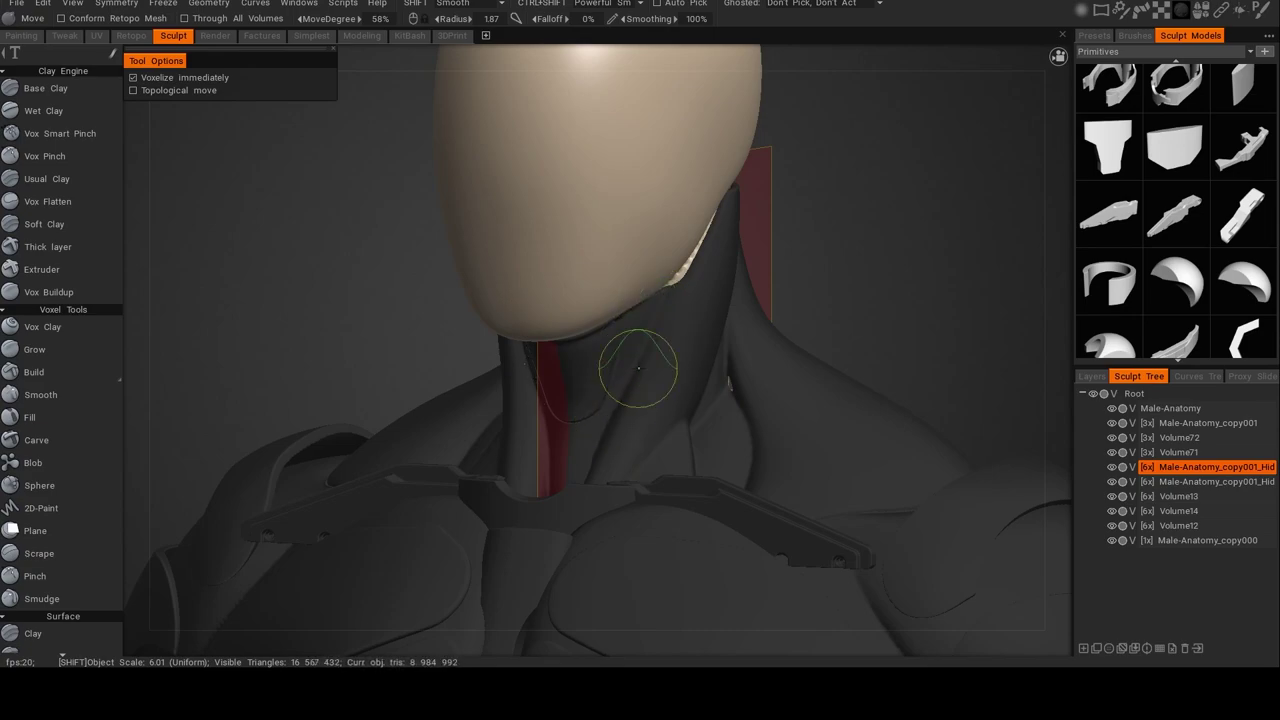
shift+drag(649, 327, 625, 363)
mouse_move(887, 297)
alt+mouse_down()
mouse_move(943, 303)
mouse_move(759, 332)
mouse_move(758, 350)
mouse_move(620, 348)
mouse_move(527, 381)
mouse_move(568, 372)
alt+mouse_up()
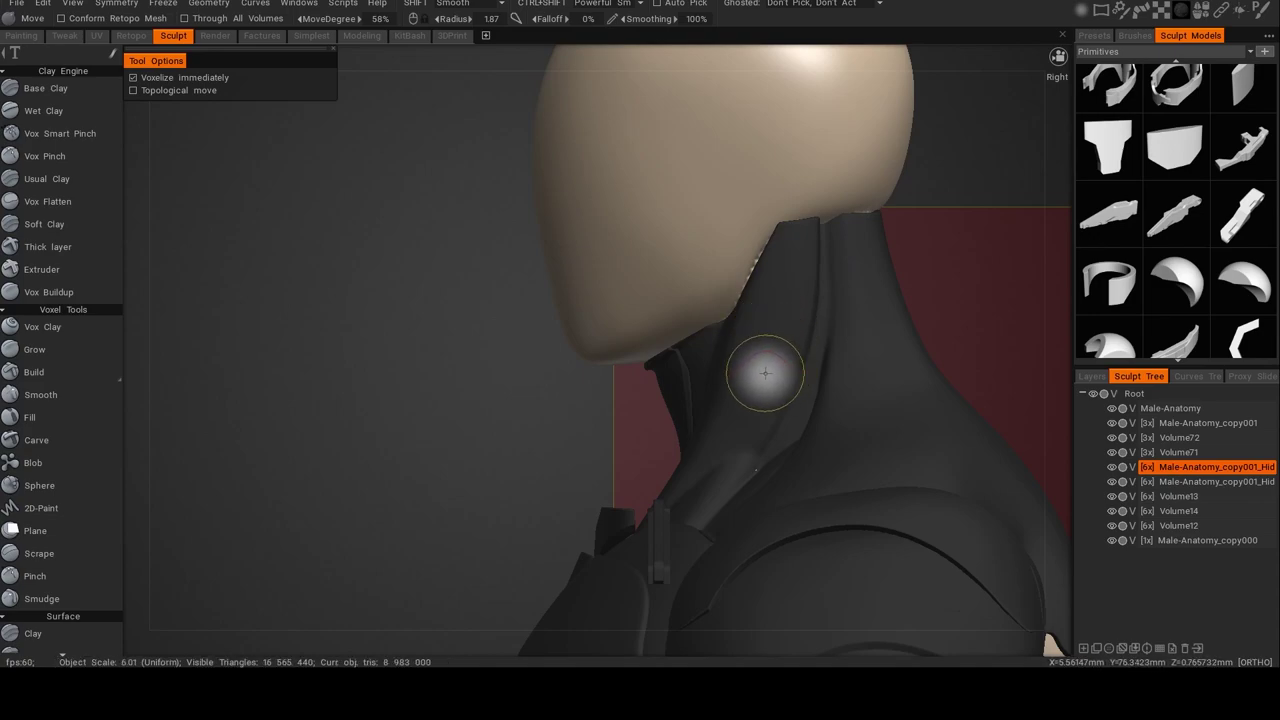
Undo the Move strokes on the neck and the nudge of the throat piece.
key(h)
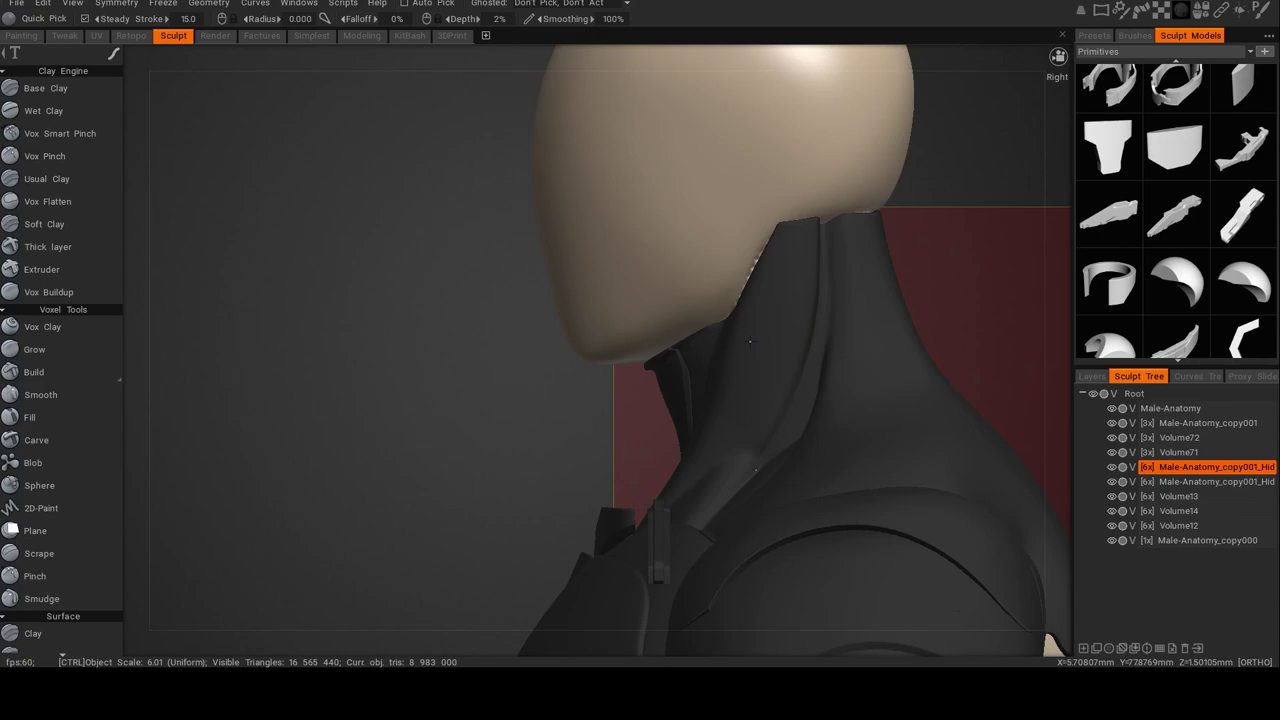
key(ctrl+e)
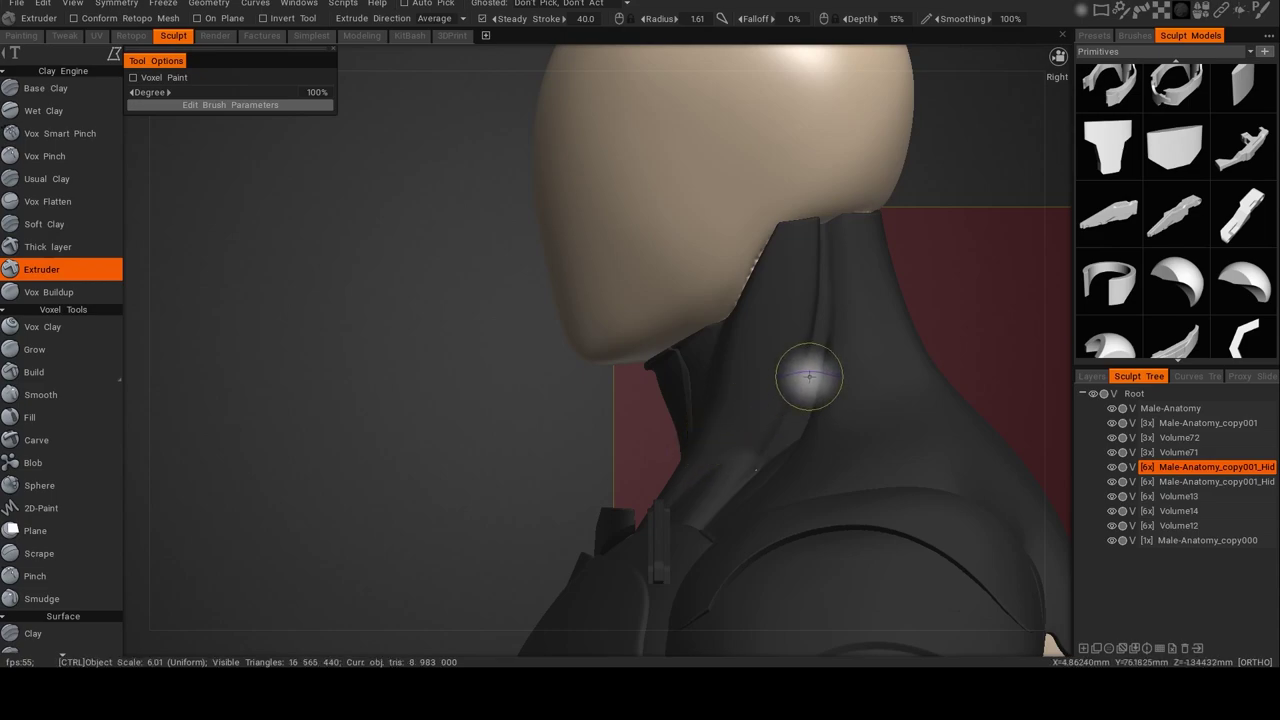
key(ctrl+z)
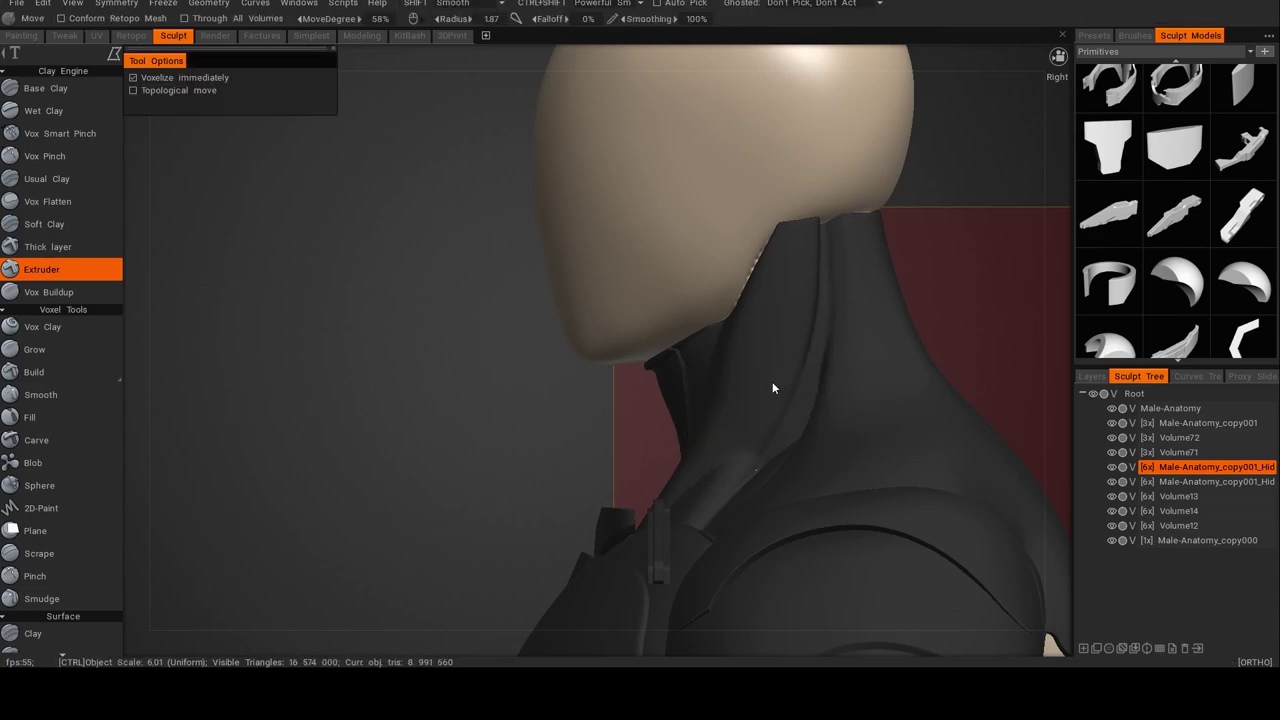
key(ctrl+z)
key(ctrl+z)
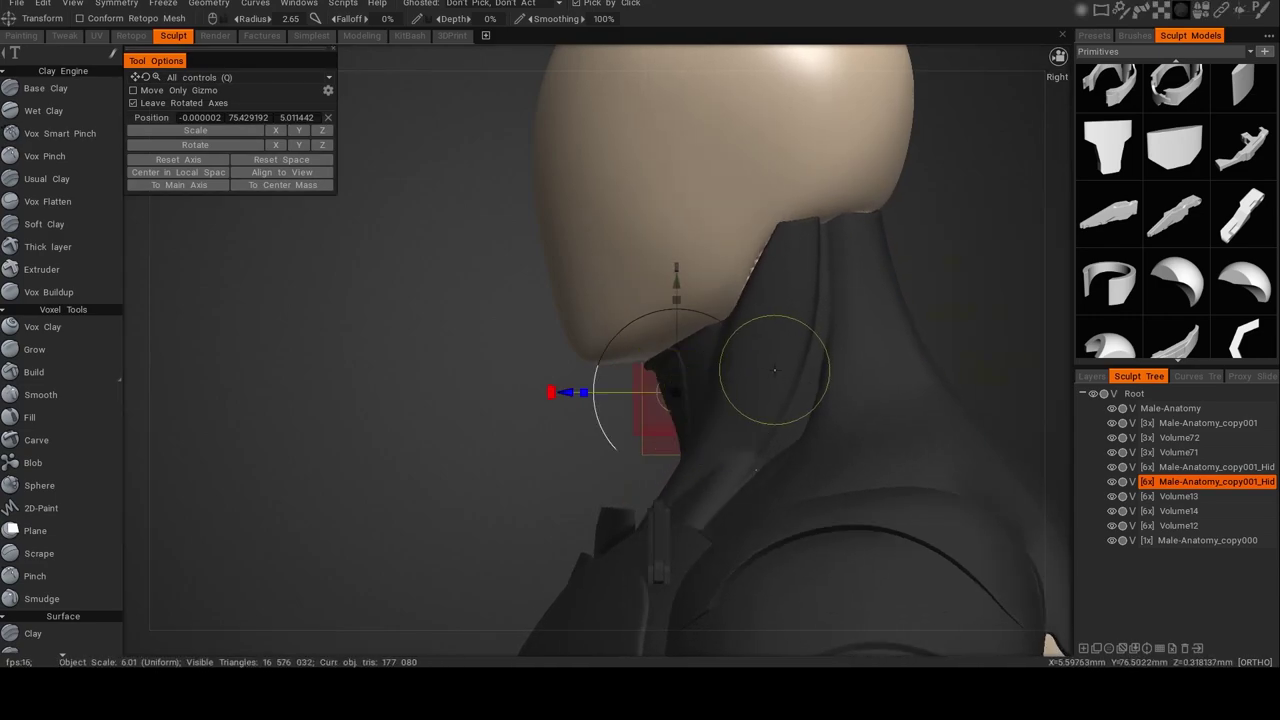
Pick the neck suit volume, try the Extruder on the front neck area, and set the Extruder depth to 39%.
key(h)
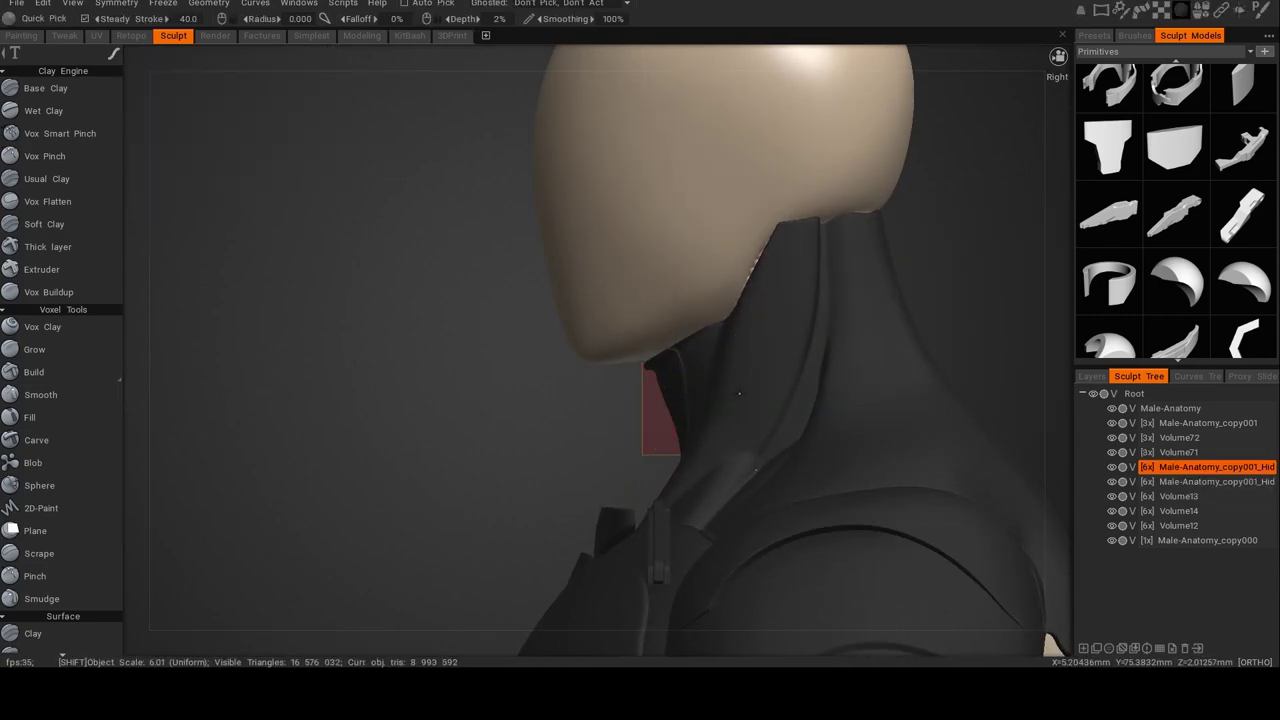
key(ctrl+z)
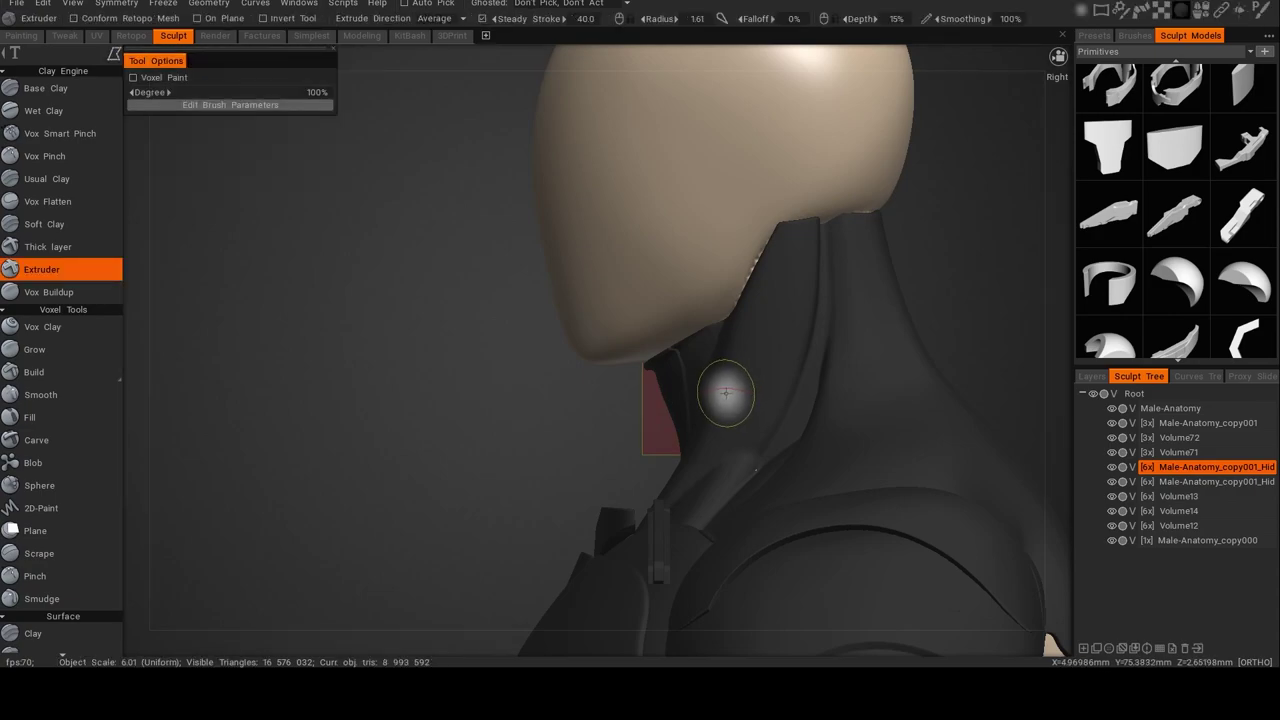
mouse_move(691, 437)
mouse_down()
mouse_move(772, 356)
mouse_move(757, 206)
mouse_move(805, 213)
mouse_move(766, 189)
mouse_move(671, 240)
mouse_move(650, 400)
mouse_move(685, 437)
mouse_move(657, 428)
mouse_move(783, 440)
mouse_move(946, 423)
mouse_move(871, 366)
mouse_up()
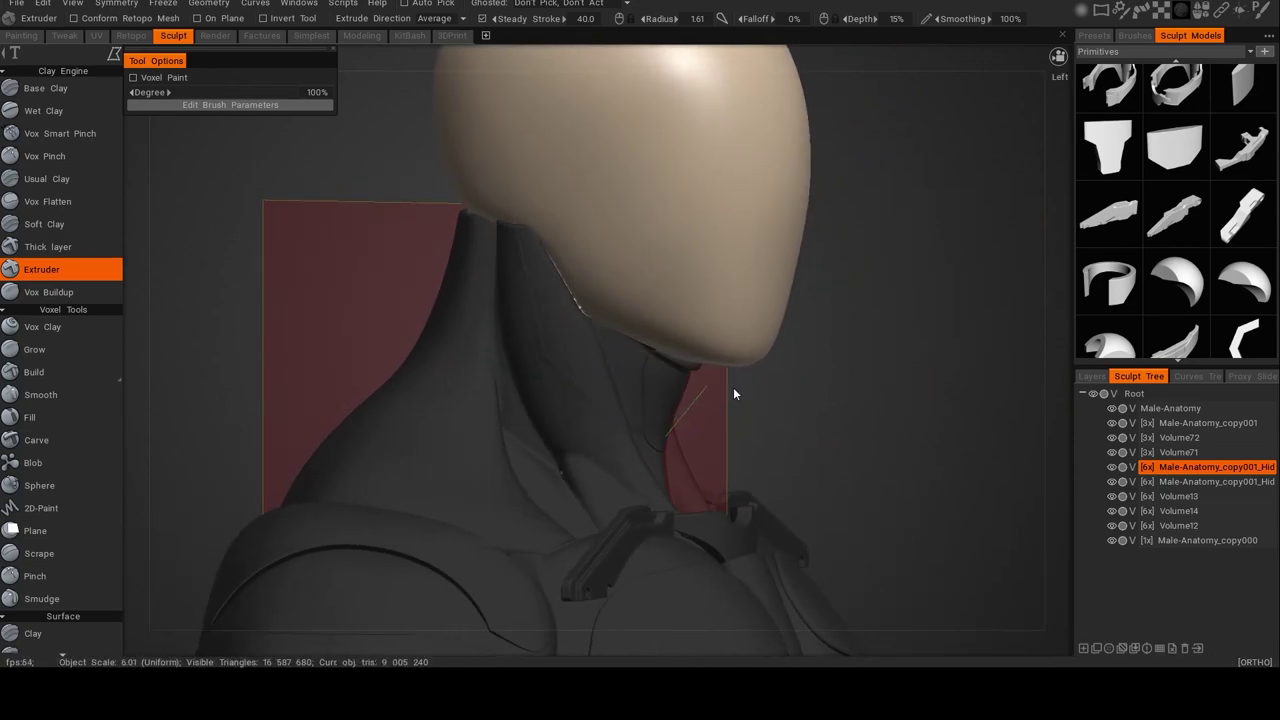
key(ctrl+z)
drag(868, 385, 566, 382)
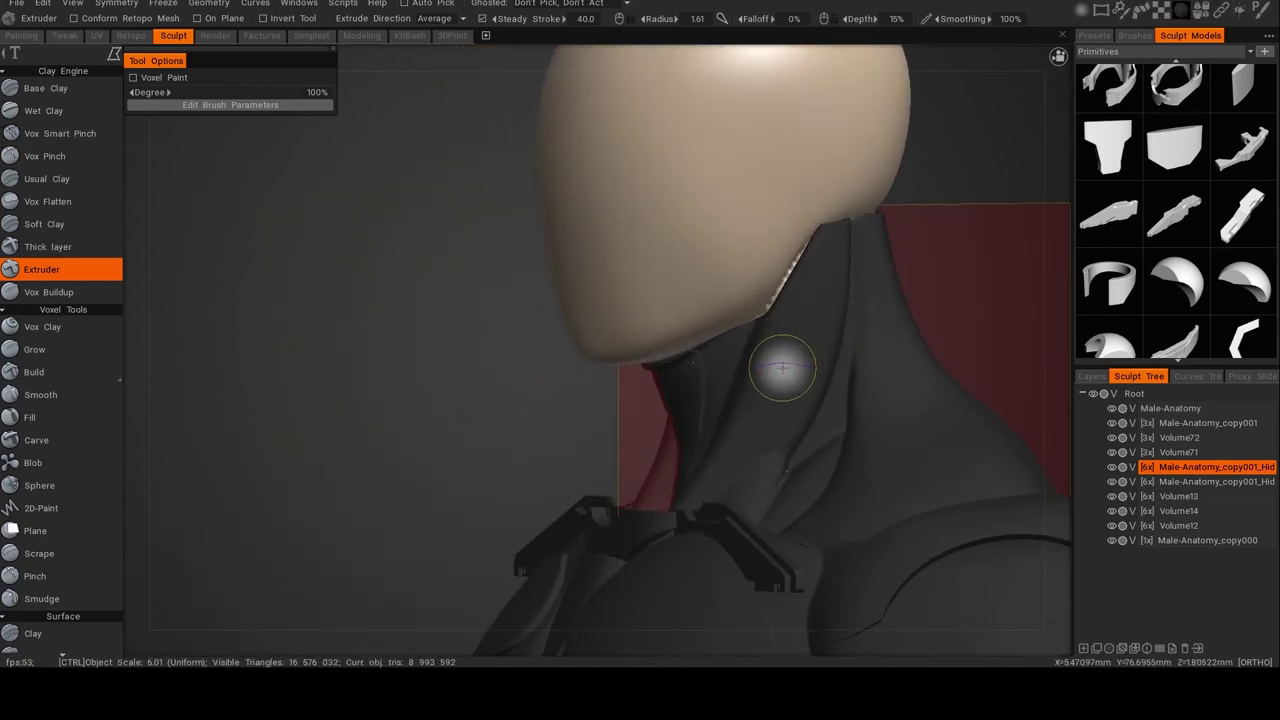
ctrl+right_drag(781, 364, 783, 357)
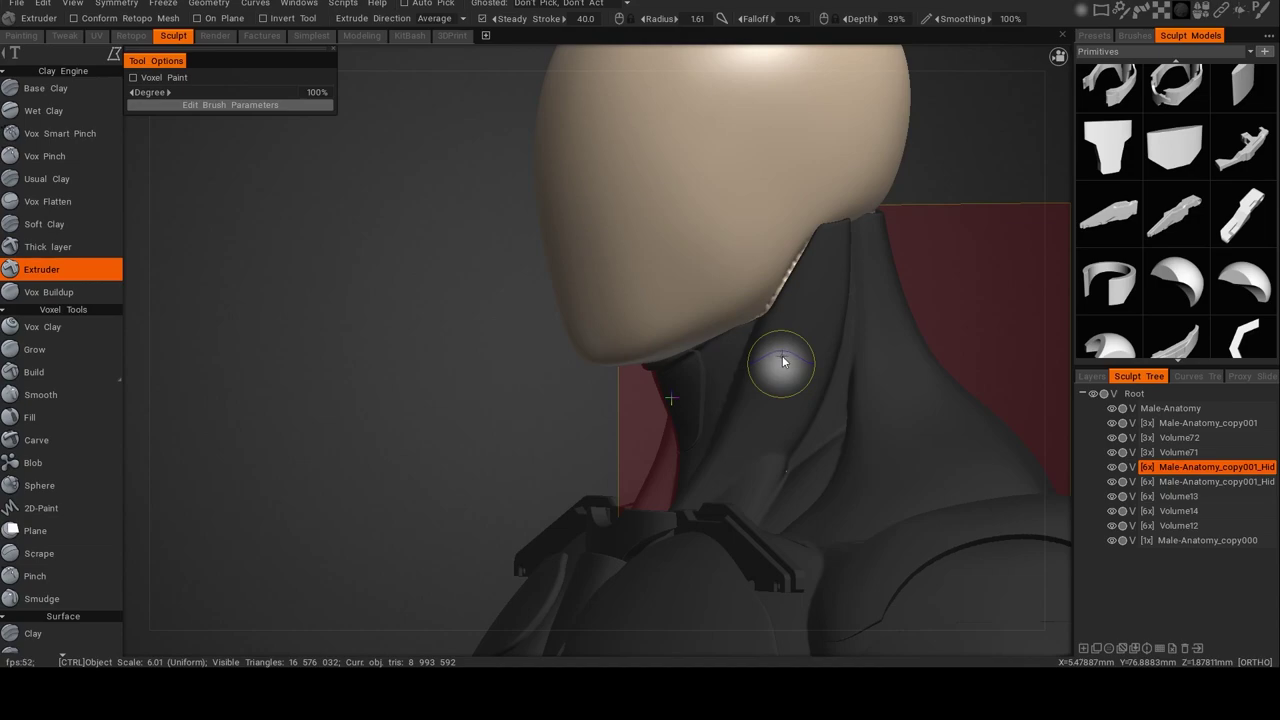
Try extruding an angular region on the side and front of the neck at 39% depth, then undo it.
alt+drag(786, 377, 794, 314)
mouse_move(802, 206)
mouse_down()
mouse_move(795, 296)
mouse_move(757, 382)
mouse_move(674, 458)
mouse_move(612, 432)
mouse_move(632, 262)
mouse_move(796, 196)
mouse_move(787, 254)
mouse_move(1066, 274)
mouse_up()
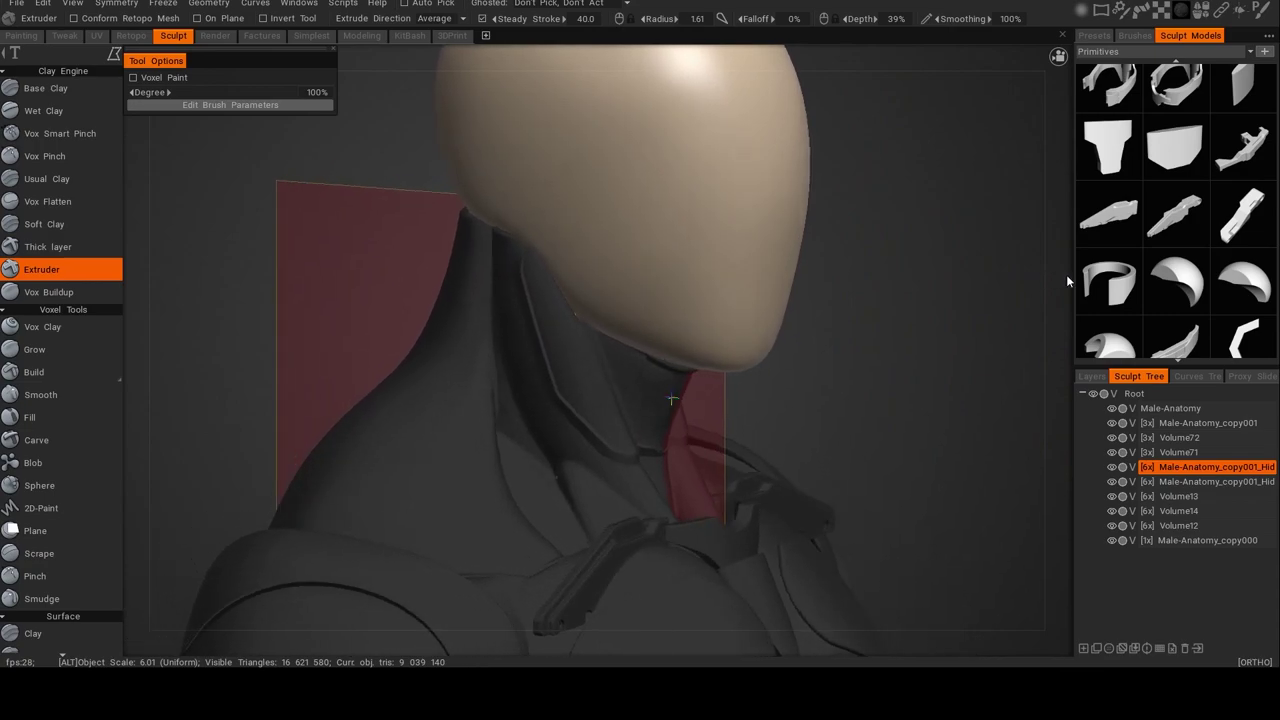
drag(906, 305, 788, 305)
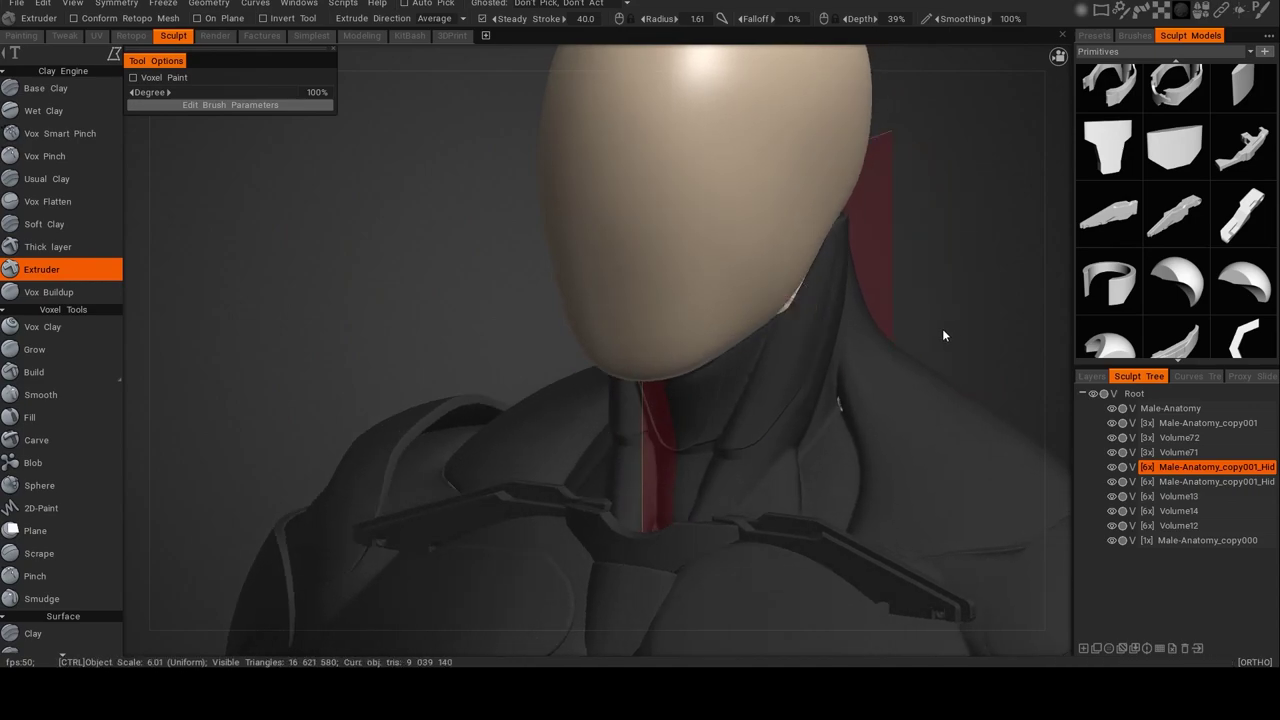
alt+drag(944, 327, 912, 316)
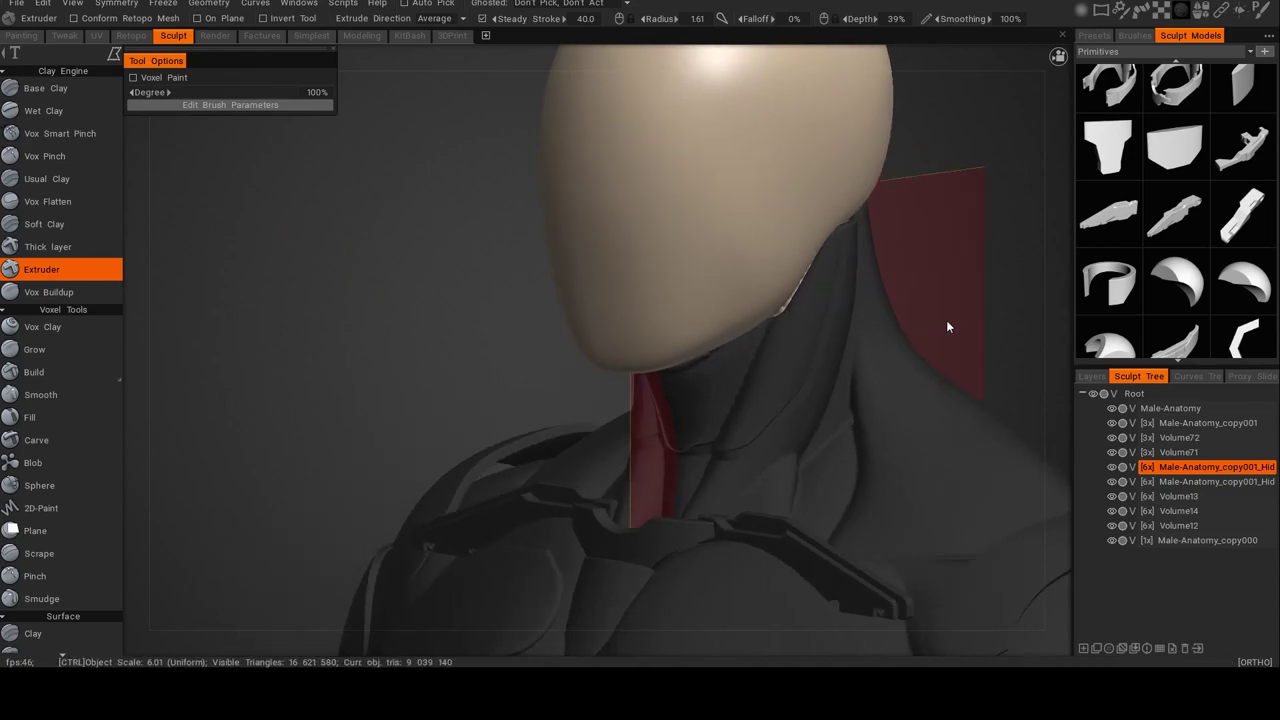
alt+drag(942, 327, 920, 331)
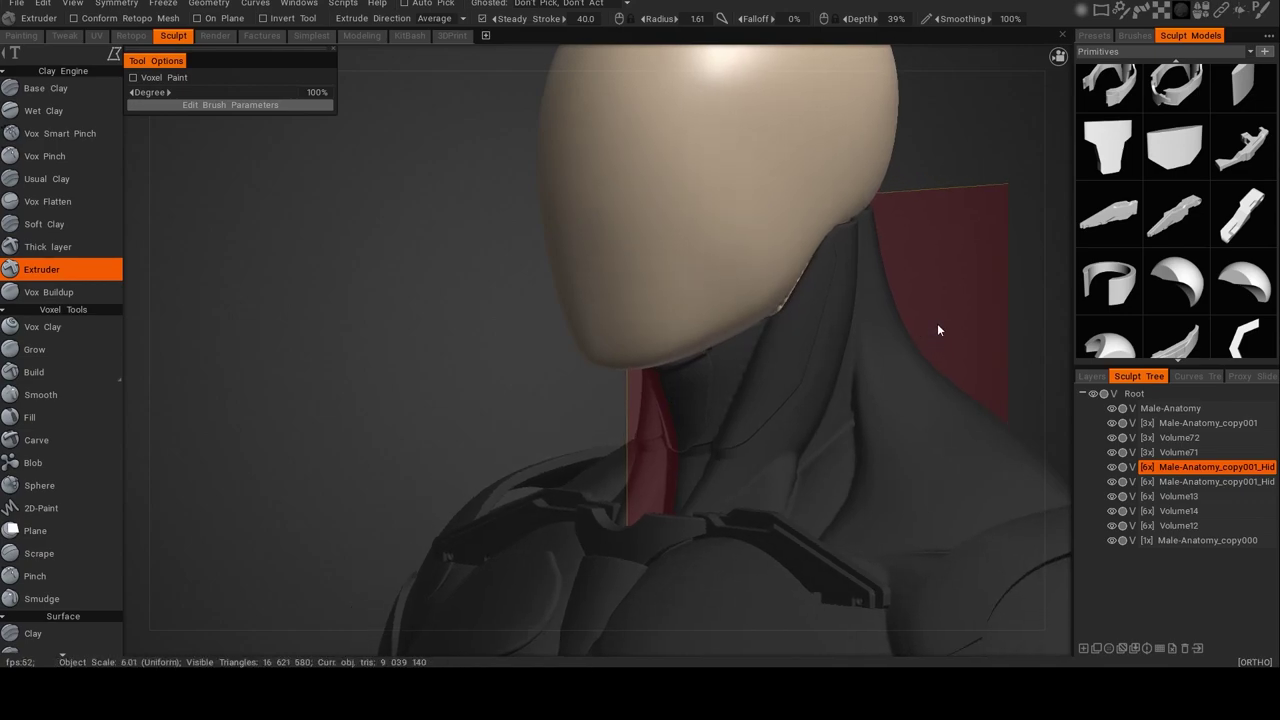
key(ctrl+z)
alt+drag(944, 325, 894, 323)
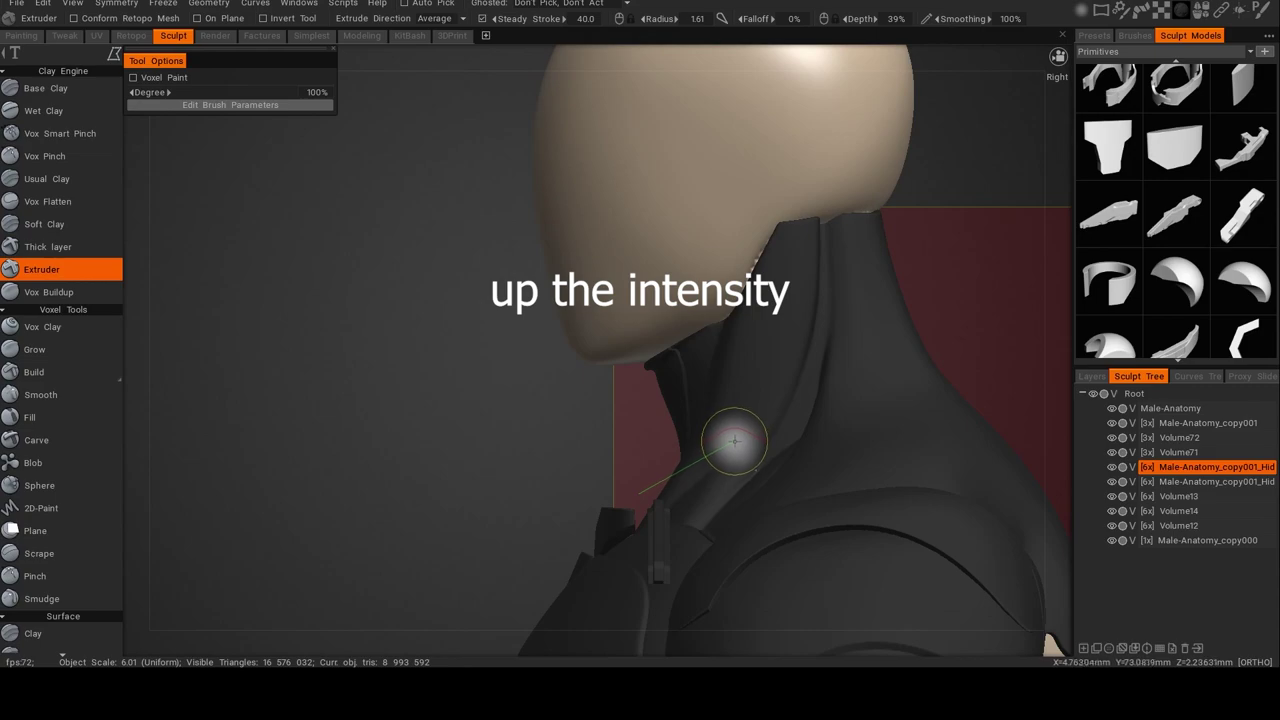
Extrude the front of the neck at 39% depth inside a closed curve running from the jaw corner to the throat base.
mouse_move(730, 458)
mouse_down()
mouse_move(805, 207)
mouse_move(797, 196)
mouse_move(614, 265)
mouse_move(581, 470)
mouse_move(645, 503)
mouse_up()
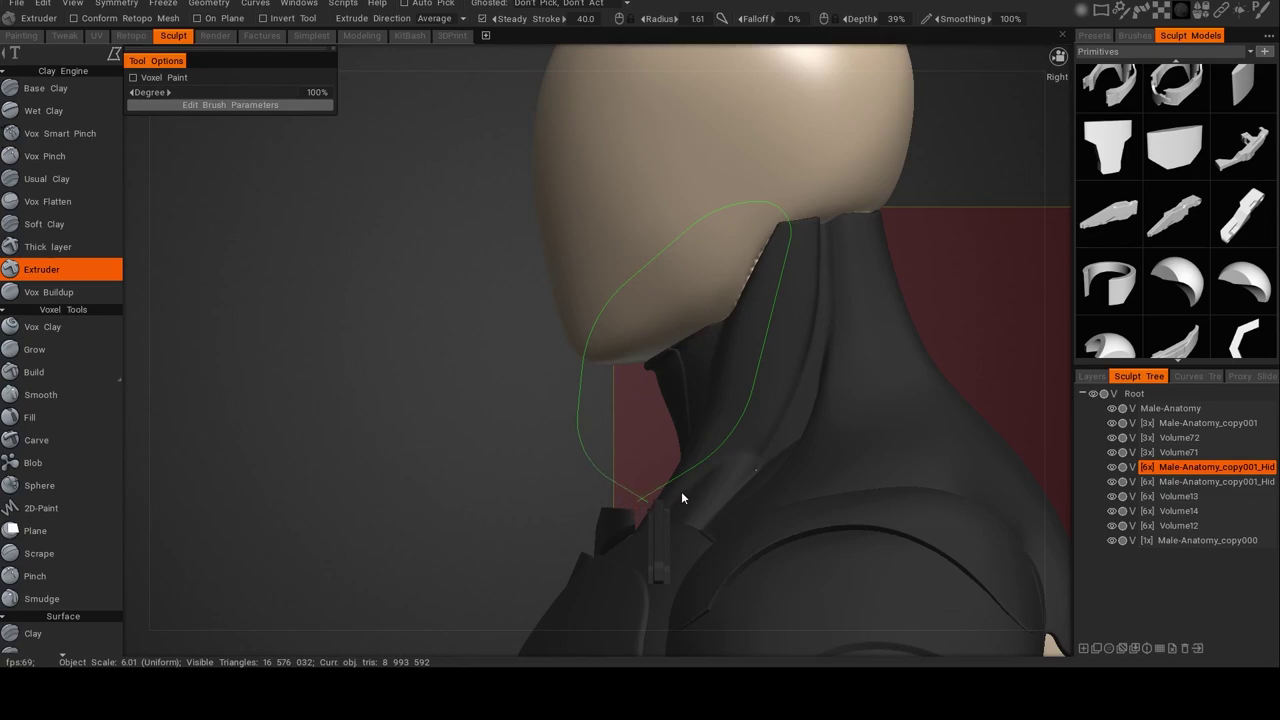
mouse_move(618, 432)
alt+mouse_down()
mouse_move(717, 457)
mouse_move(905, 457)
mouse_move(850, 459)
alt+mouse_up()
mouse_move(788, 433)
alt+mouse_down()
mouse_move(602, 423)
mouse_move(690, 454)
alt+mouse_up()
alt+middle_drag(690, 454, 607, 465)
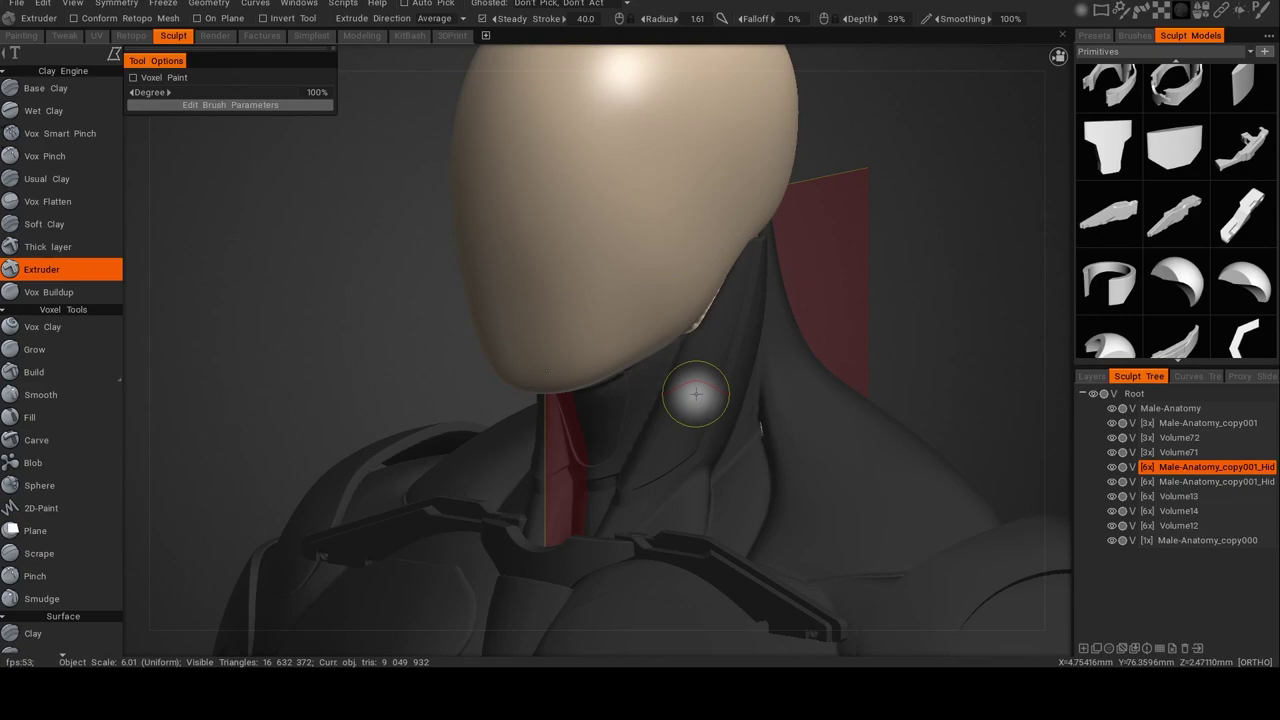
Switch to the Pose tool, view the throat from the front, and undo the last change on the neck volume.
key(p)
alt+drag(698, 403, 729, 402)
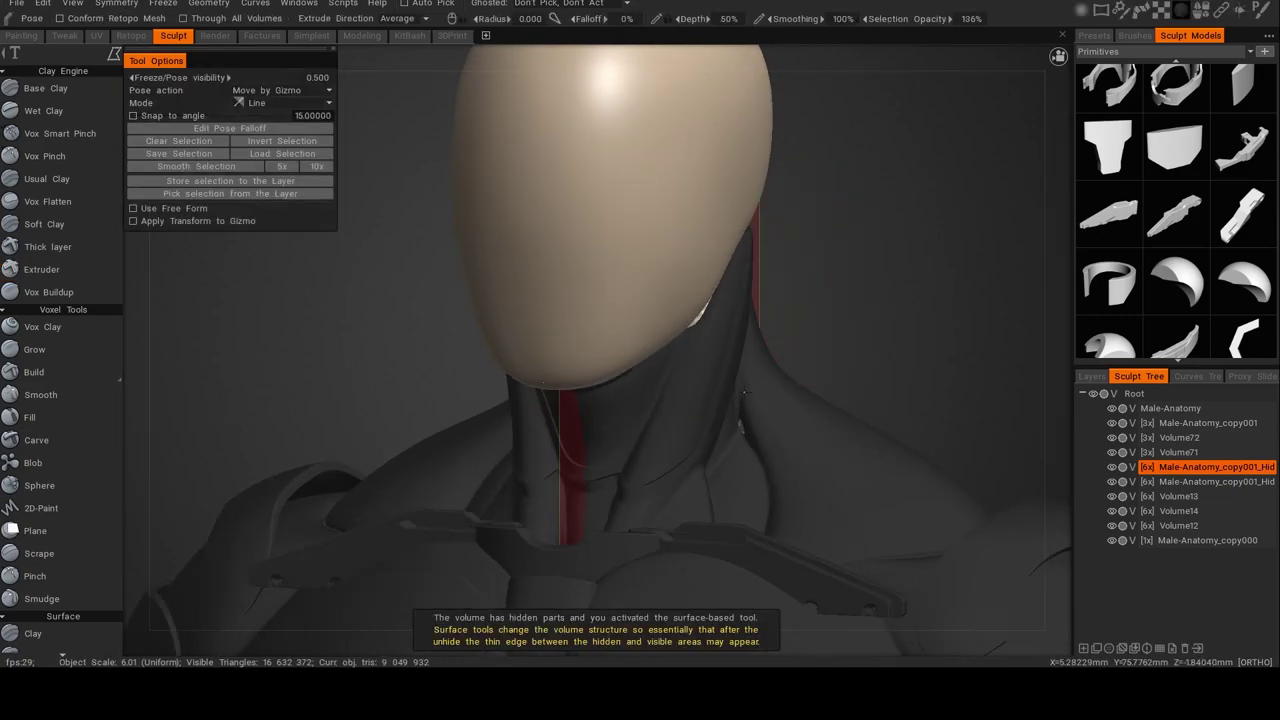
alt+drag(600, 436, 630, 430)
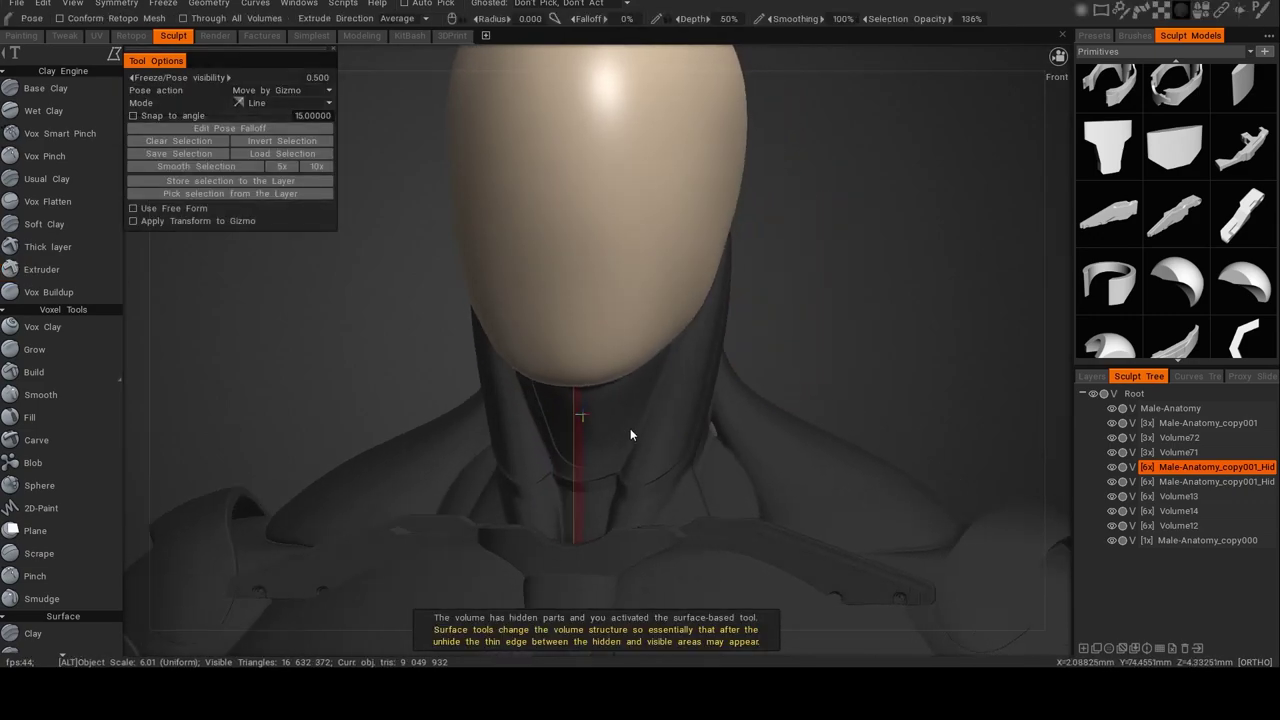
alt+drag(667, 382, 701, 425)
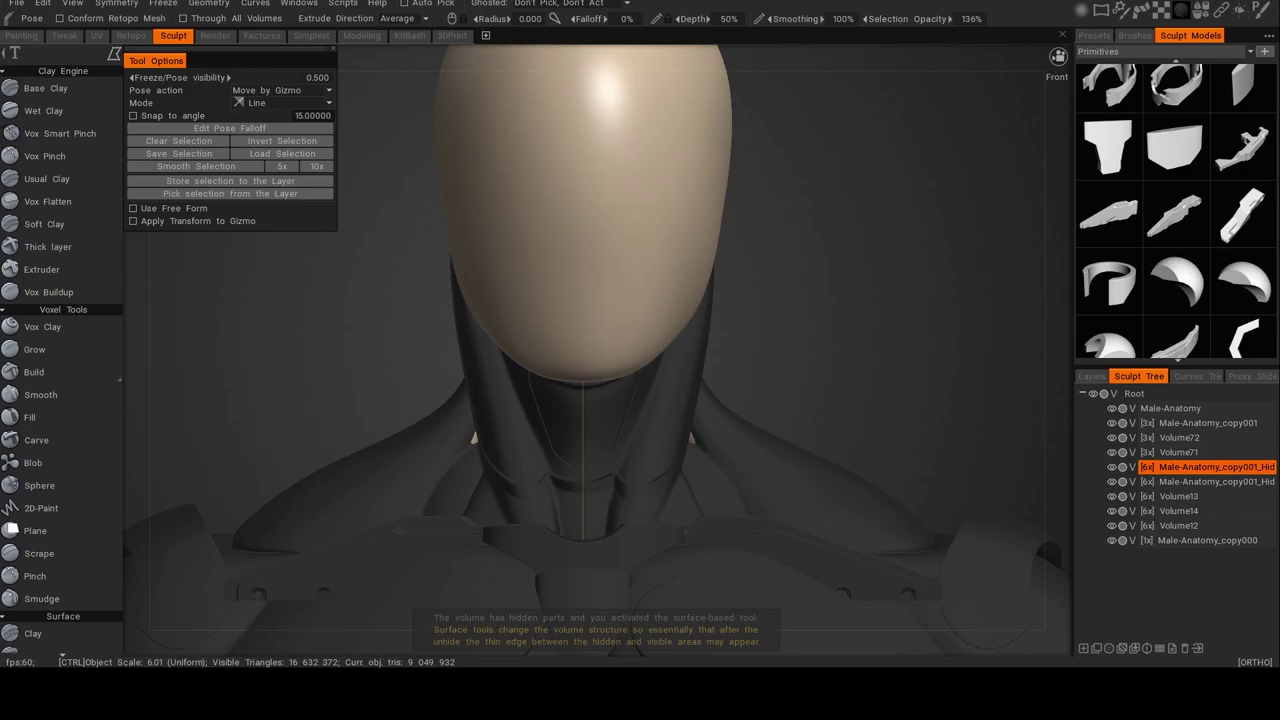
key(ctrl+z)
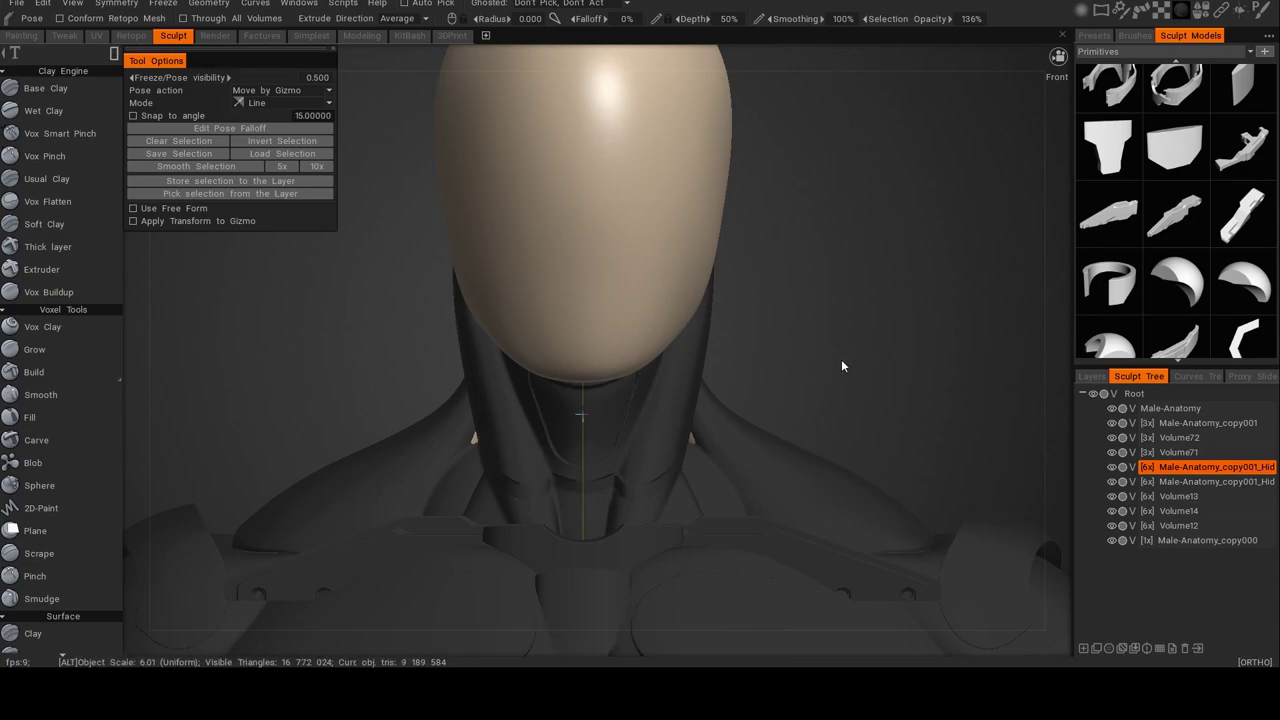
Try selecting the upper half of the neck with a rectangular Pose selection from the front view, then clear the selection.
alt+drag(858, 362, 885, 363)
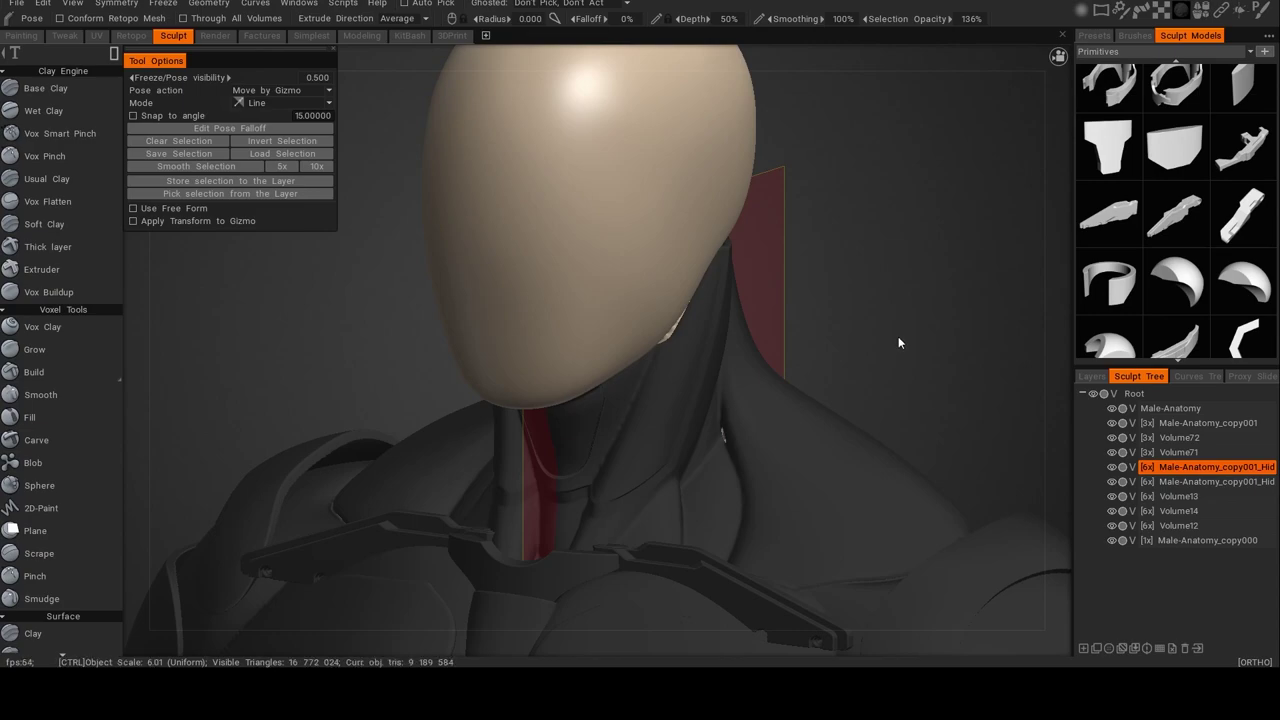
alt+shift+drag(951, 311, 936, 268)
drag(950, 223, 561, 450)
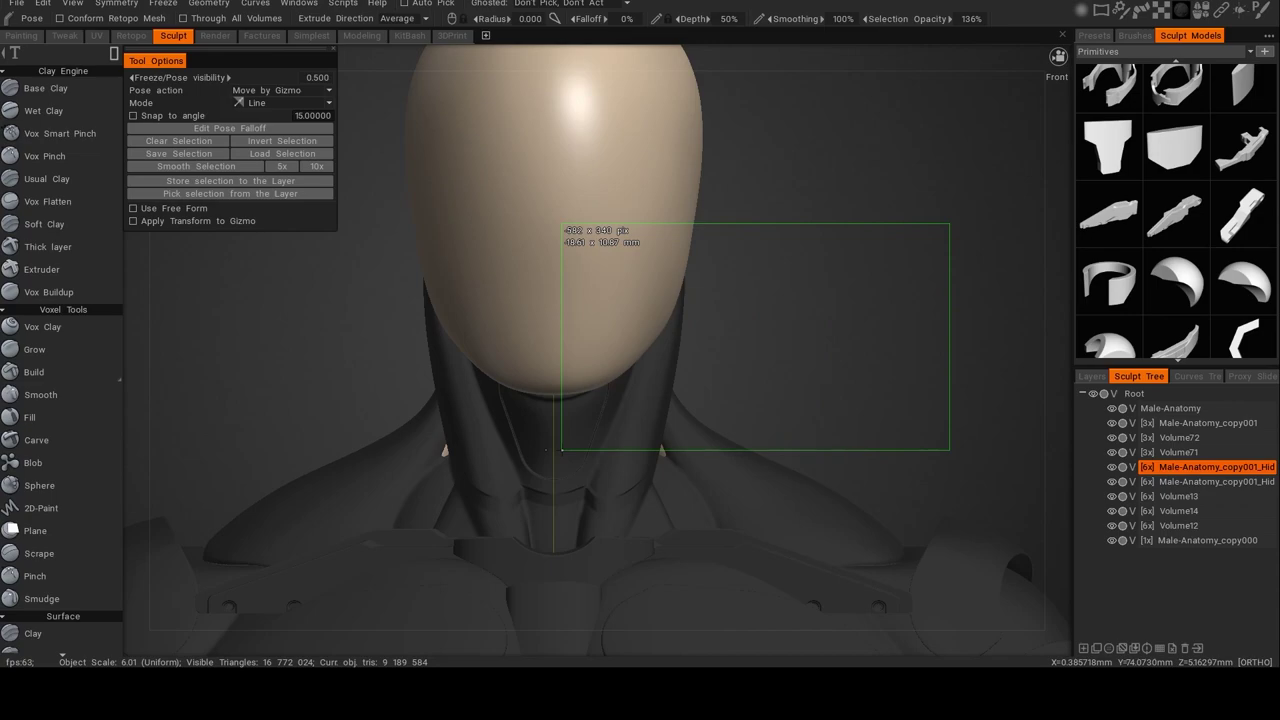
drag(561, 450, 561, 450)
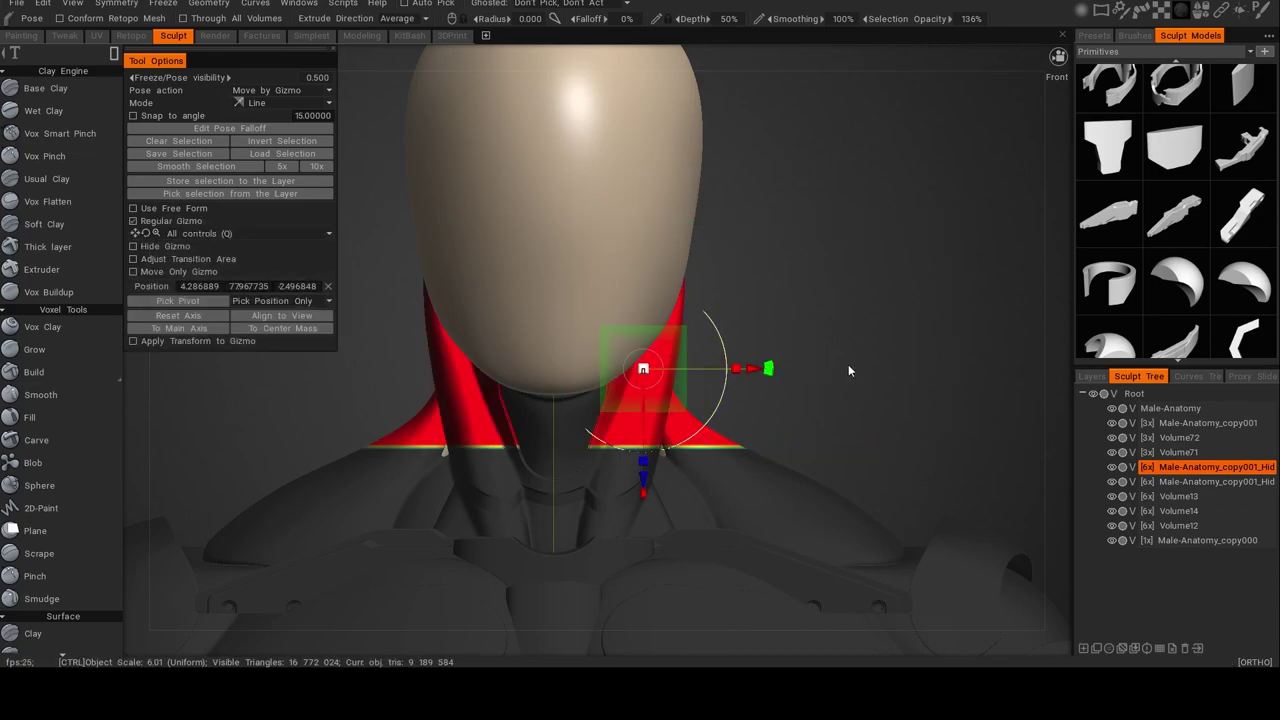
key(ctrl+d)
alt+drag(835, 387, 712, 441)
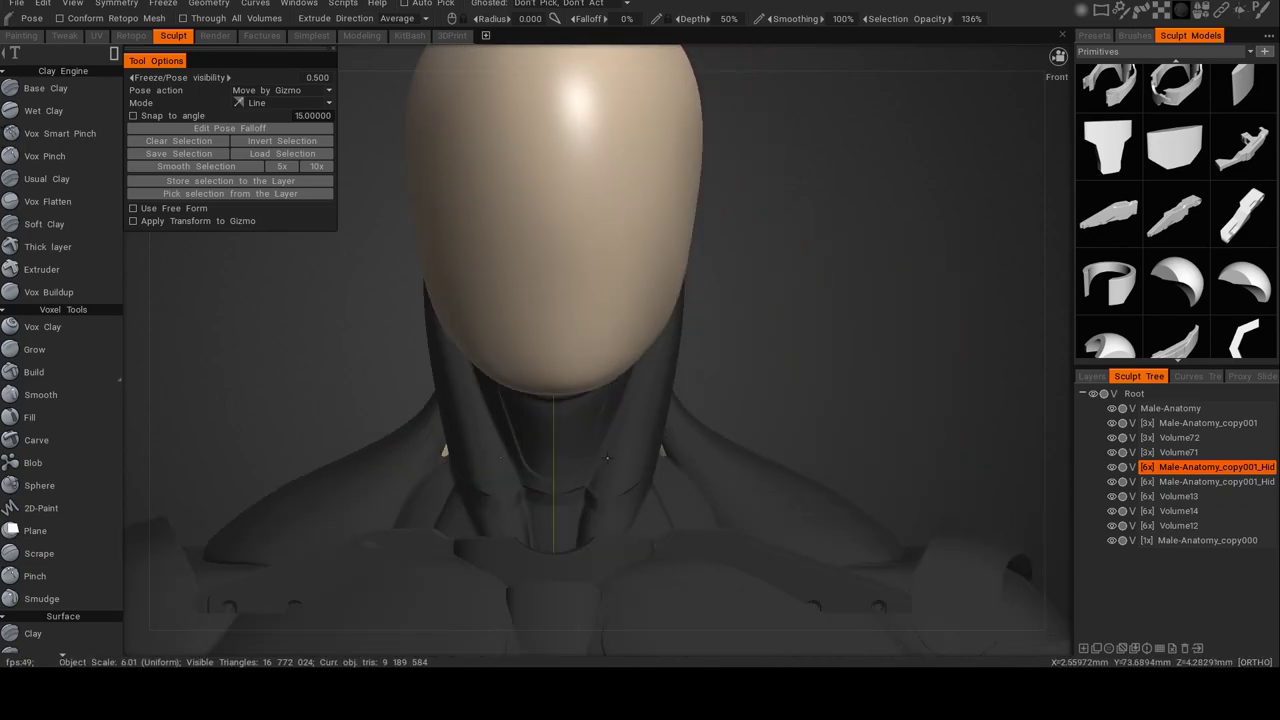
Select a narrow slanted strip on the side of the neck beside the throat panel with a closed polygon Pose selection.
key(e)
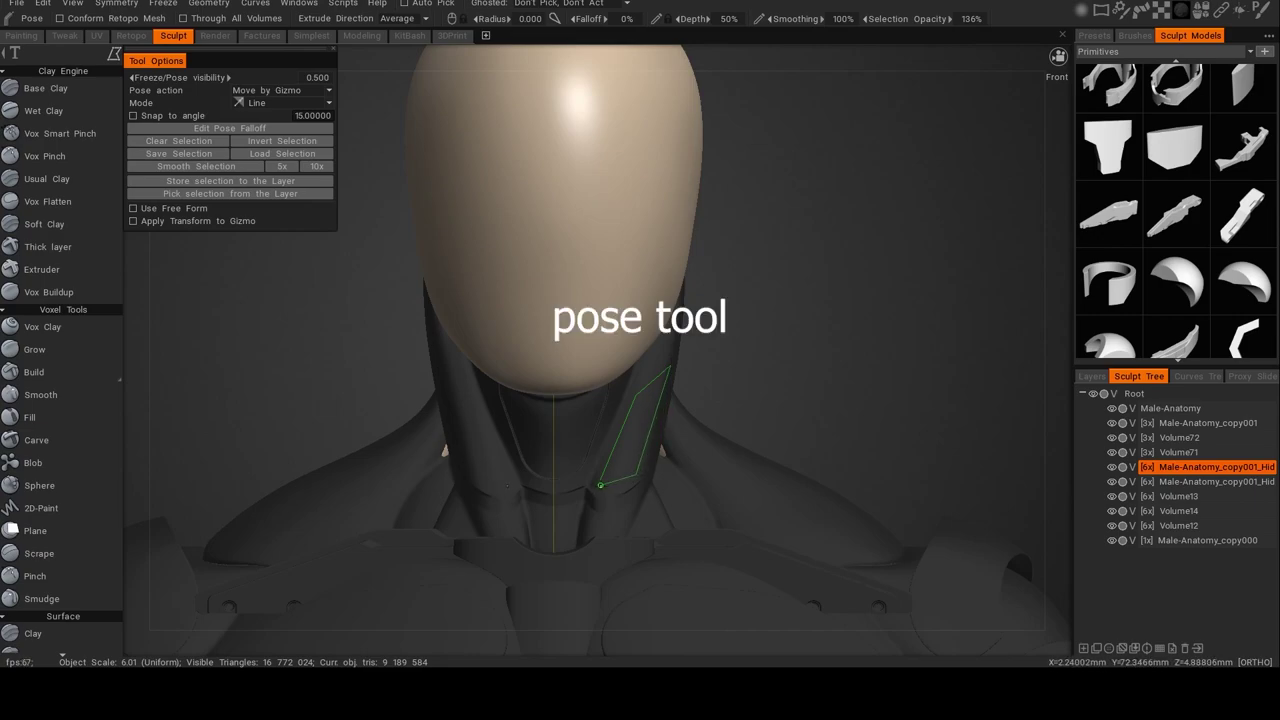
click(600, 485)
alt+drag(575, 488, 724, 500)
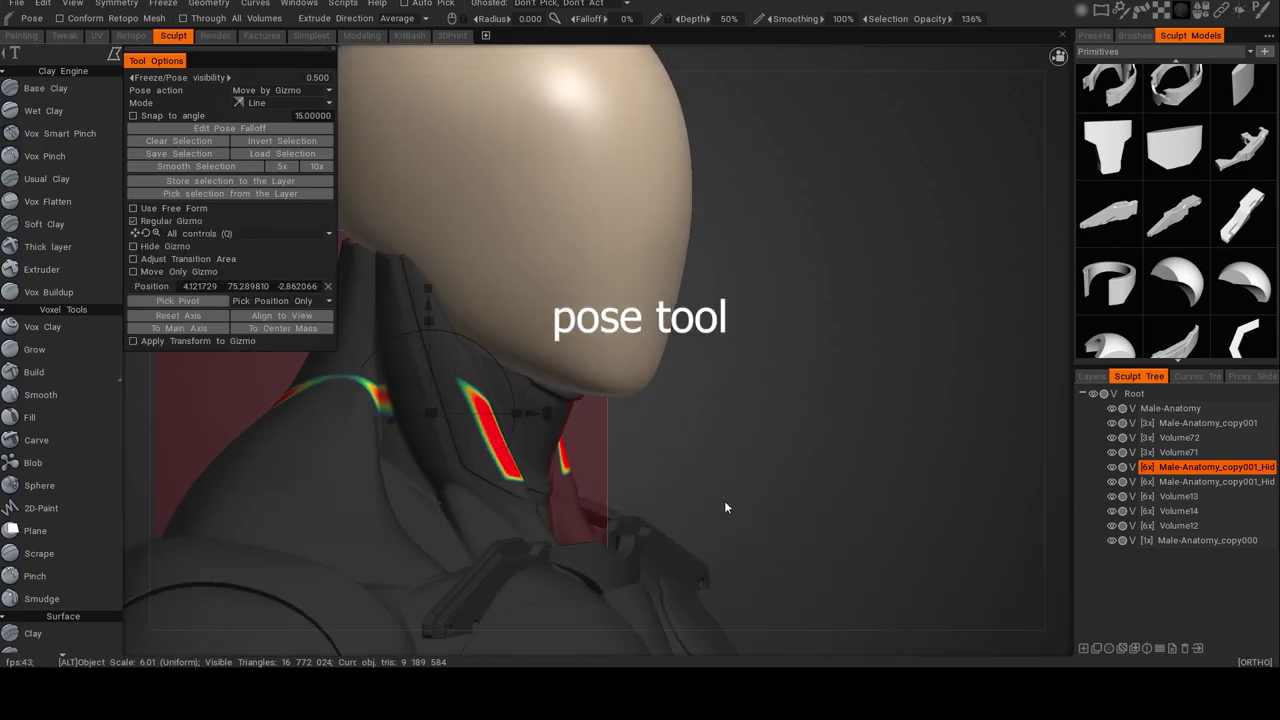
alt+drag(444, 497, 524, 505)
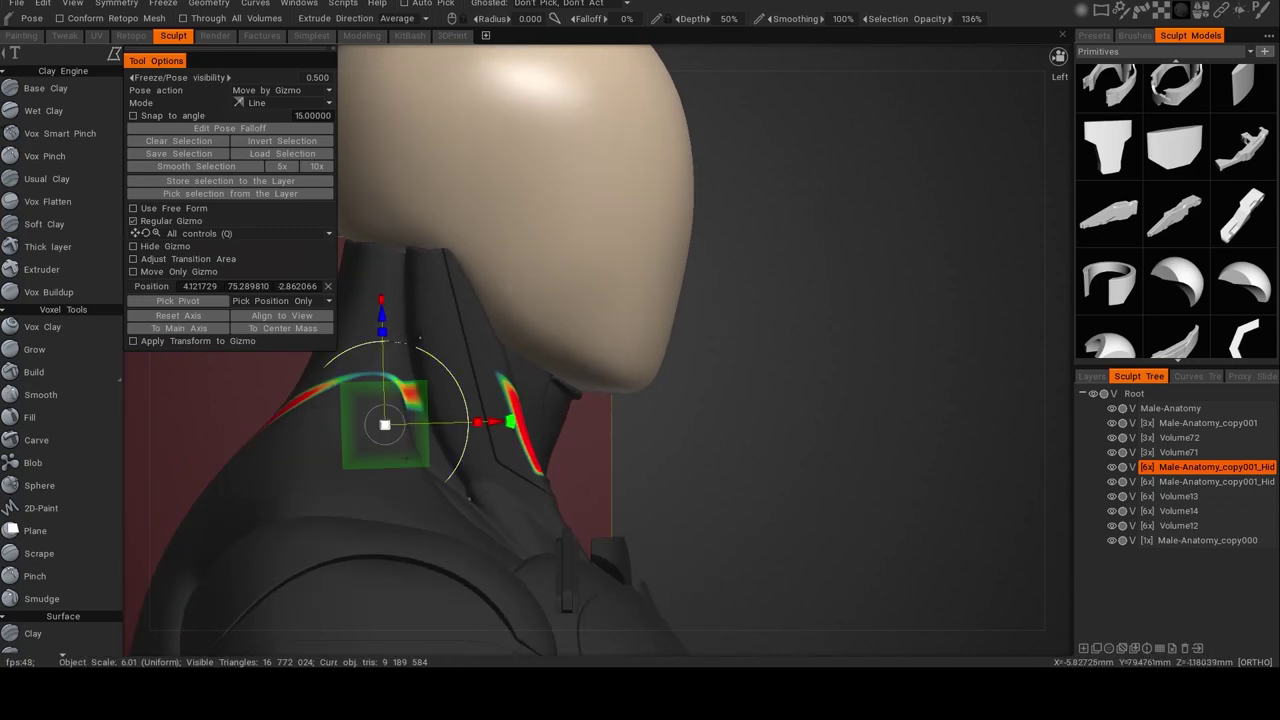
alt+middle_drag(476, 336, 567, 352)
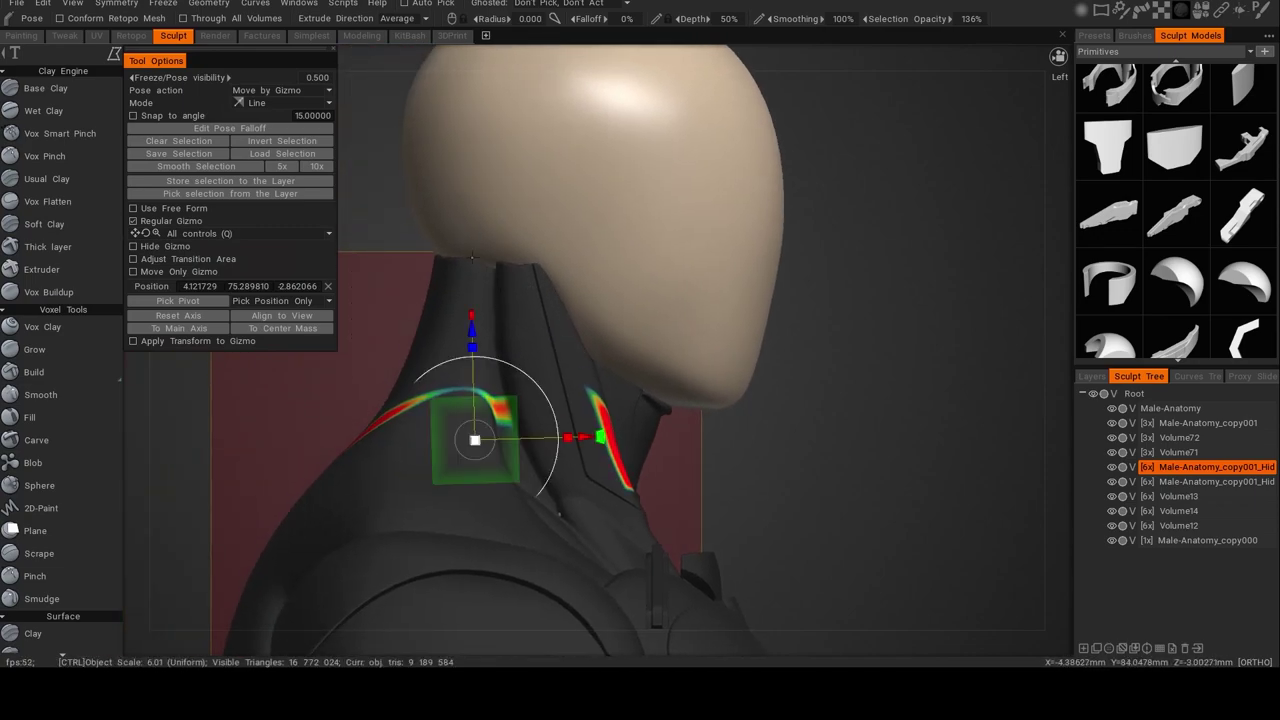
Deselect the rear neck and shoulder area inside a closed polygon in the left view, keeping only the front neck strips selected.
click(391, 209)
click(556, 358)
click(585, 550)
click(286, 596)
mouse_move(242, 597)
mouse_down()
mouse_move(200, 457)
mouse_move(349, 270)
mouse_up()
drag(385, 213, 391, 212)
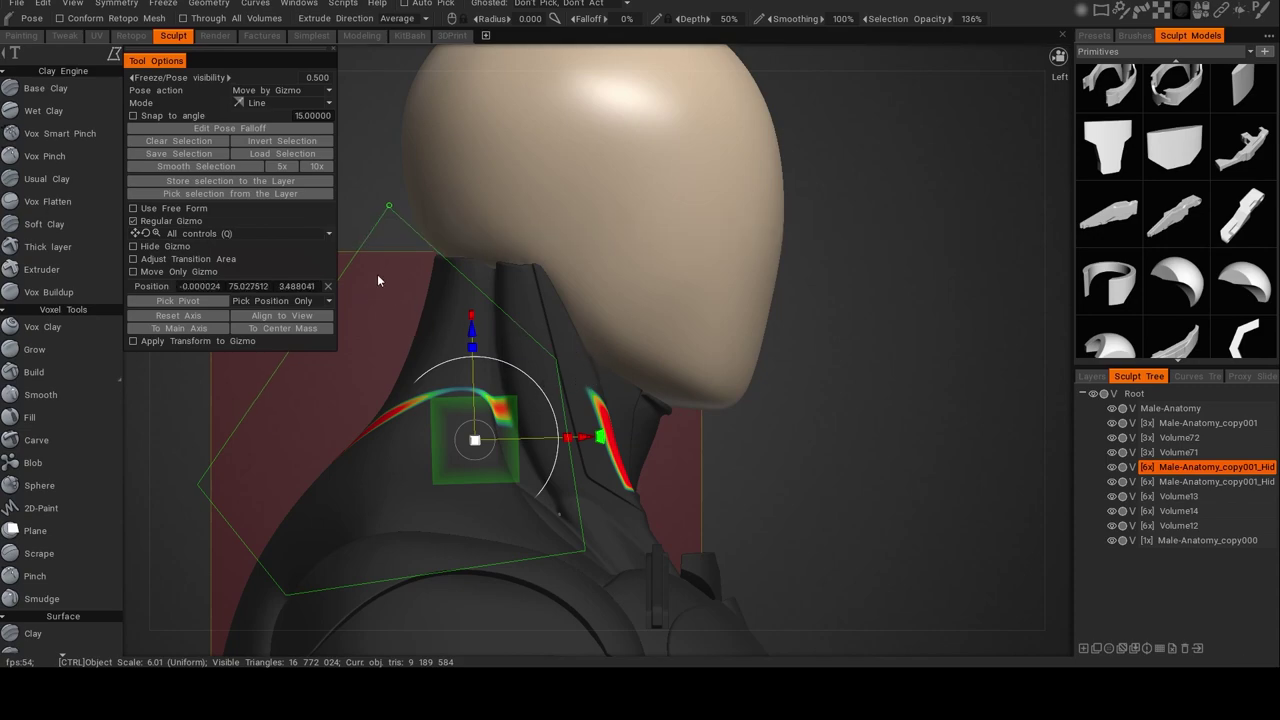
ctrl+click(395, 216)
Reshape the selected front neck strips from the front view and apply the pose edit by switching to the Move tool.
alt+drag(818, 362, 695, 411)
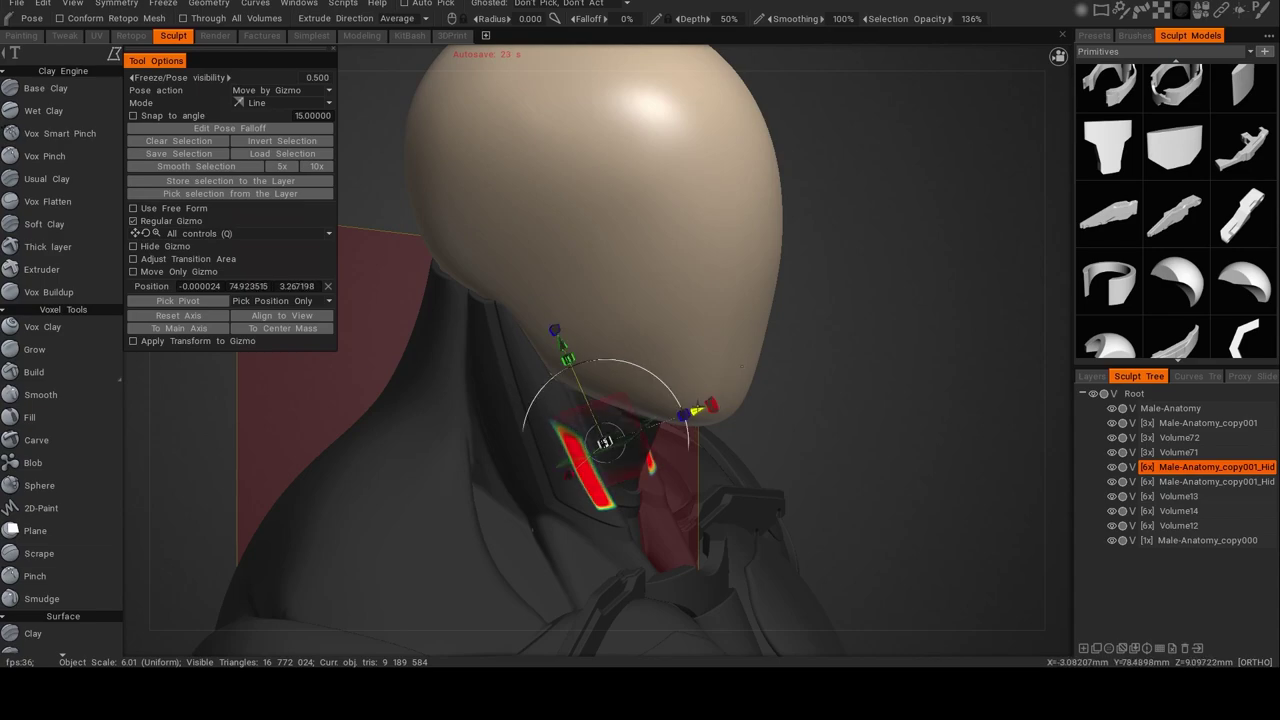
alt+drag(834, 376, 719, 368)
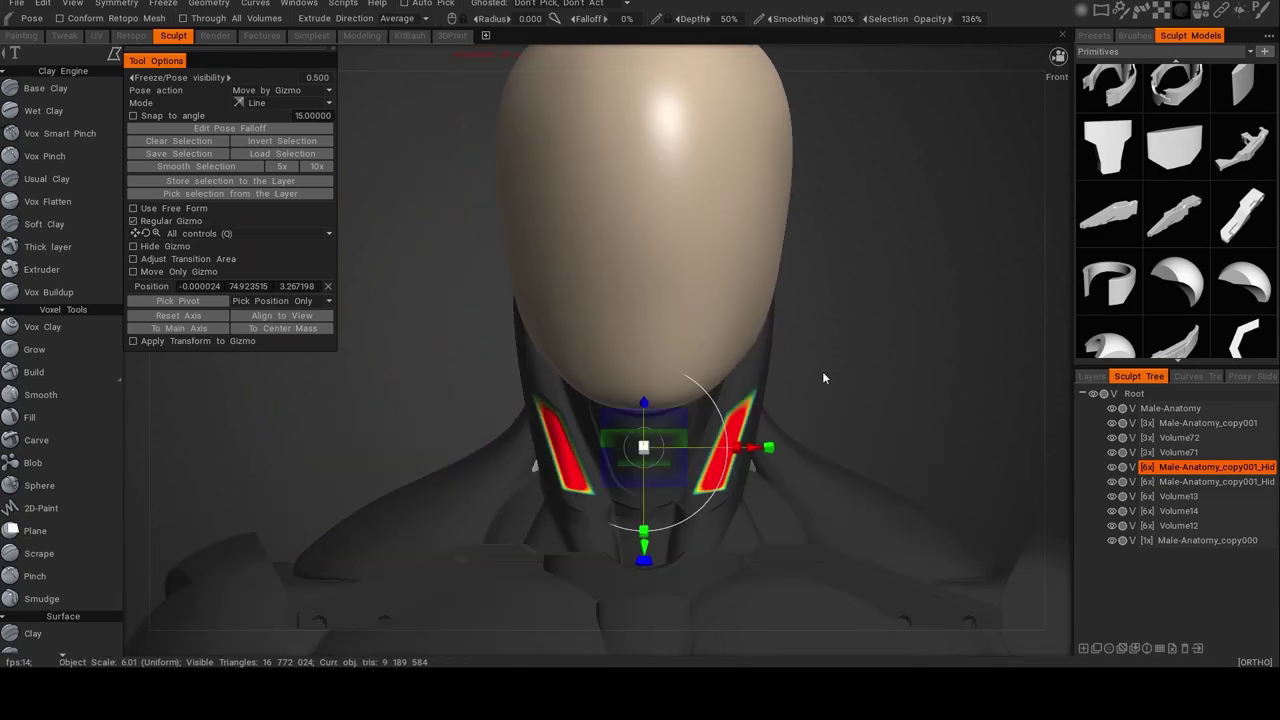
key(m)
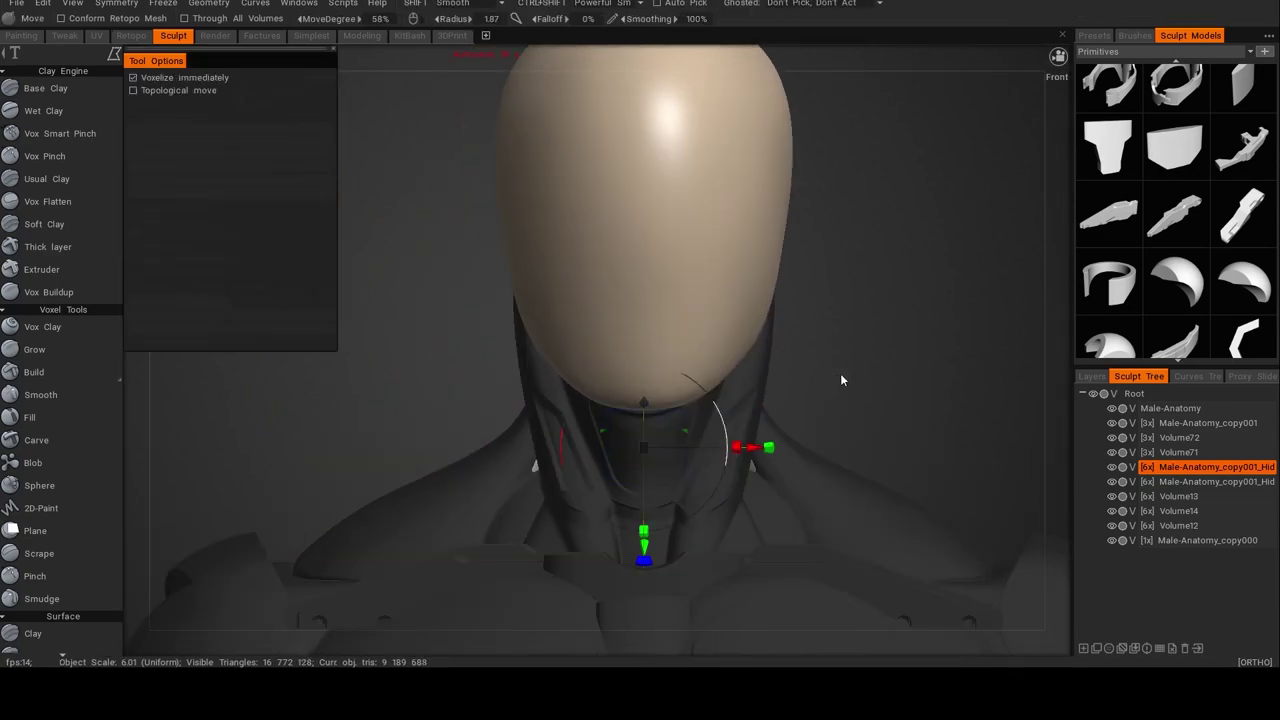
Select a narrow triangular patch on the side of the neck behind the jaw with a closed polygon Pose selection.
key(p)
alt+drag(846, 375, 789, 381)
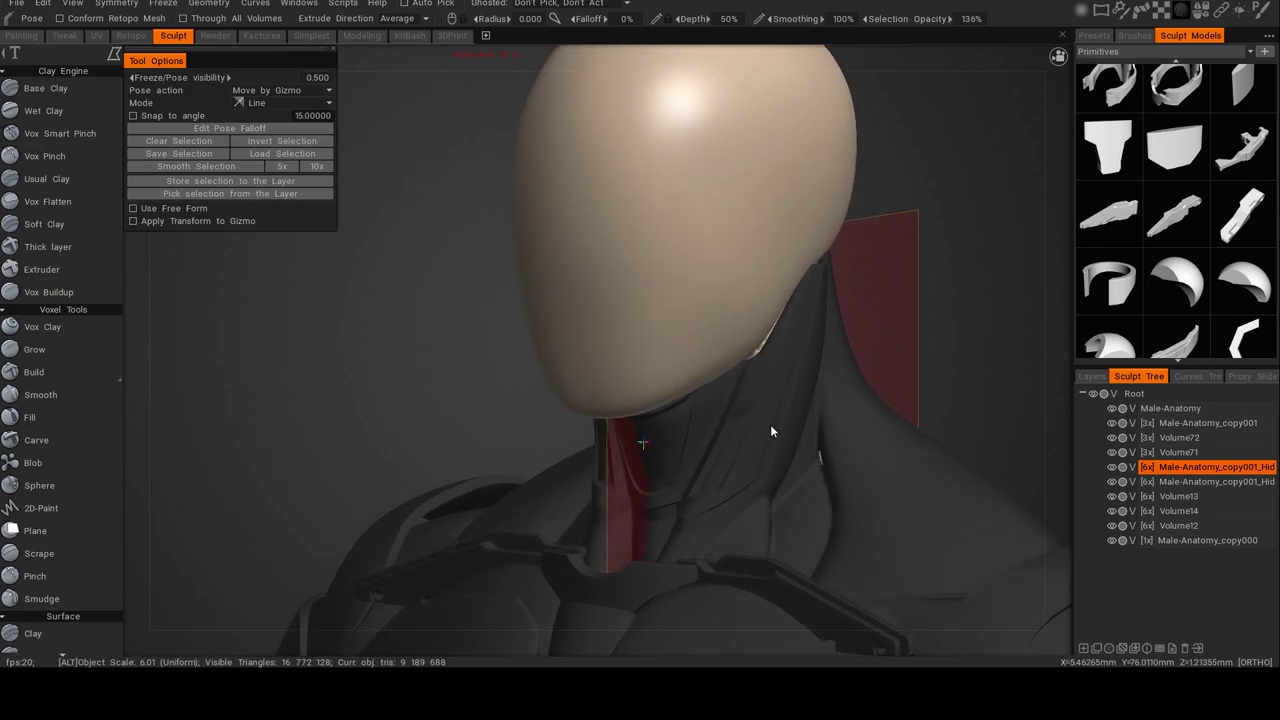
alt+drag(777, 428, 729, 437)
alt+middle_drag(729, 437, 667, 473)
alt+drag(667, 468, 704, 438)
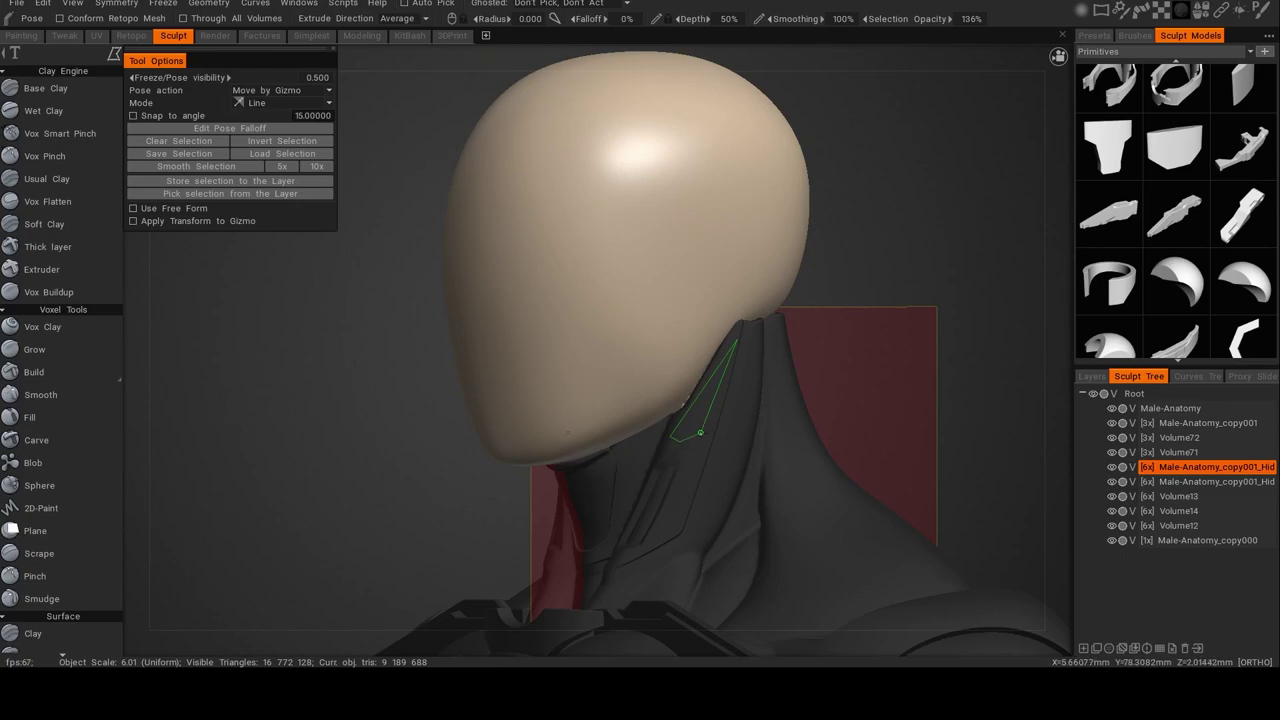
double_click(700, 433)
alt+drag(616, 431, 953, 427)
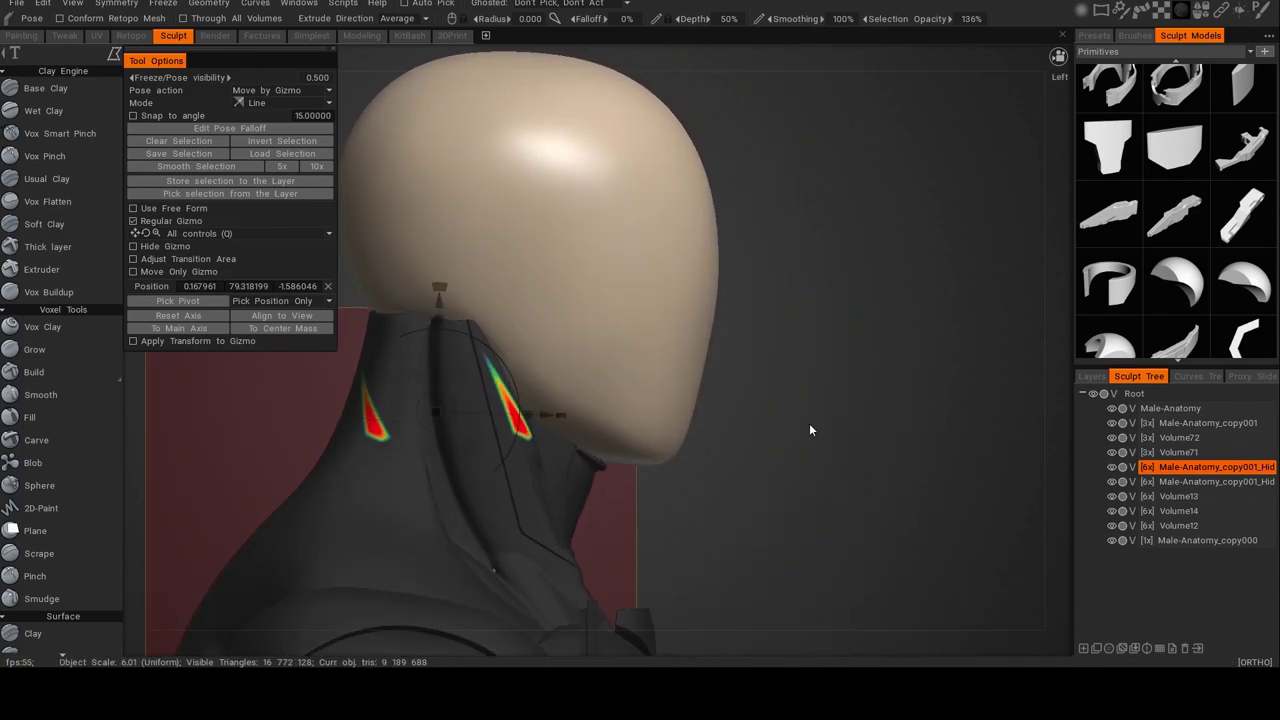
Deselect the patch on the back of the neck with a closed polygon in the left view, keeping the one behind the jaw.
alt+middle_drag(339, 359, 435, 352)
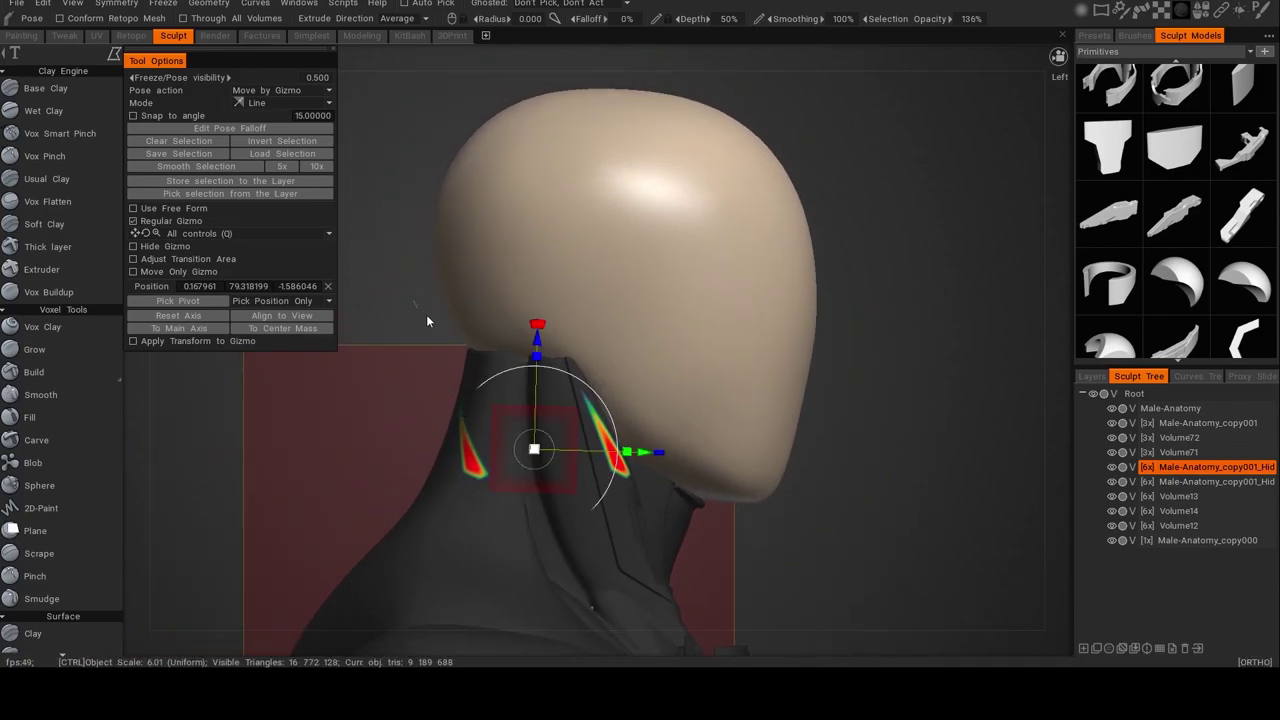
click(550, 544)
click(409, 577)
click(306, 464)
click(344, 381)
click(415, 299)
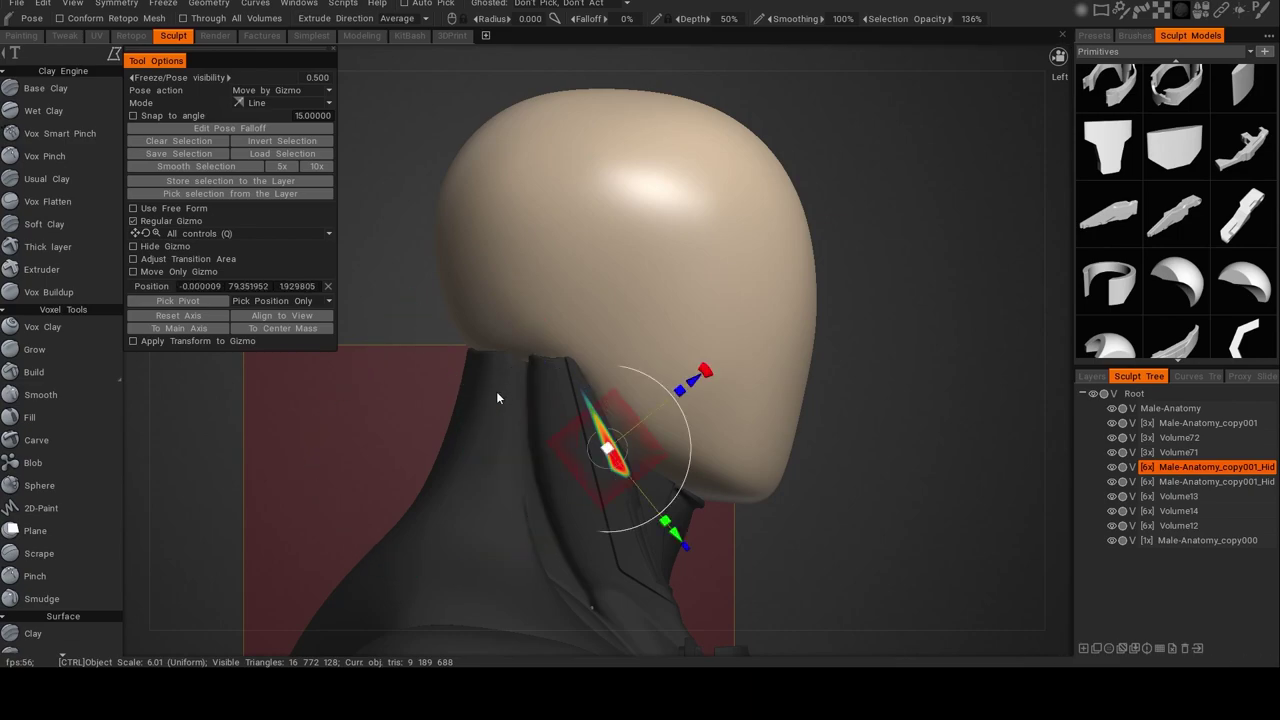
alt+drag(688, 412, 444, 424)
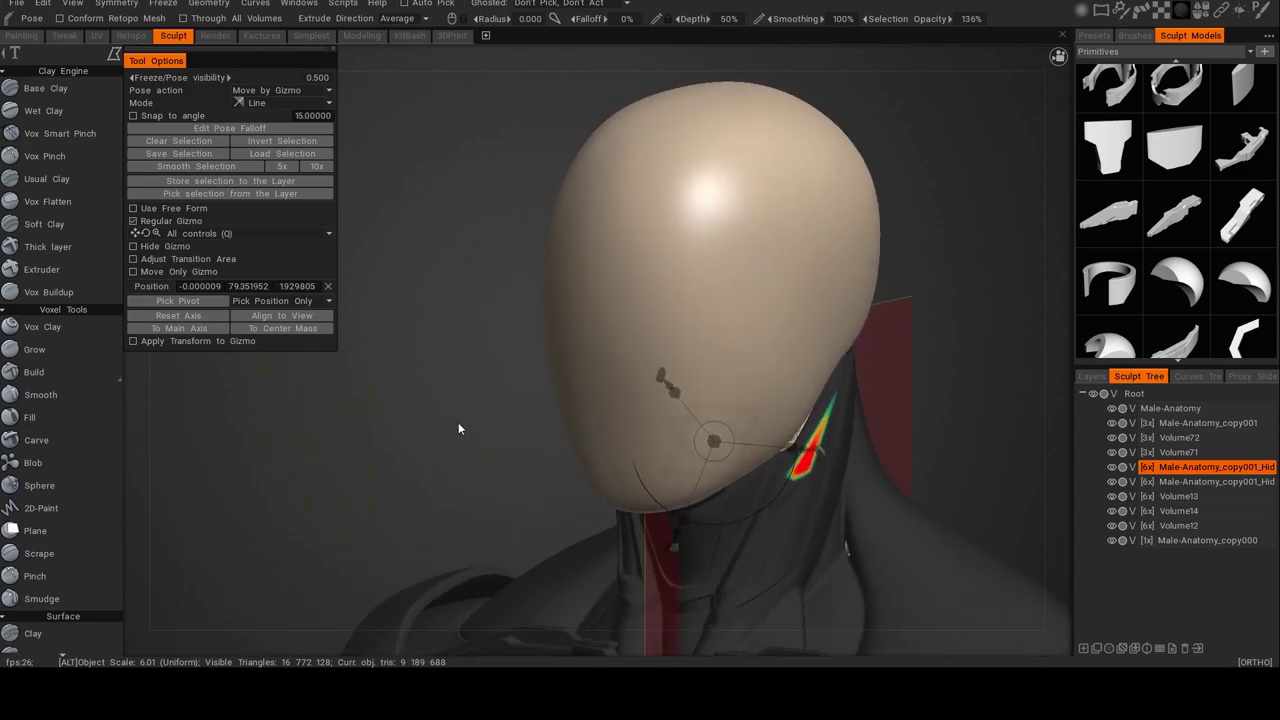
Try shifting the selected jaw-side patch sideways with the Pose gizmo, then undo it.
drag(803, 449, 806, 449)
drag(717, 441, 722, 441)
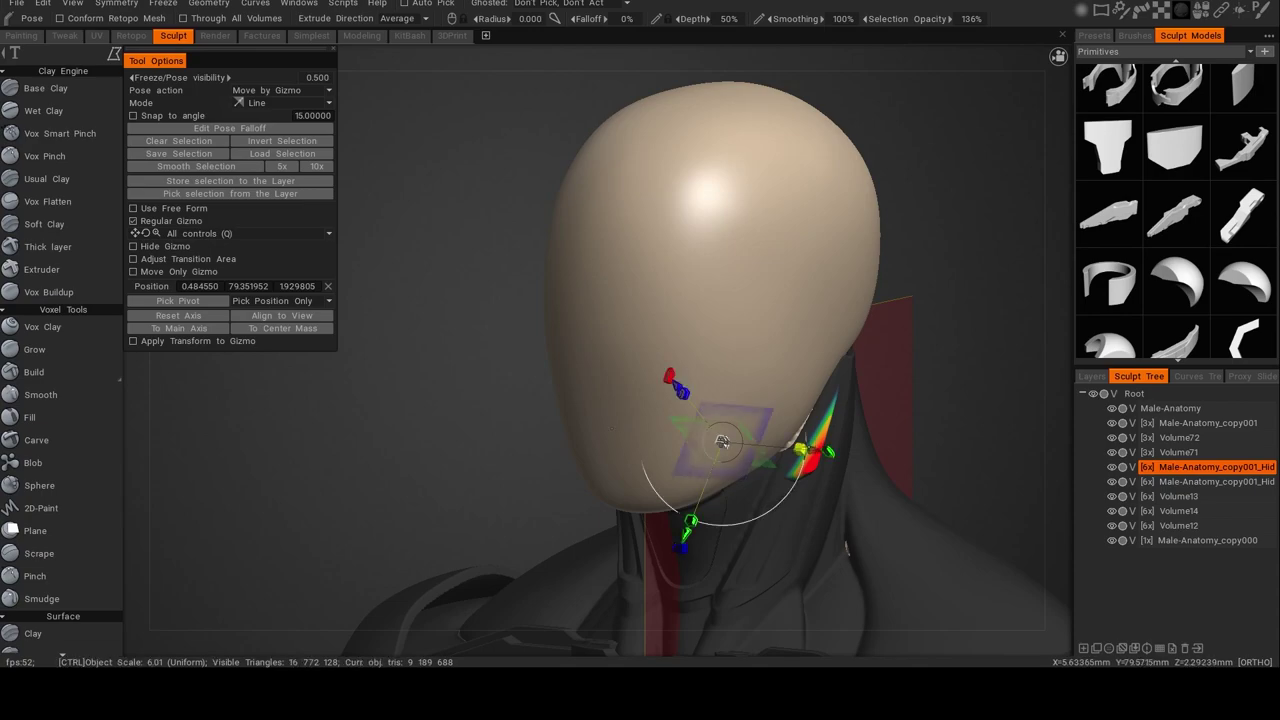
key(ctrl+z)
Reshape the selected patch behind the jaw with the Pose gizmo and apply the edit by switching to the Move tool.
alt+drag(944, 399, 990, 400)
mouse_move(801, 443)
shift+mouse_down()
mouse_move(894, 444)
mouse_move(953, 415)
mouse_move(890, 444)
mouse_move(808, 451)
shift+mouse_up()
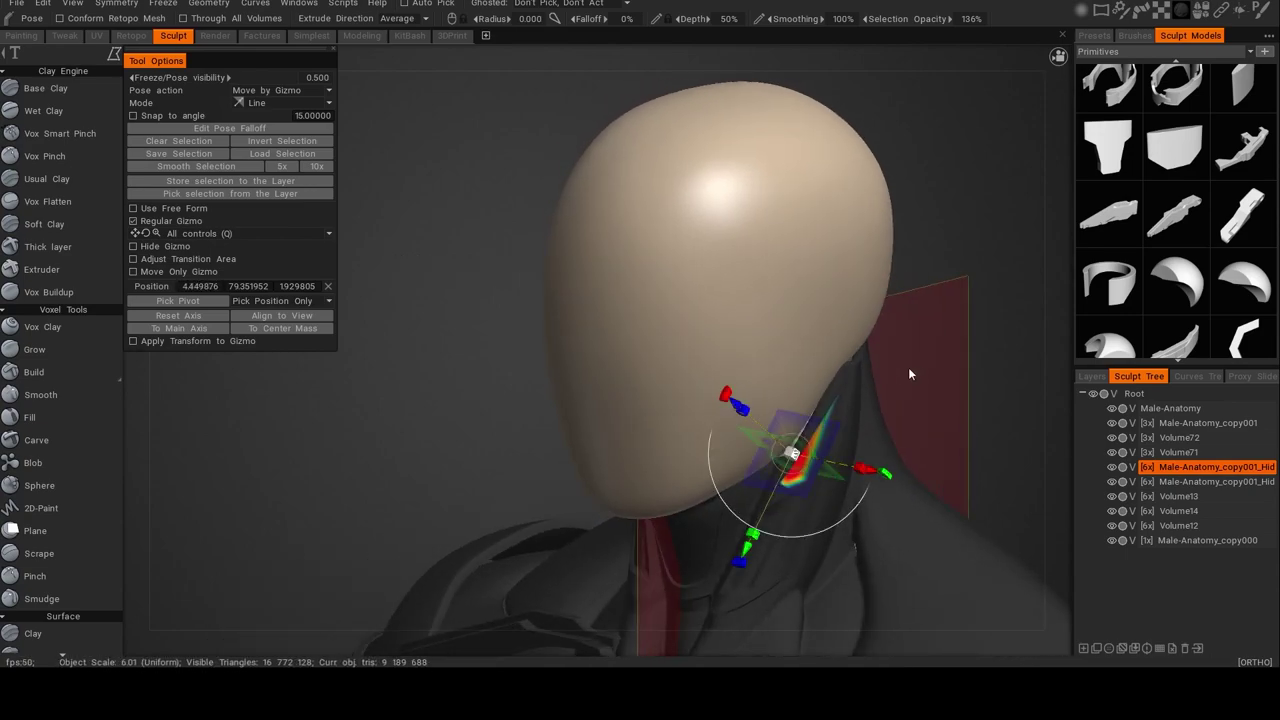
key(m)
alt+middle_drag(860, 392, 766, 314)
alt+drag(702, 370, 720, 415)
alt+middle_drag(884, 400, 855, 328)
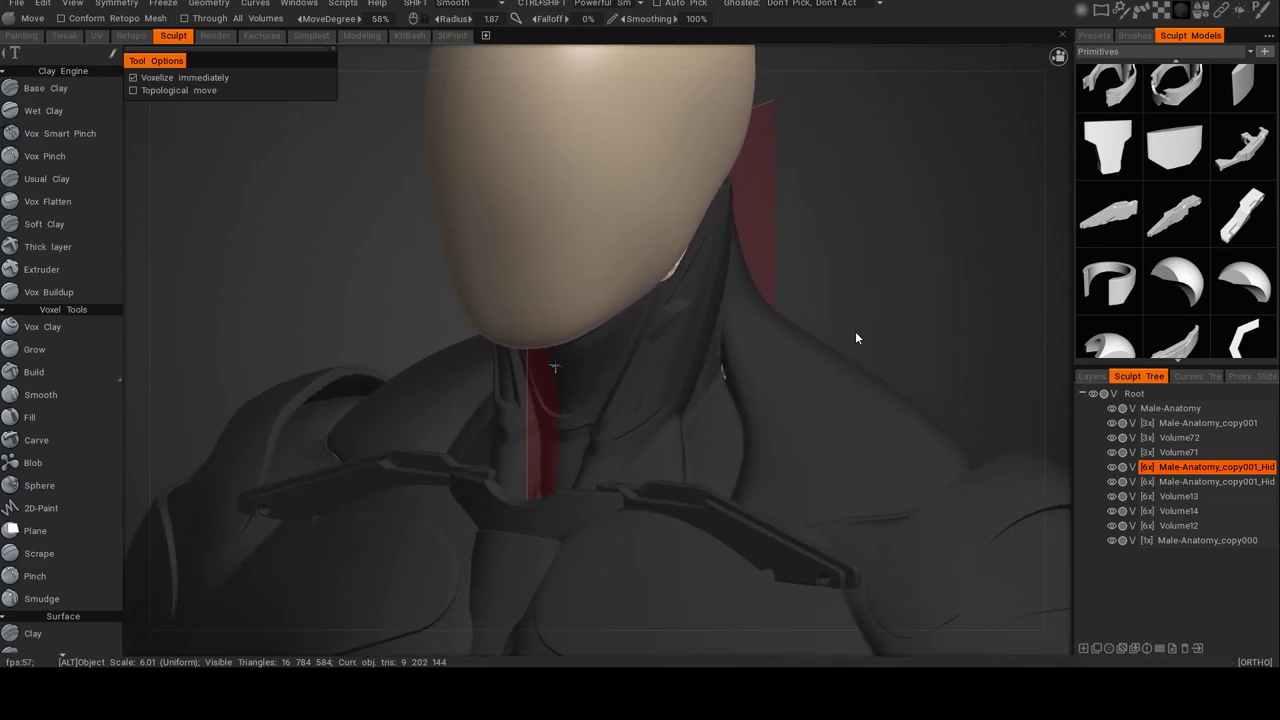
alt+drag(865, 320, 799, 258)
Pick the neck suit volume and hide its shoulder-top area with Vox Hide inside a closed polygon between neck and upper arm.
key(h)
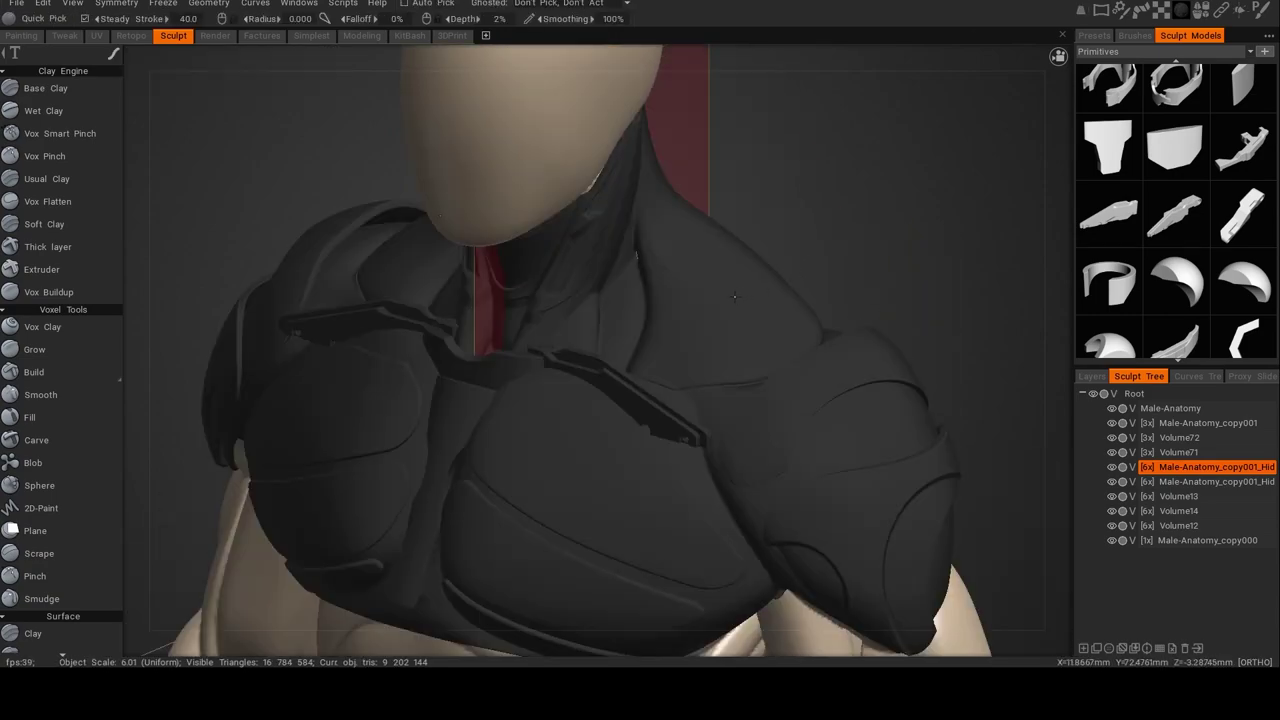
mouse_move(740, 317)
alt+mouse_down()
mouse_move(712, 325)
mouse_move(750, 315)
mouse_move(773, 288)
alt+mouse_up()
click(787, 392)
click(746, 312)
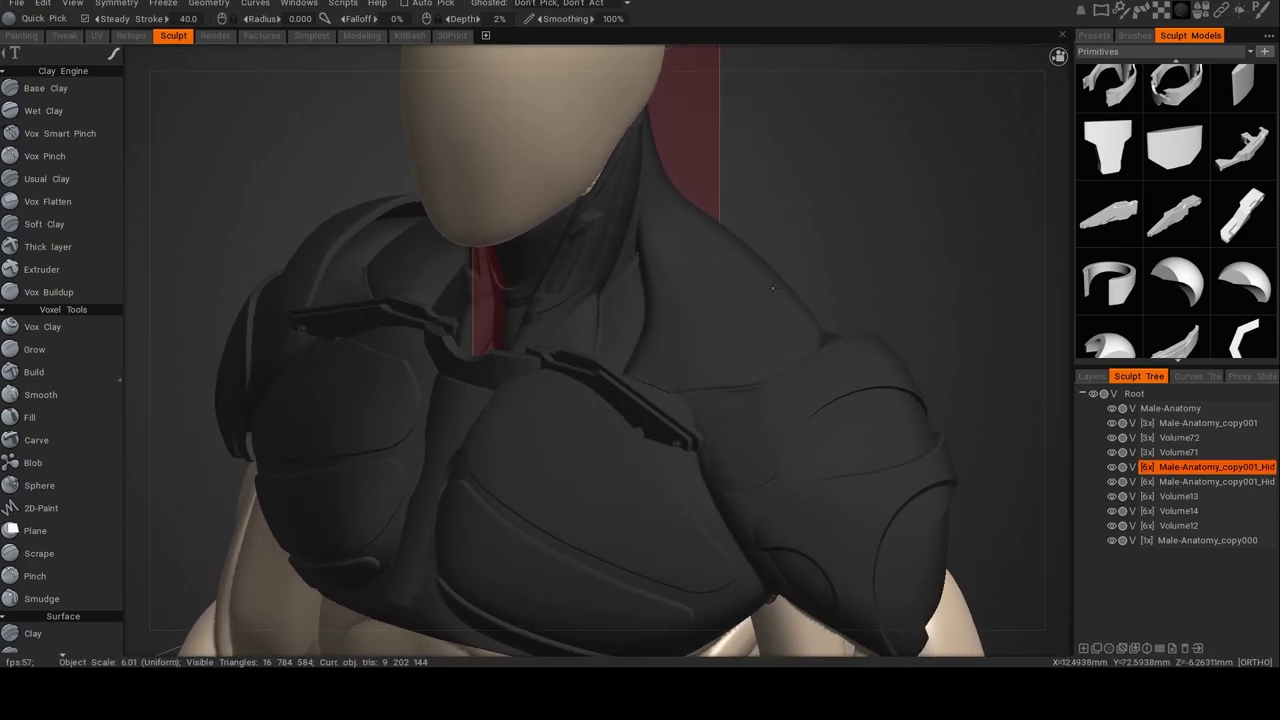
key(v)
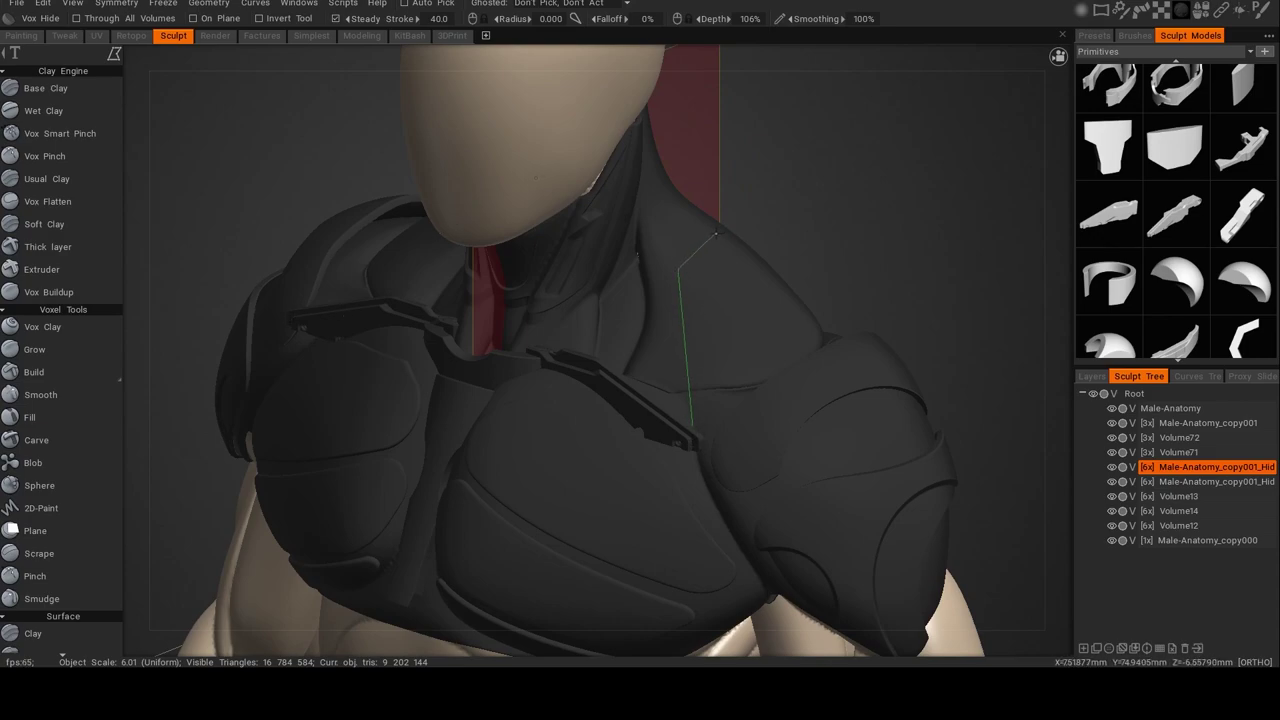
click(716, 234)
click(845, 317)
click(830, 432)
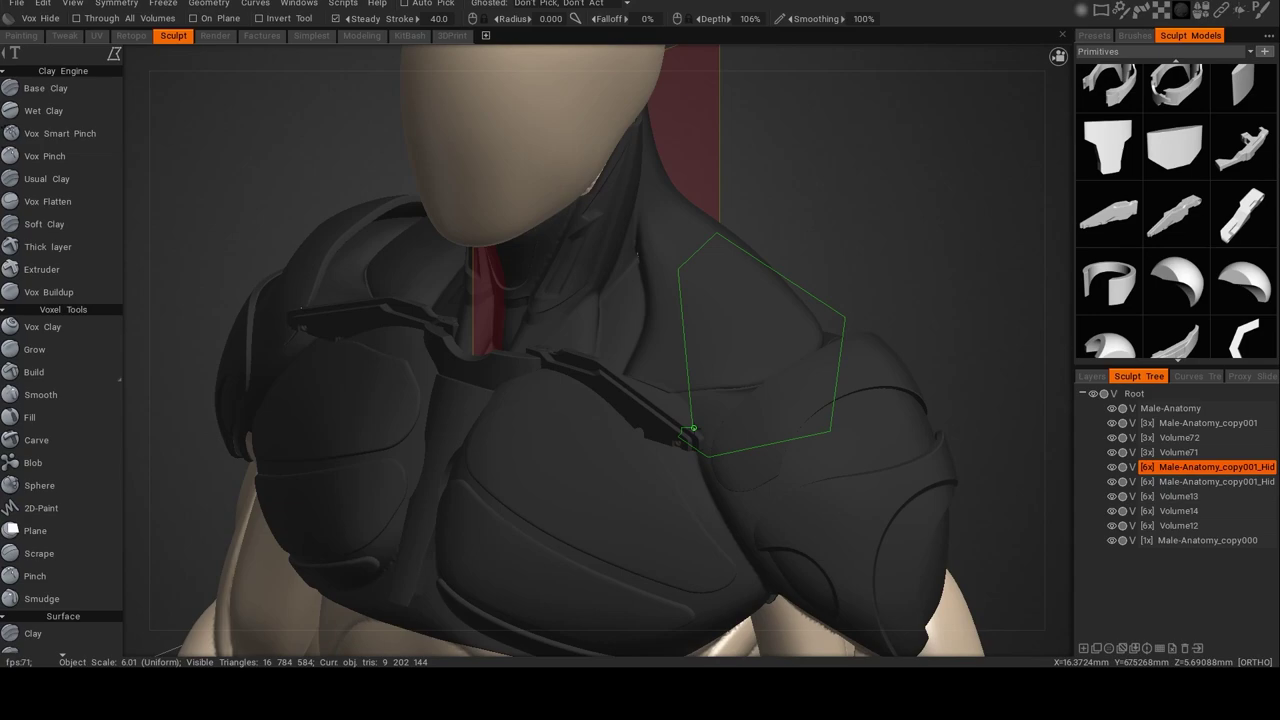
click(693, 428)
Unhide the suit area on the upper back inside a closed polygon, leaving only the shoulder top hidden.
alt+drag(675, 428, 466, 436)
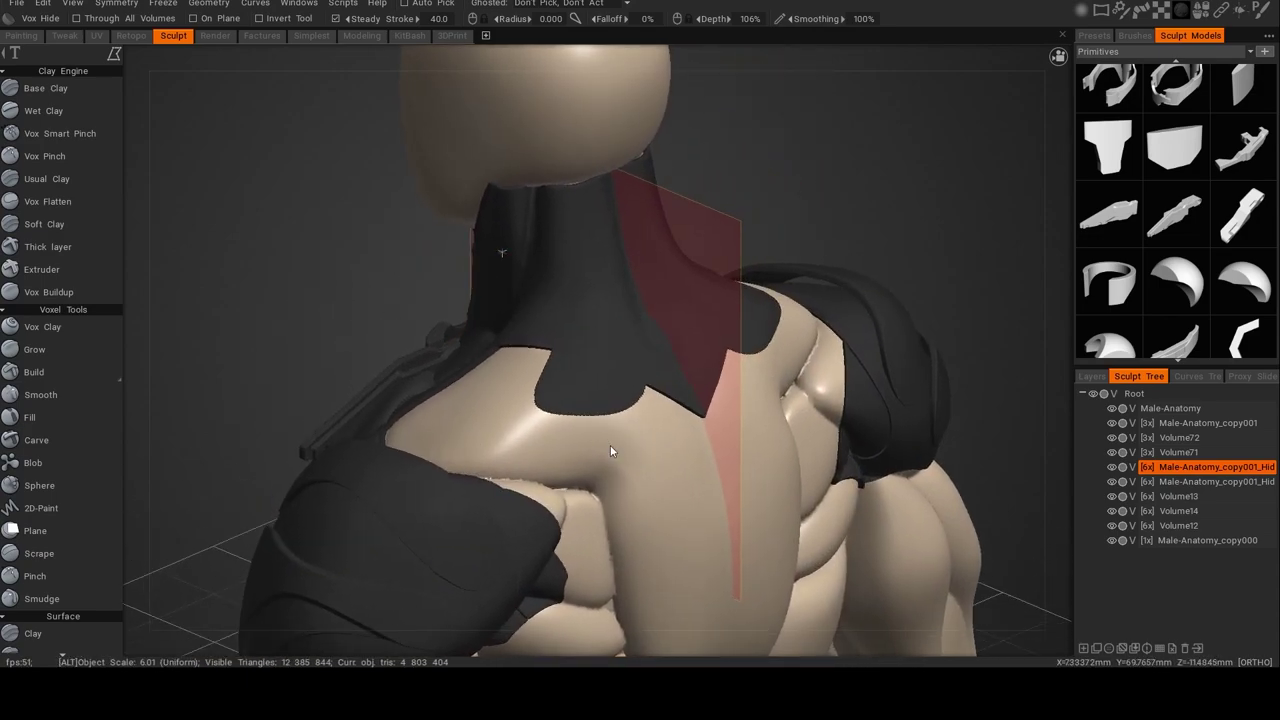
alt+drag(610, 445, 634, 451)
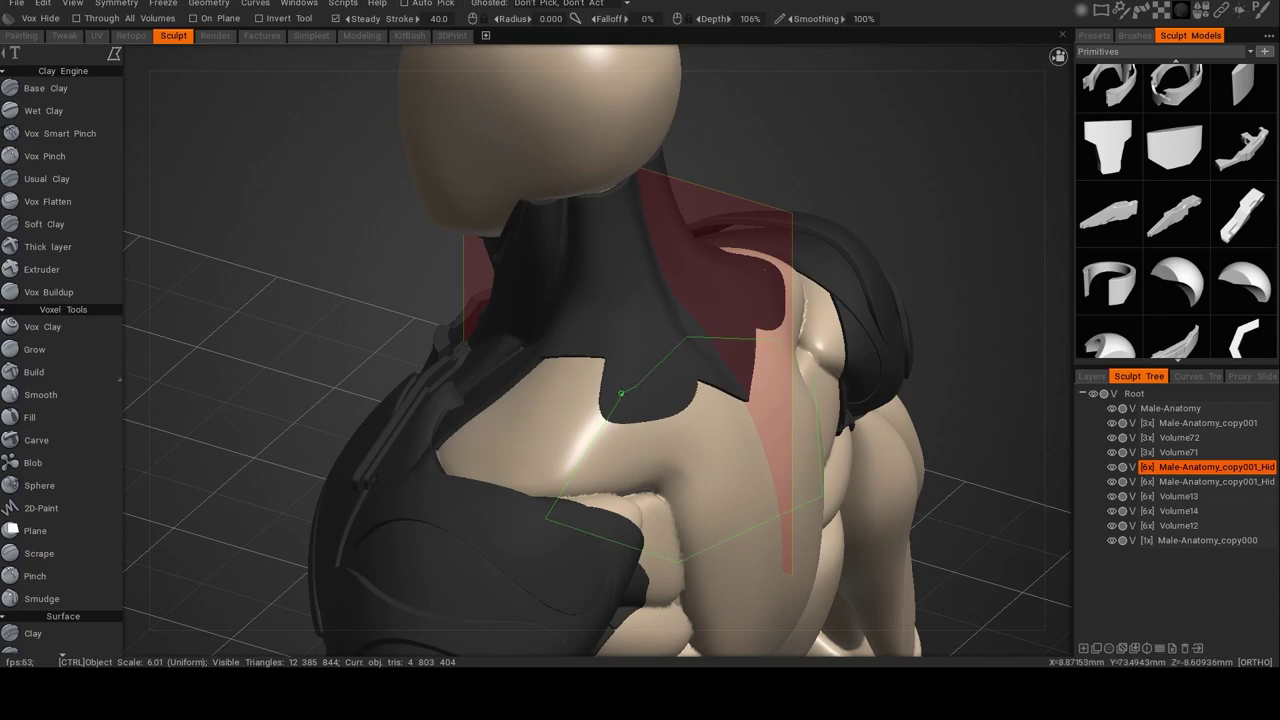
mouse_move(621, 393)
ctrl+mouse_down()
mouse_move(658, 428)
mouse_move(620, 411)
mouse_move(726, 426)
ctrl+mouse_up()
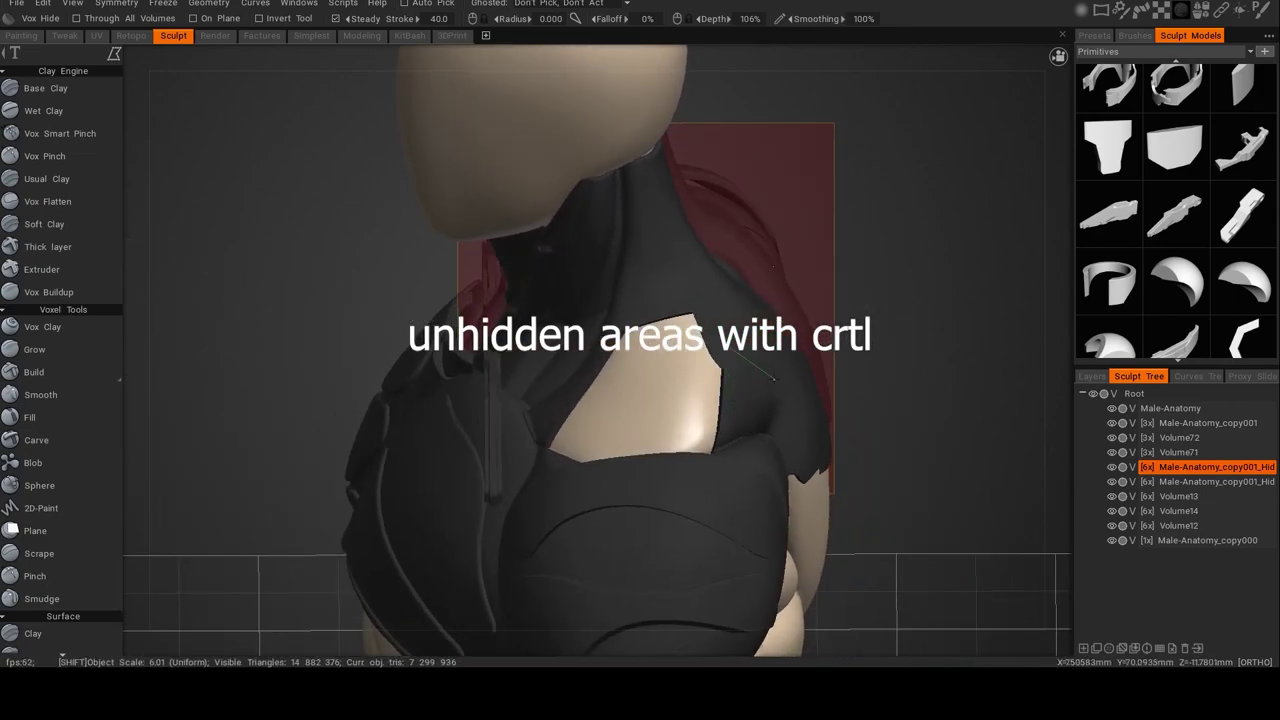
Objectify the hidden shoulder-top area into a separate volume and assign it the dark suit material.
key(shift+h)
alt+drag(746, 378, 758, 418)
alt+middle_drag(758, 418, 703, 446)
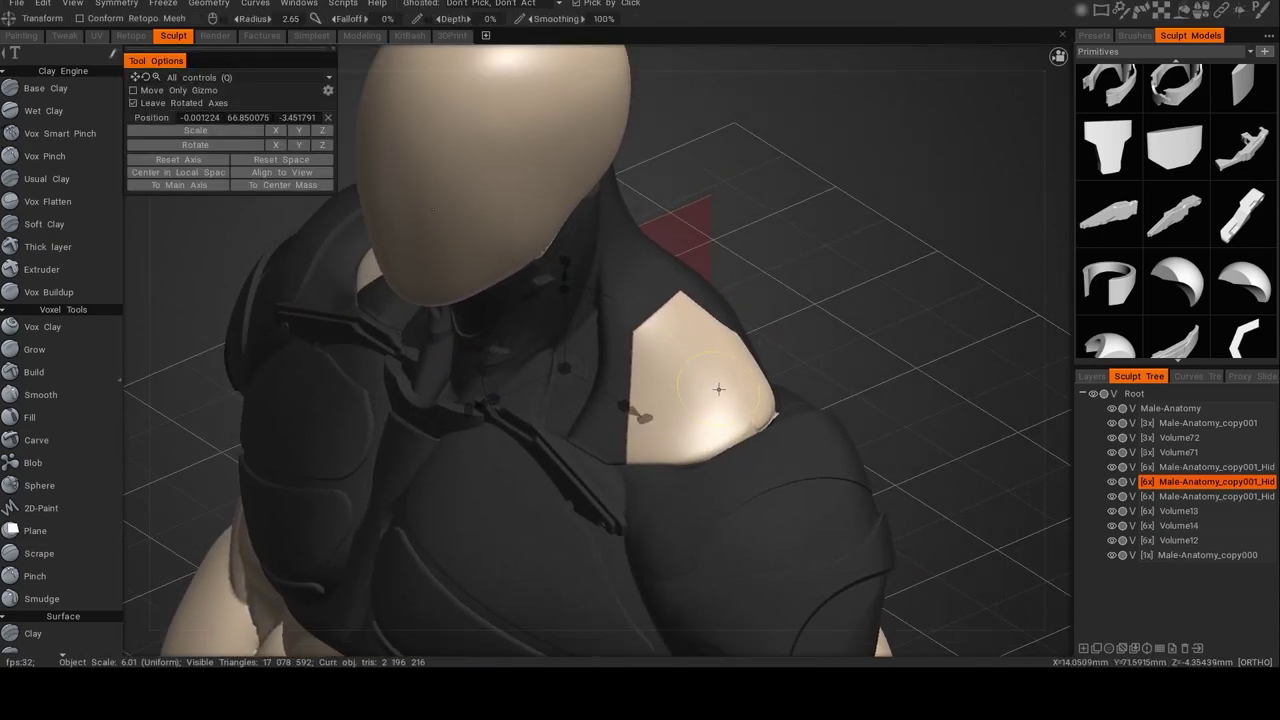
key(Escape)
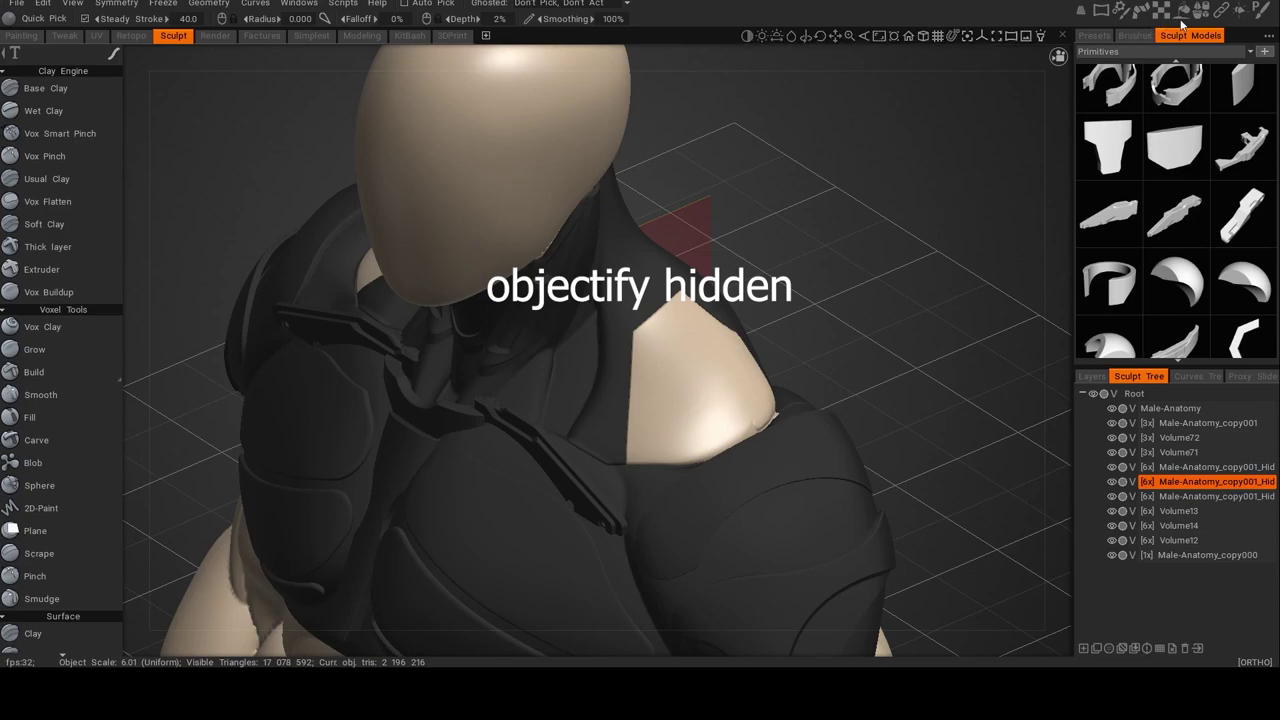
click(1182, 12)
click(1248, 70)
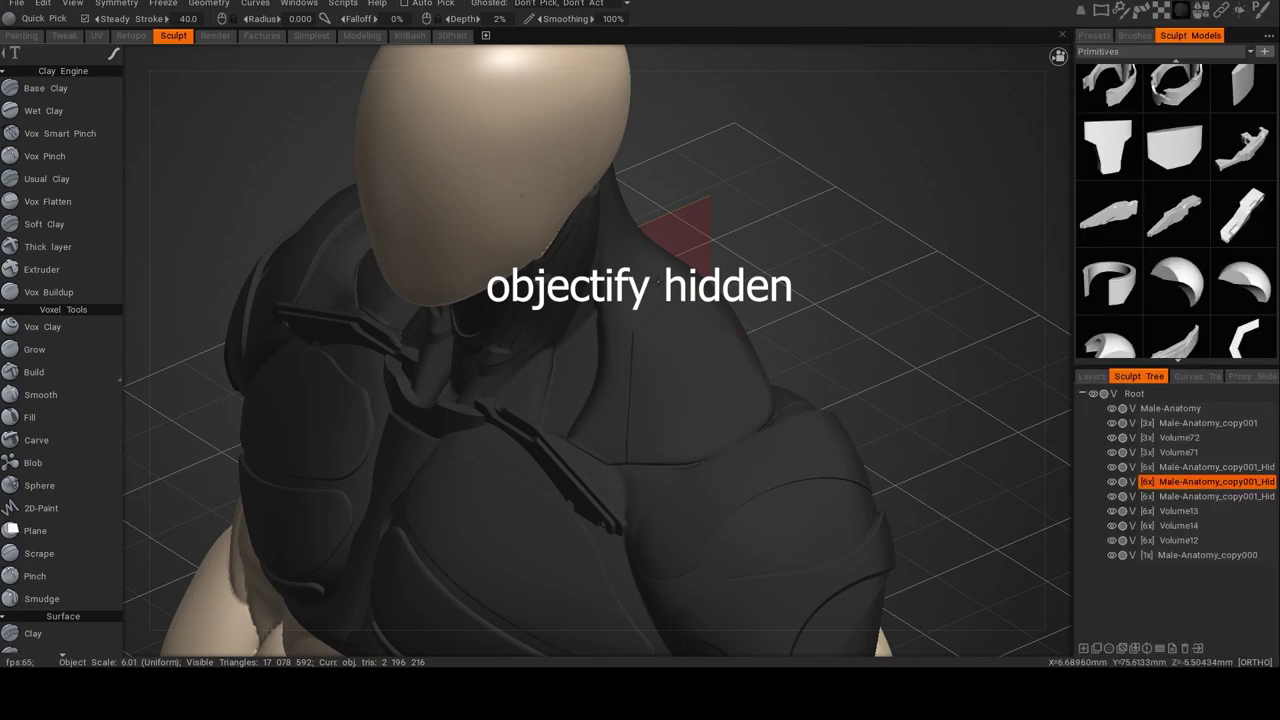
Pick the shoulder-top suit volume and hide its inner area with Vox Hide inside a closed polygon, leaving a narrow border.
click(647, 300)
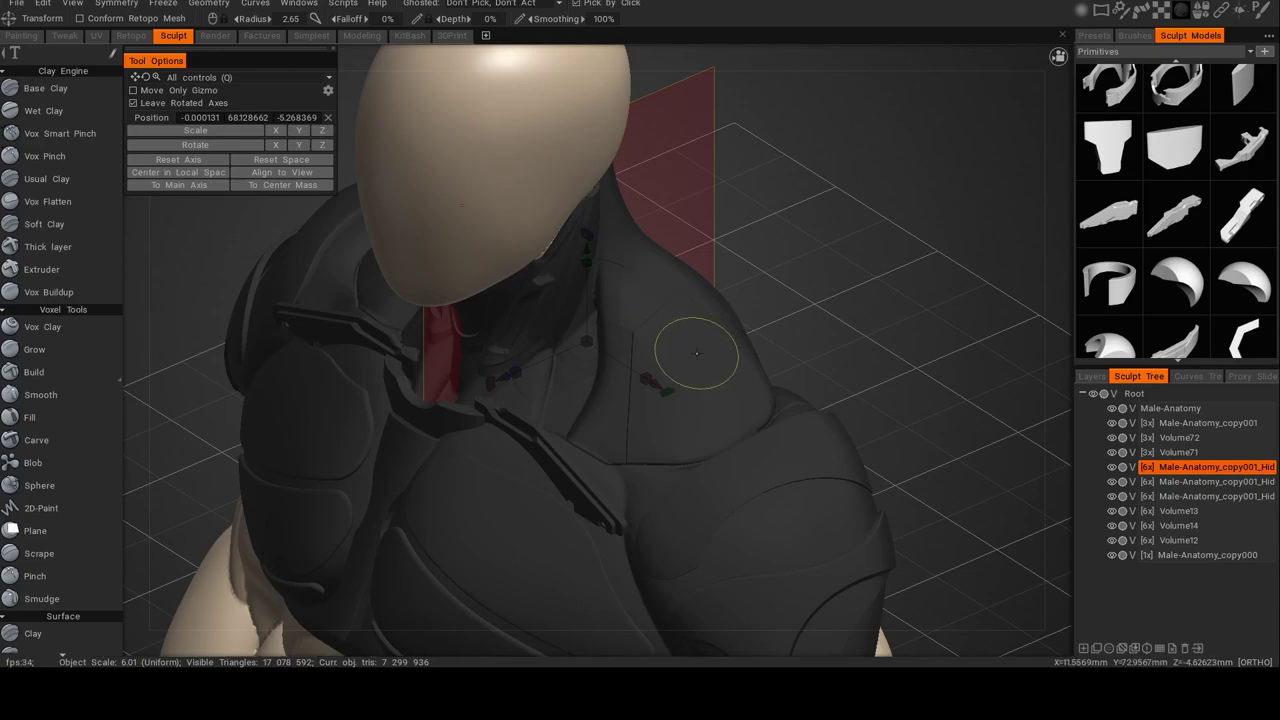
key(h)
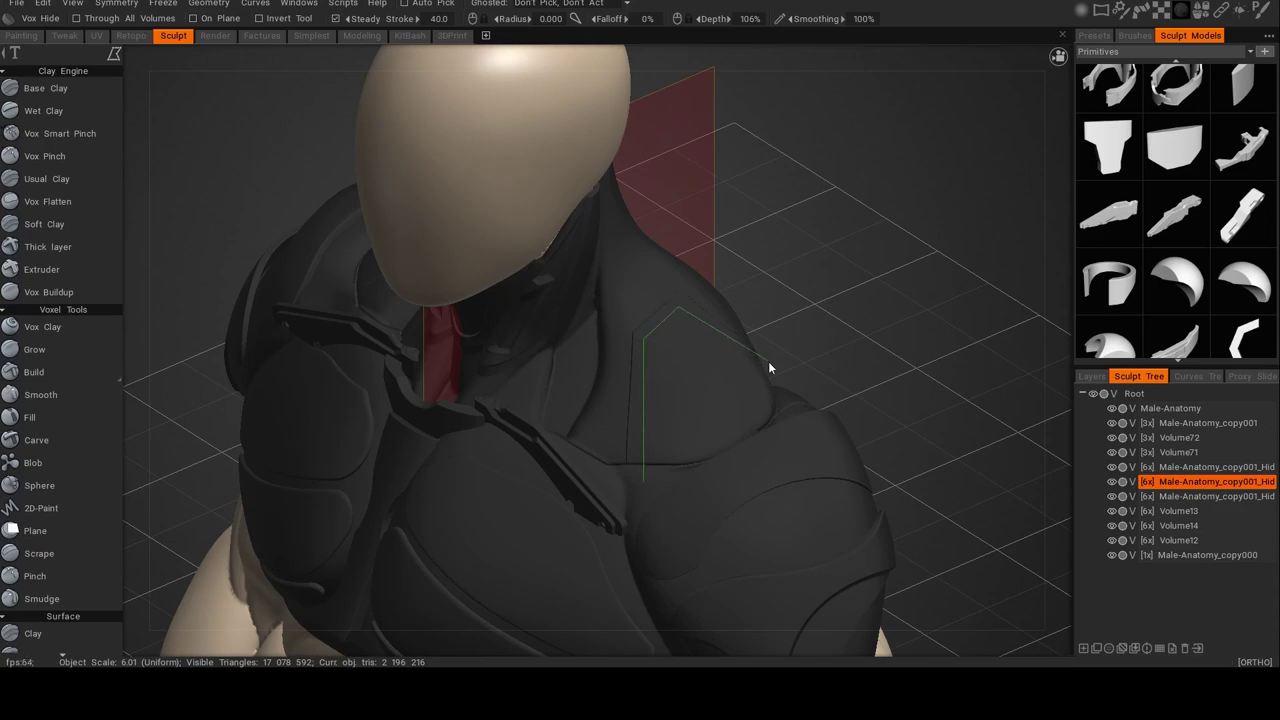
mouse_move(780, 368)
mouse_down()
mouse_move(758, 502)
mouse_move(638, 490)
mouse_up()
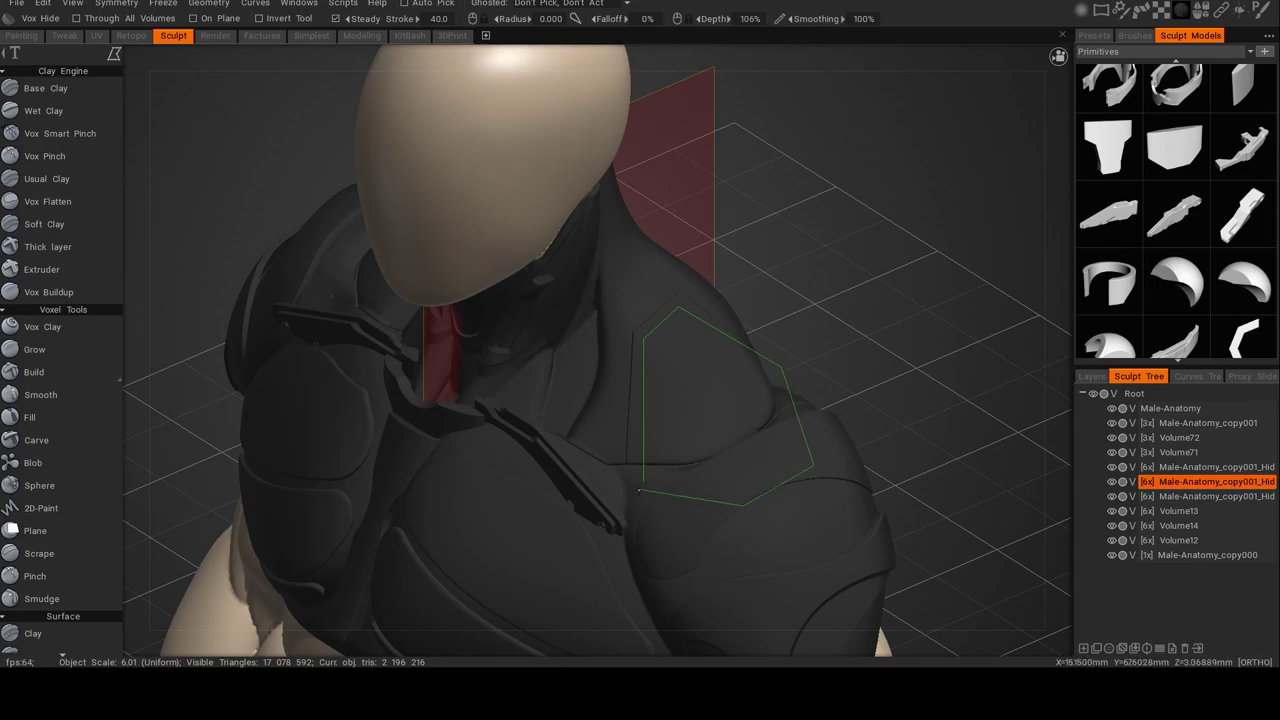
click(640, 488)
Unhide the strip at the rear of the shoulder top inside a closed polygon.
mouse_move(637, 483)
alt+mouse_down()
mouse_move(604, 460)
mouse_move(561, 481)
alt+mouse_up()
mouse_move(561, 487)
middle_down()
mouse_move(608, 491)
mouse_move(622, 478)
middle_up()
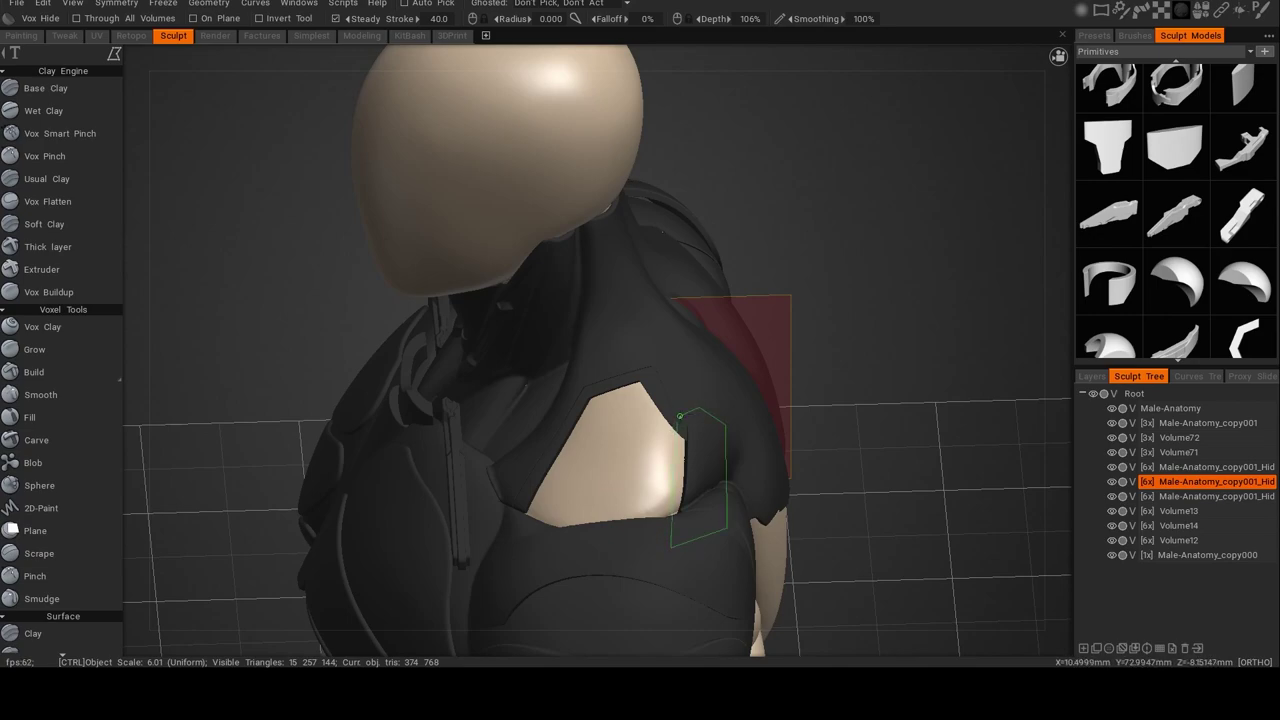
ctrl+click(680, 416)
mouse_move(680, 418)
middle_down()
mouse_move(677, 440)
mouse_move(697, 438)
middle_up()
Objectify the hidden inner shoulder-top area into a separate volume and assign it the dark Metal material used on the suit.
key(shift)
key(shift+h)
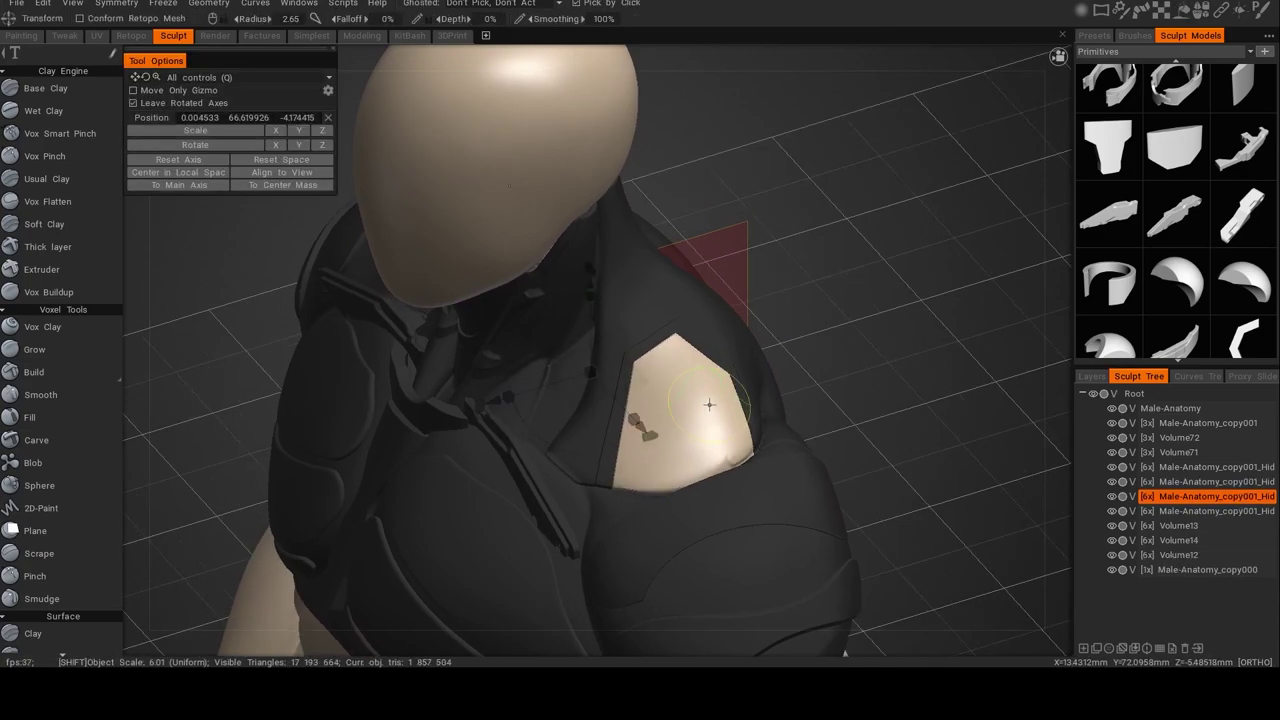
mouse_move(708, 404)
alt+mouse_down()
mouse_move(731, 429)
mouse_move(750, 427)
alt+mouse_up()
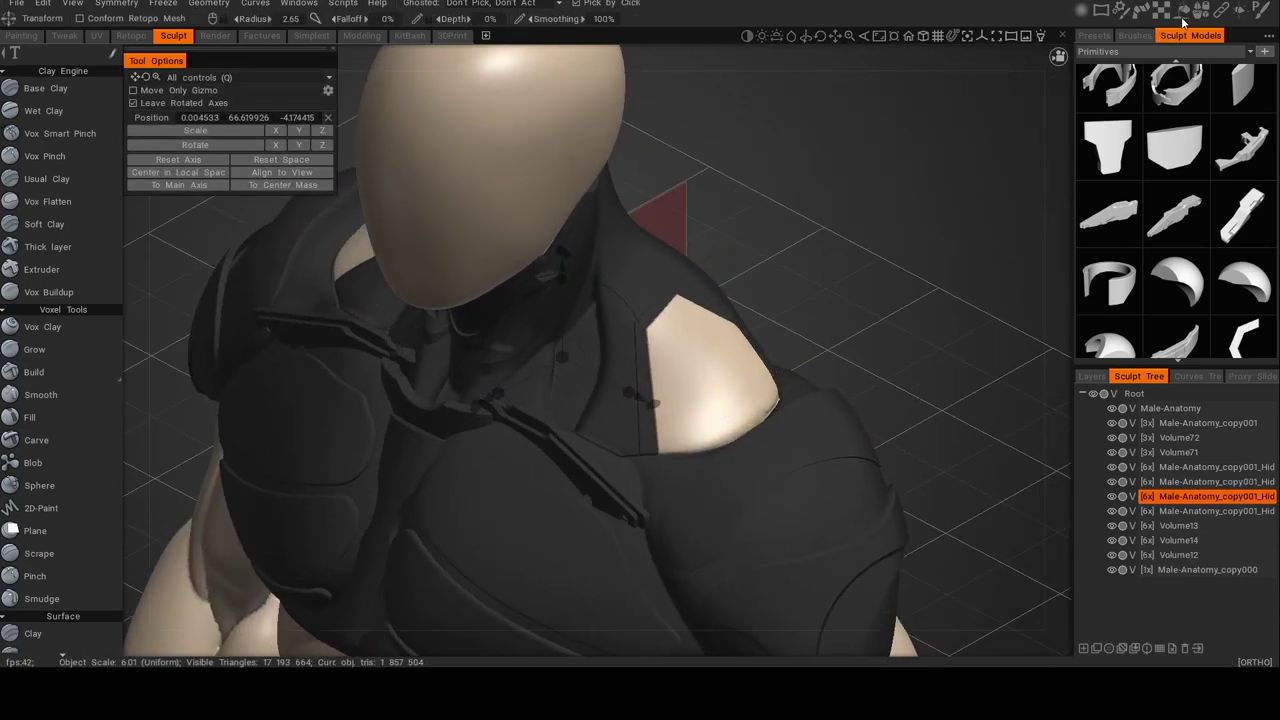
click(1184, 10)
click(1255, 73)
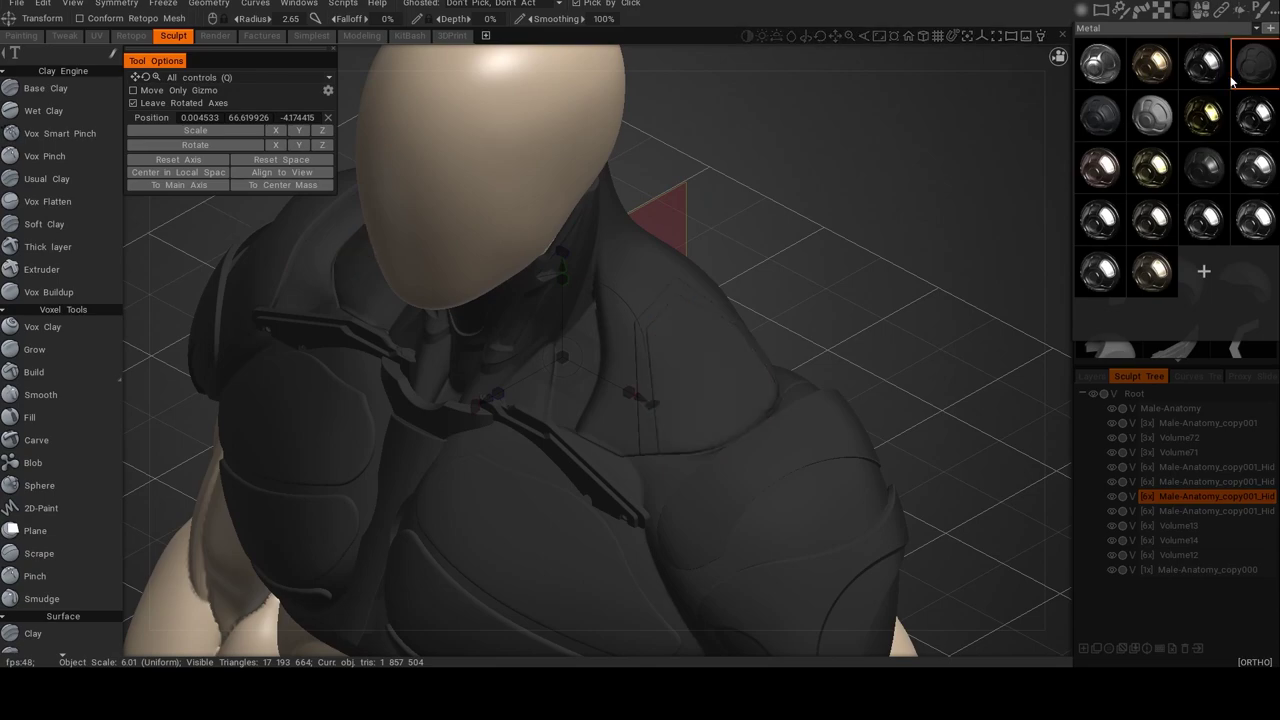
Set up the Base Clay tool with the diamond mesh stencil for the inner shoulder-top volume.
alt+drag(837, 360, 880, 362)
key(m)
alt+middle_drag(867, 349, 842, 346)
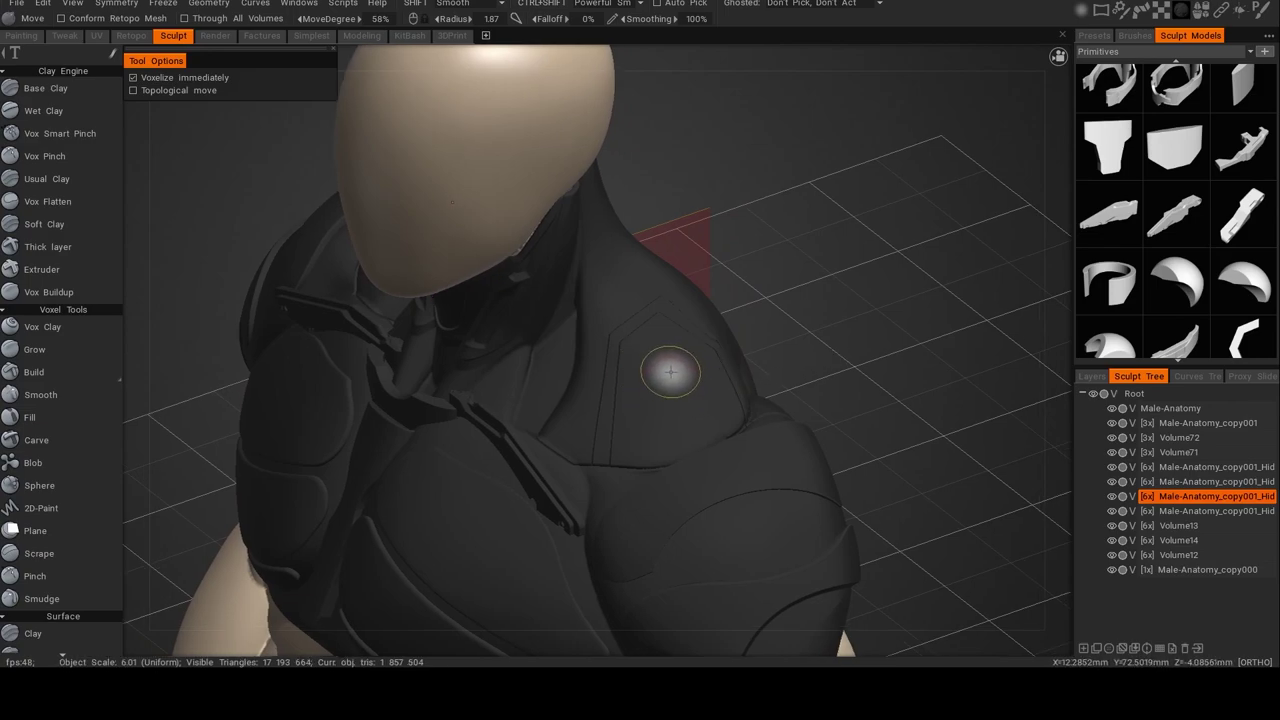
alt+drag(664, 378, 663, 404)
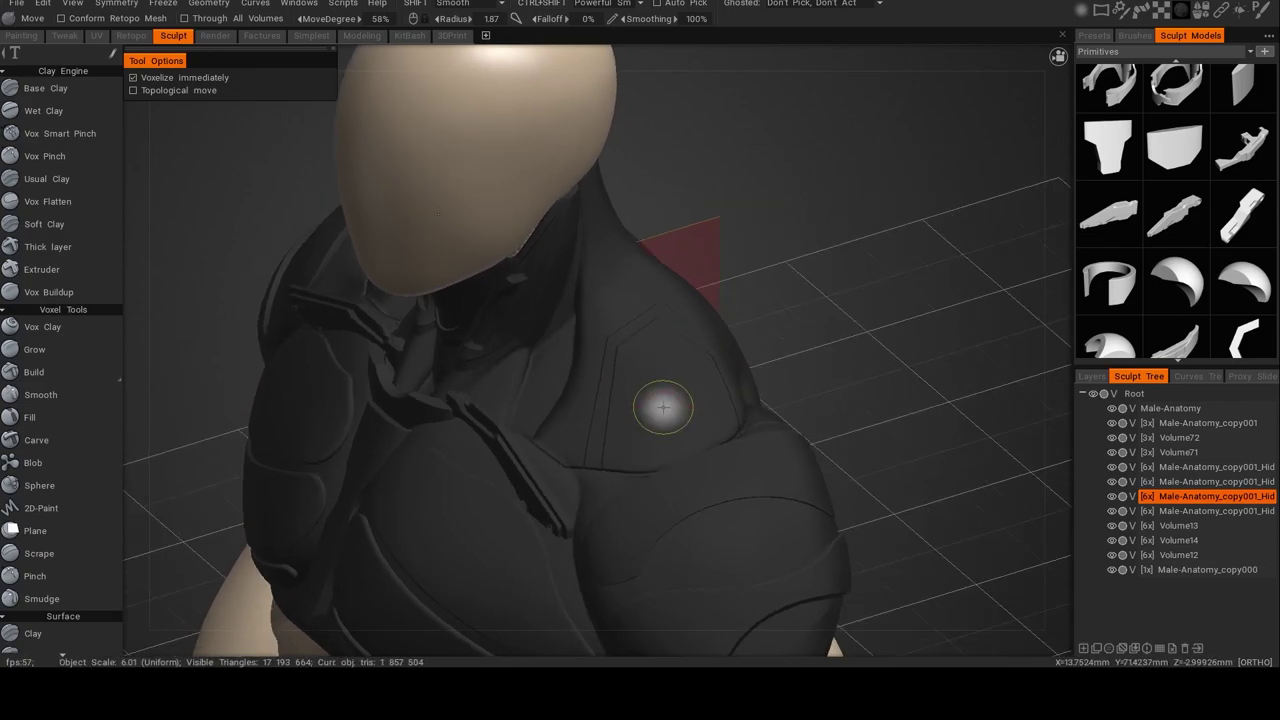
click(80, 93)
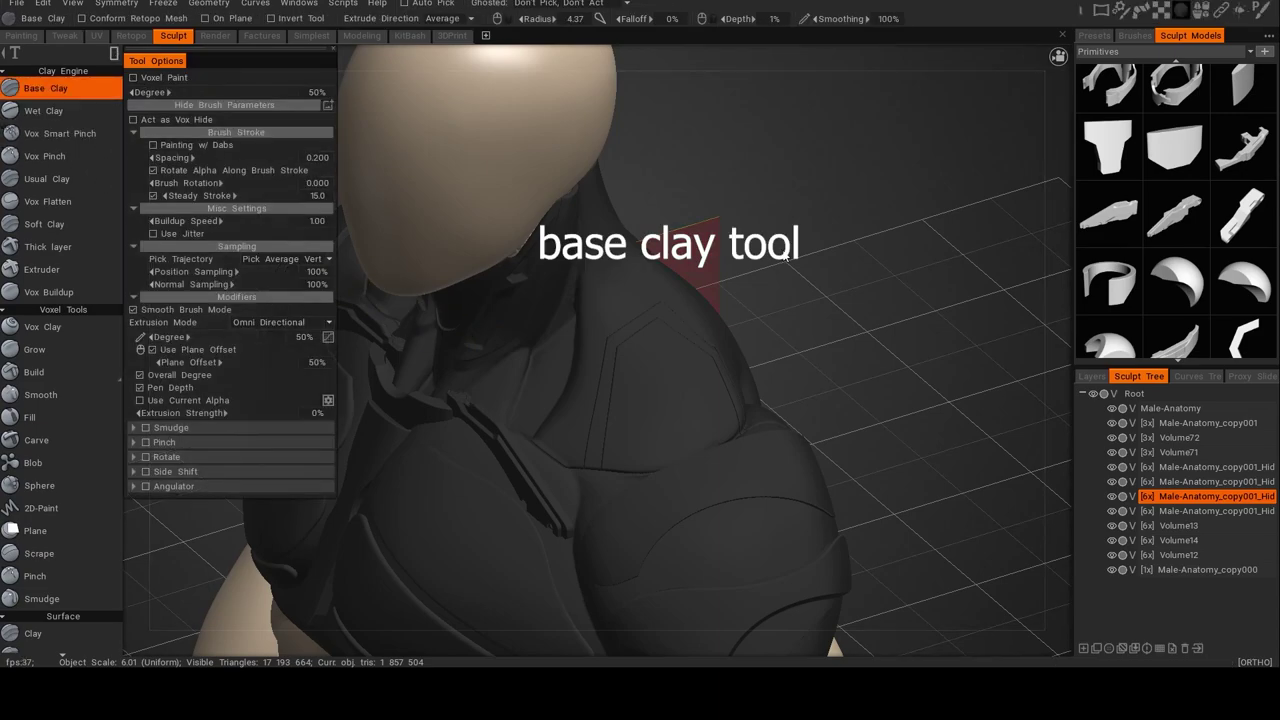
mouse_move(1163, 18)
click(1085, 109)
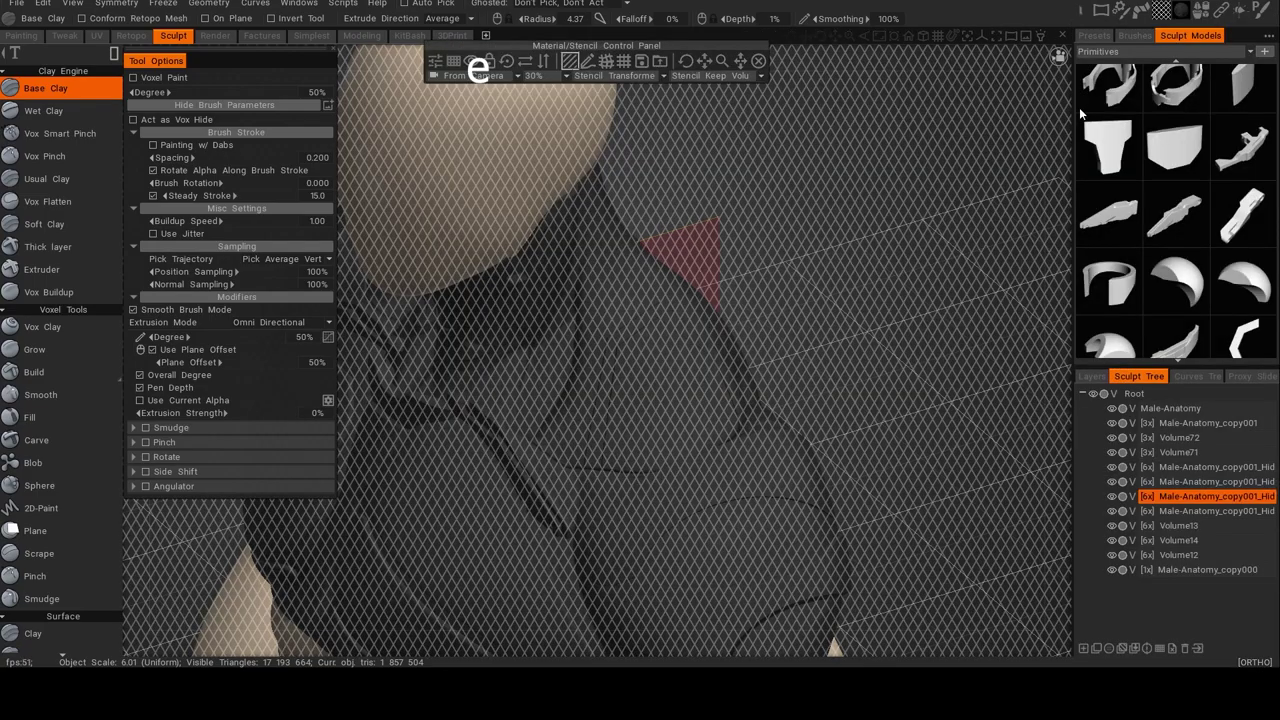
Imprint the diamond mesh on the inner shoulder-top patch by applying Base Clay over its entire area, and close the stencil.
alt+drag(777, 321, 756, 333)
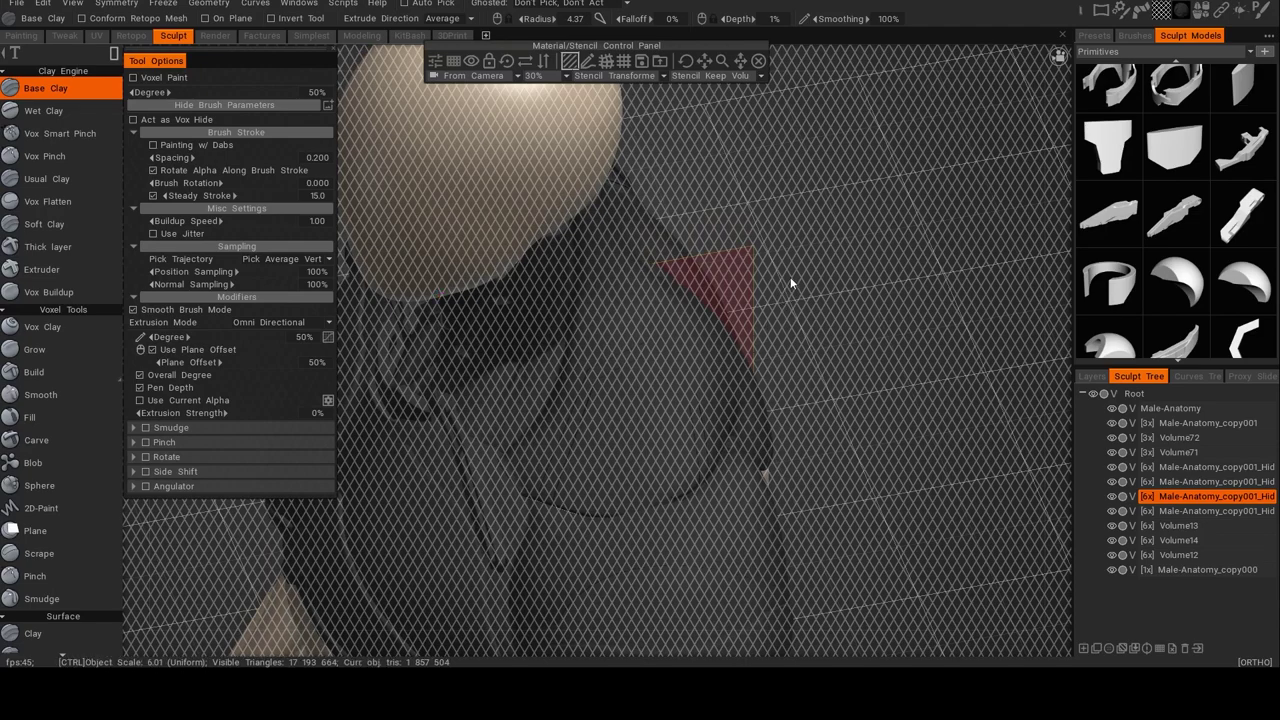
ctrl+drag(588, 420, 584, 440)
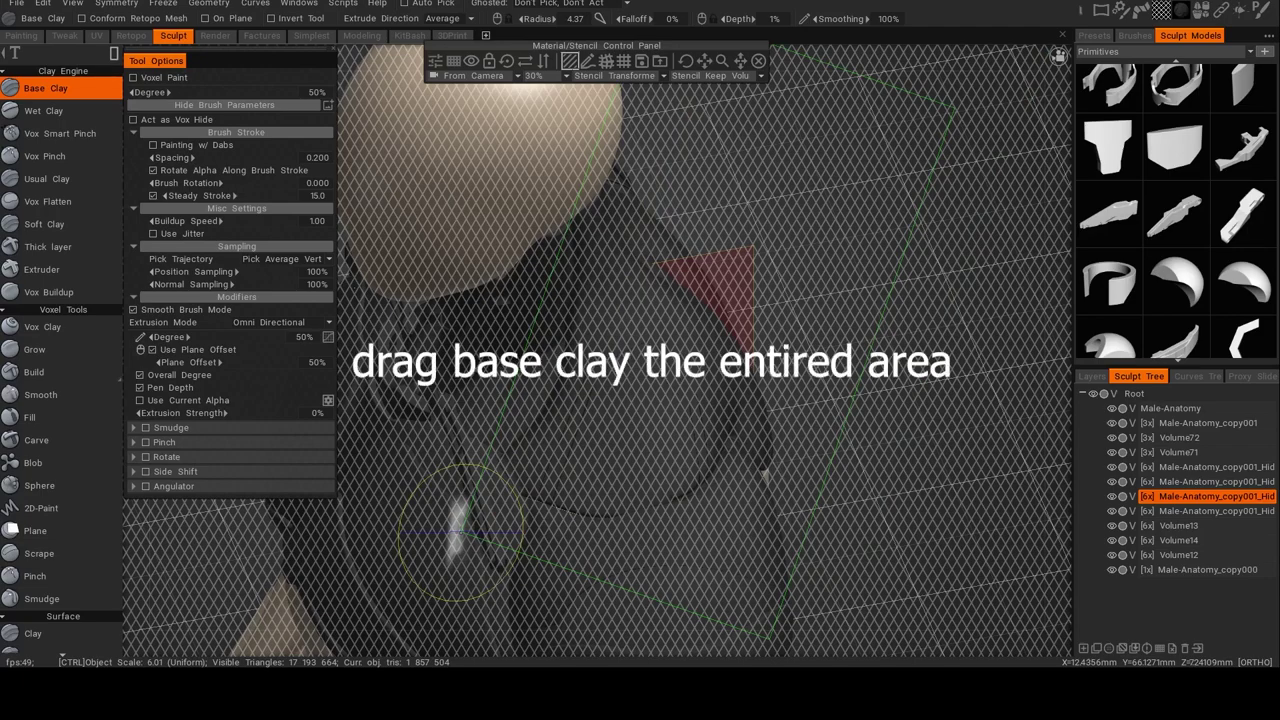
click(759, 61)
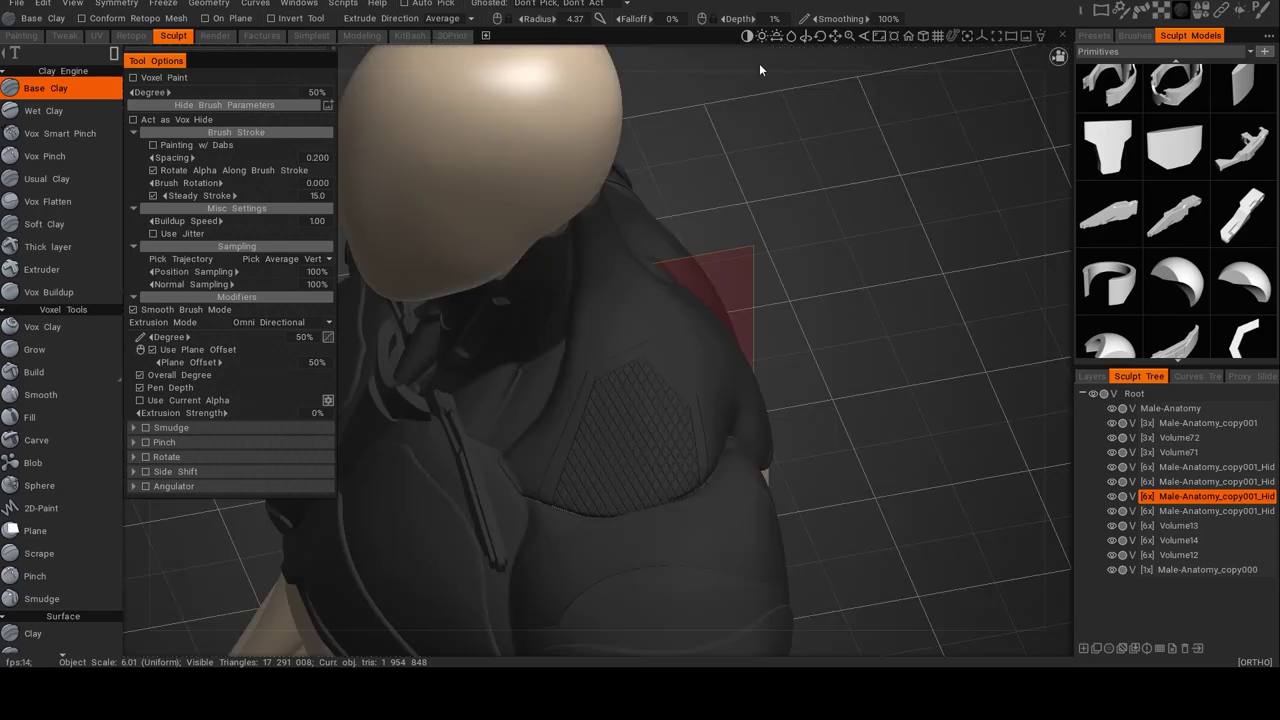
alt+drag(757, 385, 905, 310)
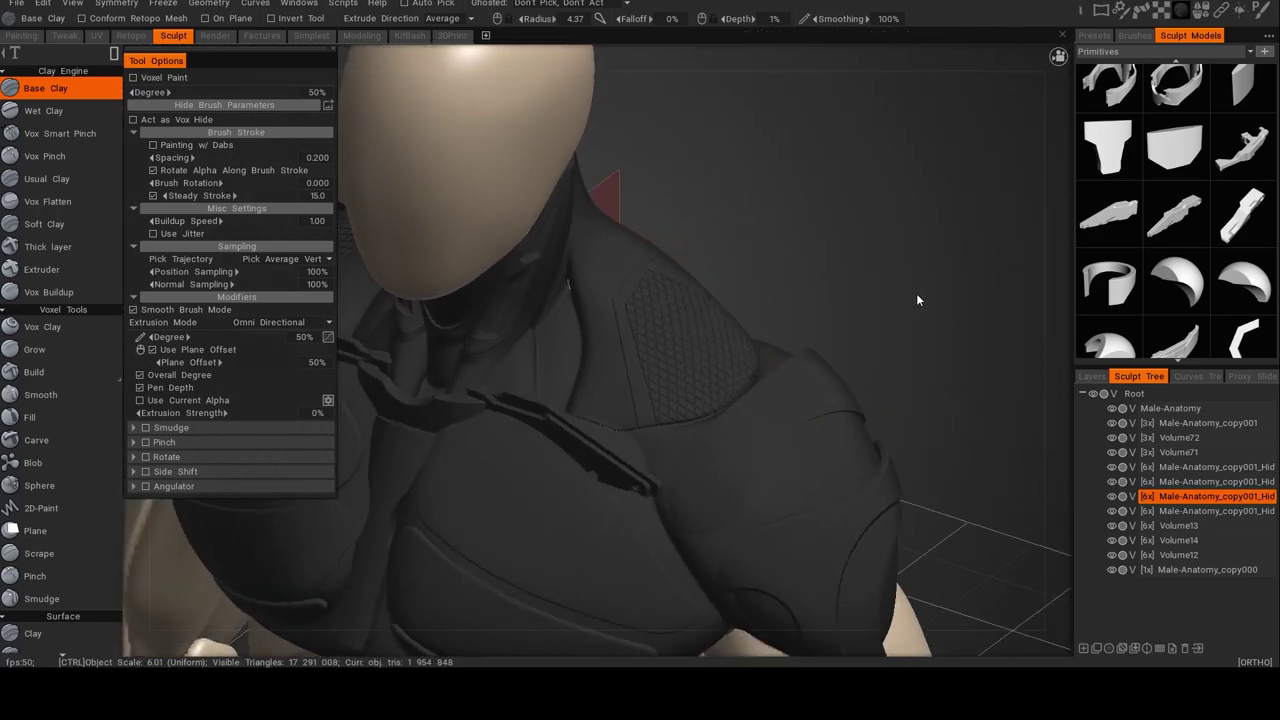
Pick the chest armor volume and set up the Build tool with a narrow bar alpha from the 155 alphas set.
alt+right_drag(915, 295, 951, 435)
alt+drag(963, 302, 872, 300)
mouse_move(898, 361)
alt+mouse_down()
mouse_move(968, 303)
mouse_move(930, 306)
mouse_move(979, 312)
mouse_move(974, 323)
mouse_move(974, 183)
mouse_move(913, 286)
mouse_move(889, 294)
mouse_move(954, 294)
mouse_move(777, 363)
mouse_move(753, 397)
mouse_move(807, 403)
mouse_move(773, 411)
alt+mouse_up()
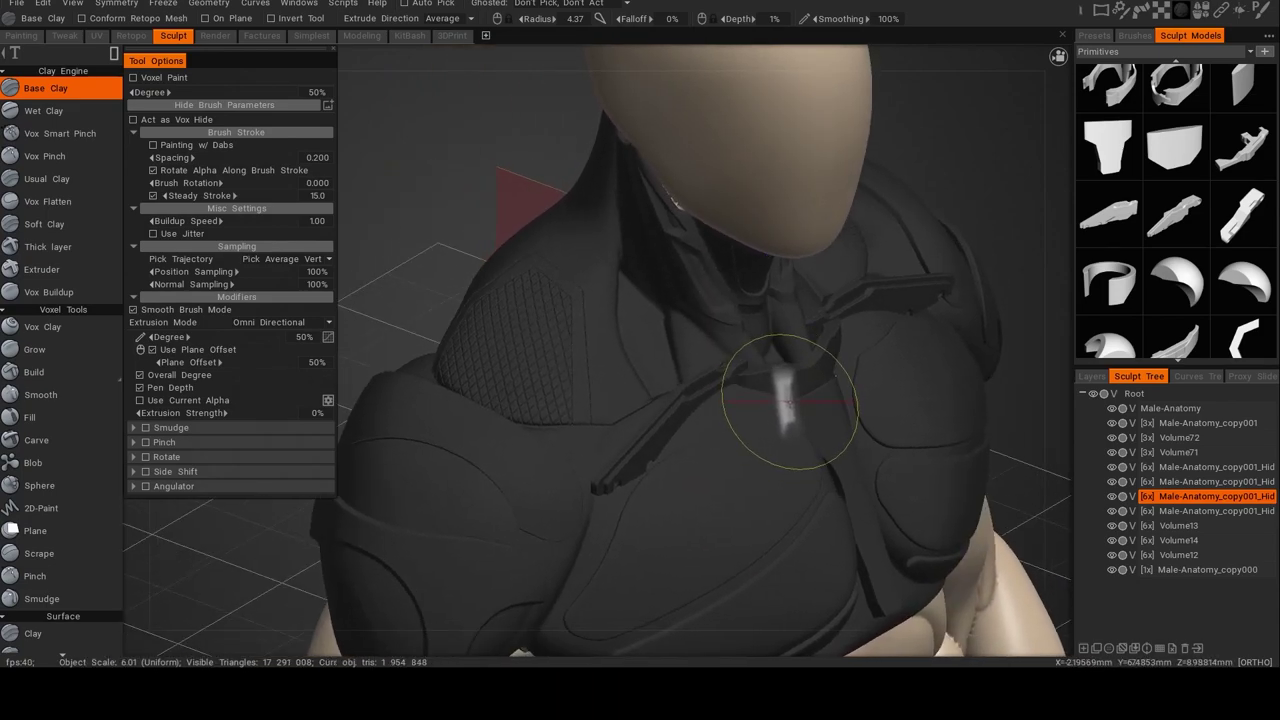
alt+drag(775, 479, 704, 469)
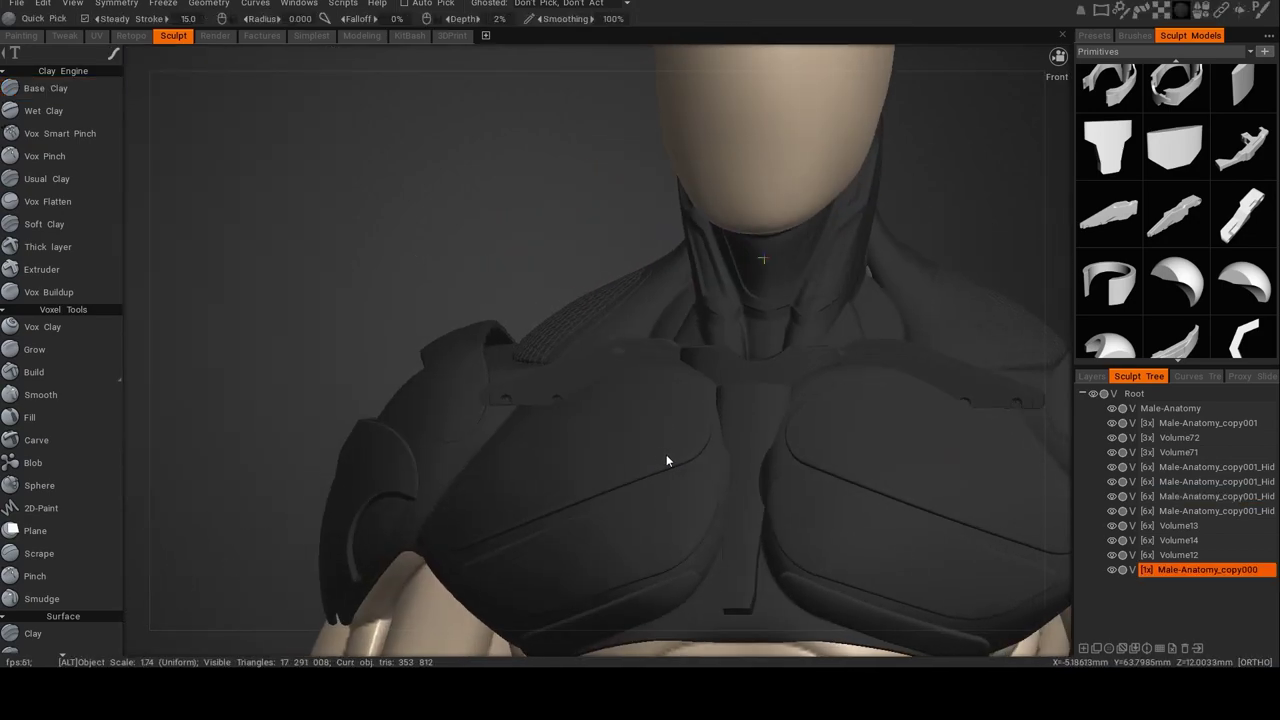
alt+drag(666, 458, 616, 422)
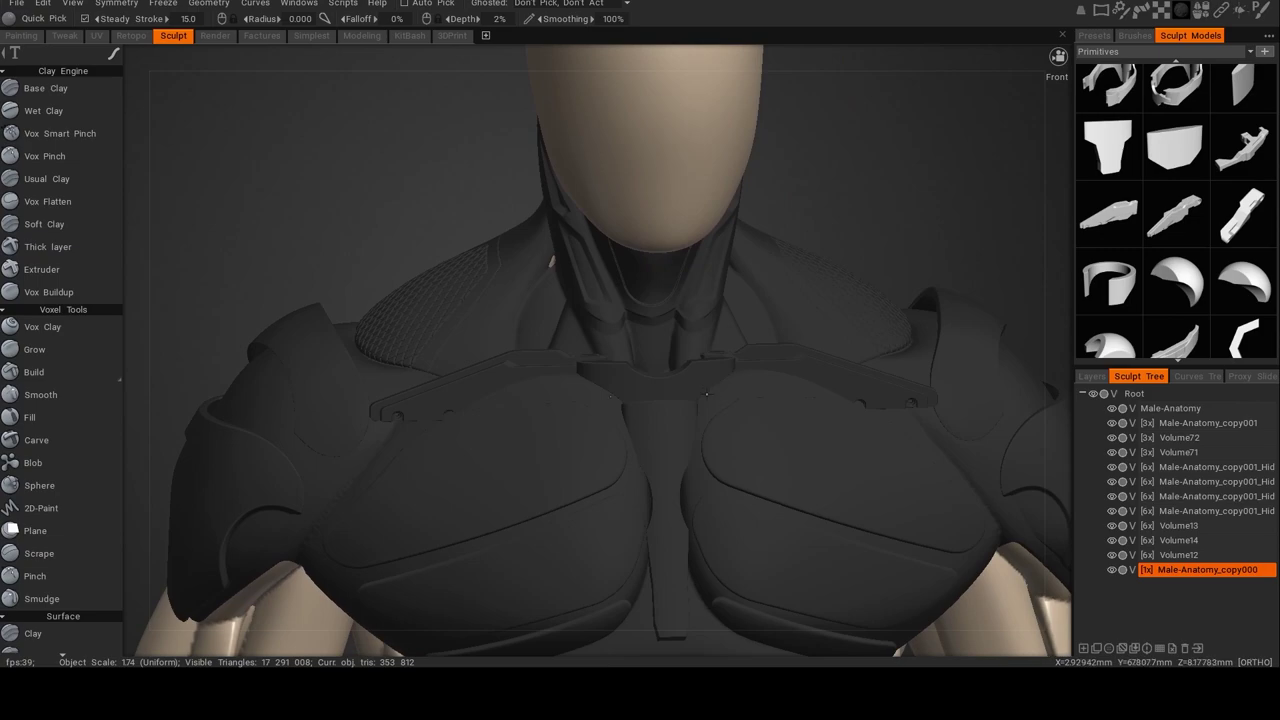
click(60, 373)
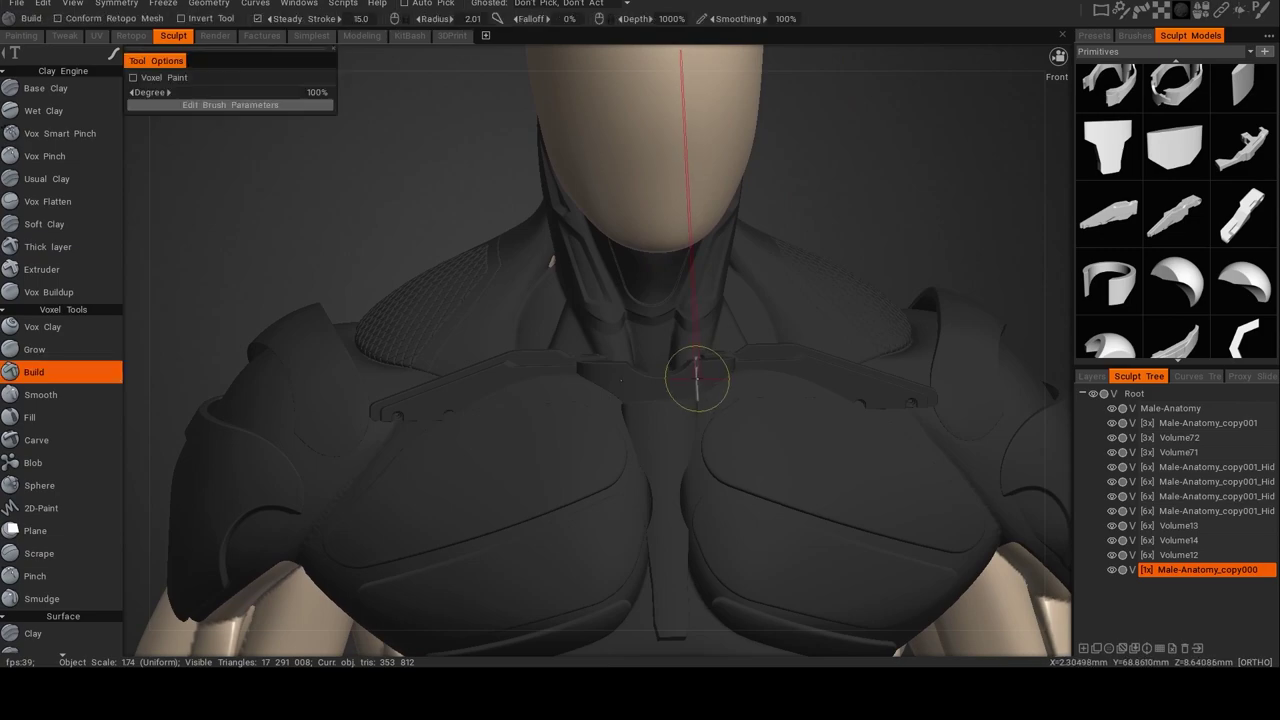
click(1120, 35)
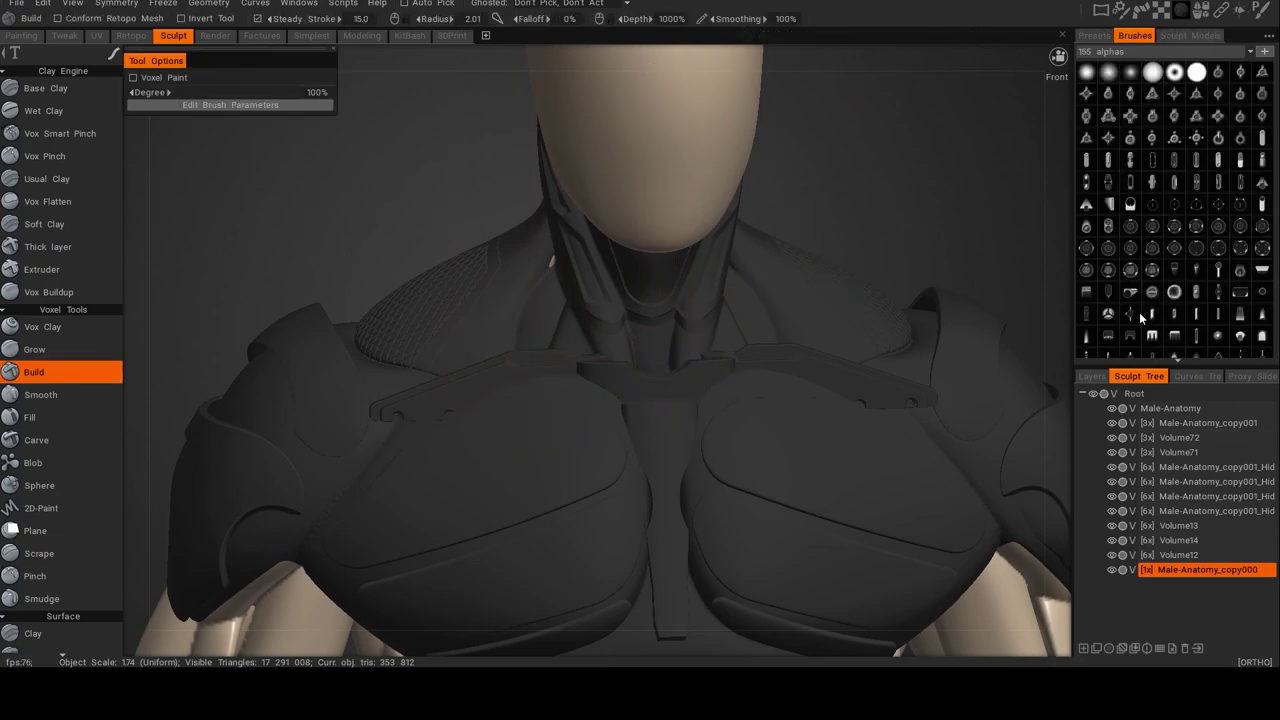
scroll(1150, 314, down, 1)
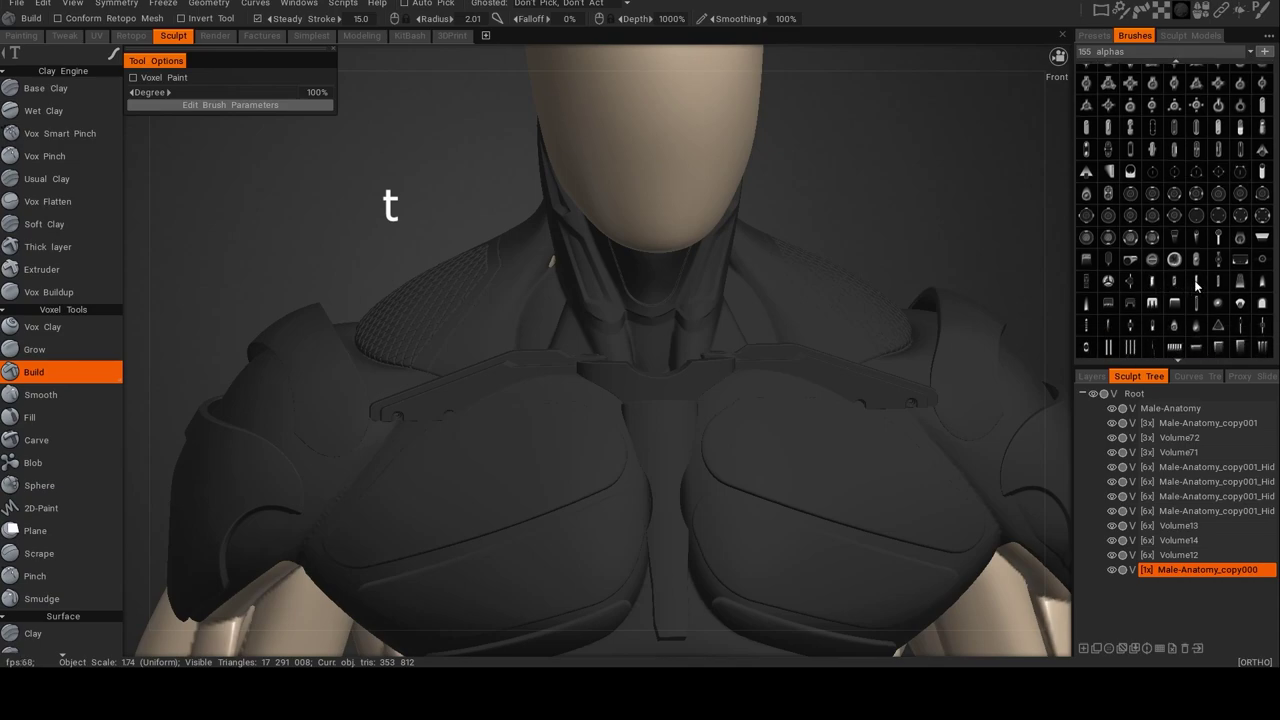
click(1196, 284)
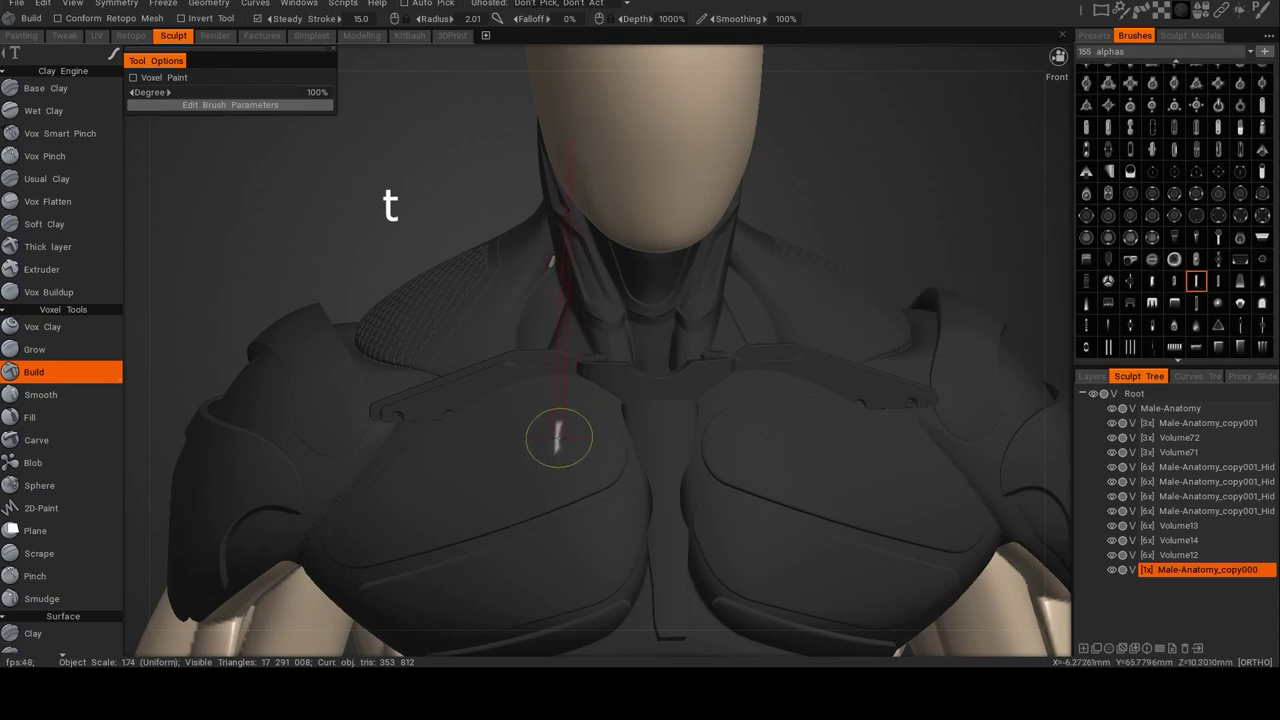
Try the bar alpha with a freehand Build stroke on the chest, undo it, and switch the stroke to stamp mode.
drag(562, 440, 545, 450)
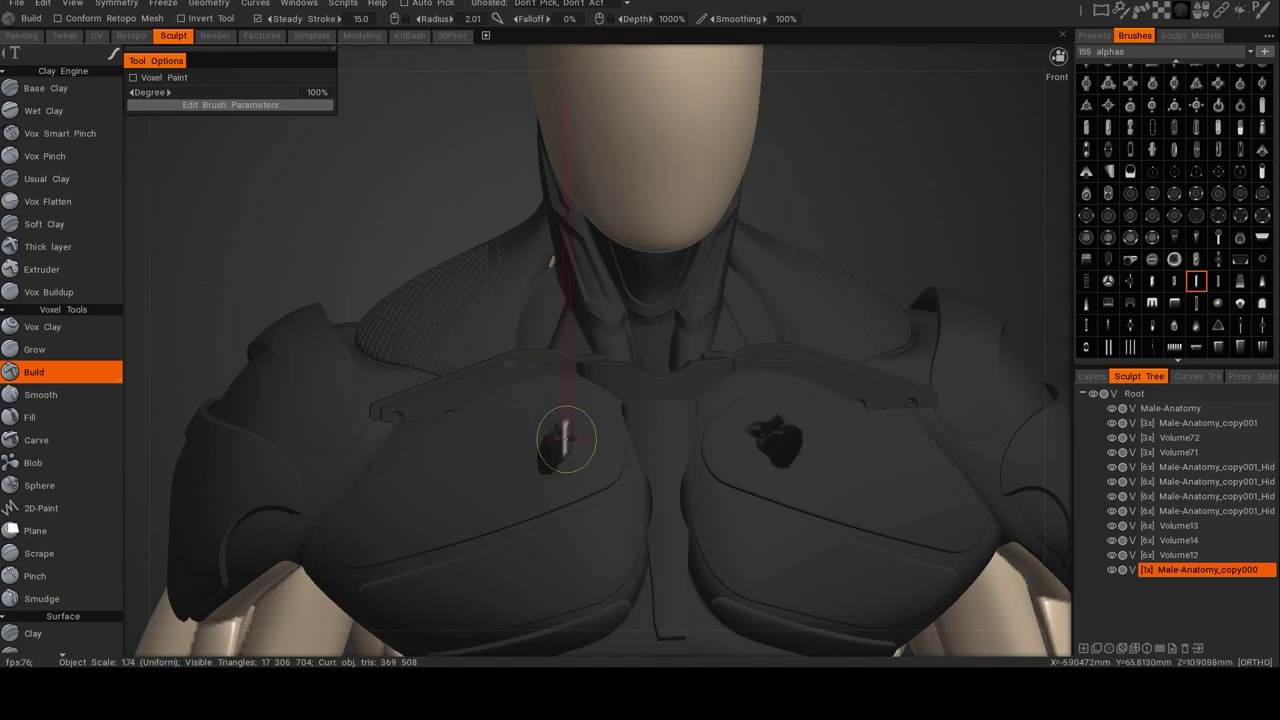
key(ctrl+z)
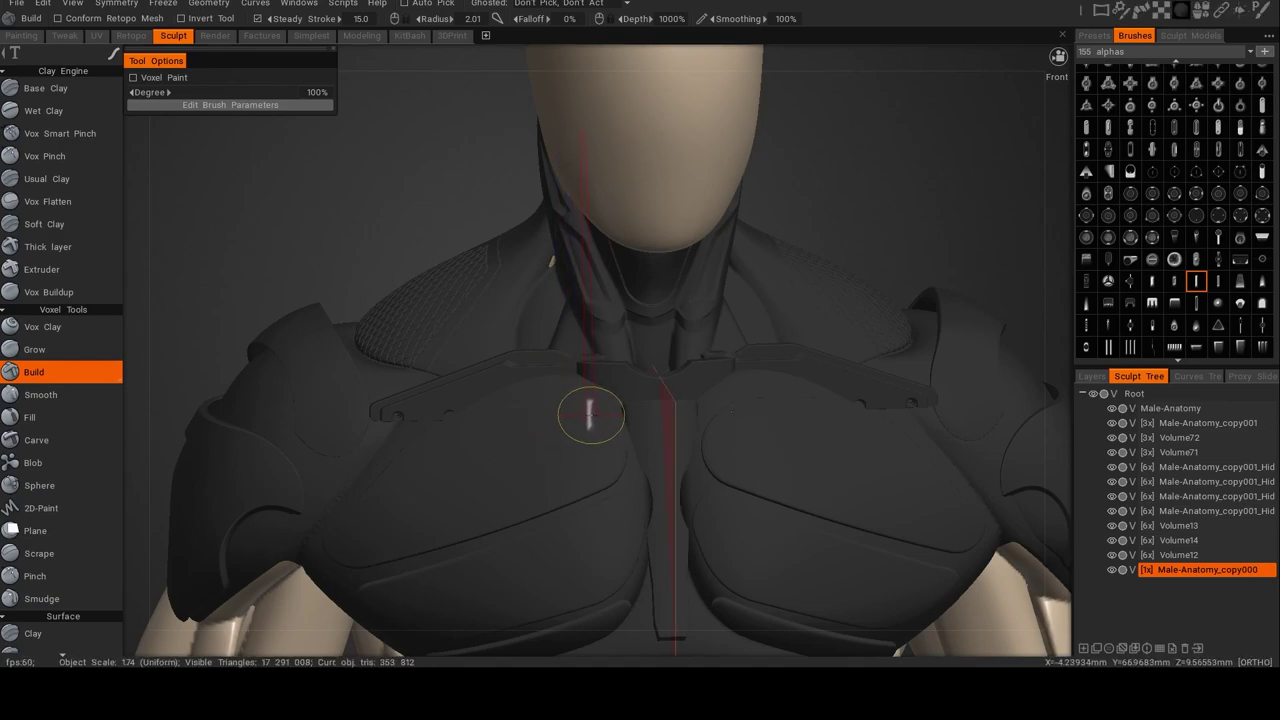
key(e)
click(583, 406)
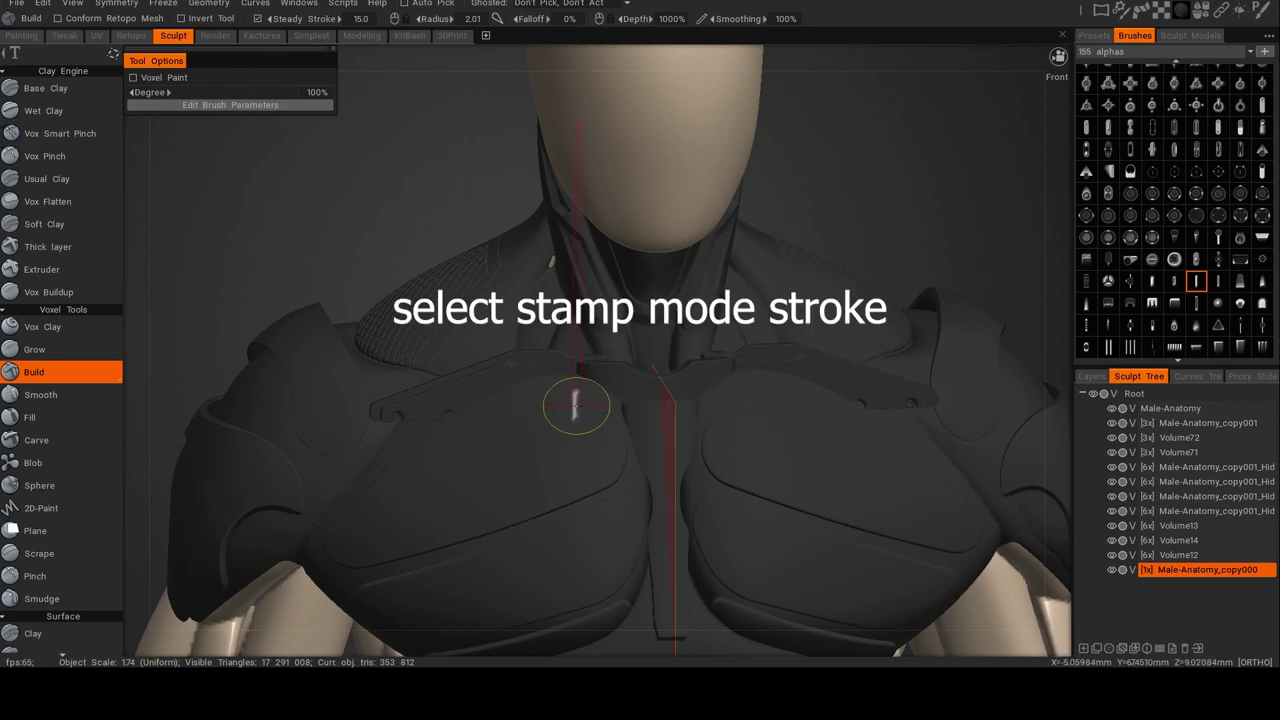
Engrave three short slots above one another near the inner edge of the chest plates, redoing the lowest with brush radius 1.84.
mouse_move(568, 434)
mouse_down()
mouse_move(547, 447)
mouse_move(584, 474)
mouse_up()
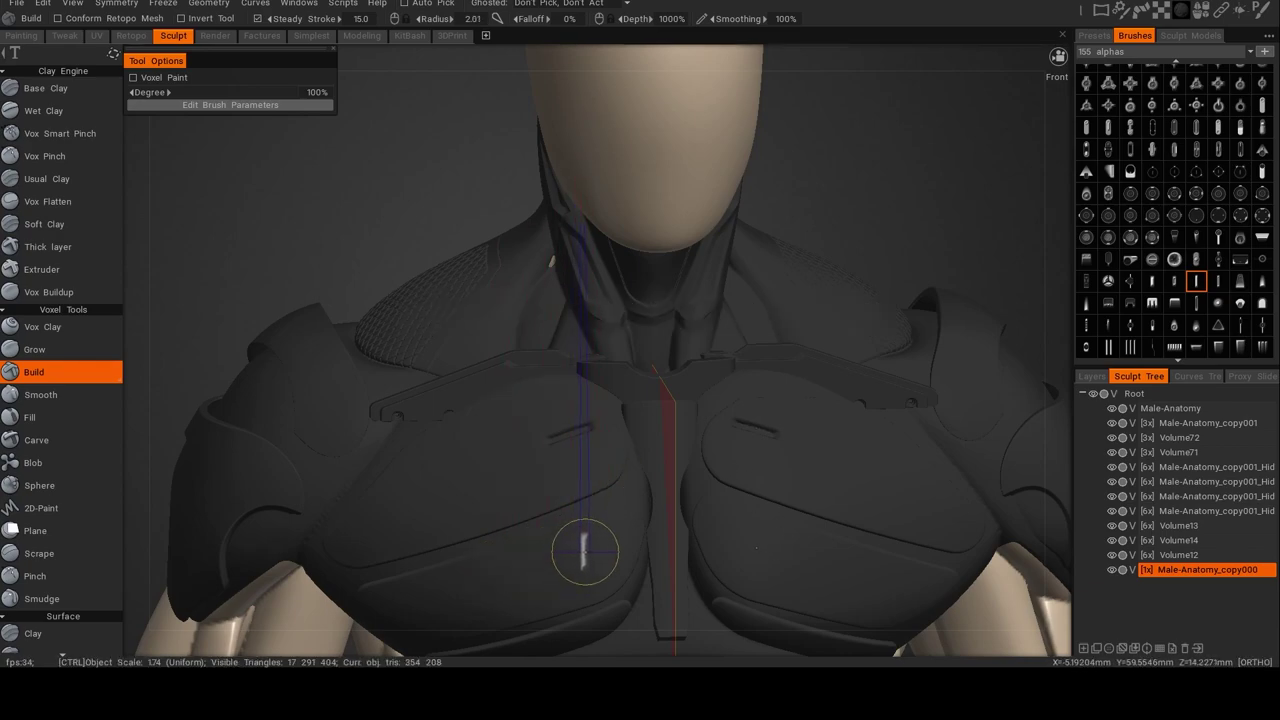
mouse_move(588, 545)
mouse_down()
mouse_move(602, 585)
mouse_move(558, 554)
mouse_up()
alt+middle_drag(558, 554, 542, 526)
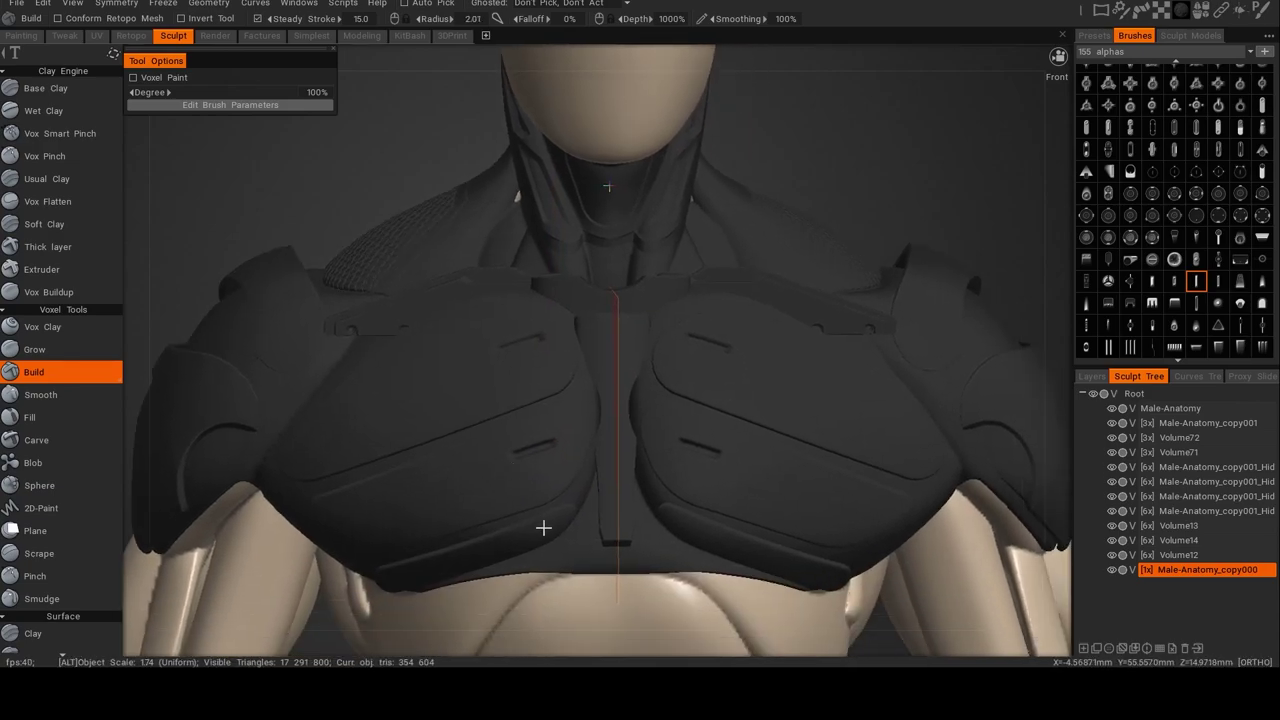
mouse_move(545, 531)
ctrl+mouse_down()
mouse_move(551, 556)
mouse_move(541, 540)
ctrl+mouse_up()
key(ctrl+z)
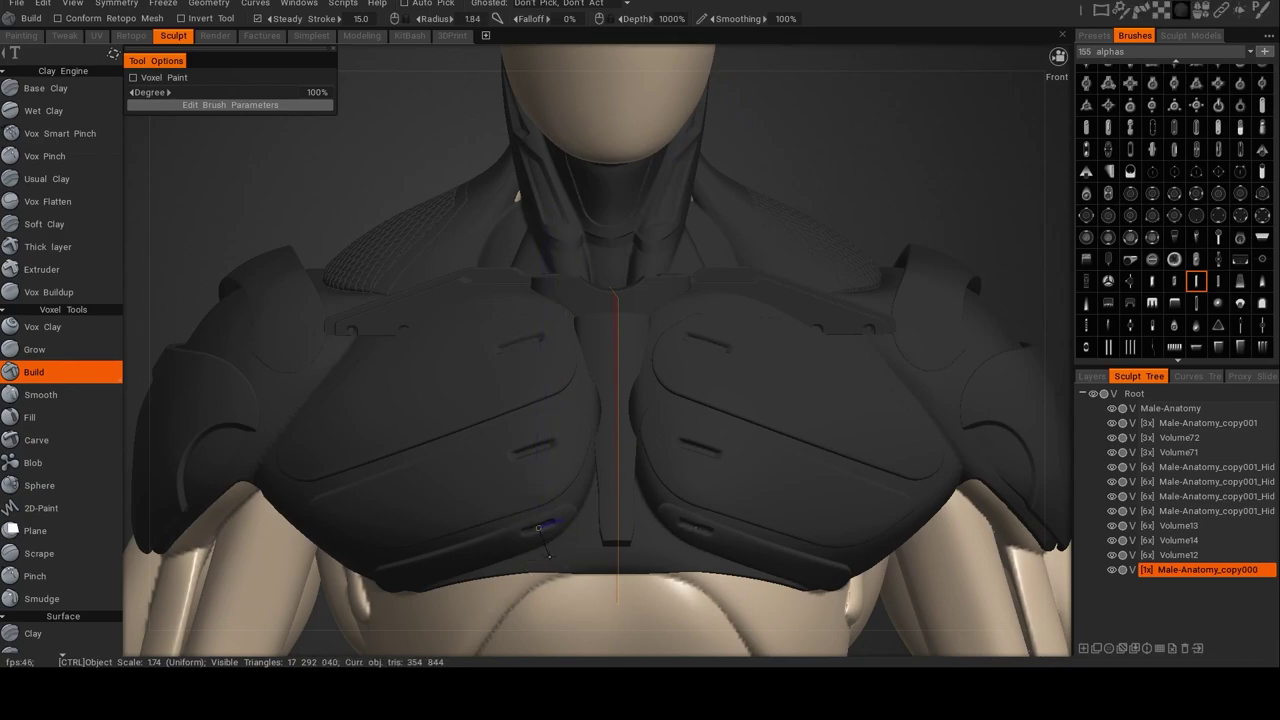
ctrl+drag(550, 557, 549, 556)
Pick the shoulder armor volume and stamp the solid trapezoid alpha onto its front face with Build.
alt+drag(564, 502, 571, 515)
alt+drag(584, 408, 573, 390)
alt+middle_drag(573, 390, 575, 440)
mouse_move(588, 408)
alt+mouse_down()
mouse_move(577, 422)
mouse_move(532, 416)
alt+mouse_up()
mouse_move(718, 452)
alt+mouse_down()
mouse_move(648, 452)
mouse_move(735, 477)
mouse_move(686, 440)
alt+mouse_up()
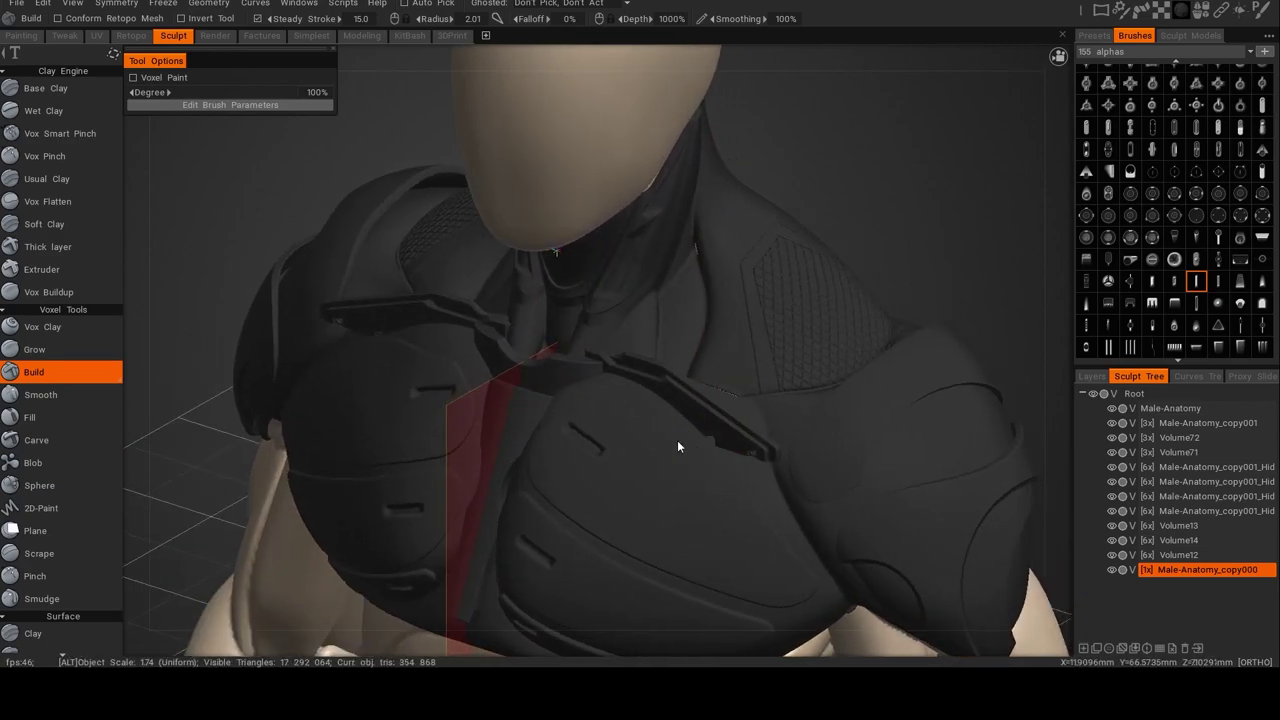
alt+middle_drag(686, 440, 602, 435)
key(h)
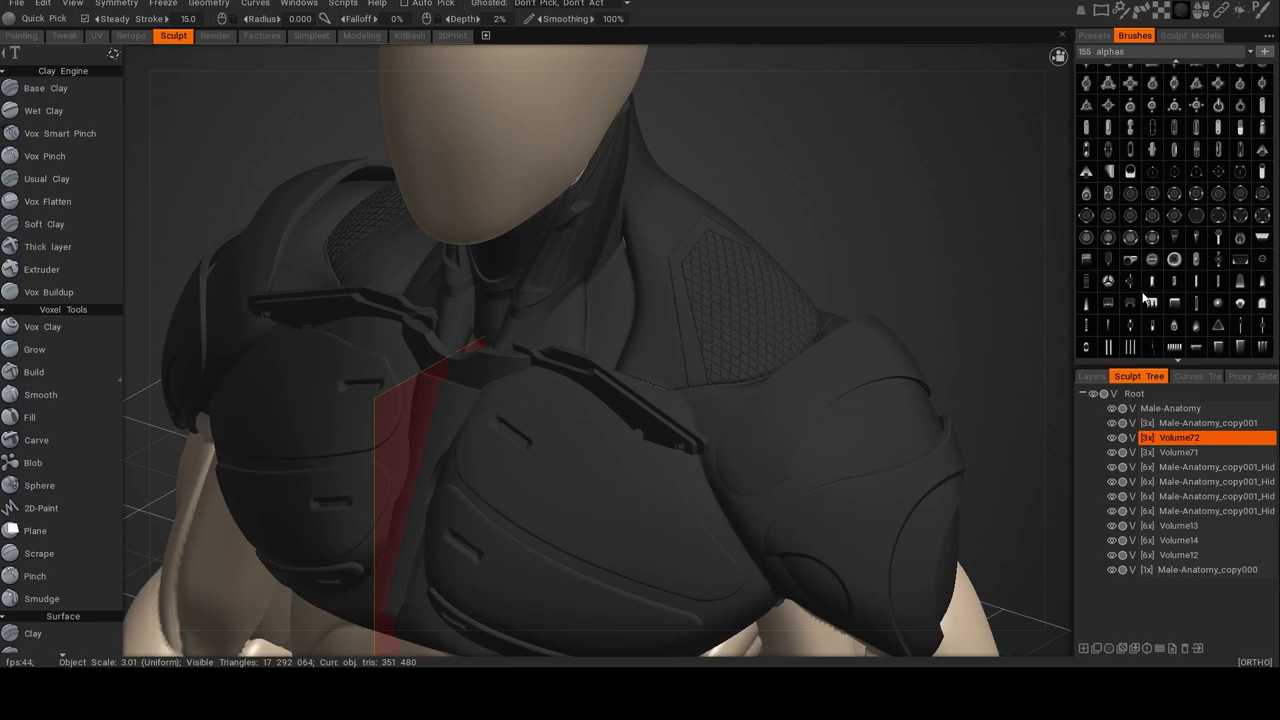
scroll(1146, 298, down, 3)
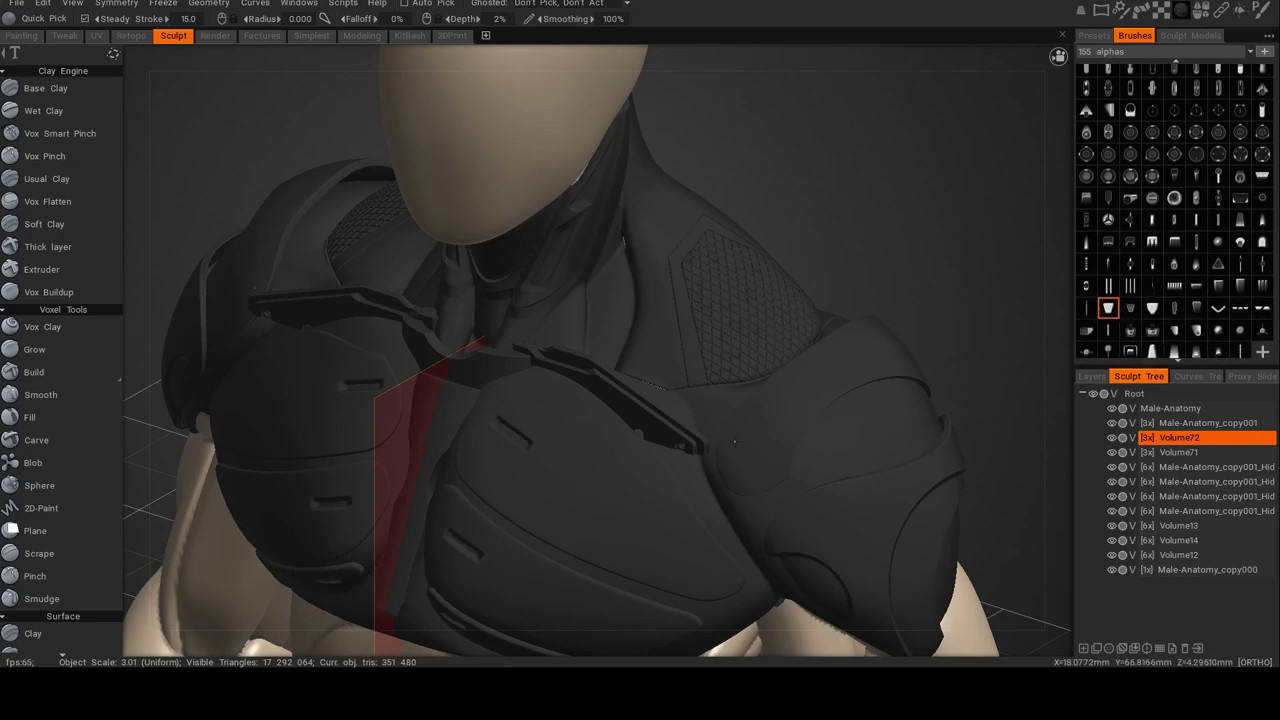
click(782, 421)
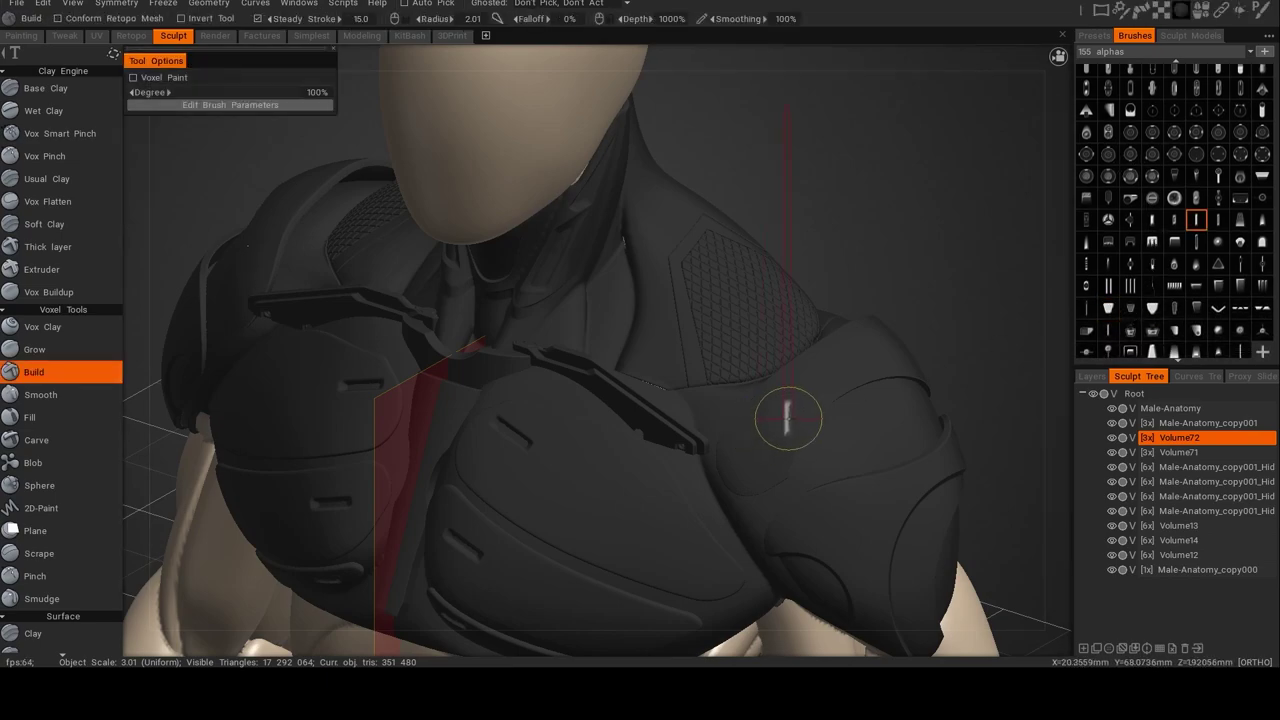
click(1111, 311)
mouse_move(756, 450)
mouse_down()
mouse_move(764, 493)
mouse_move(792, 461)
mouse_move(875, 458)
mouse_move(849, 428)
mouse_move(920, 428)
mouse_move(826, 414)
mouse_move(807, 435)
mouse_move(757, 435)
mouse_move(873, 373)
mouse_up()
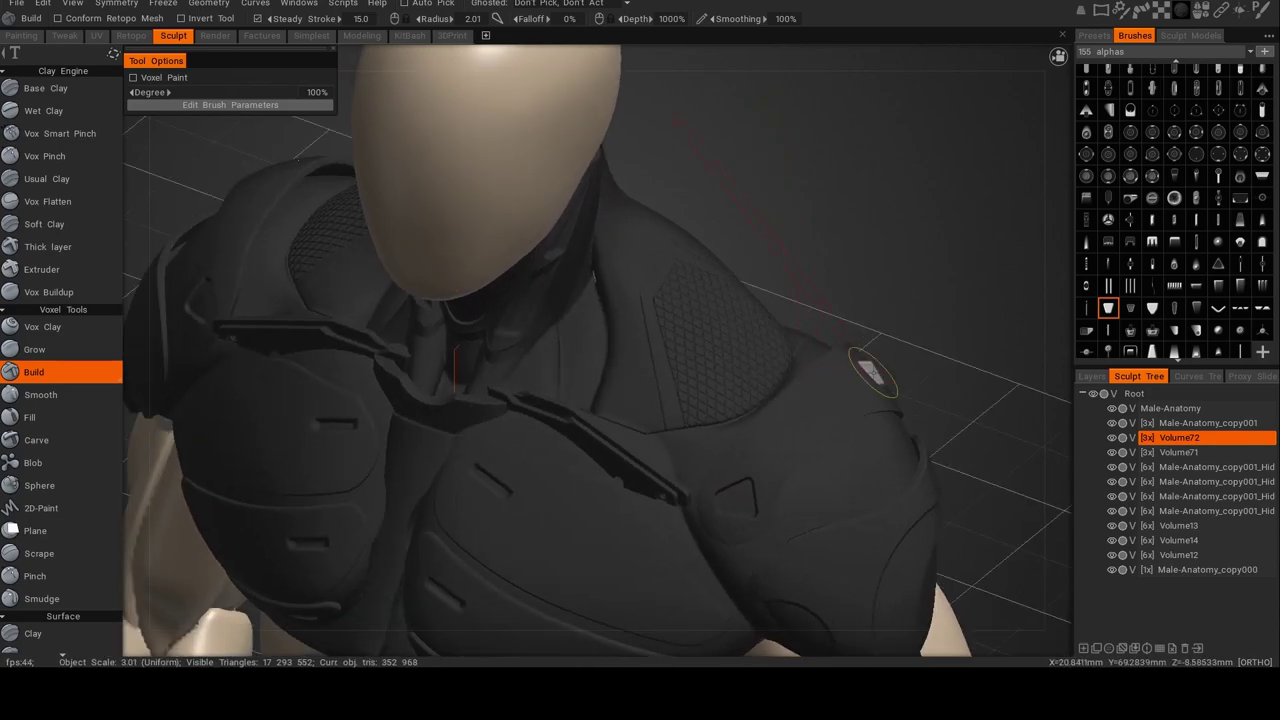
Switch the brush alphas to the Favorites set and choose the thin forked line alpha.
click(1247, 54)
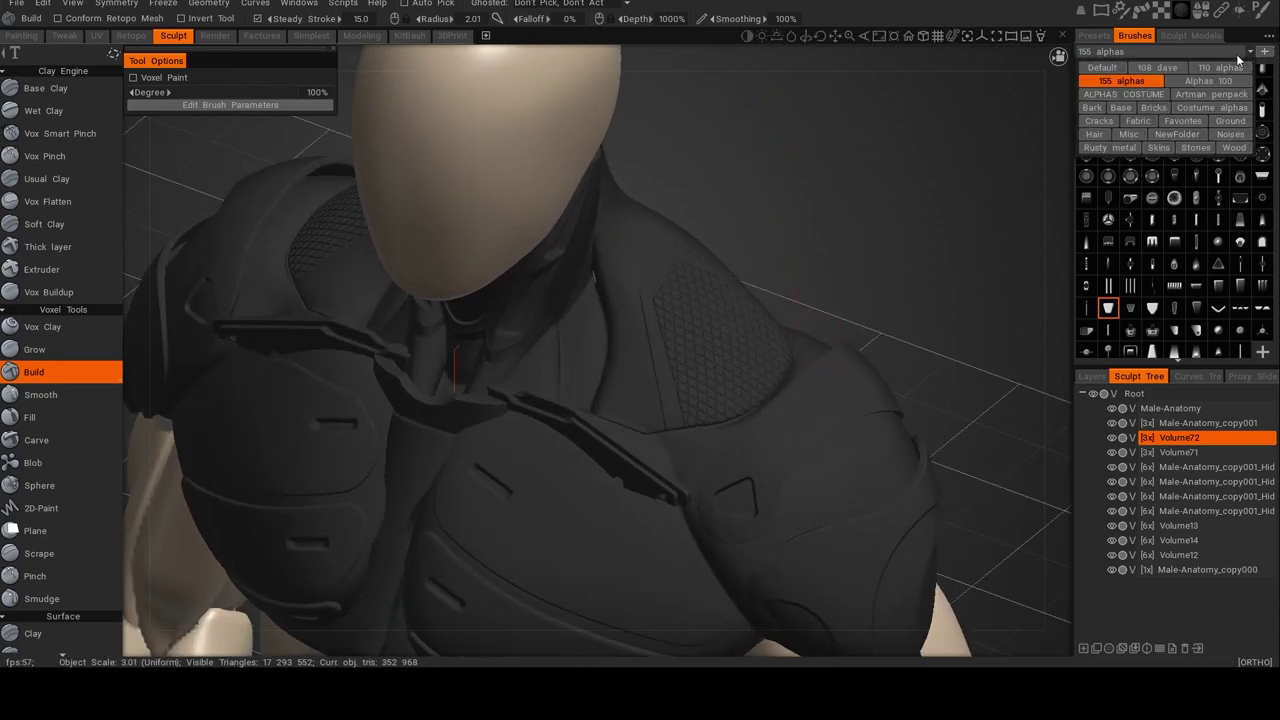
click(1204, 107)
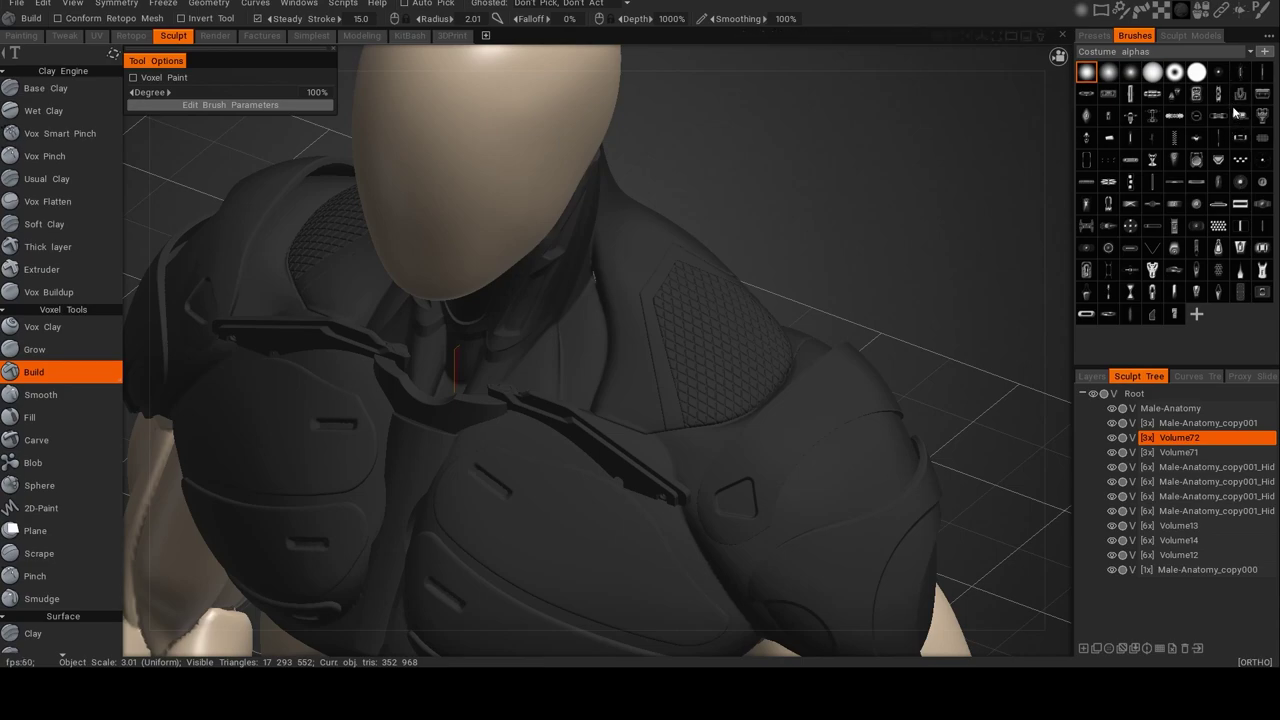
click(1249, 51)
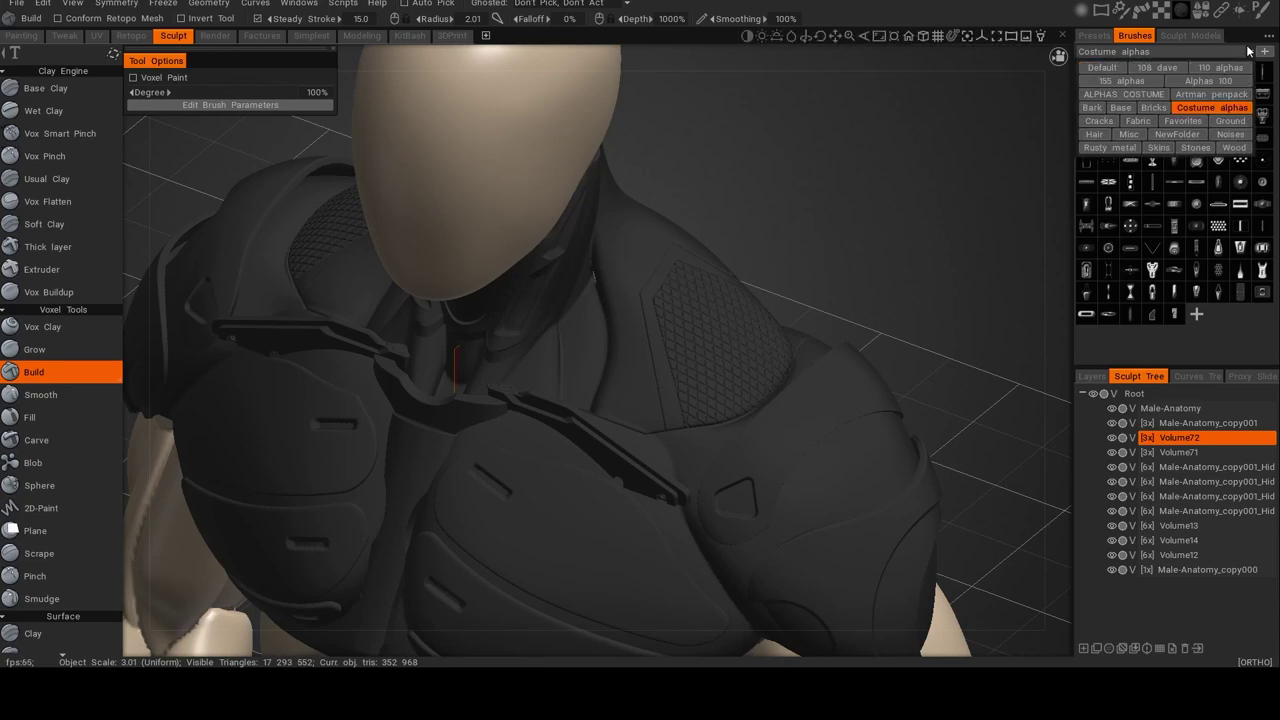
click(1181, 122)
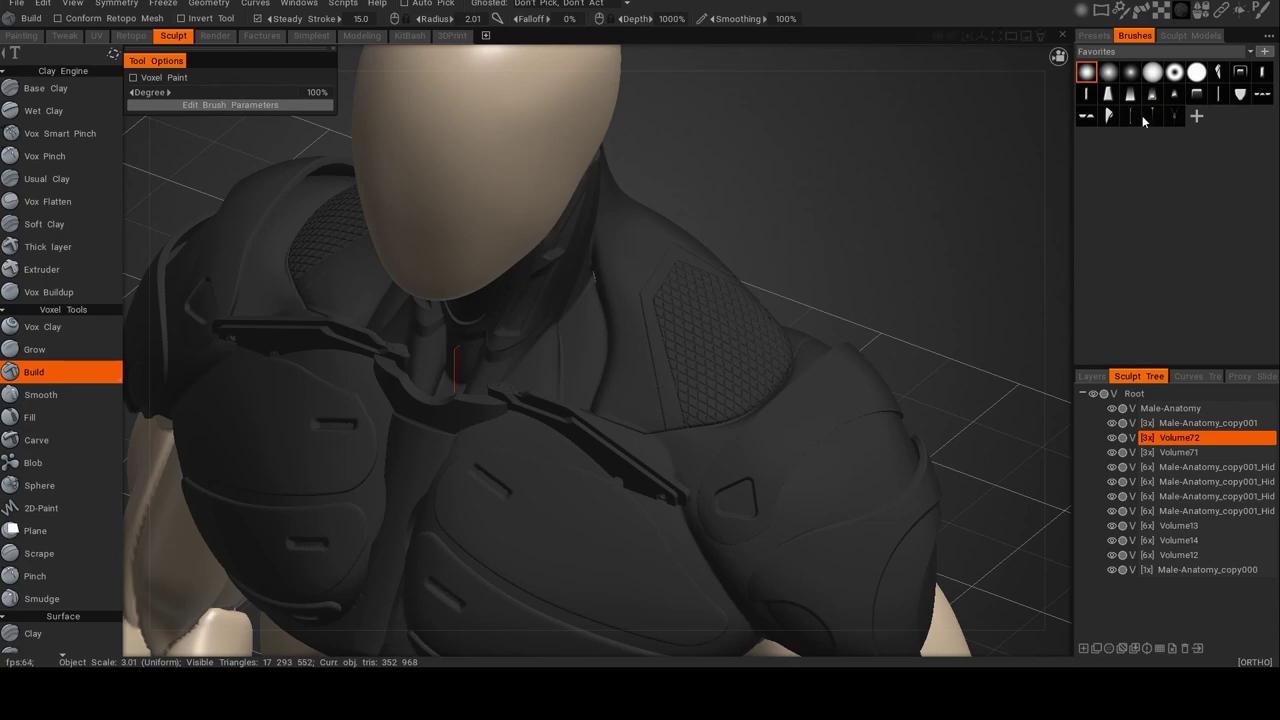
click(1152, 119)
Stamp the forked line alpha across the top of the shoulder armor with Build.
alt+drag(744, 366, 806, 374)
alt+drag(813, 371, 814, 379)
right_drag(821, 378, 775, 378)
drag(770, 449, 978, 491)
mouse_move(978, 492)
right_down()
mouse_move(966, 464)
mouse_move(930, 452)
right_up()
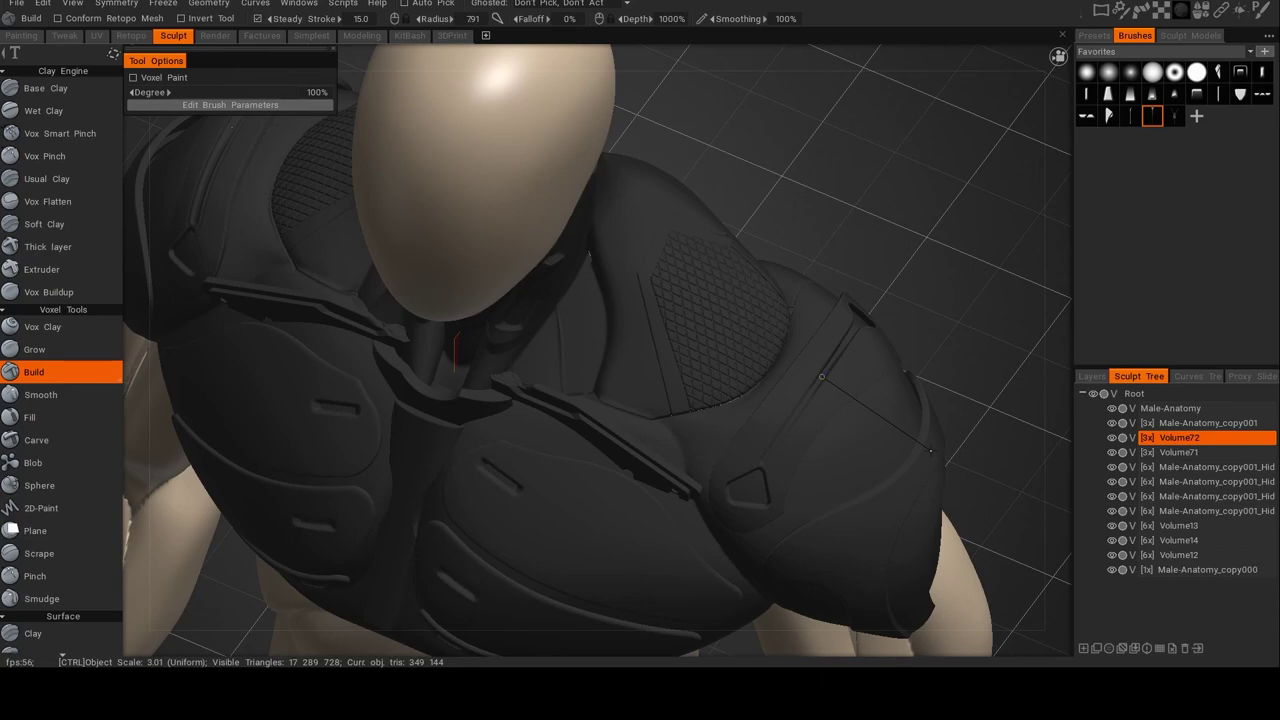
ctrl+drag(931, 451, 931, 450)
Pick the neck and upper-back suit volume as the target for the next stamps.
mouse_move(937, 332)
alt+mouse_down()
mouse_move(940, 319)
mouse_move(1016, 294)
alt+mouse_up()
alt+middle_drag(808, 304, 912, 288)
alt+drag(706, 334, 835, 318)
alt+drag(702, 366, 840, 370)
alt+drag(741, 342, 772, 322)
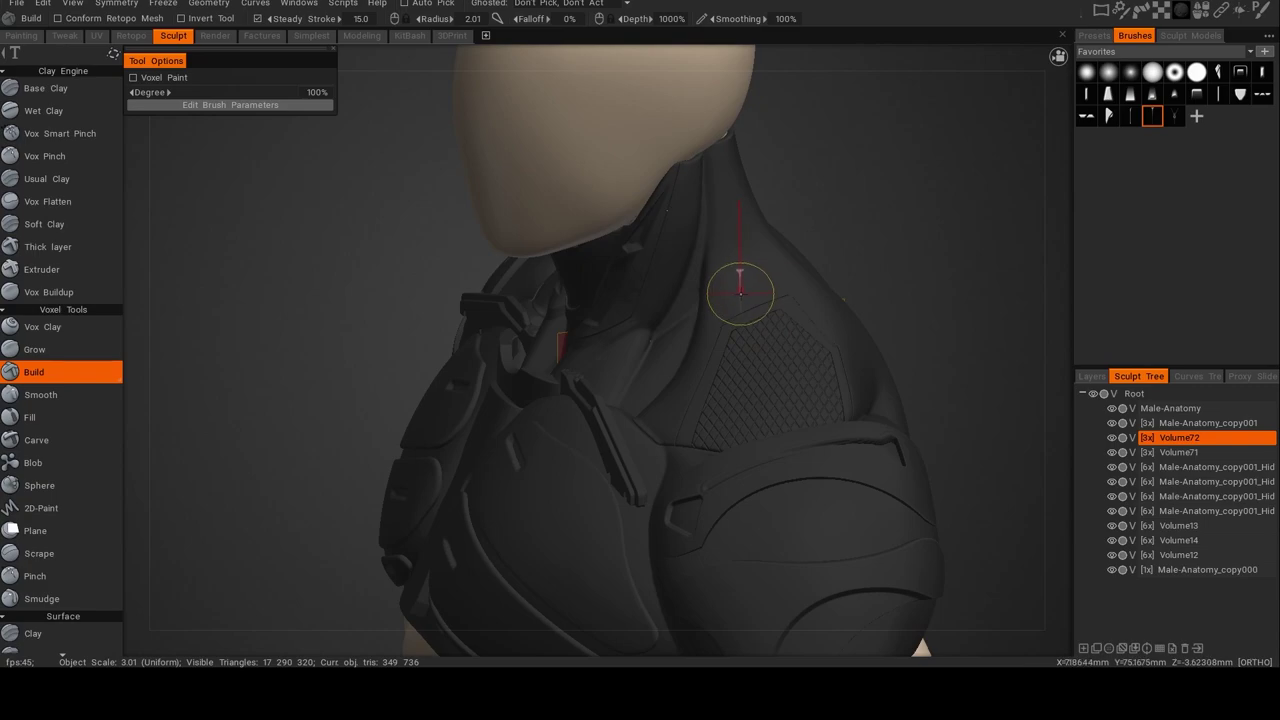
key(h)
alt+middle_drag(727, 314, 709, 361)
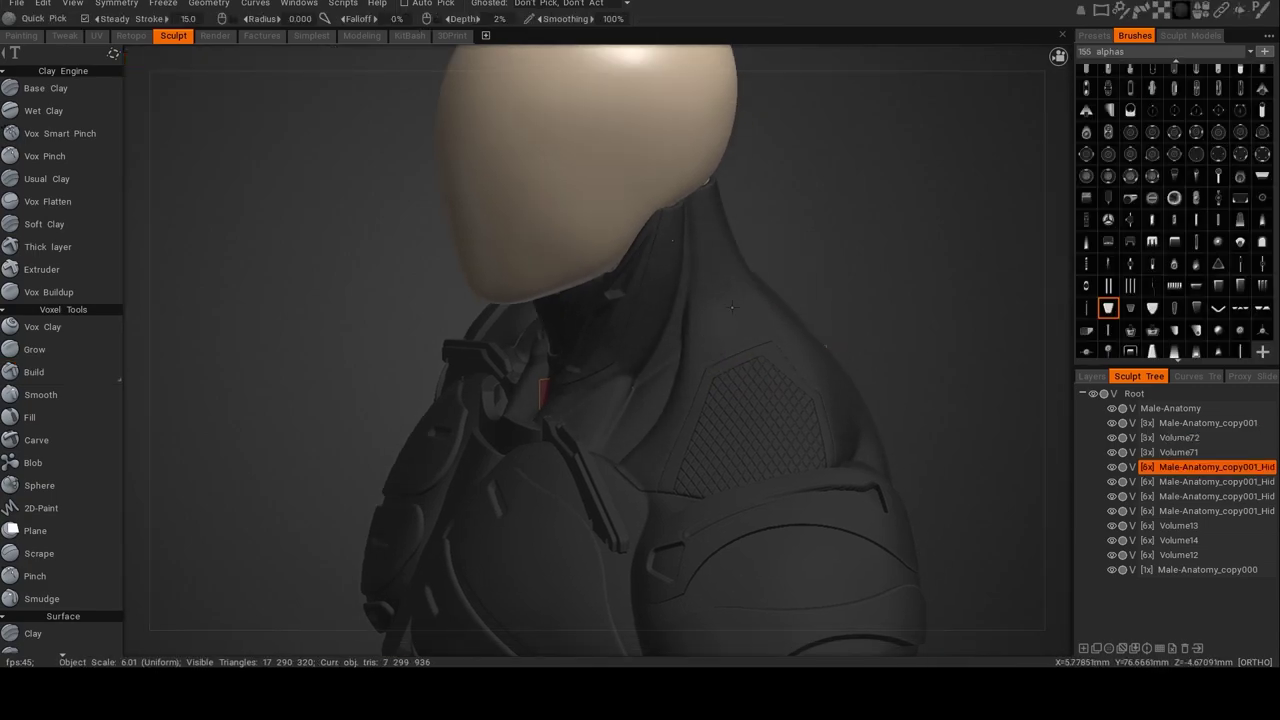
Try stamping the forked line alpha on the side of the neck at 1000% and 300% depth, undoing both stamps.
mouse_move(707, 298)
mouse_down()
mouse_move(709, 354)
mouse_move(731, 359)
mouse_move(778, 348)
mouse_move(783, 317)
mouse_move(844, 296)
mouse_up()
key(ctrl+z)
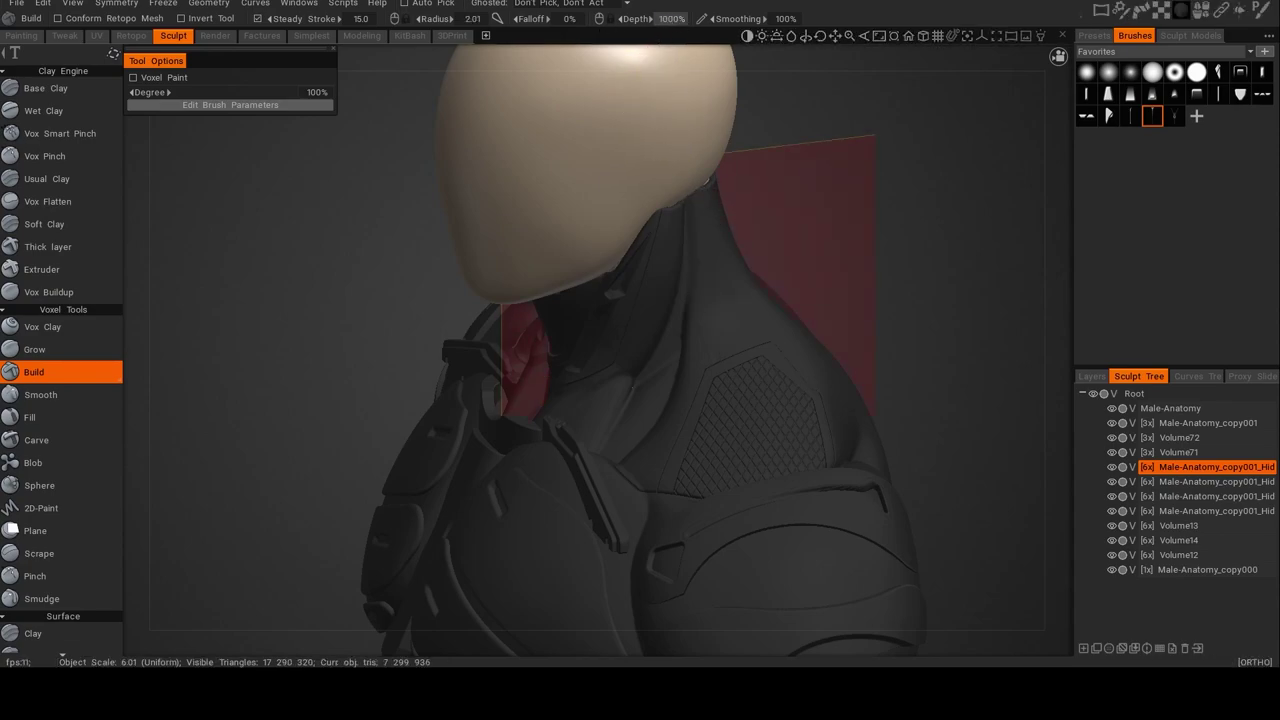
drag(668, 20, 597, 31)
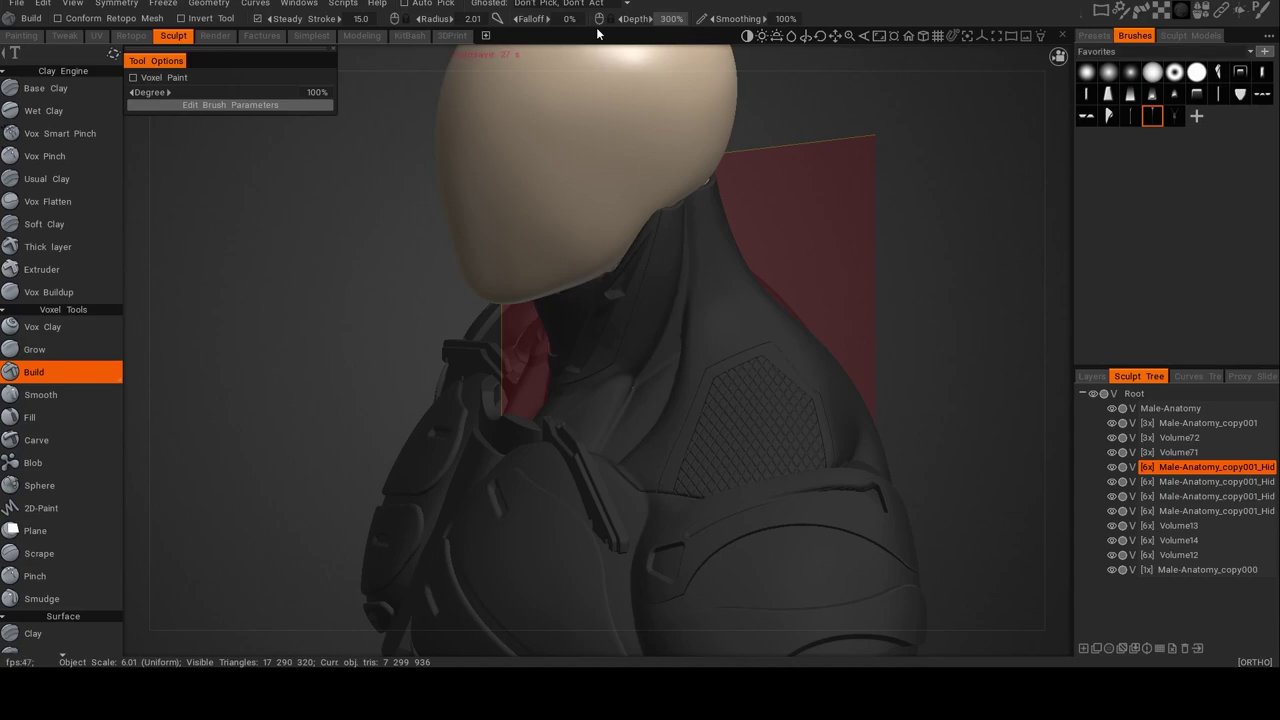
ctrl+drag(719, 290, 836, 273)
key(ctrl+z)
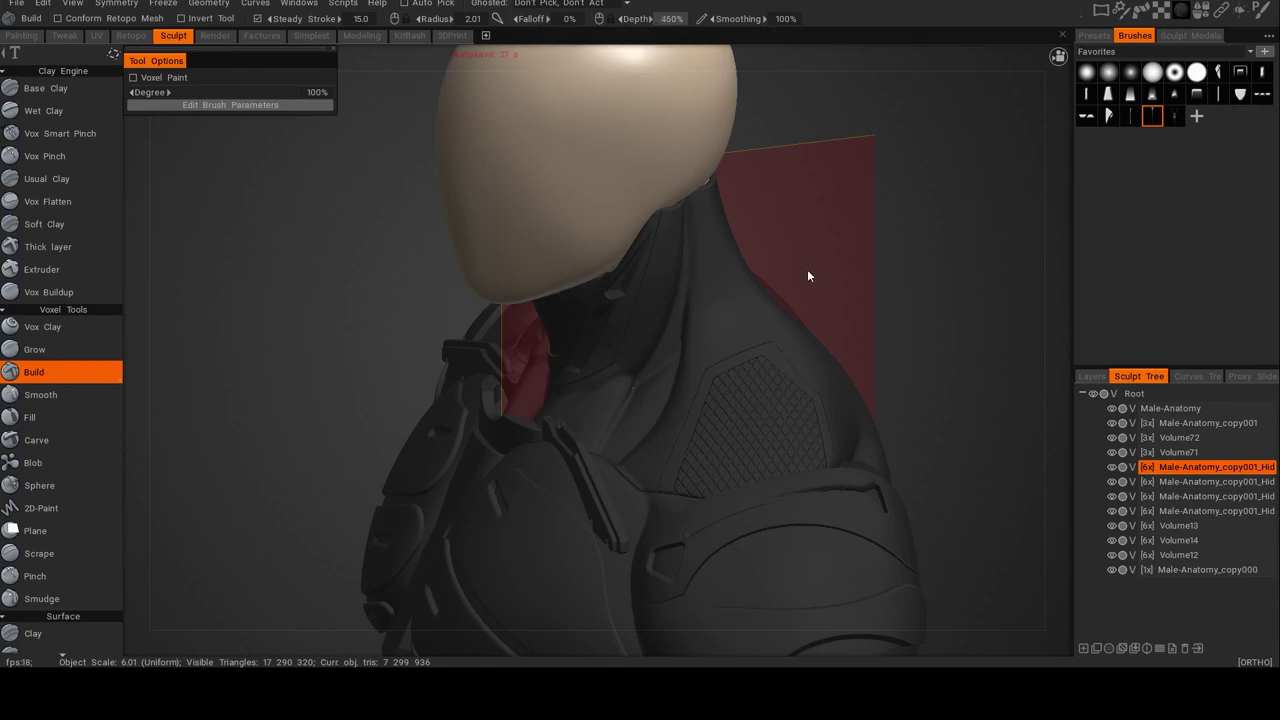
Stamp the forked line alpha up the side of the neck with Build depth at 450%.
mouse_move(723, 285)
ctrl+mouse_down()
mouse_move(776, 307)
mouse_move(848, 259)
ctrl+mouse_up()
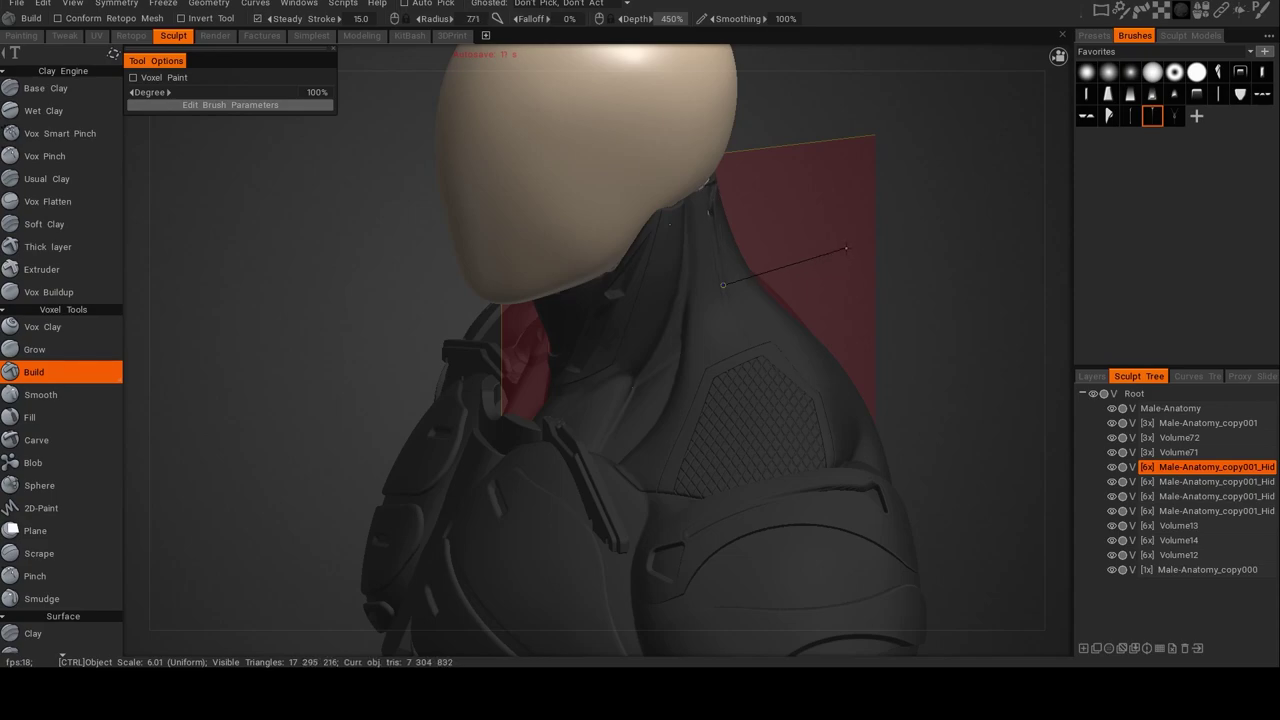
mouse_move(846, 248)
ctrl+mouse_down()
mouse_move(857, 240)
mouse_move(723, 240)
mouse_move(781, 243)
mouse_move(756, 243)
ctrl+mouse_up()
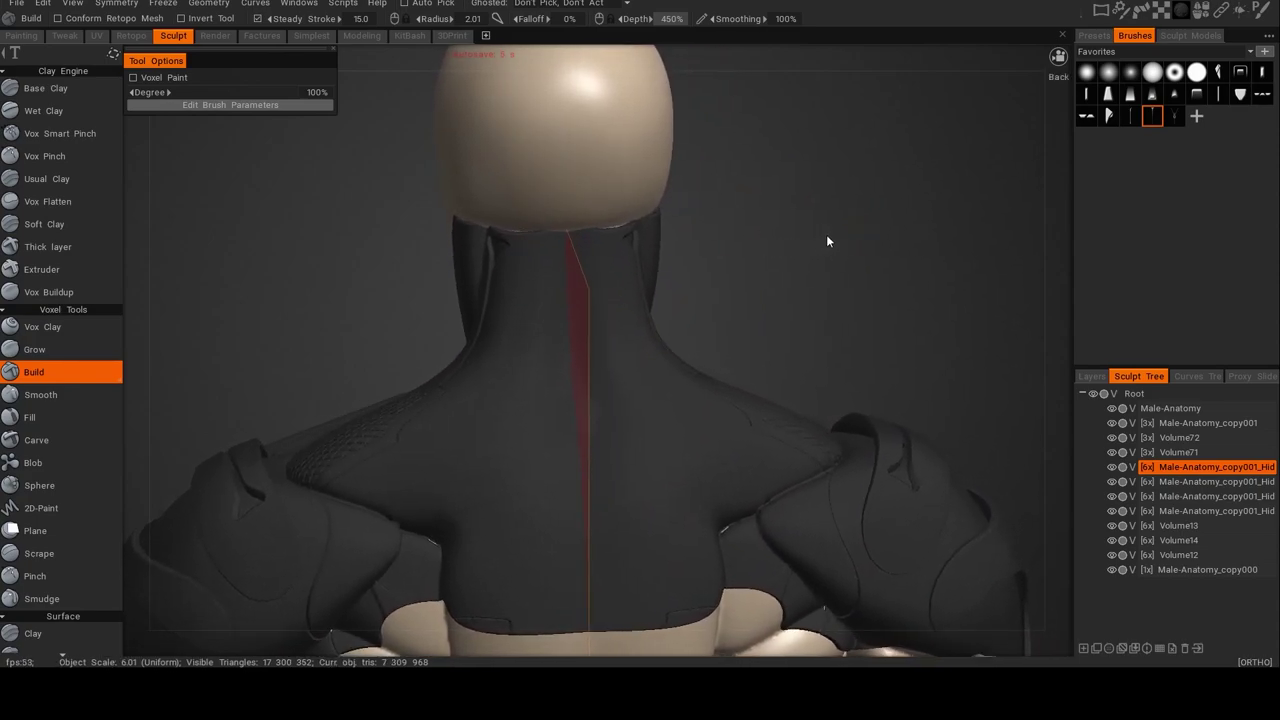
Try the forked line alpha pointing upward on the back of the neck and undo the stamp.
mouse_move(845, 255)
alt+mouse_down()
mouse_move(833, 257)
mouse_move(858, 260)
alt+mouse_up()
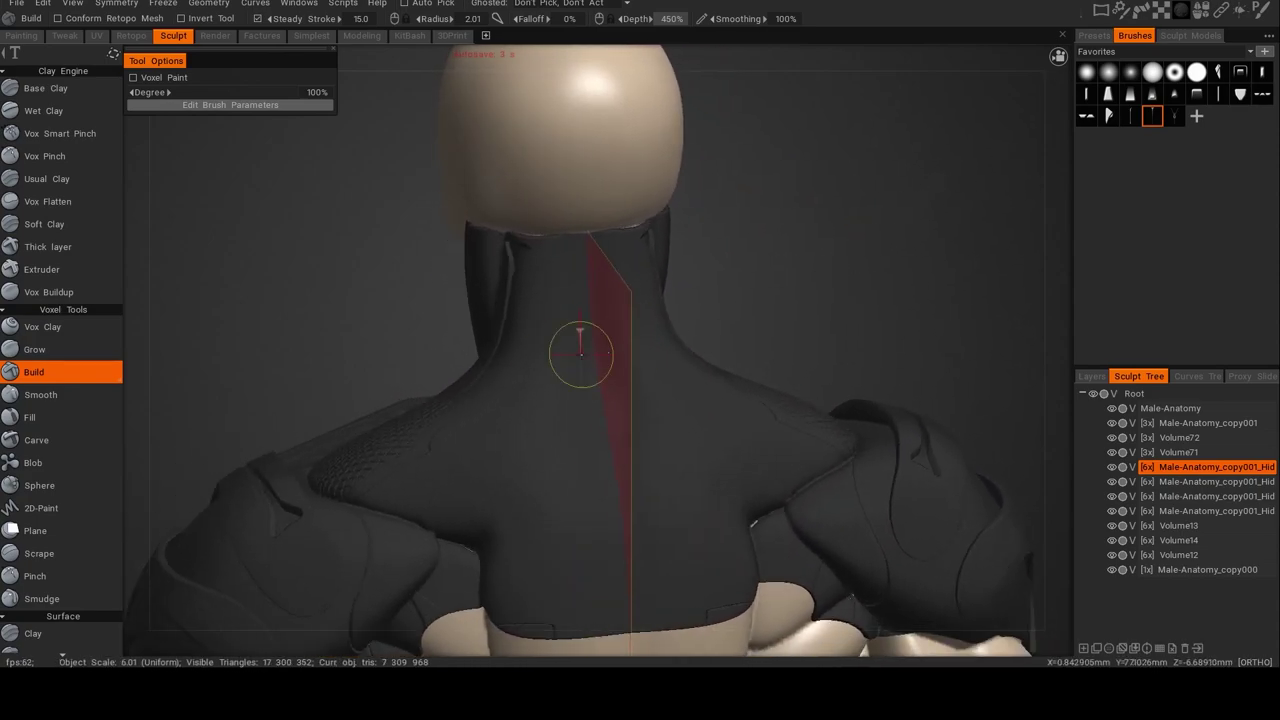
mouse_move(556, 348)
alt+mouse_down()
mouse_move(548, 315)
mouse_move(619, 321)
mouse_move(653, 288)
alt+mouse_up()
right_drag(652, 285, 647, 282)
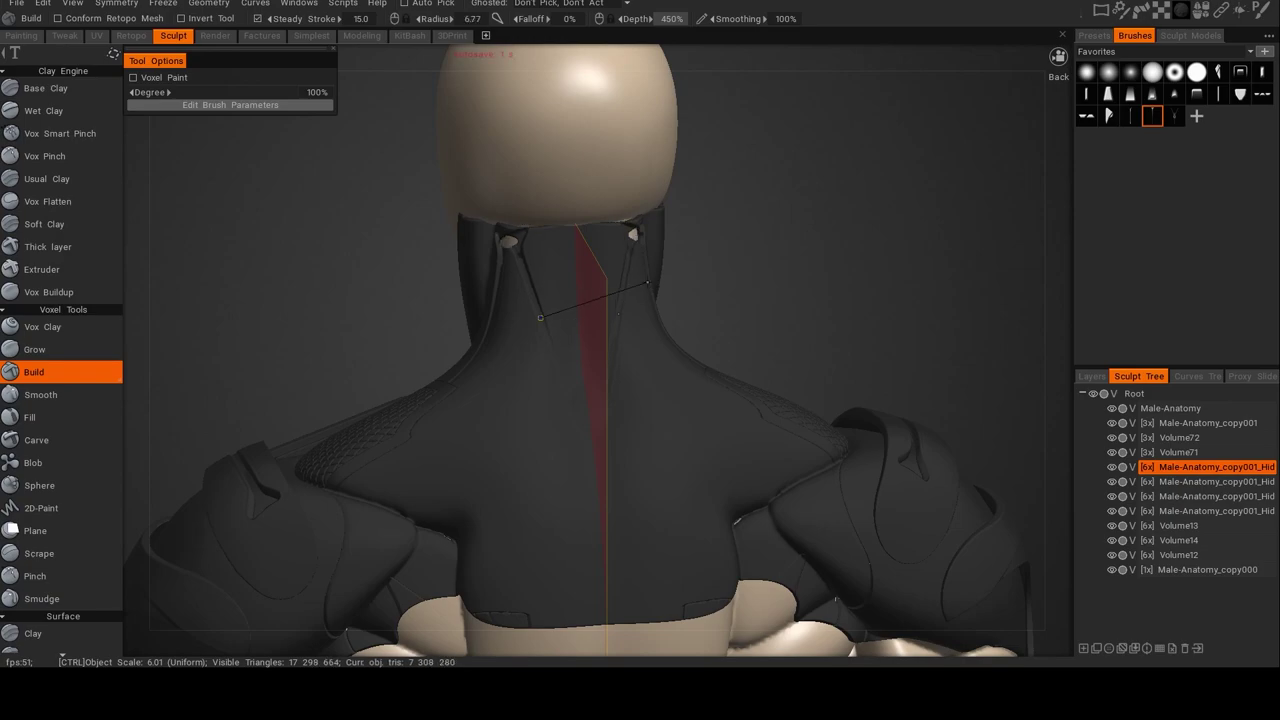
ctrl+drag(648, 282, 646, 283)
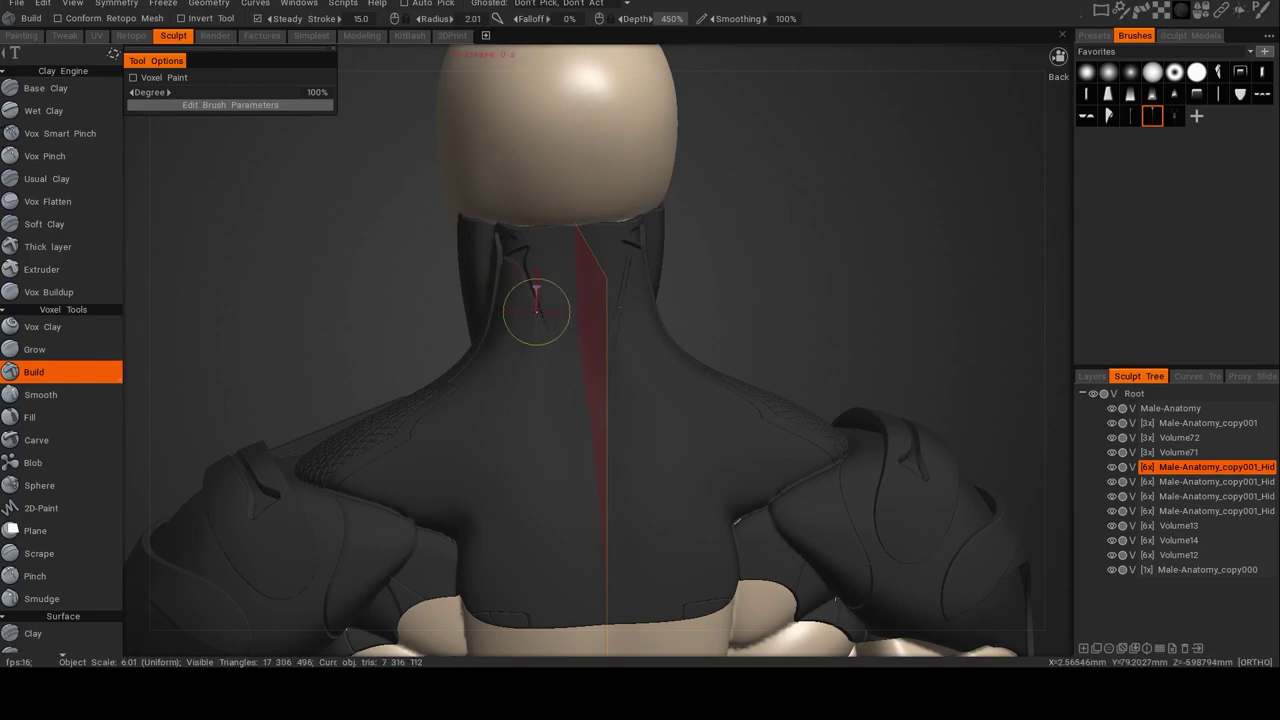
key(ctrl+z)
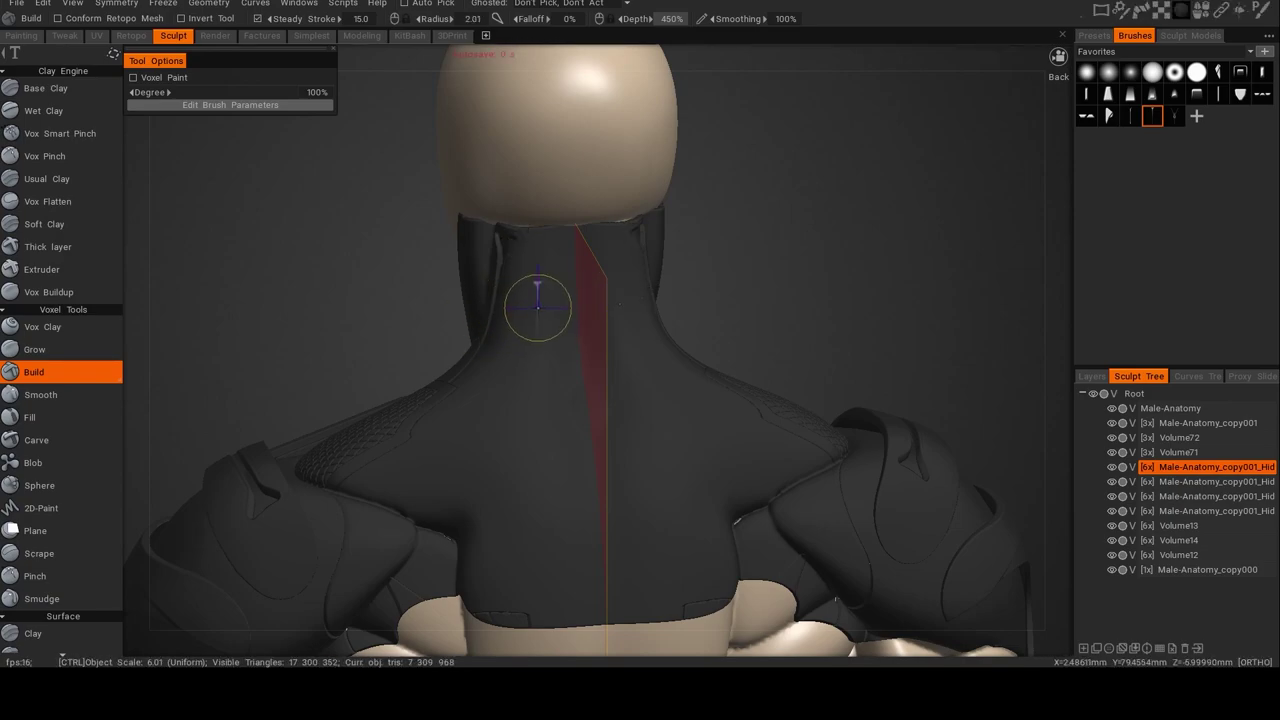
Stamp the forked line alpha on the back of the neck with its forked end pointing down.
ctrl+drag(538, 308, 501, 321)
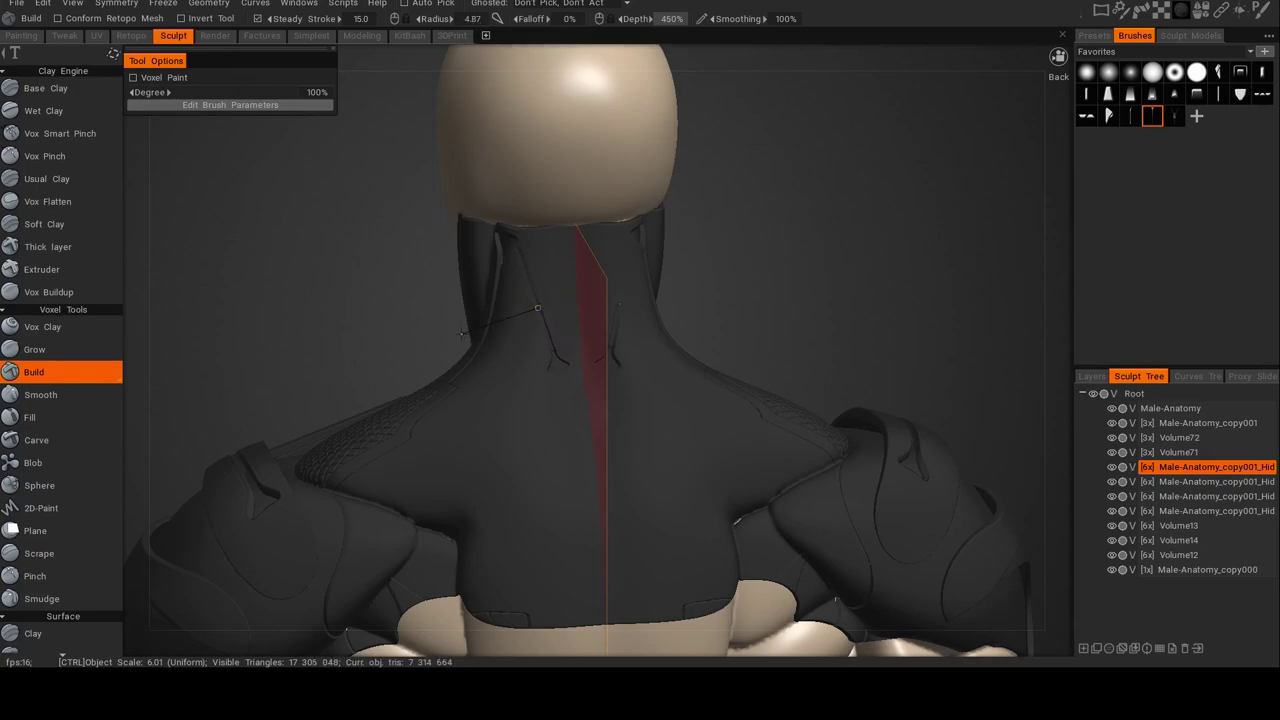
ctrl+drag(448, 334, 450, 334)
Stamp the forked line alpha diagonally across the upper back, with its forked end at the notch beside the shoulder armor.
mouse_move(476, 428)
alt+mouse_down()
mouse_move(558, 443)
mouse_move(585, 478)
alt+mouse_up()
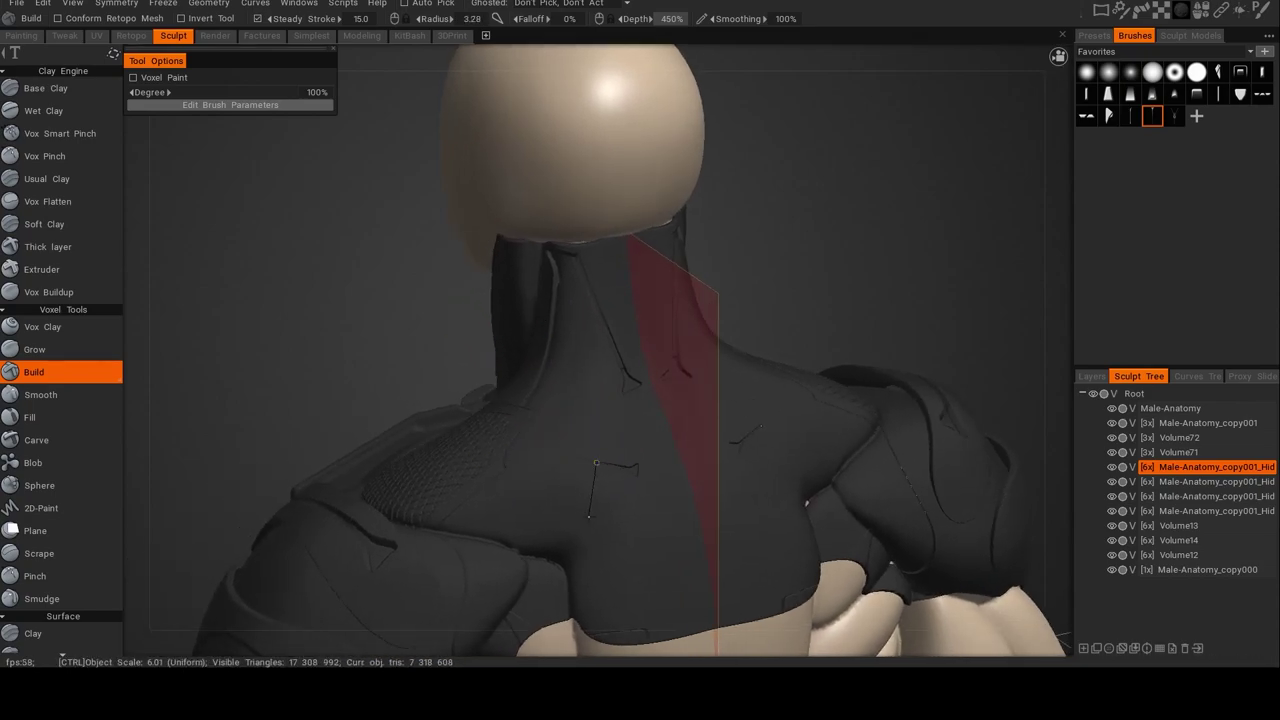
ctrl+drag(601, 526, 545, 511)
ctrl+drag(533, 416, 485, 398)
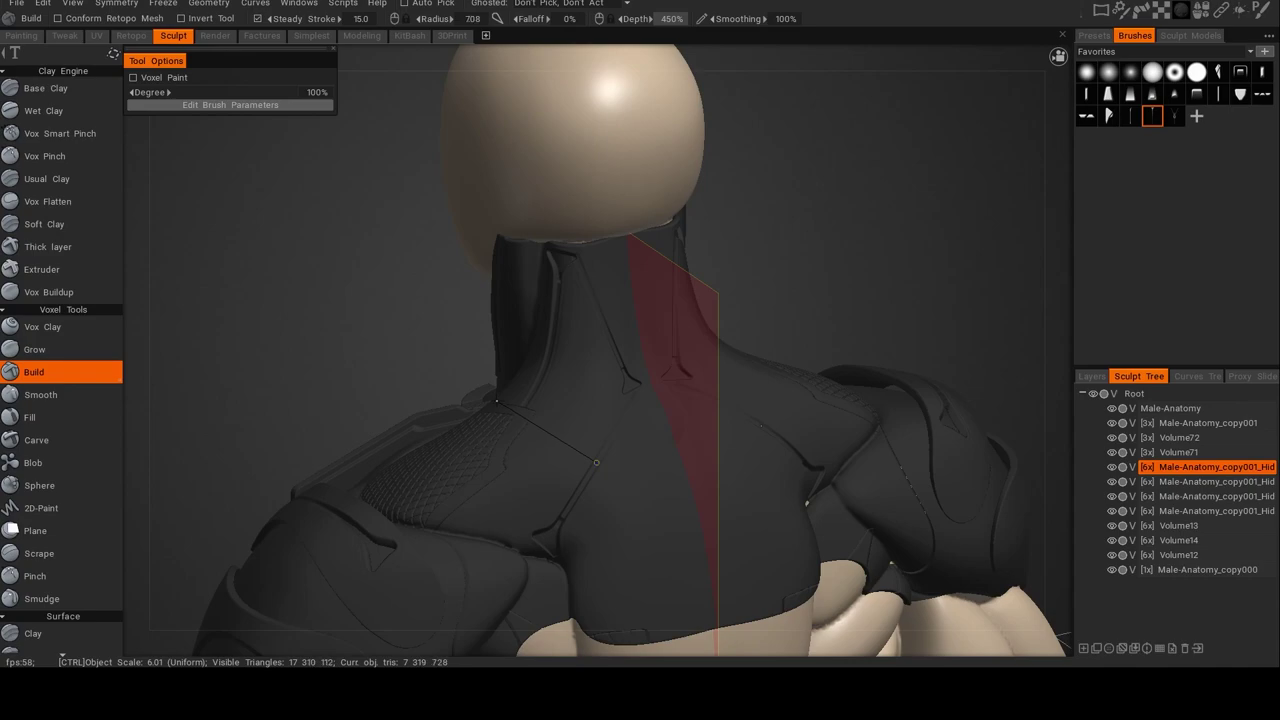
ctrl+drag(489, 400, 506, 407)
right_drag(511, 408, 491, 408)
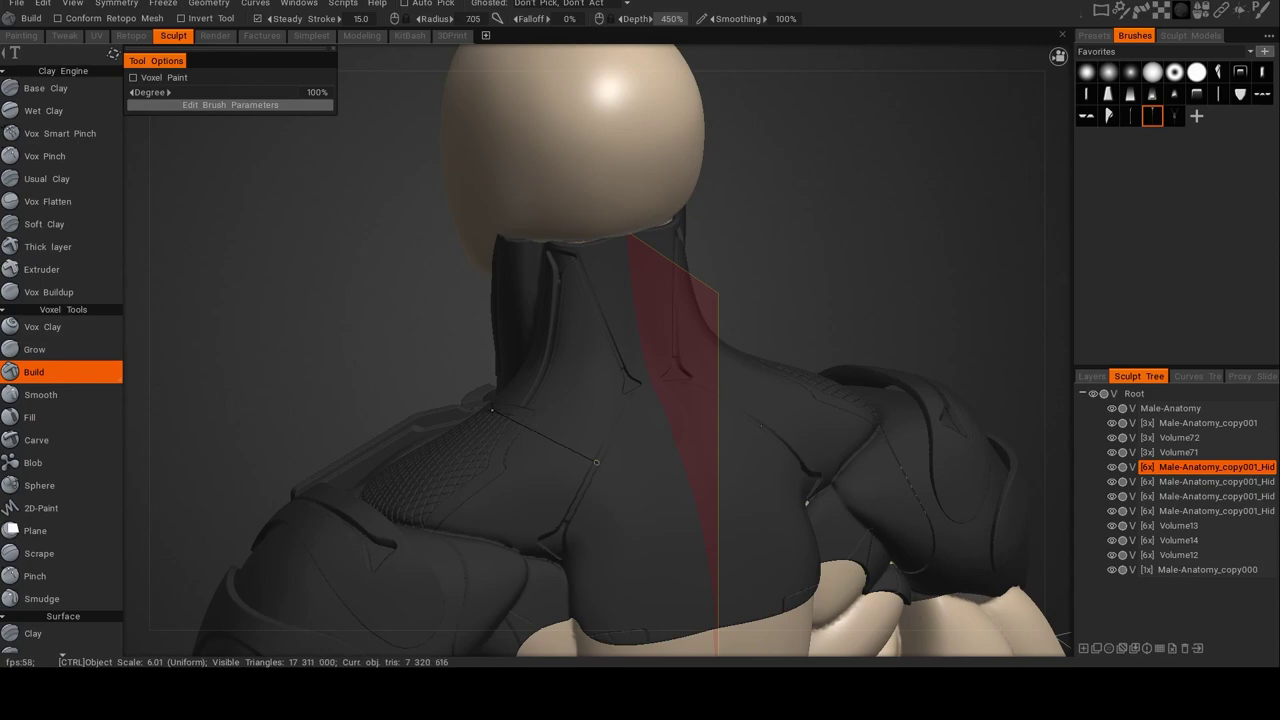
ctrl+drag(492, 410, 490, 407)
Hide a symmetrical hexagonal area in the middle of the upper back with Vox Hide, starting just below the neck lines.
mouse_move(621, 433)
alt+mouse_down()
mouse_move(554, 442)
mouse_move(606, 423)
mouse_move(617, 437)
mouse_move(563, 431)
alt+mouse_up()
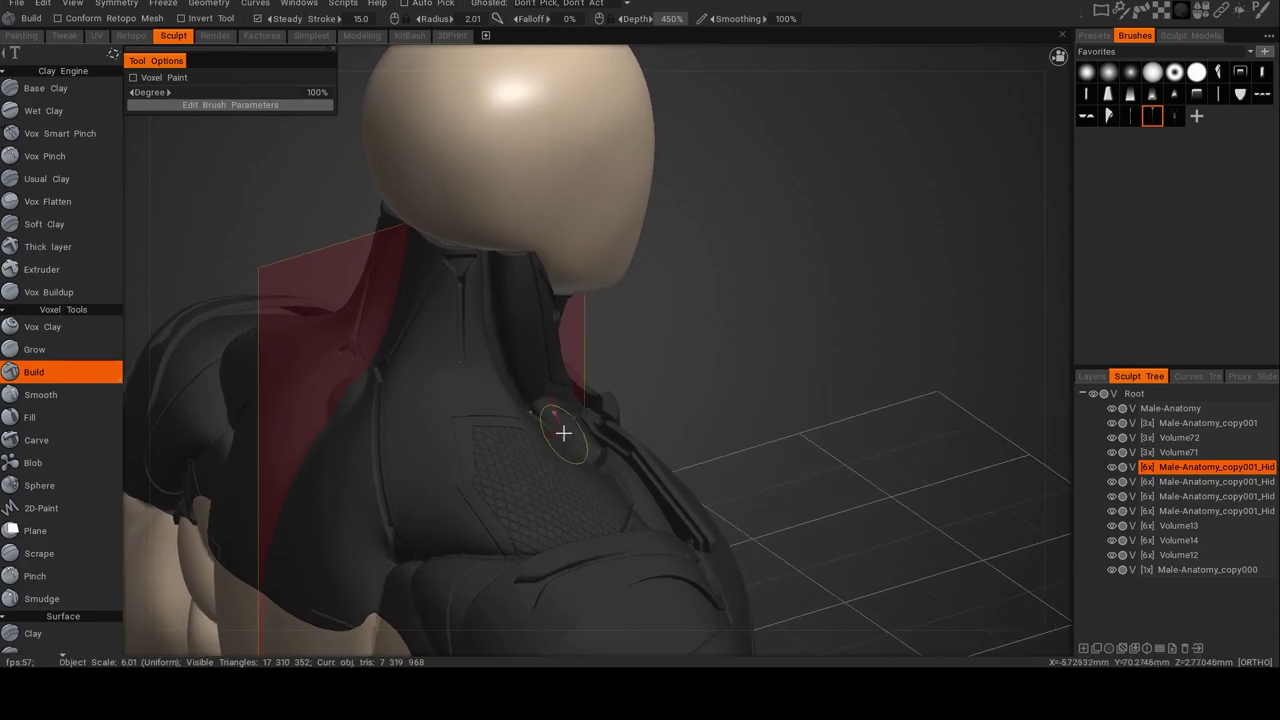
mouse_move(608, 371)
alt+mouse_down()
mouse_move(592, 414)
mouse_move(728, 402)
alt+mouse_up()
alt+drag(626, 497, 617, 494)
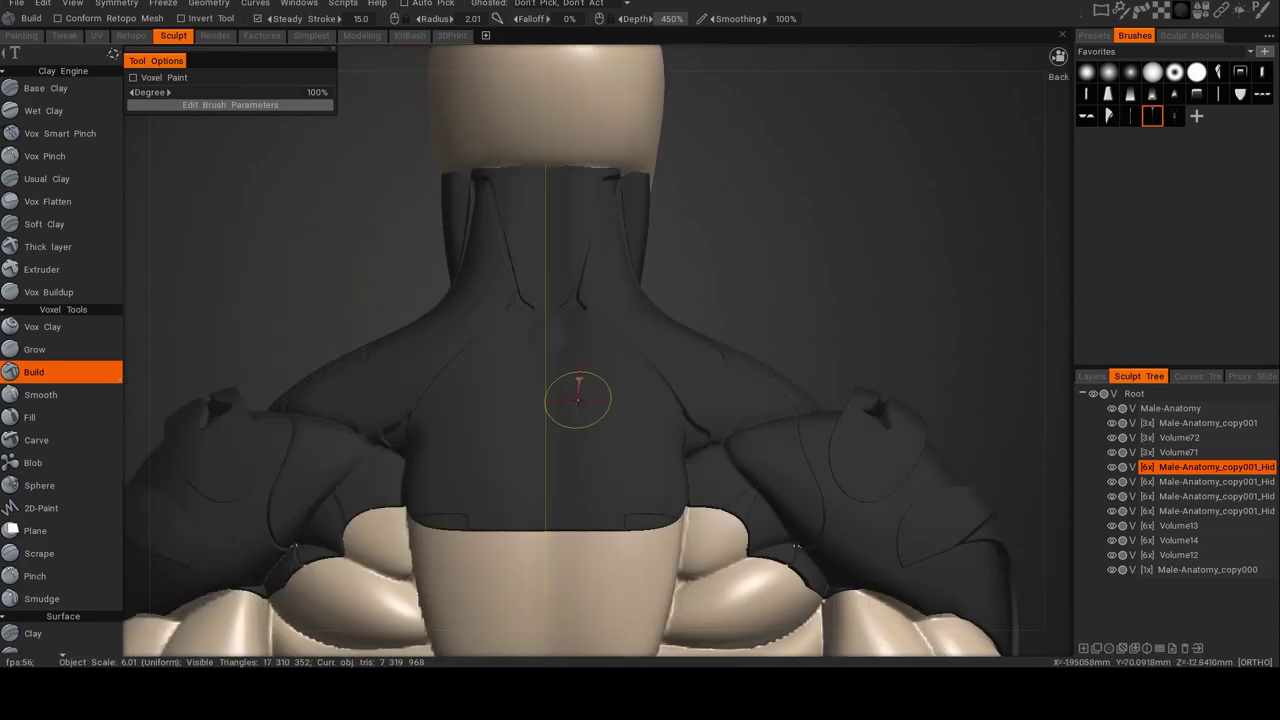
key(Escape)
alt+middle_drag(581, 415, 592, 441)
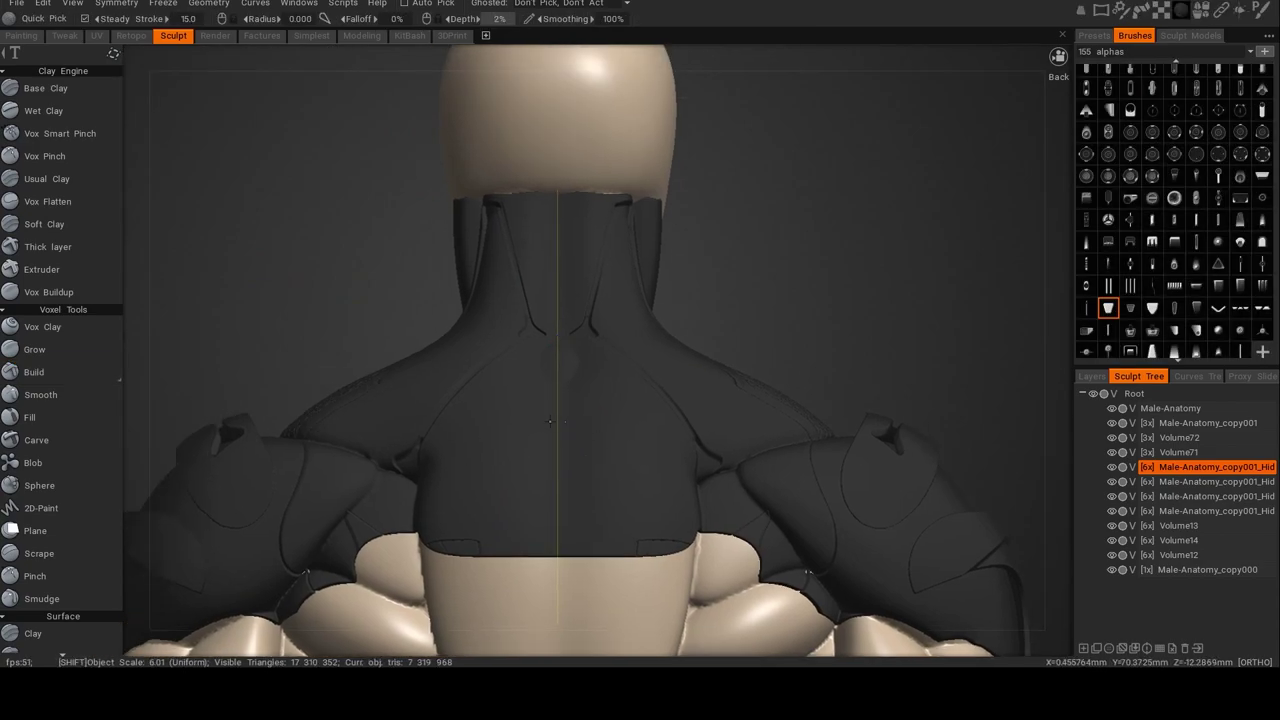
key(shift+h)
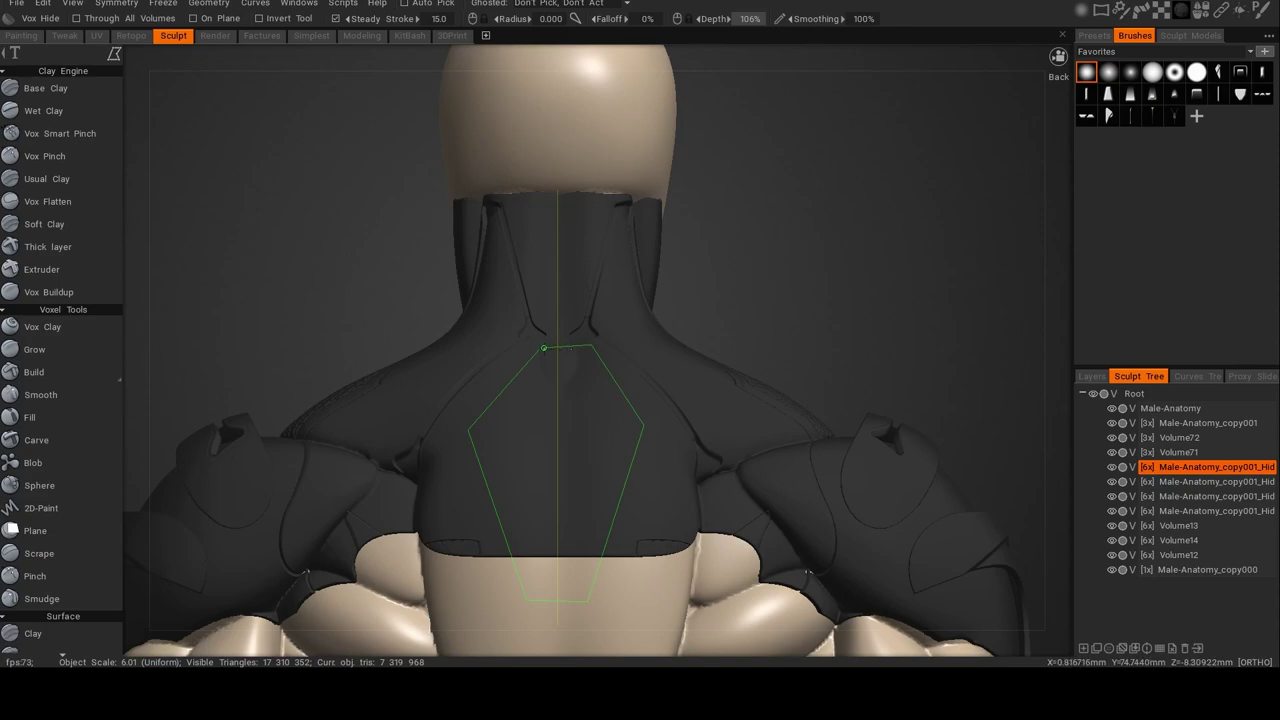
click(544, 348)
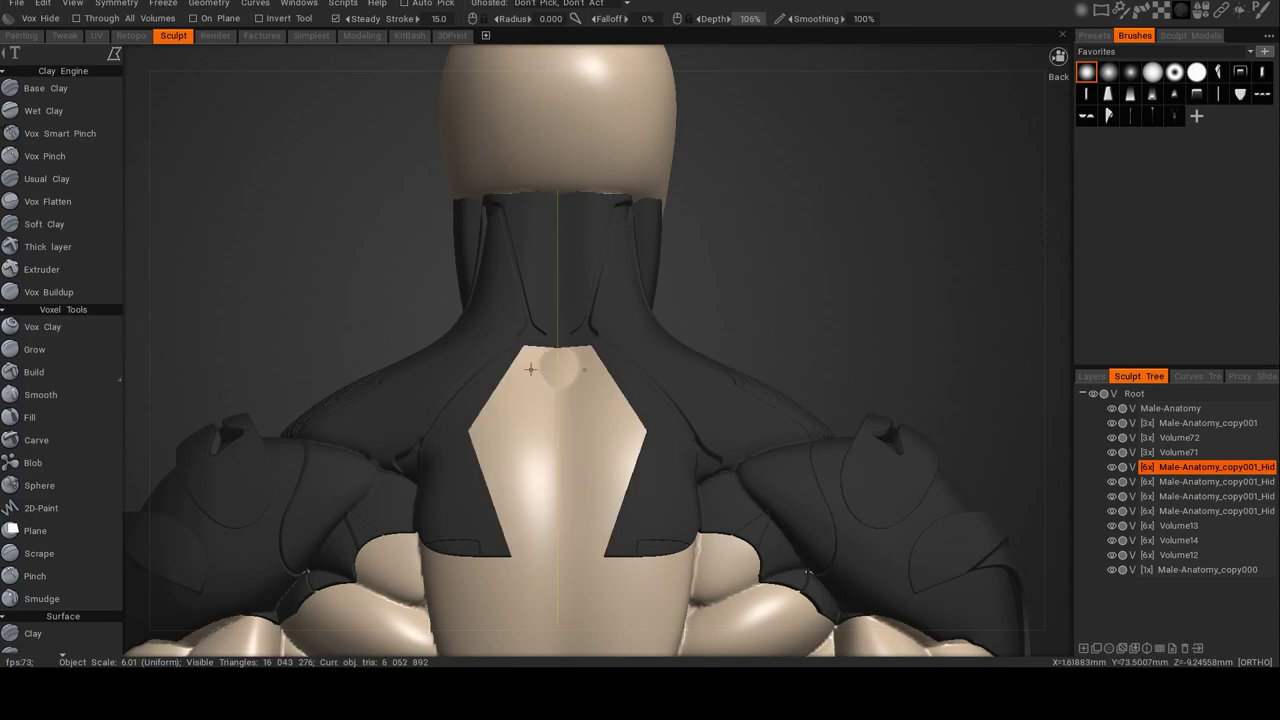
Restore the accidentally hidden front of the neck and collar with a six-point Vox Hide outline from the side view.
alt+drag(459, 411, 785, 415)
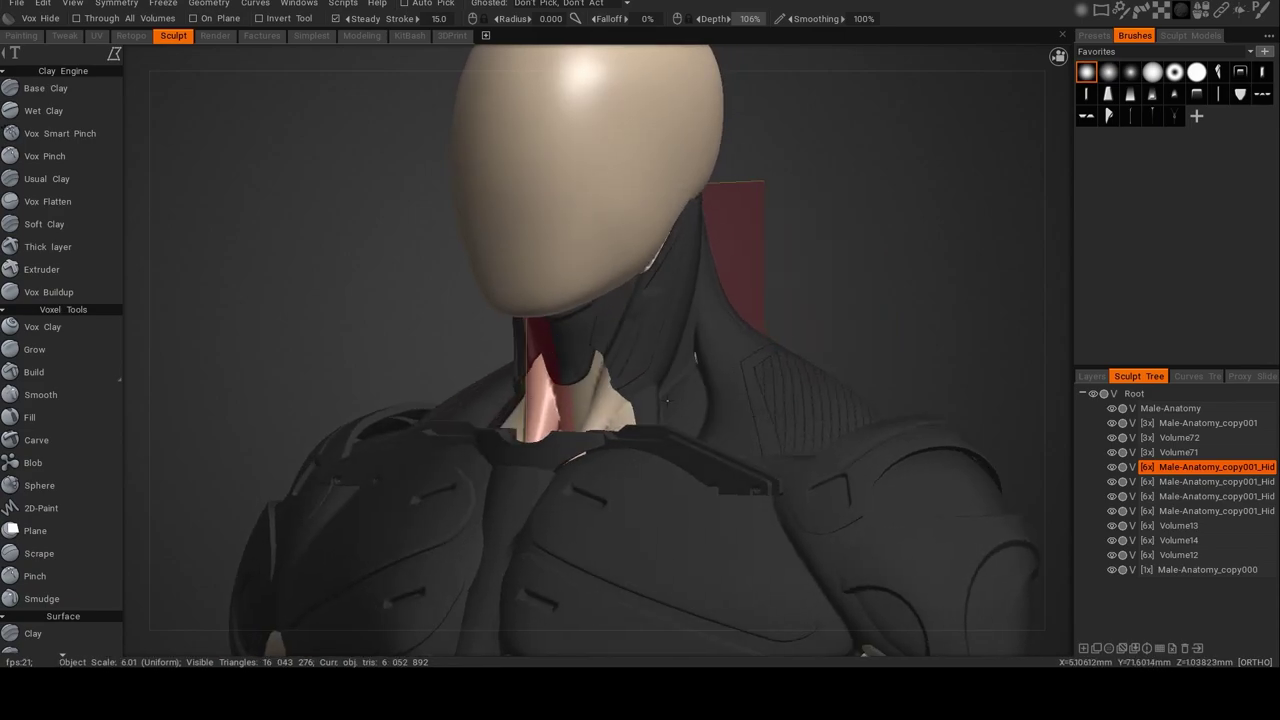
alt+drag(585, 402, 820, 407)
ctrl+click(675, 322)
ctrl+click(489, 291)
ctrl+click(416, 351)
ctrl+click(510, 515)
ctrl+click(680, 546)
ctrl+click(770, 457)
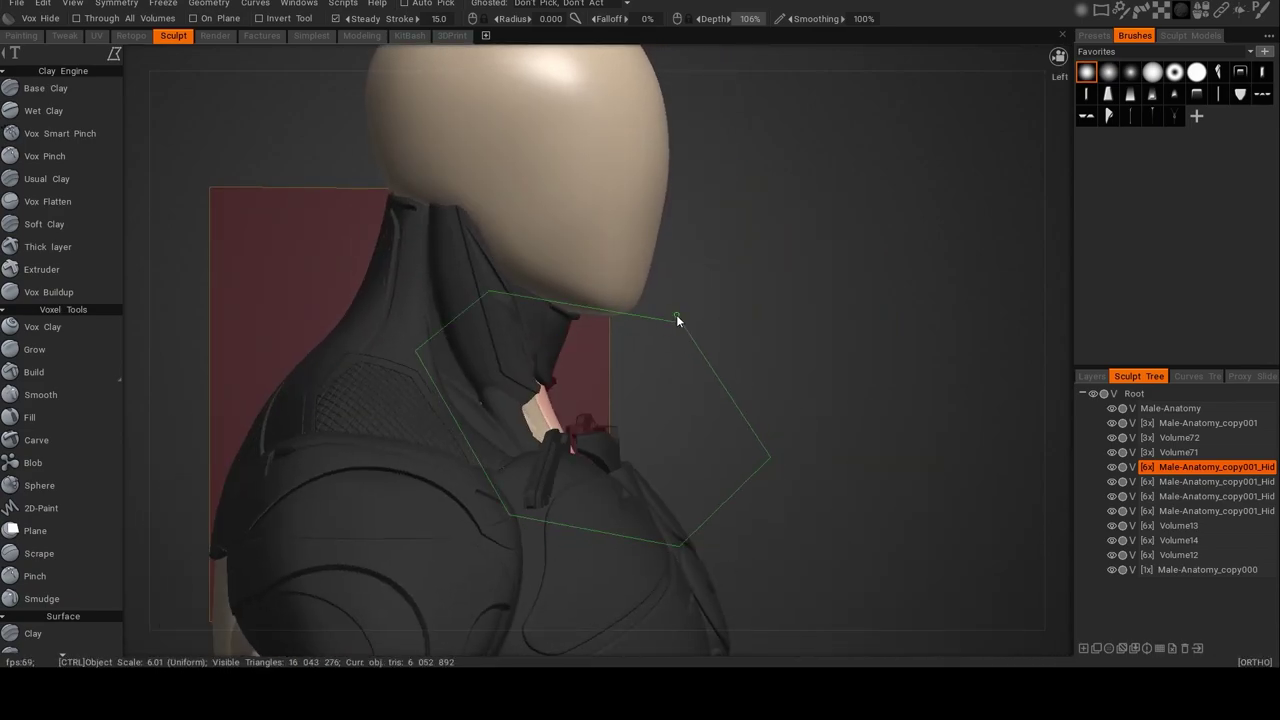
alt+drag(622, 359, 774, 364)
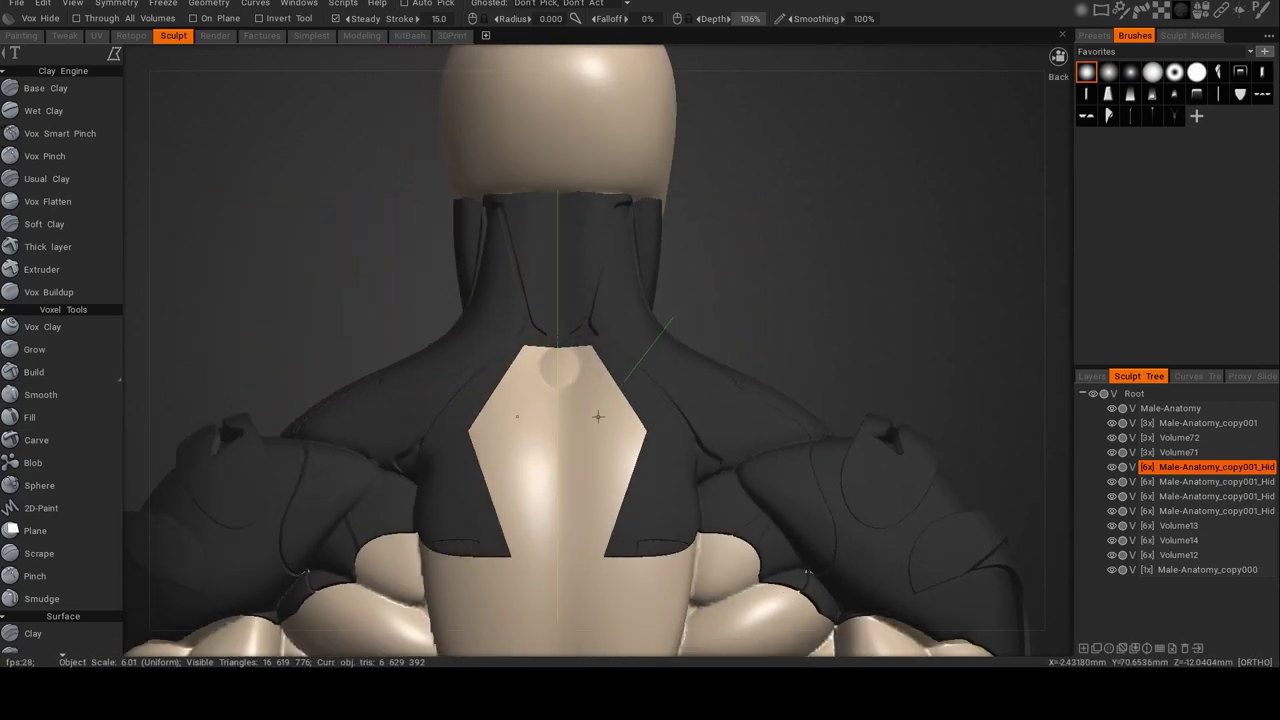
Separate the hidden hexagonal back panel into its own volume and give it the dark shader from the Metal set.
key(shift+h)
mouse_move(611, 418)
alt+mouse_down()
mouse_move(602, 457)
mouse_move(582, 457)
alt+mouse_up()
alt+middle_drag(582, 457, 629, 411)
alt+shift+drag(629, 411, 666, 411)
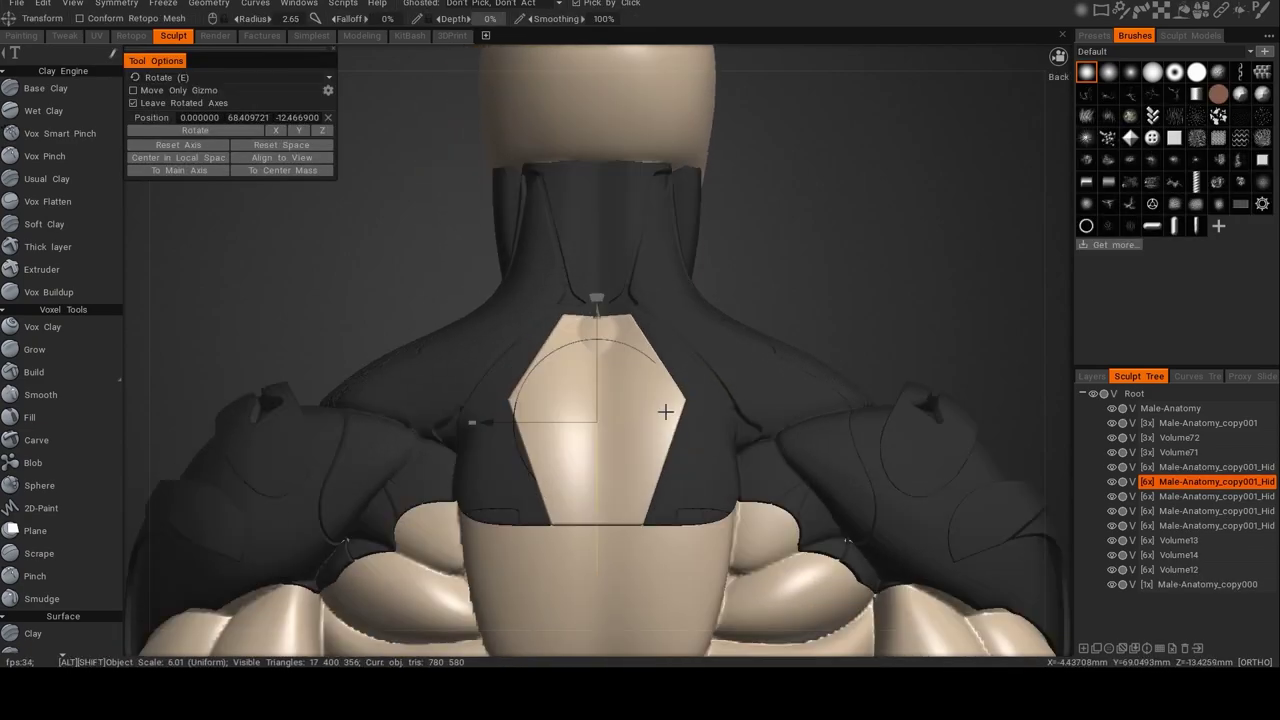
click(1182, 12)
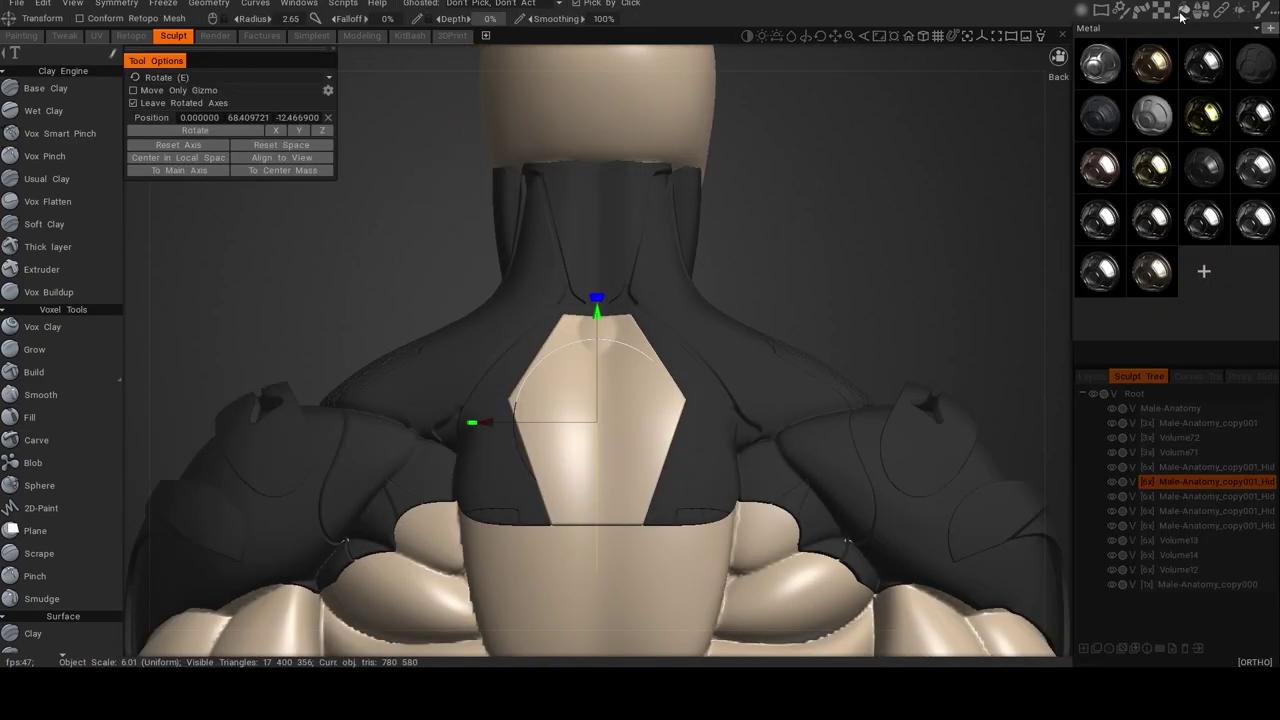
click(1254, 69)
Hide a slightly smaller hexagon inside the back panel with Vox Hide and separate it into its own volume.
alt+drag(846, 286, 860, 324)
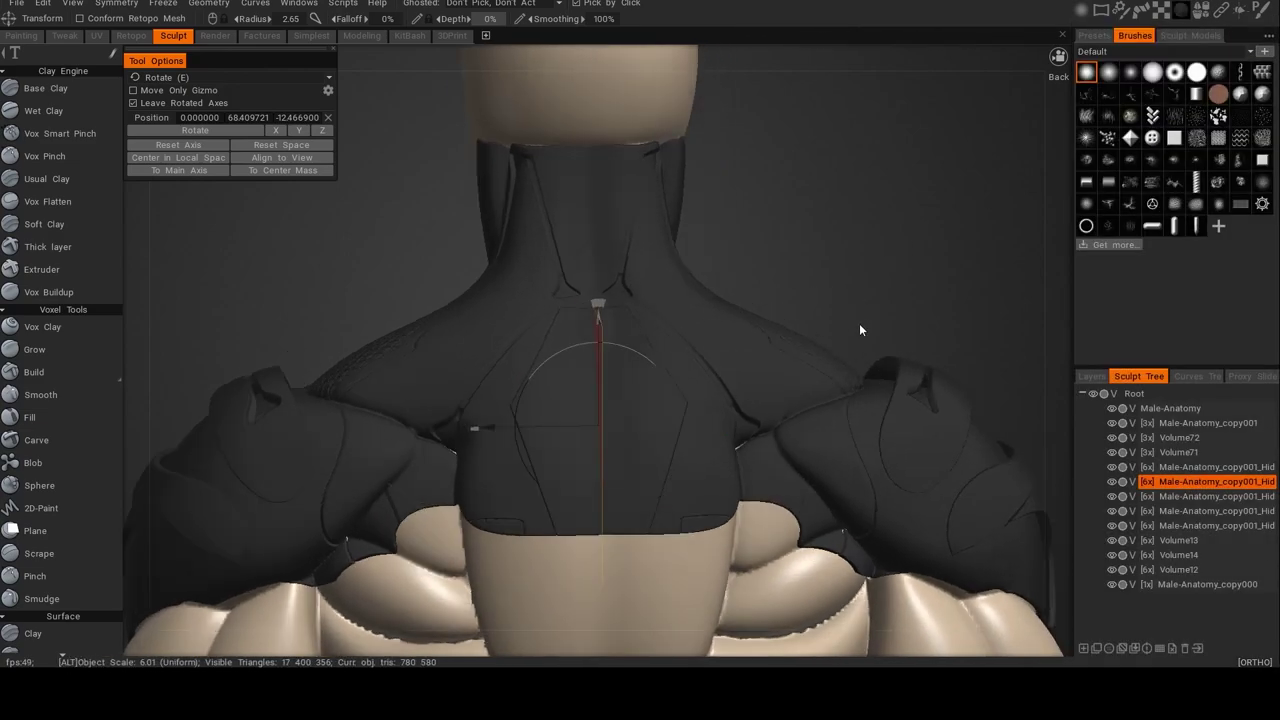
alt+drag(523, 455, 518, 458)
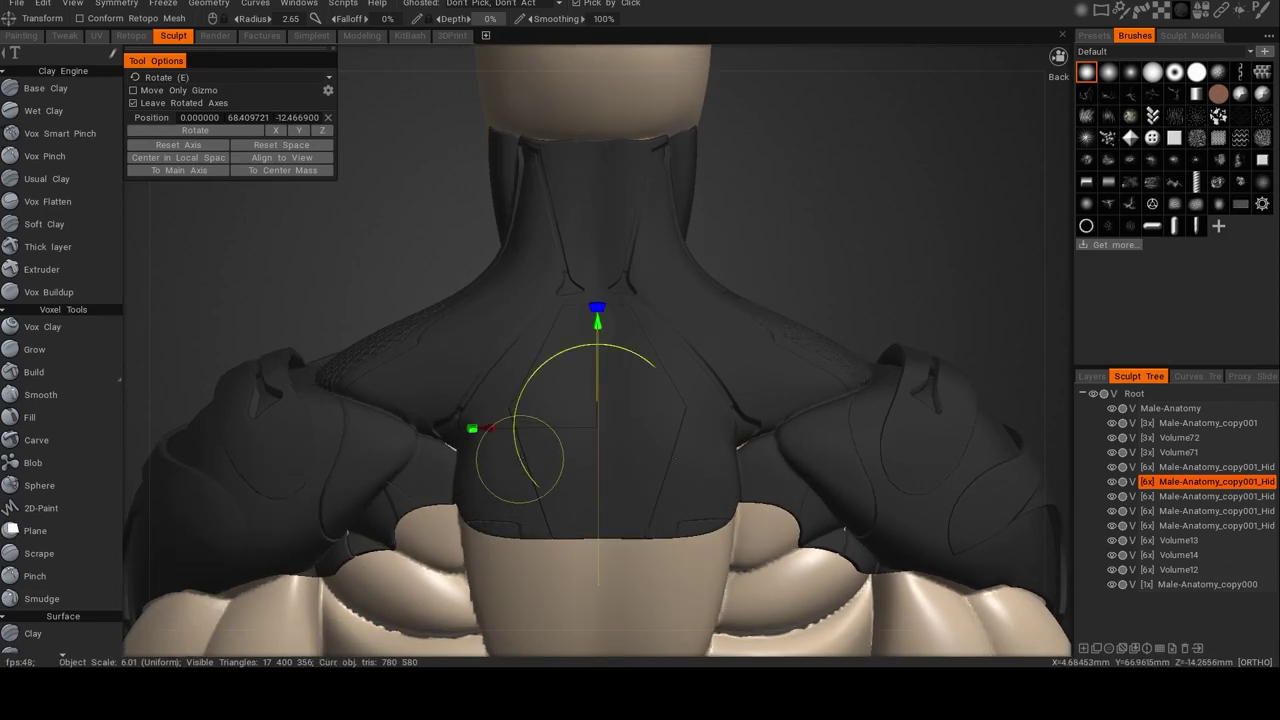
key(h)
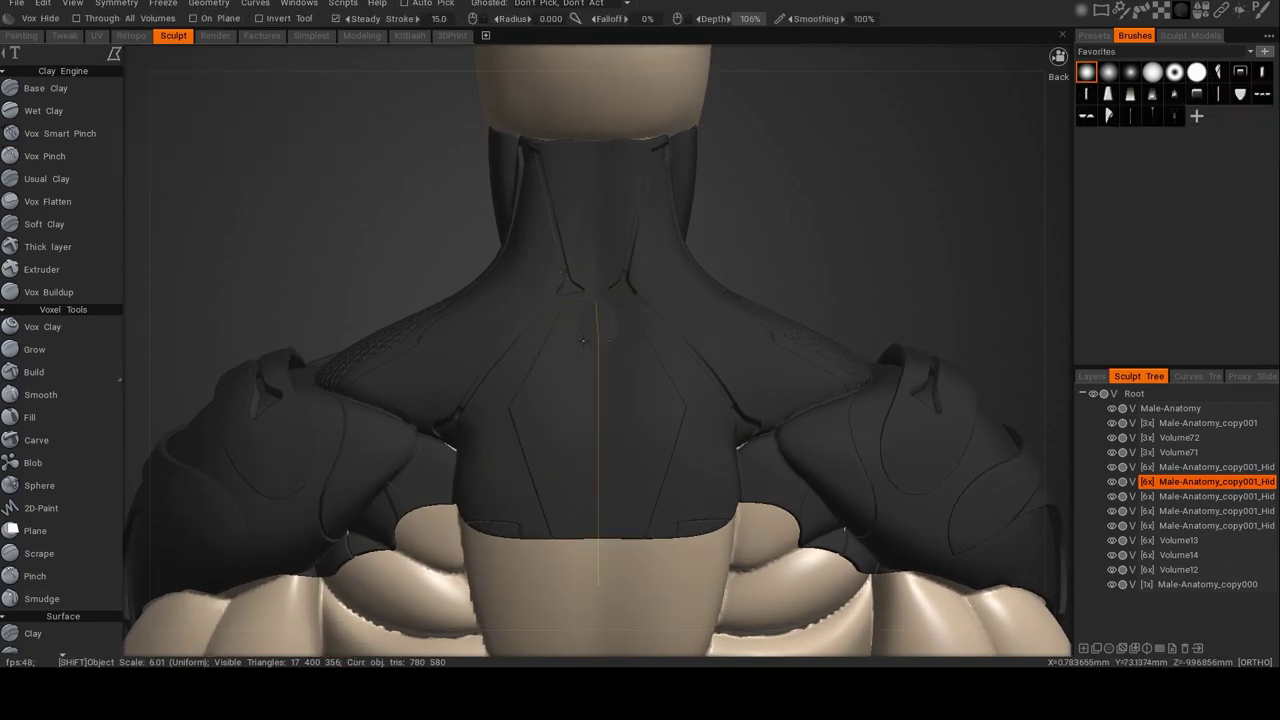
alt+drag(587, 335, 588, 315)
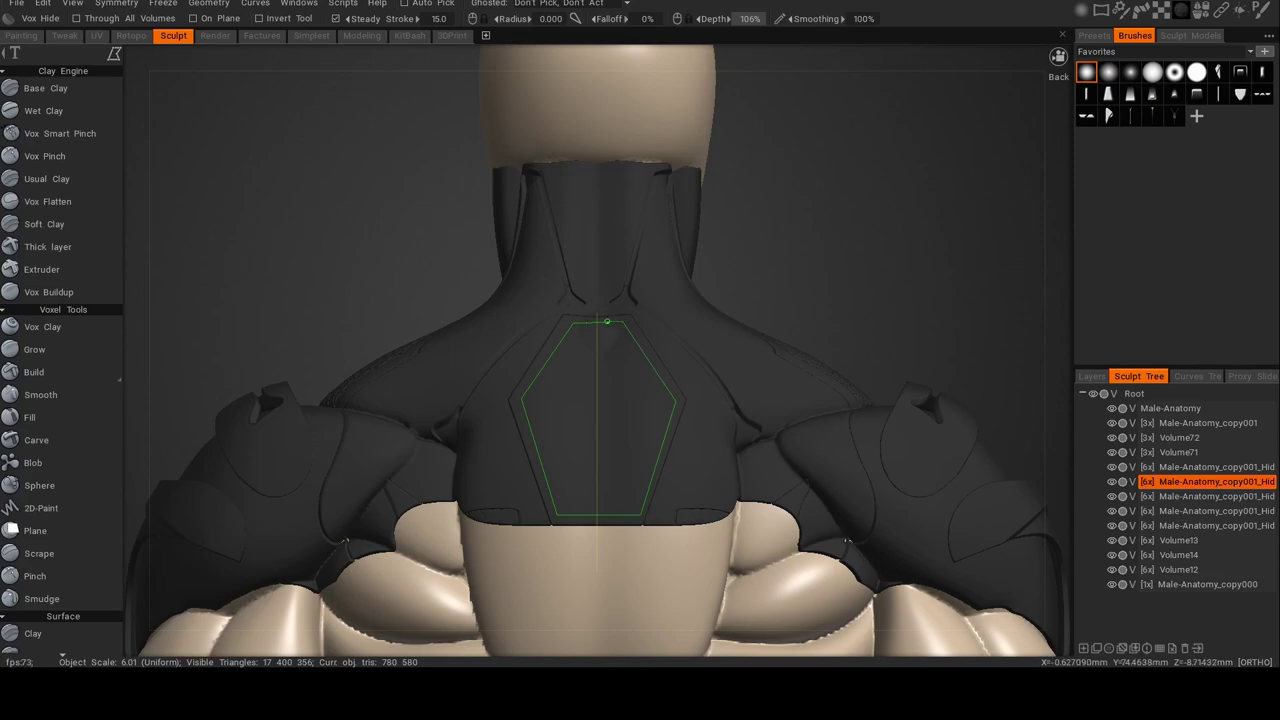
click(607, 321)
mouse_move(626, 378)
alt+mouse_down()
mouse_move(660, 412)
mouse_move(607, 391)
mouse_move(583, 397)
alt+mouse_up()
key(shift+s)
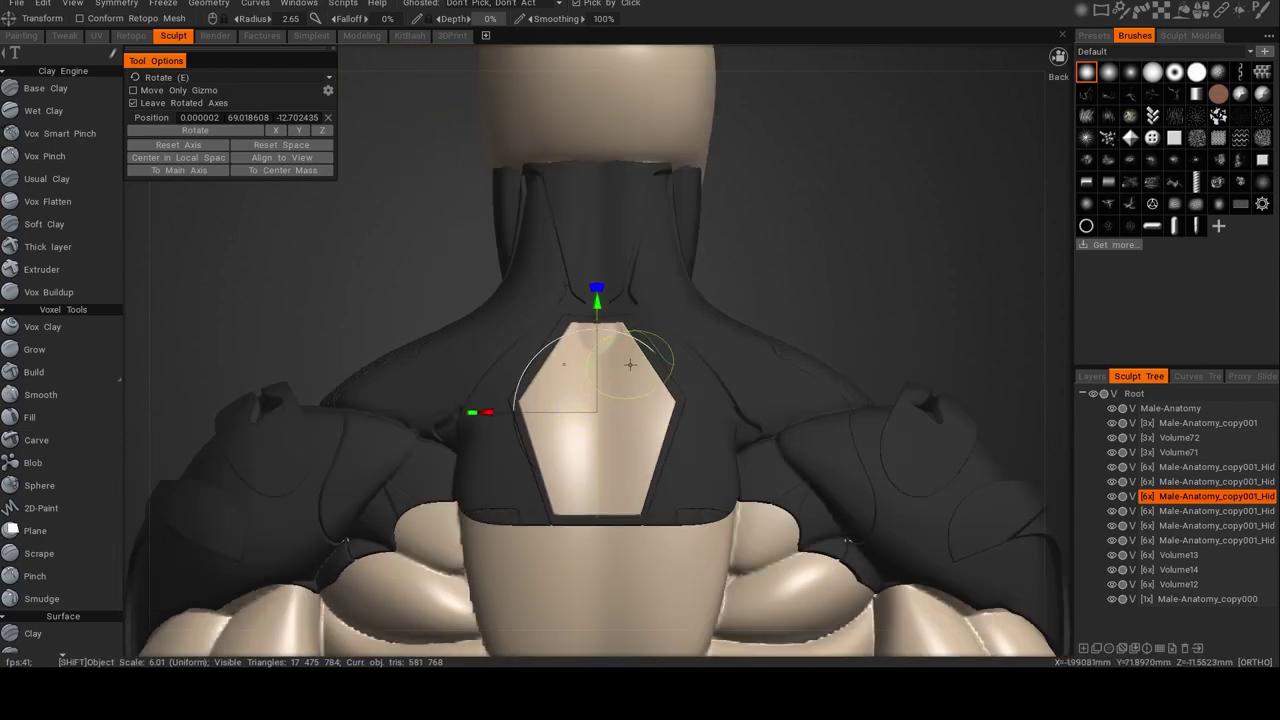
Raise the inner hexagonal back panel's resolution to 12x and imprint a diamond mesh stencil across it with Base Clay.
alt+drag(657, 381, 654, 424)
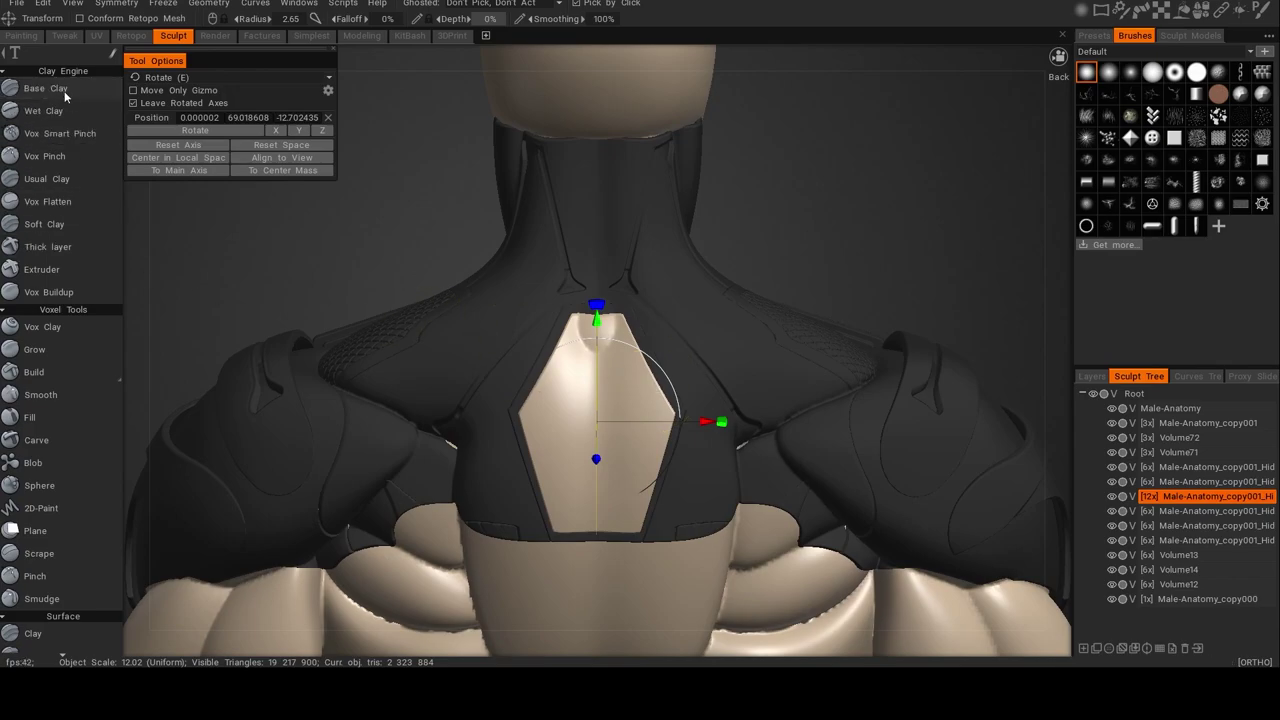
click(62, 88)
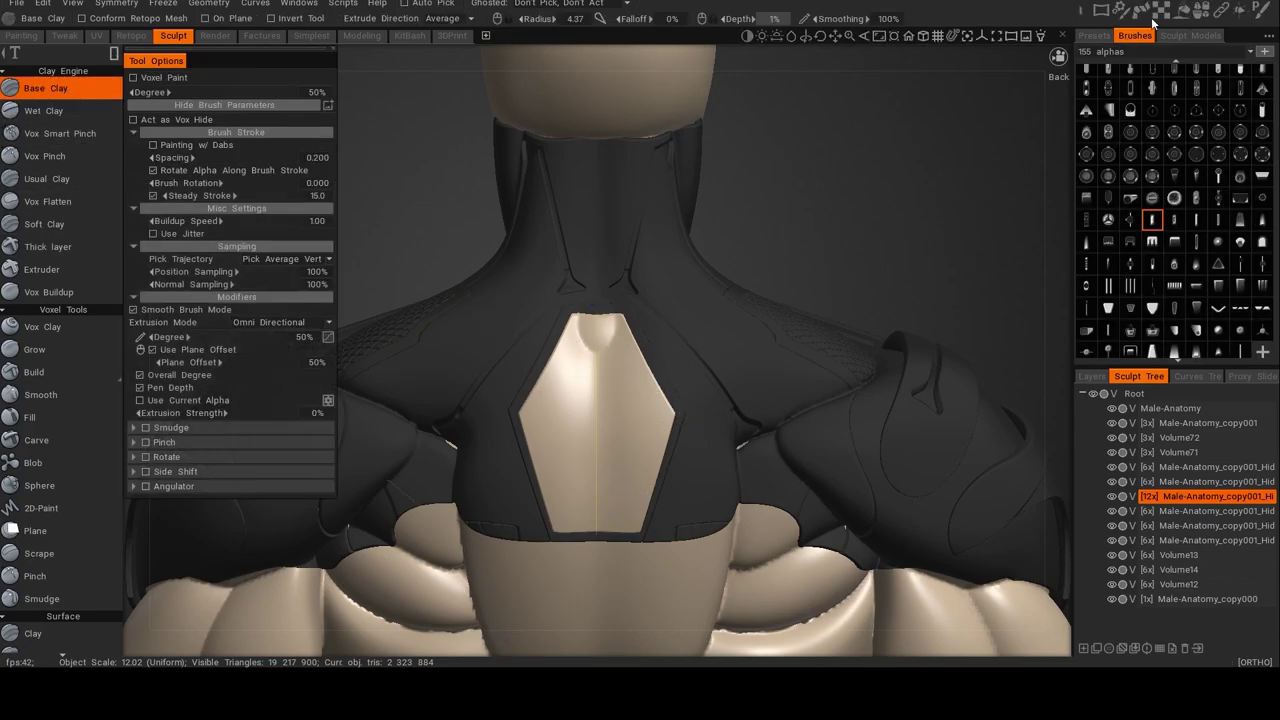
click(1160, 13)
click(1084, 108)
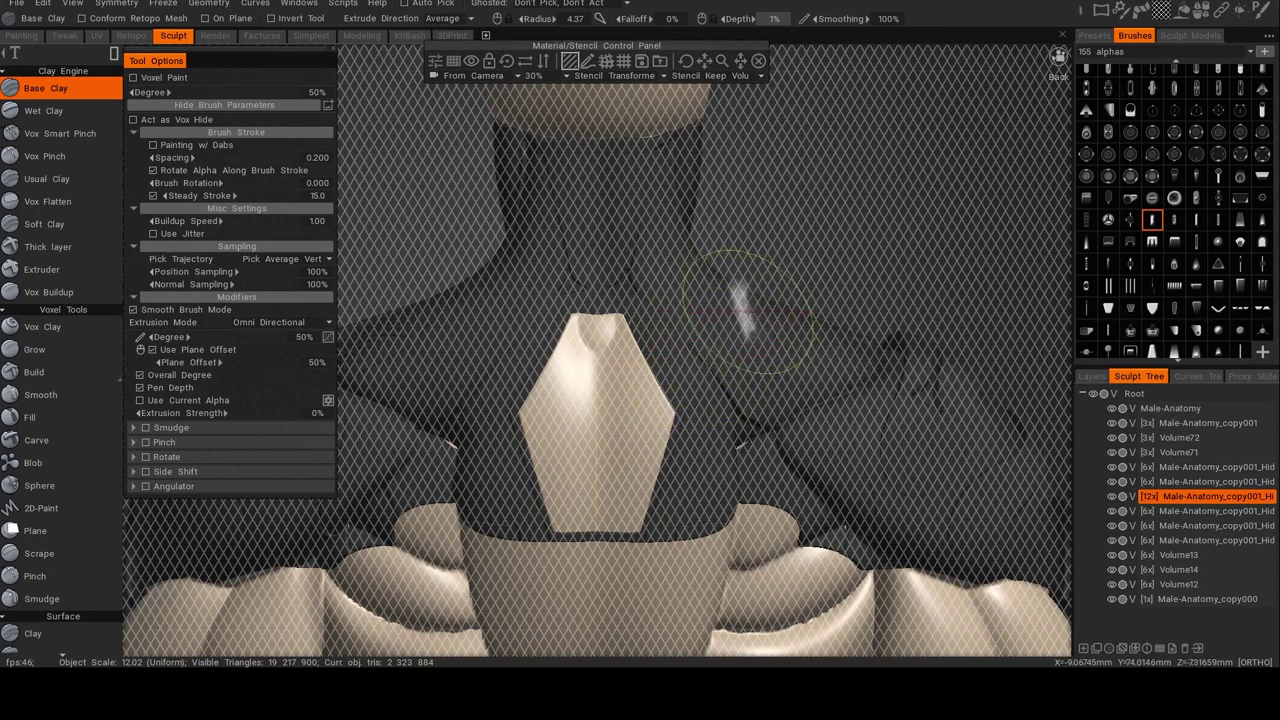
ctrl+drag(726, 273, 466, 619)
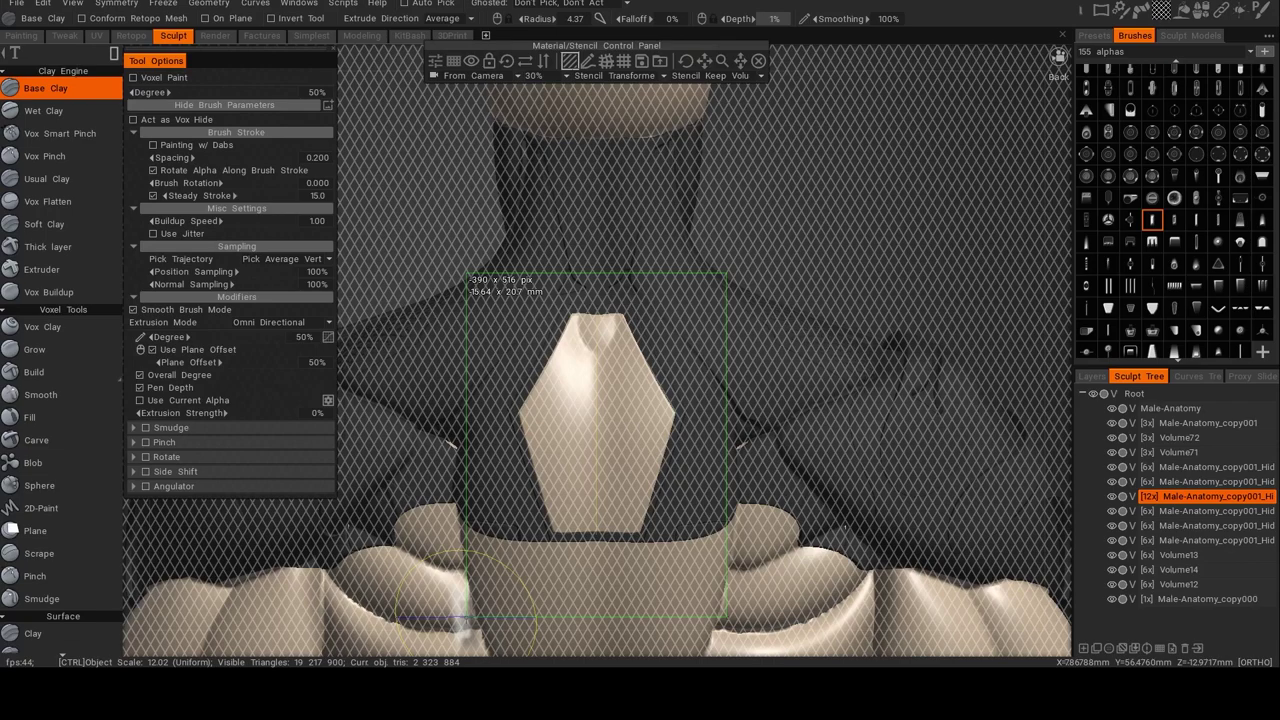
ctrl+drag(466, 617, 466, 617)
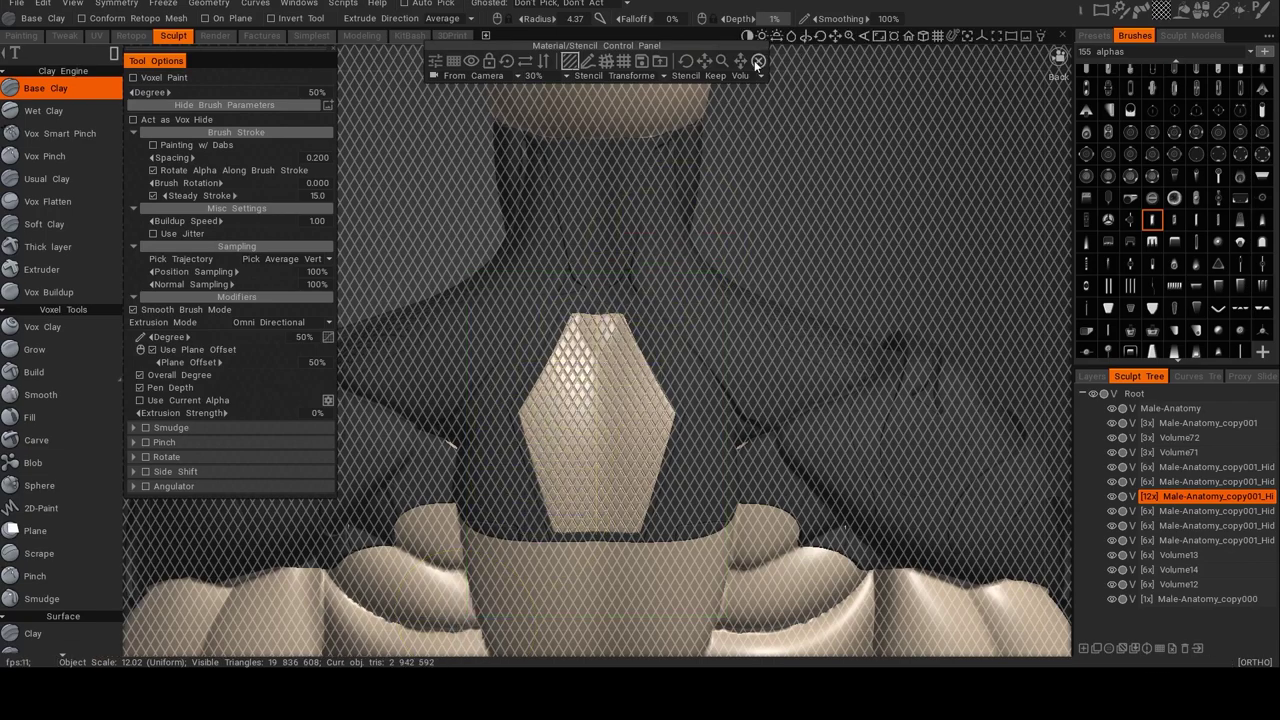
click(758, 62)
Apply the dark shader to the inner hexagonal back panel with the diamond mesh.
drag(735, 262, 774, 277)
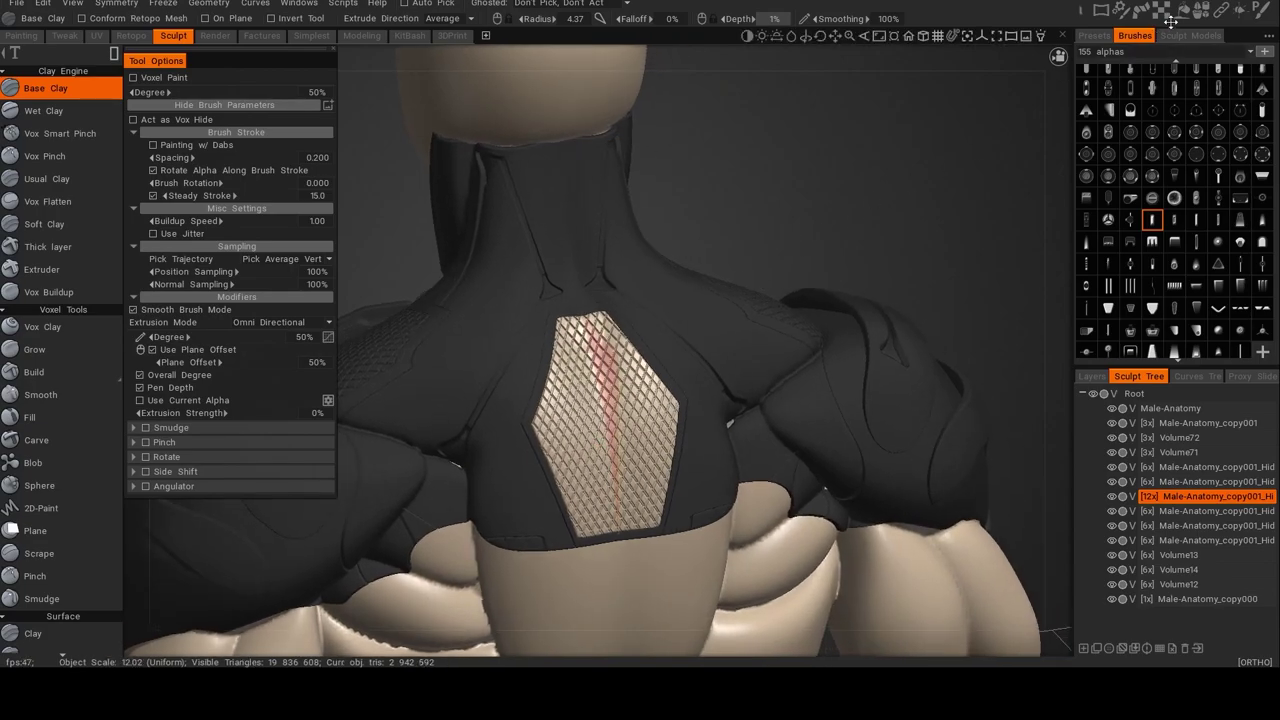
mouse_move(1187, 14)
click(1258, 68)
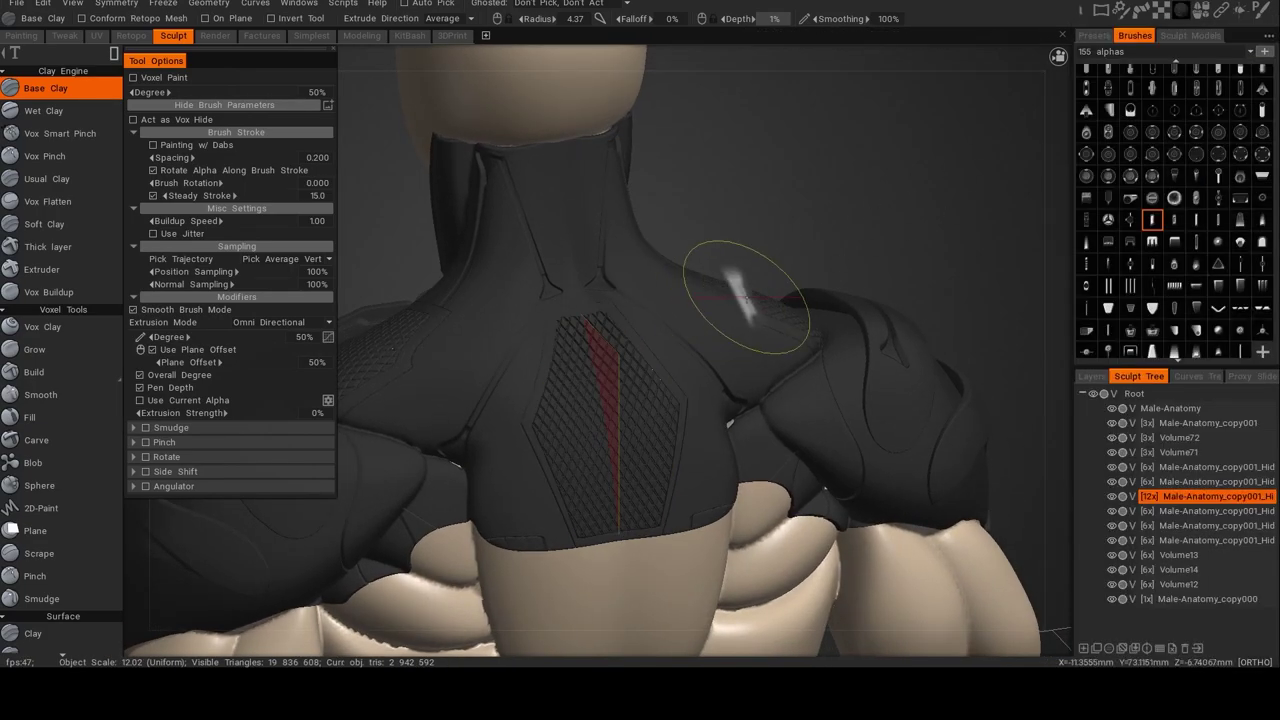
Inspect the armor around the upper back, both shoulders and the chest for areas that need more detail.
alt+drag(727, 302, 805, 298)
alt+drag(640, 334, 774, 352)
alt+drag(689, 362, 773, 347)
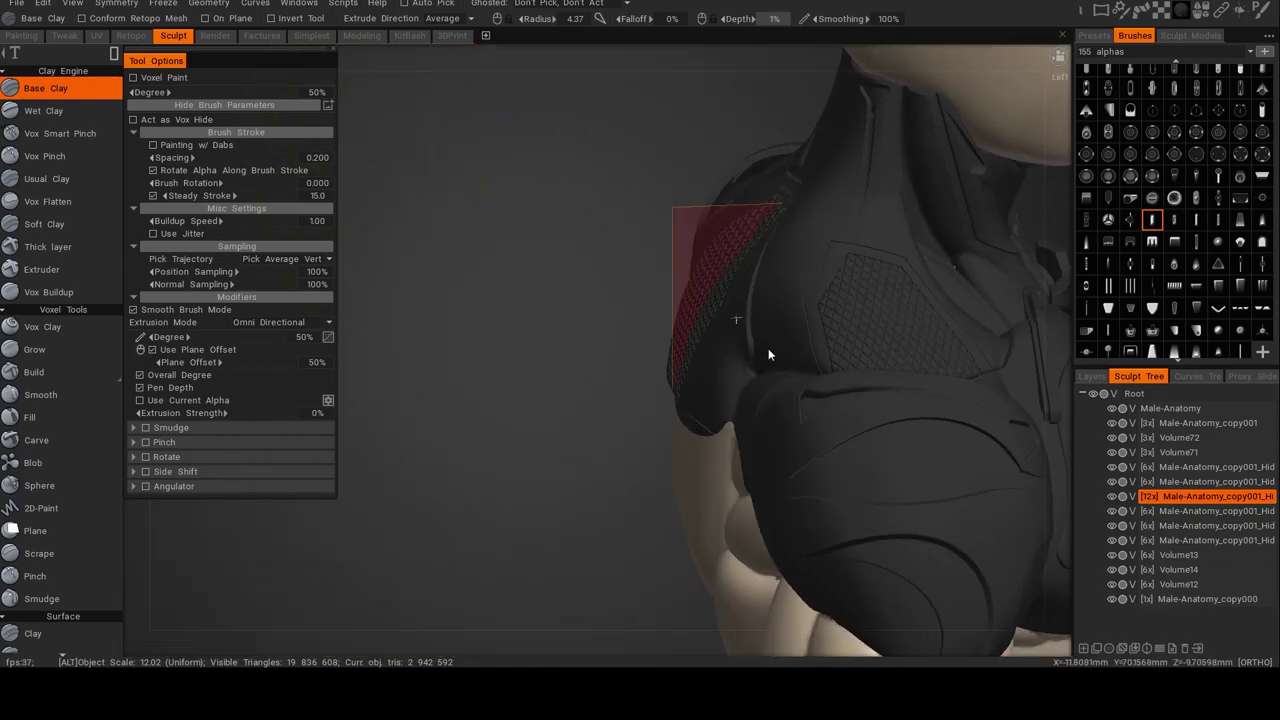
alt+middle_drag(773, 347, 707, 367)
drag(706, 372, 700, 409)
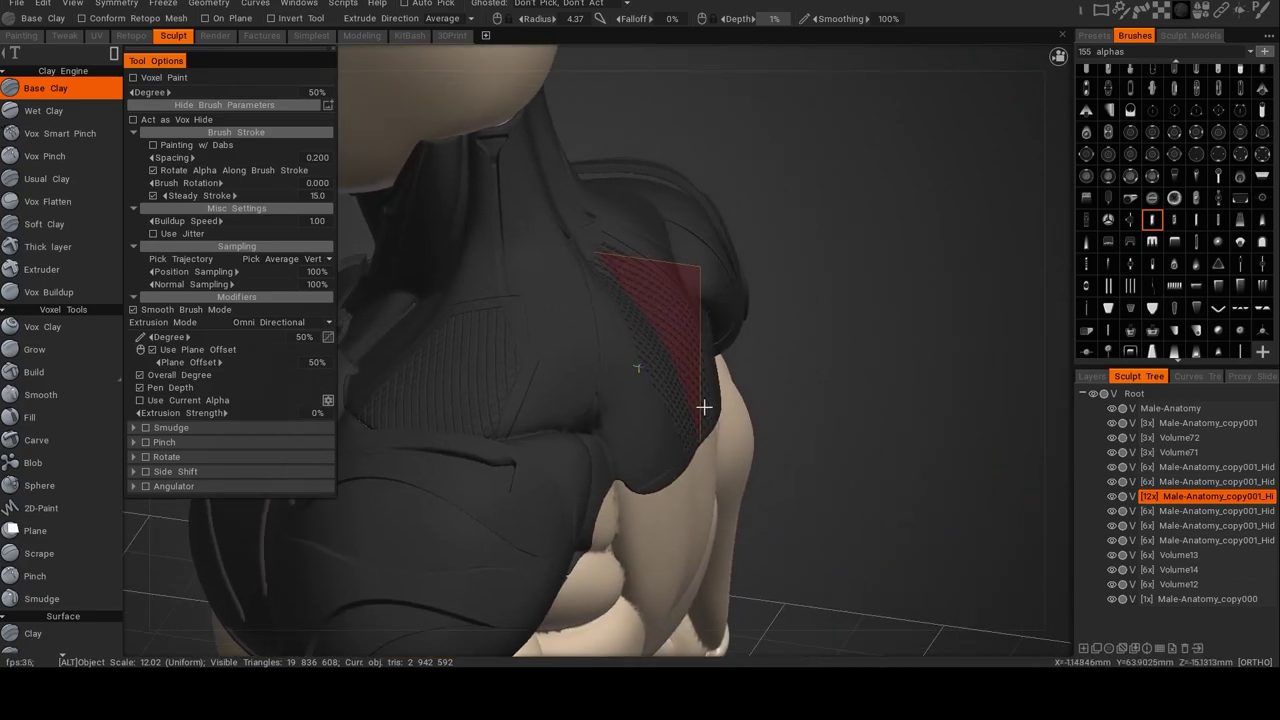
alt+drag(810, 387, 1011, 377)
alt+middle_drag(814, 448, 808, 335)
alt+drag(691, 446, 764, 472)
alt+middle_drag(764, 472, 750, 414)
mouse_move(713, 465)
alt+mouse_down()
mouse_move(770, 453)
mouse_move(724, 461)
alt+mouse_up()
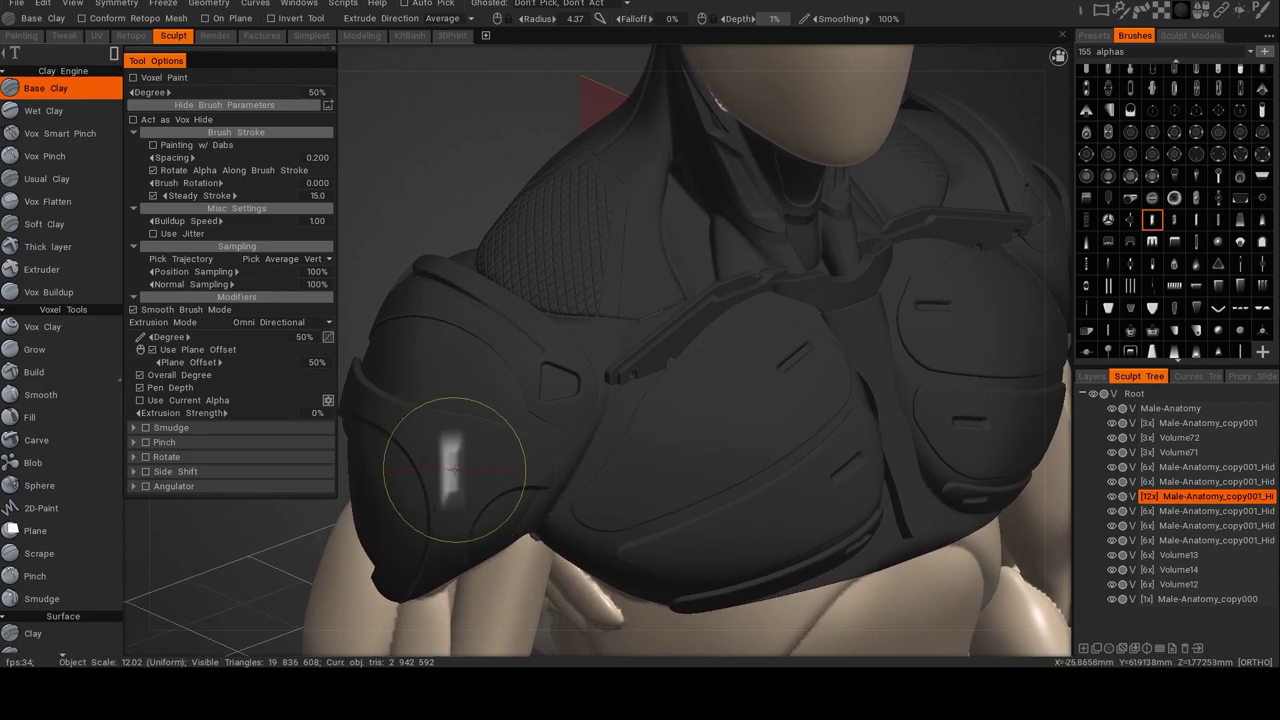
Pick the shoulder armor volume and try a stroke on its front with the Build brush.
key(h)
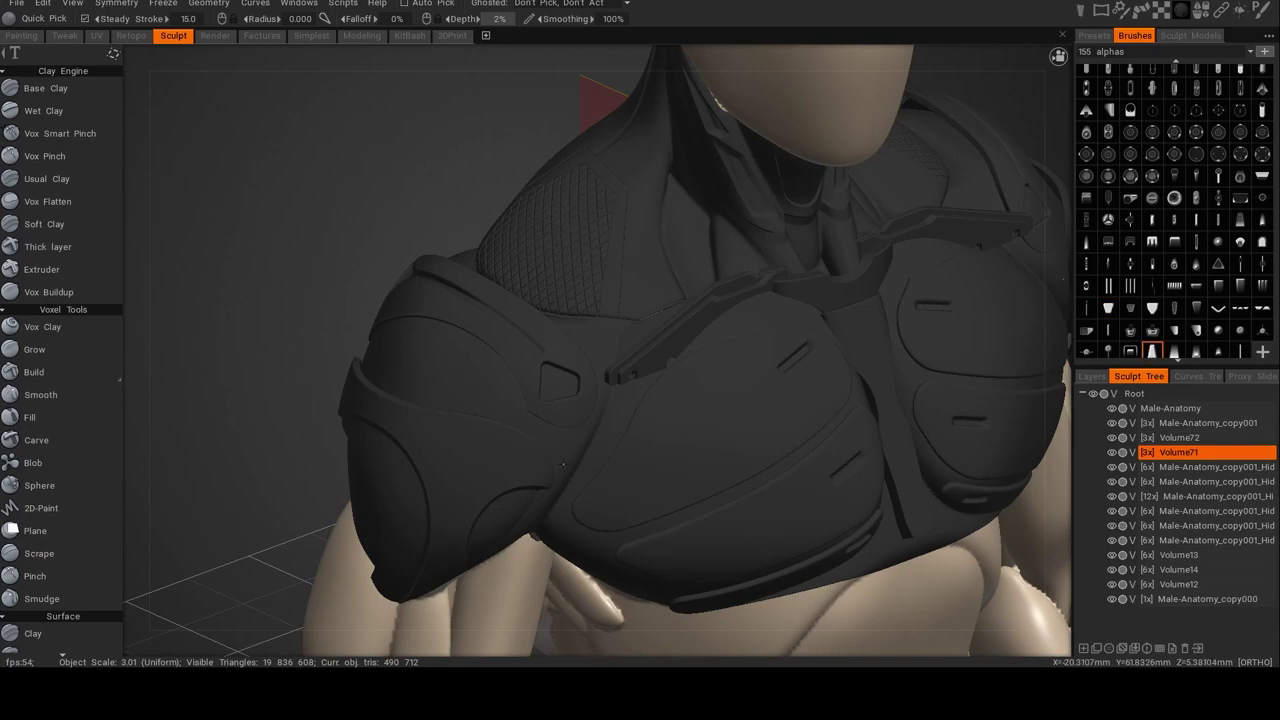
key(b)
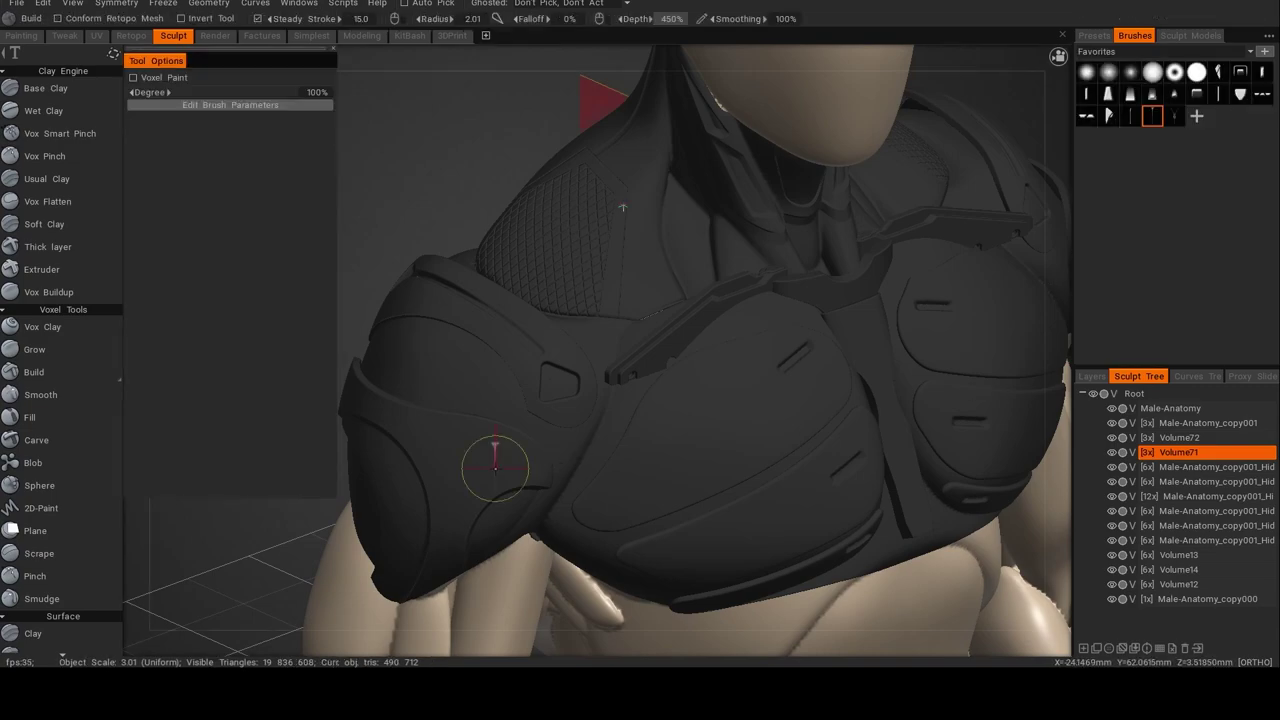
alt+drag(505, 467, 460, 448)
right_drag(443, 424, 400, 424)
drag(495, 420, 500, 420)
key(ctrl+z)
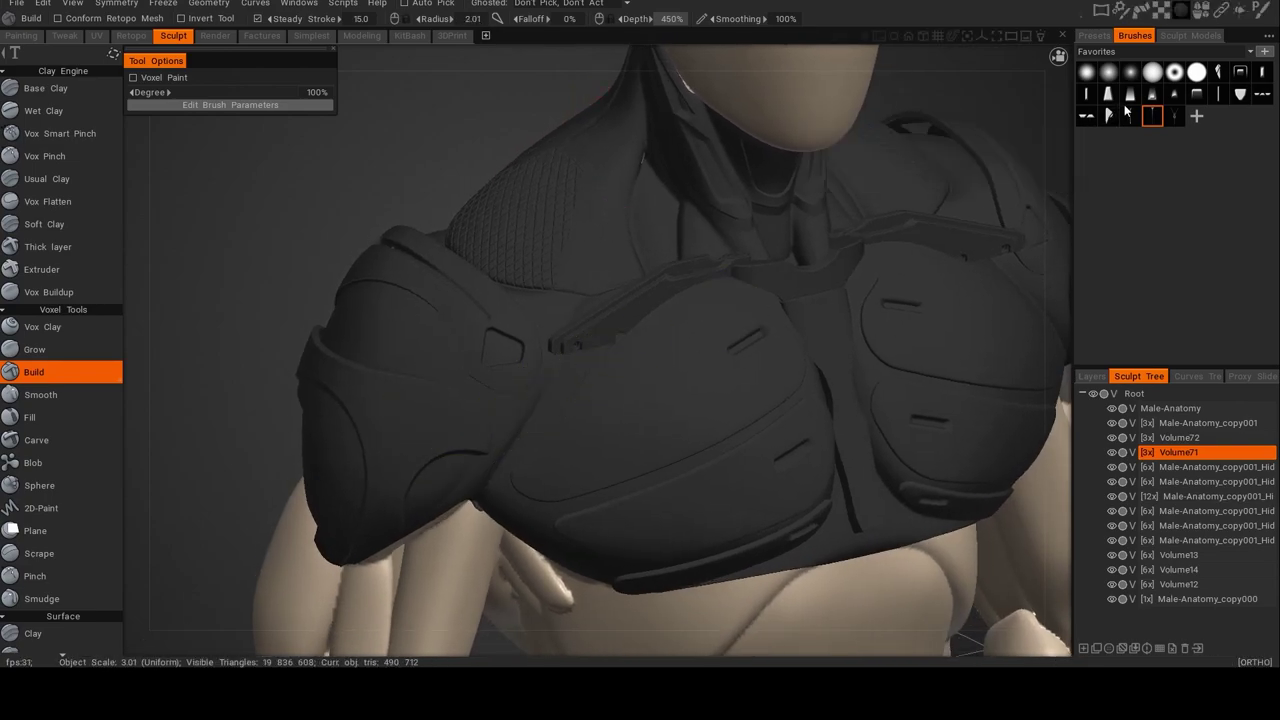
Carve a trapezoid alpha into the front of the shoulder armor at 1000% depth, adding a narrow bar slot beside it.
click(1109, 94)
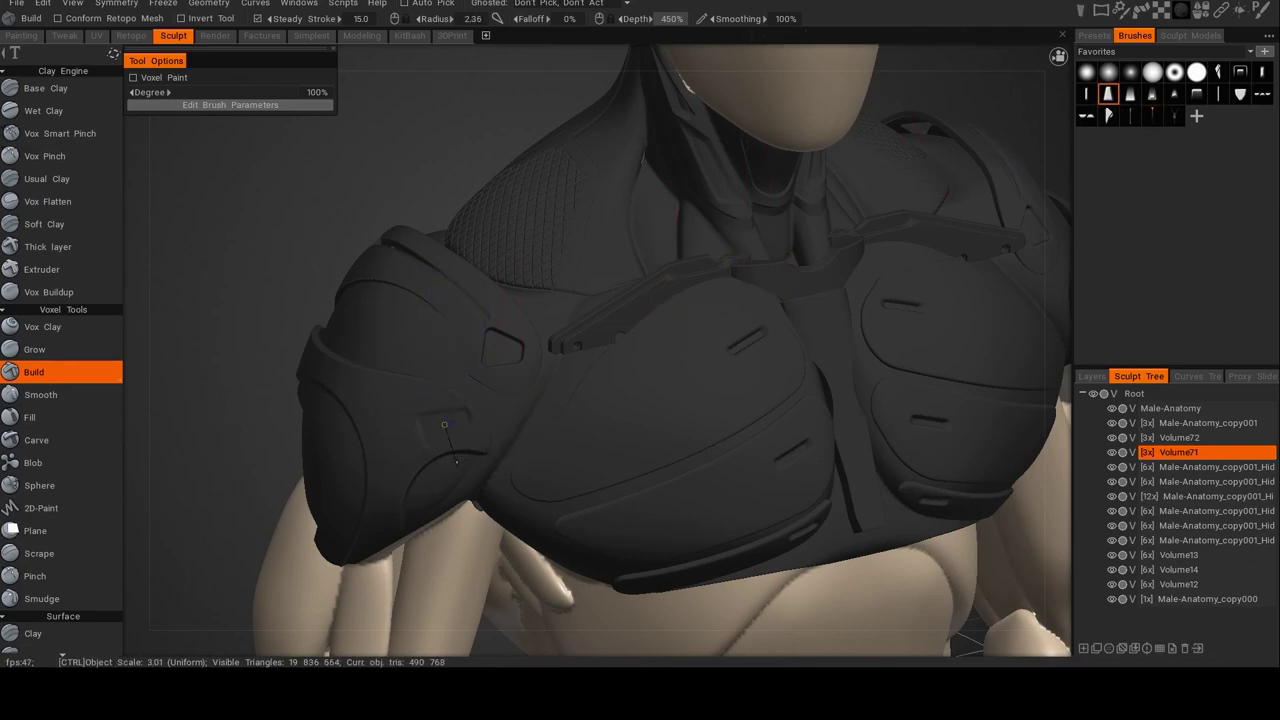
ctrl+drag(428, 470, 430, 466)
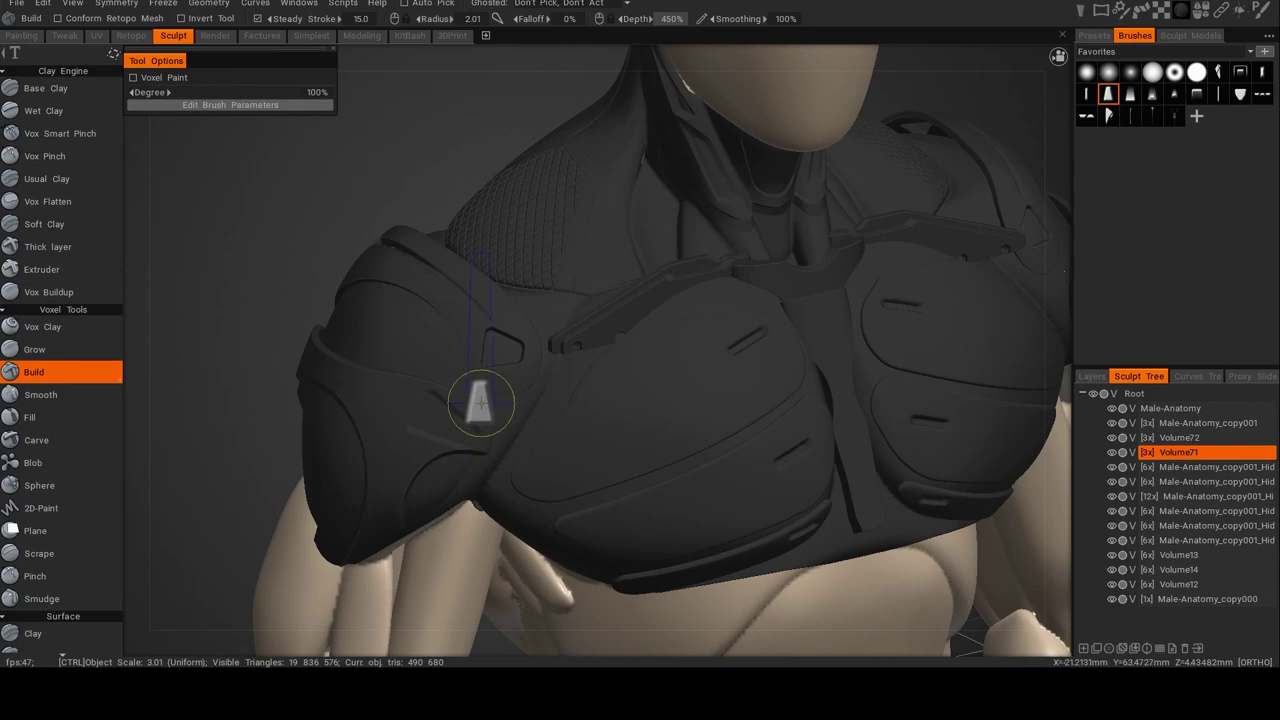
key(ctrl+z)
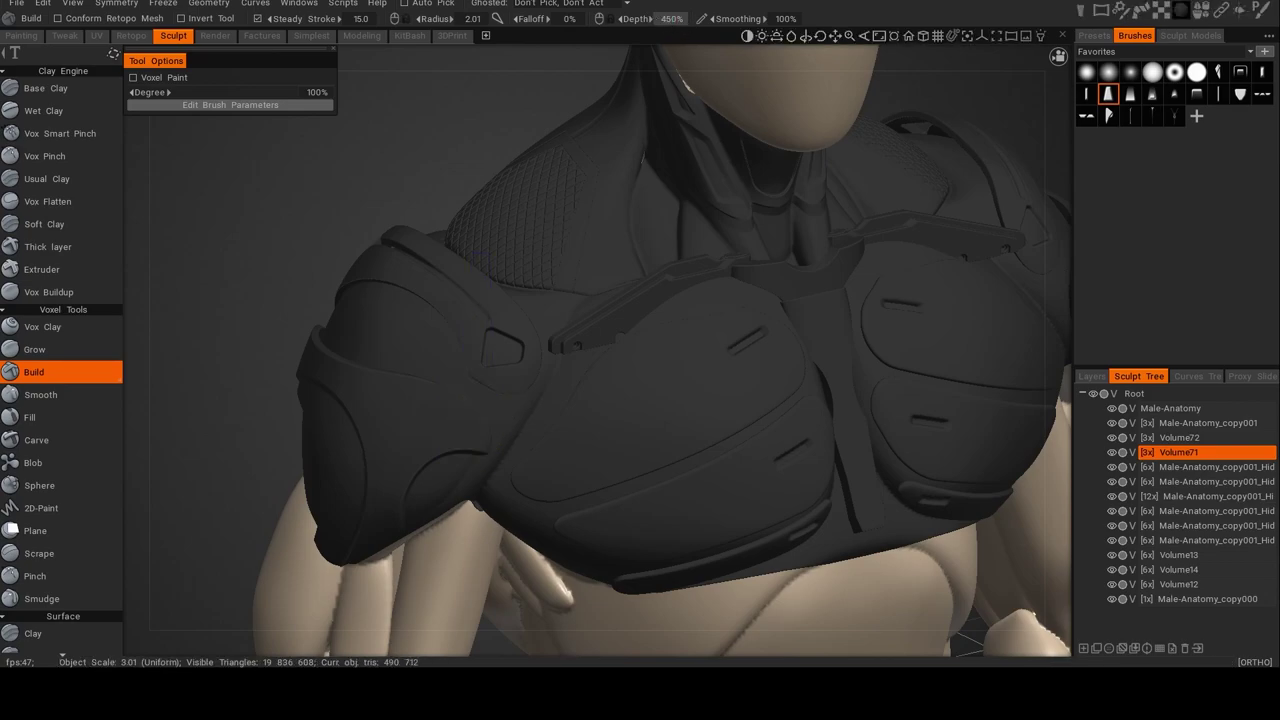
ctrl+drag(448, 427, 452, 423)
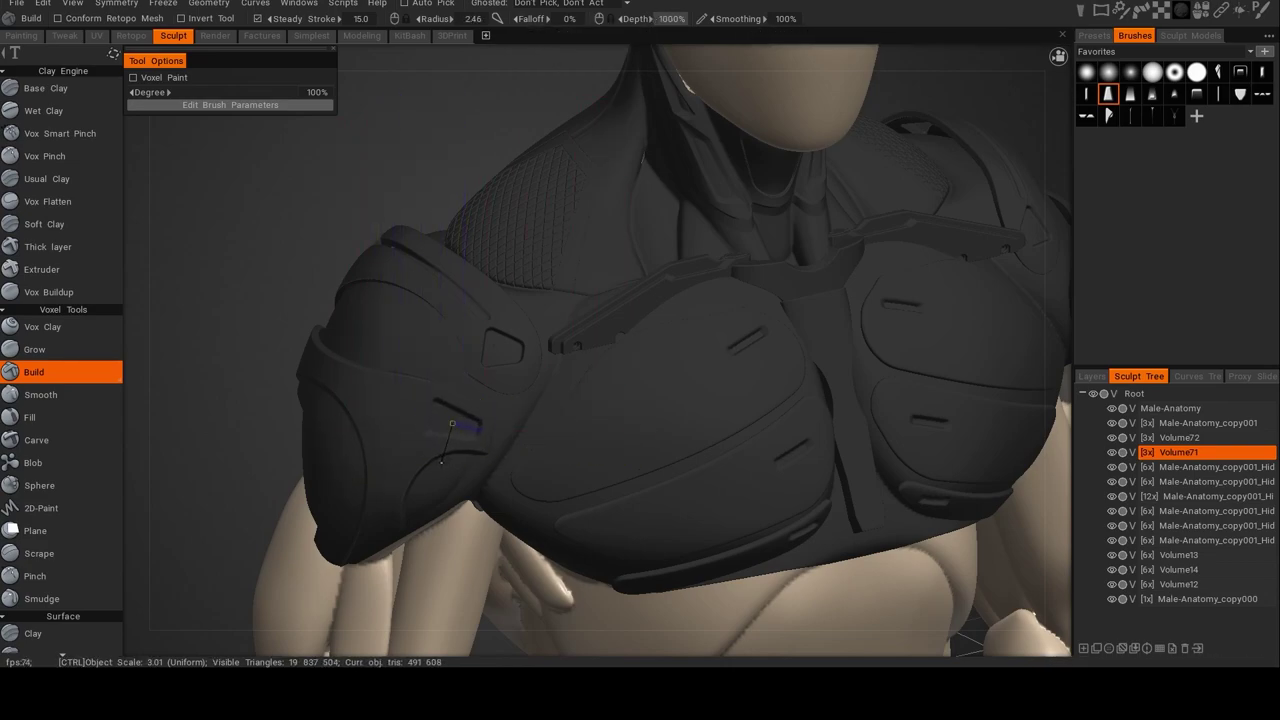
ctrl+drag(442, 462, 498, 462)
click(1087, 95)
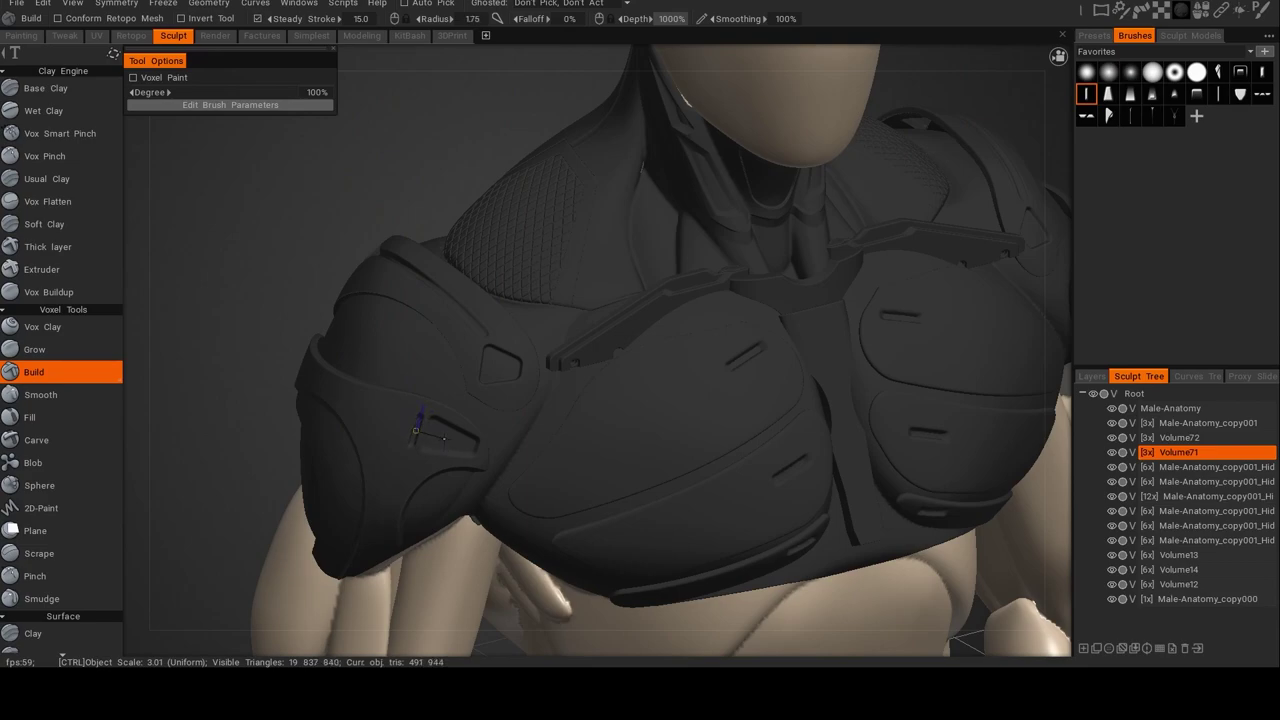
ctrl+drag(444, 438, 439, 440)
Carve the notched trapezoid alpha into the upper end of the central sternum strip at 2000% depth.
alt+drag(552, 430, 515, 434)
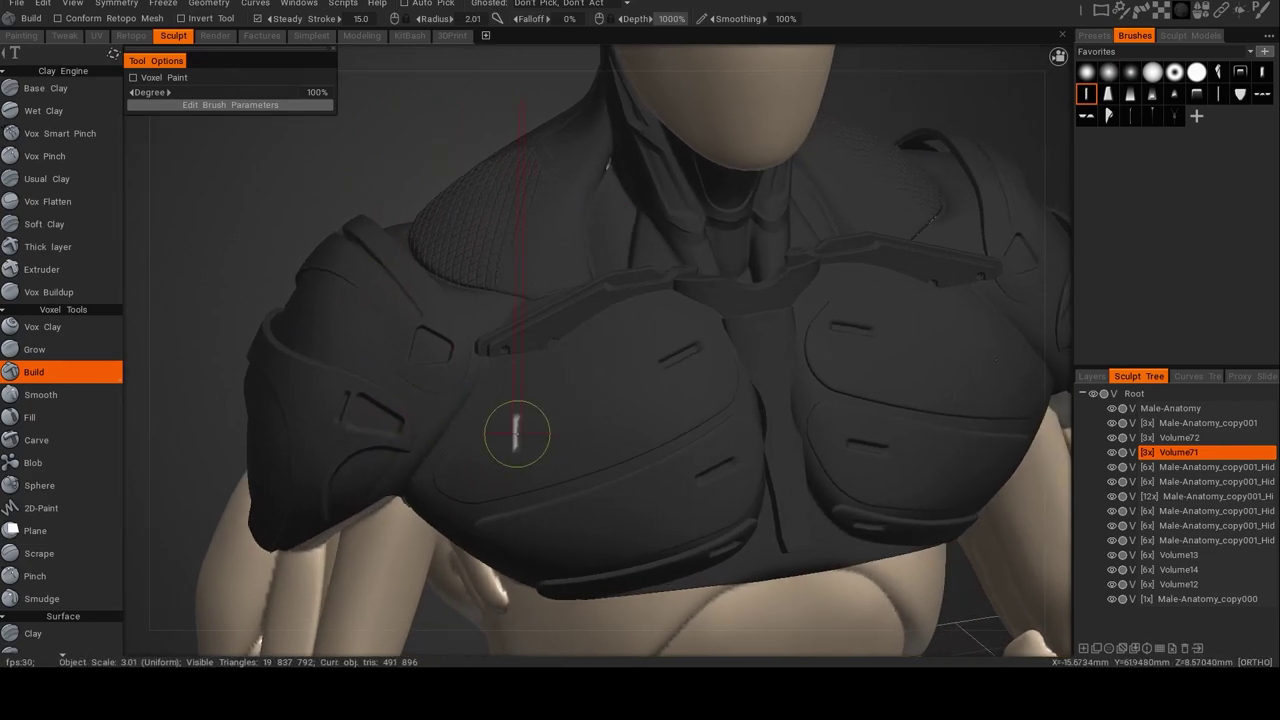
alt+drag(418, 496, 521, 488)
mouse_move(632, 427)
alt+mouse_down()
mouse_move(573, 434)
mouse_move(611, 447)
mouse_move(523, 451)
mouse_move(517, 463)
mouse_move(543, 437)
alt+mouse_up()
mouse_move(749, 431)
alt+mouse_down()
mouse_move(629, 436)
mouse_move(666, 423)
mouse_move(654, 420)
mouse_move(697, 429)
mouse_move(709, 423)
mouse_move(629, 429)
mouse_move(699, 407)
mouse_move(654, 414)
mouse_move(871, 410)
mouse_move(563, 449)
mouse_move(811, 440)
mouse_move(747, 446)
mouse_move(697, 400)
mouse_move(703, 374)
mouse_move(735, 387)
mouse_move(737, 371)
mouse_move(694, 387)
mouse_move(674, 373)
alt+mouse_up()
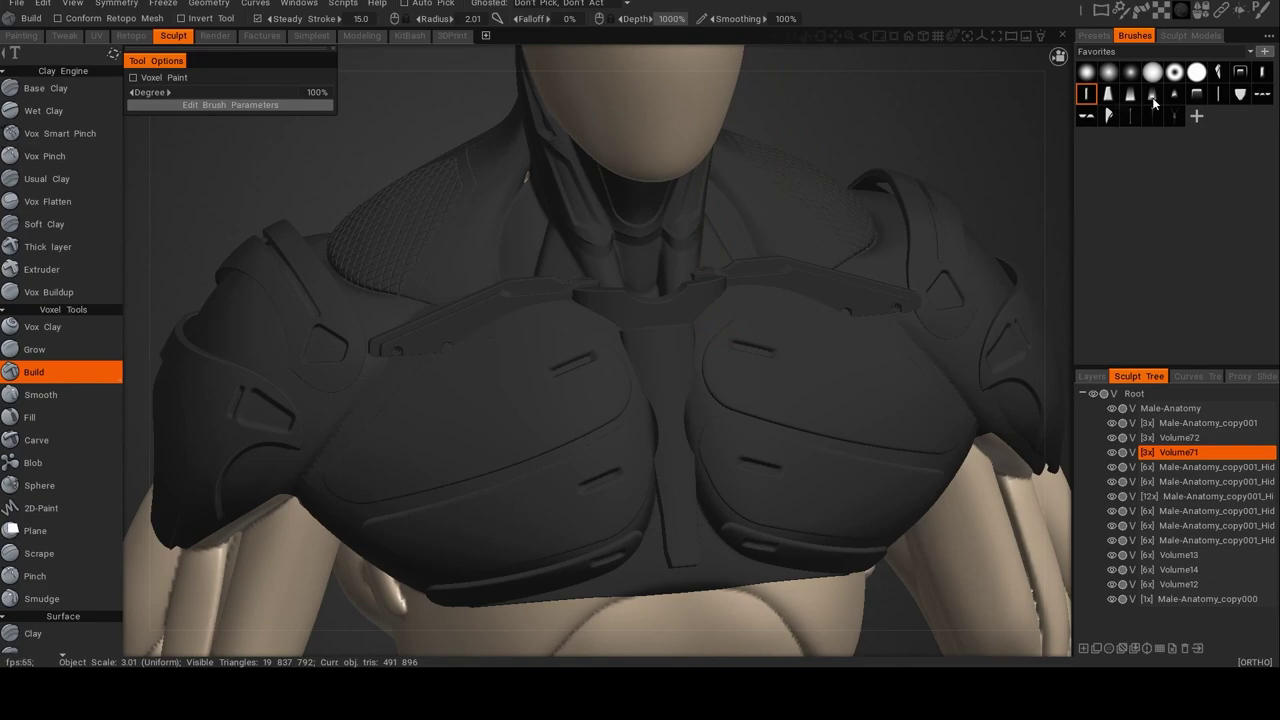
click(1153, 97)
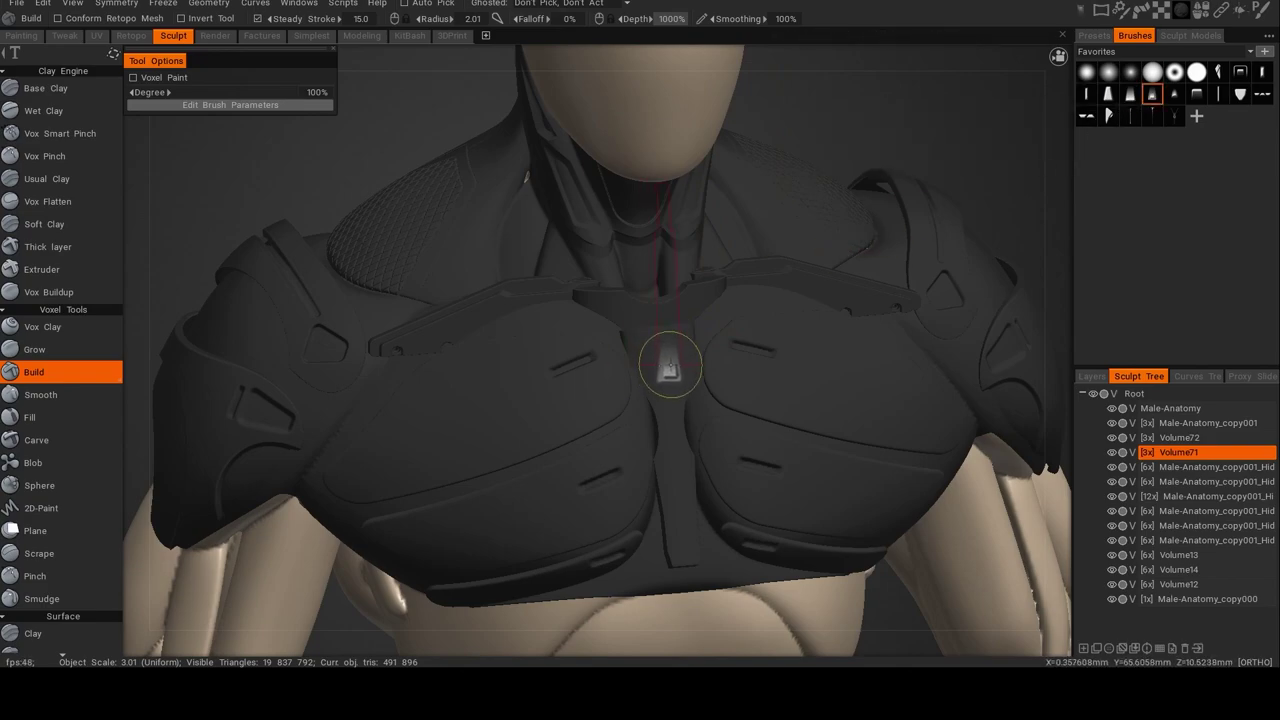
key(h)
alt+drag(671, 374, 610, 352)
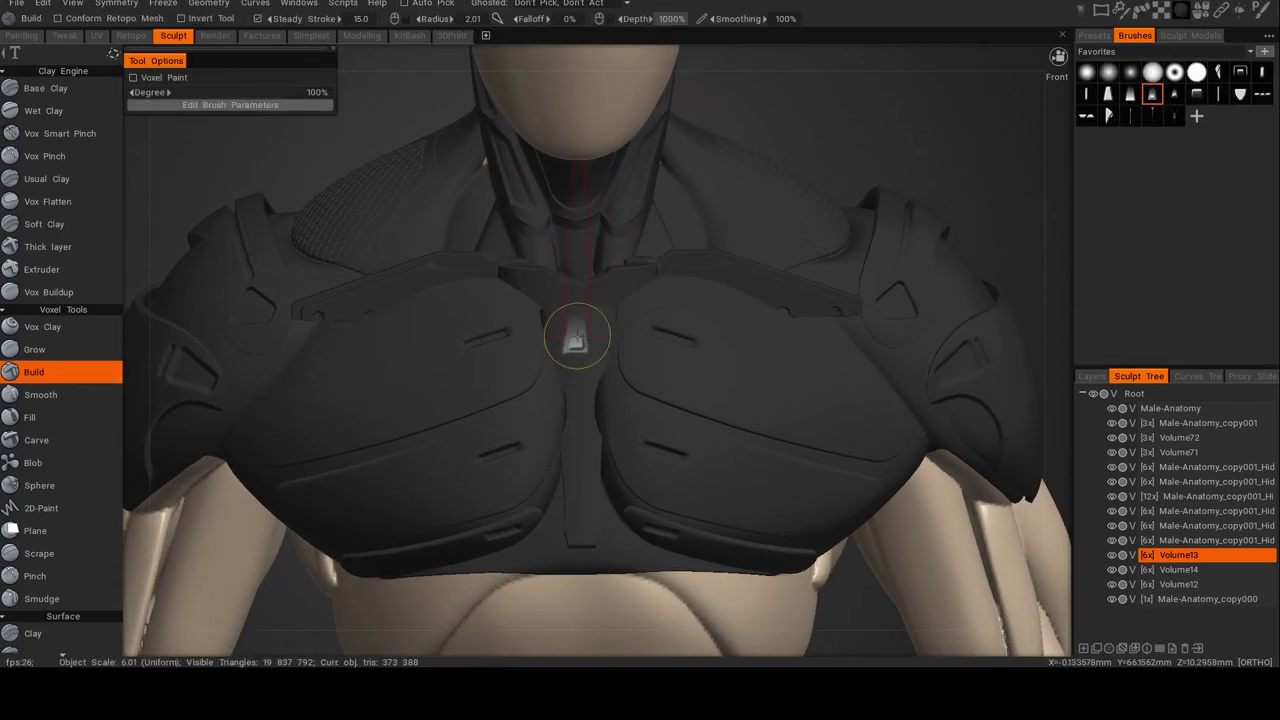
key(s)
click(490, 294)
mouse_move(749, 360)
alt+mouse_down()
mouse_move(734, 381)
mouse_move(722, 368)
alt+mouse_up()
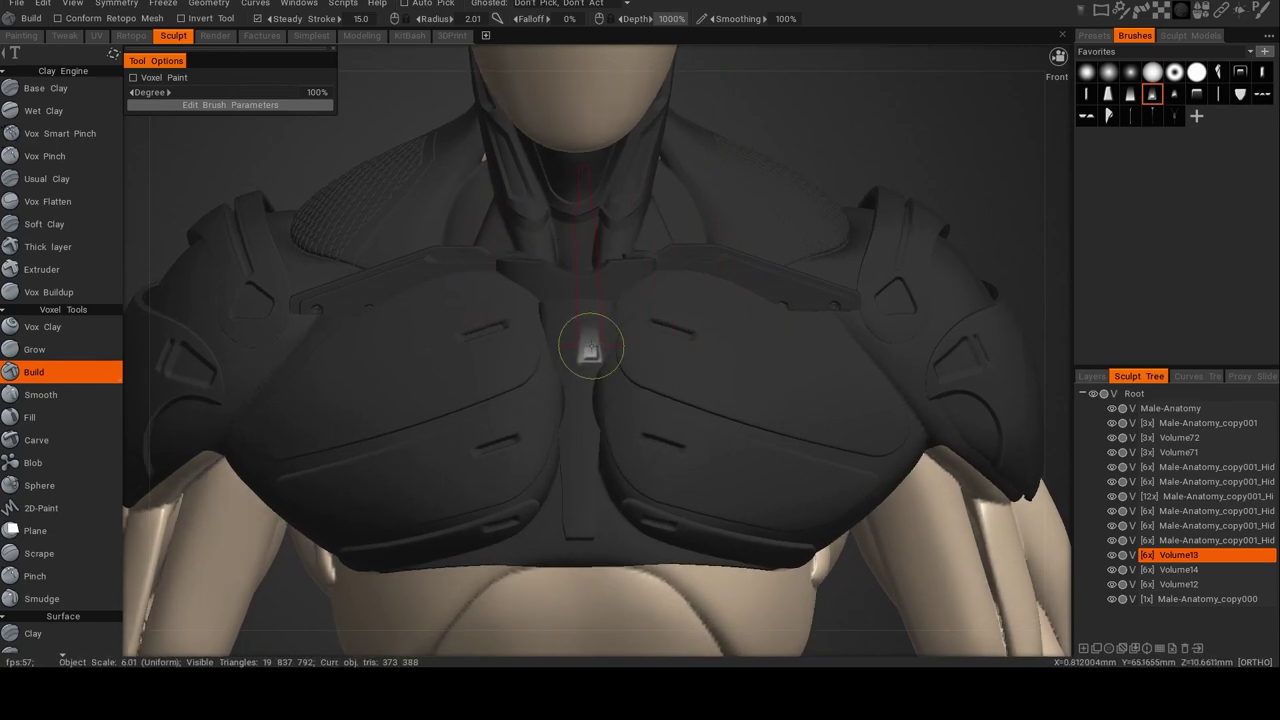
drag(578, 336, 616, 334)
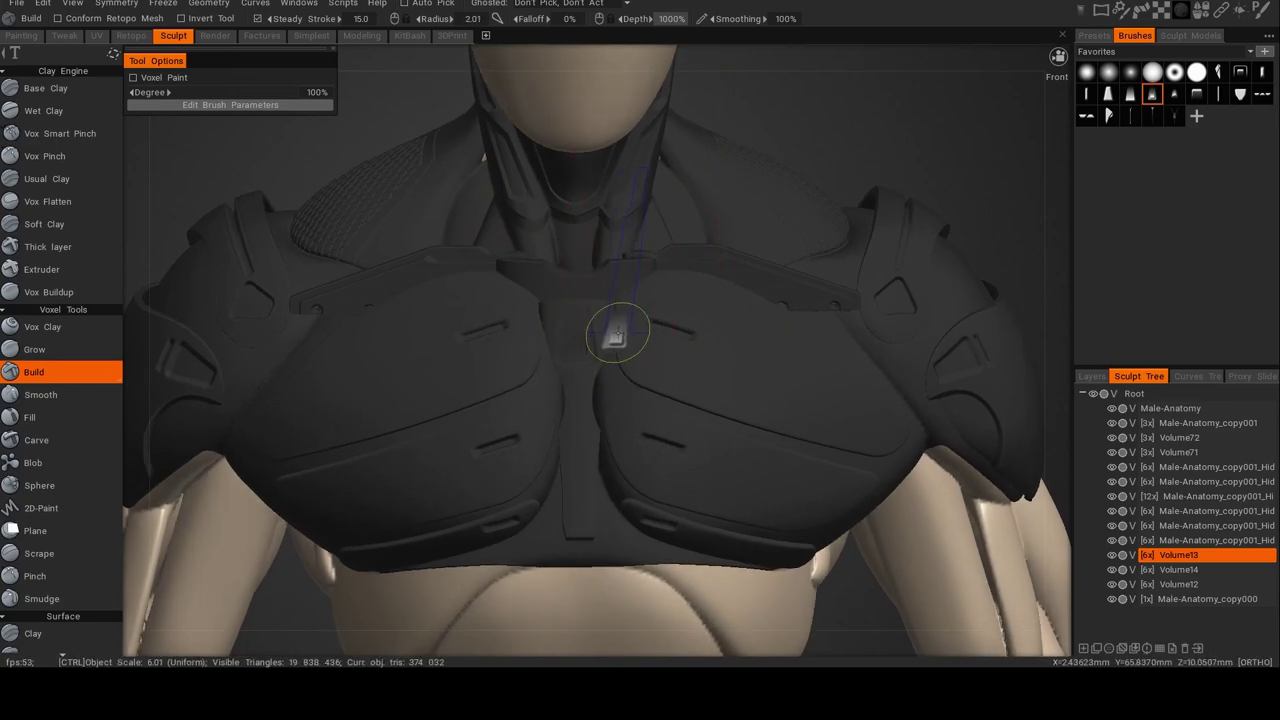
key(ctrl+z)
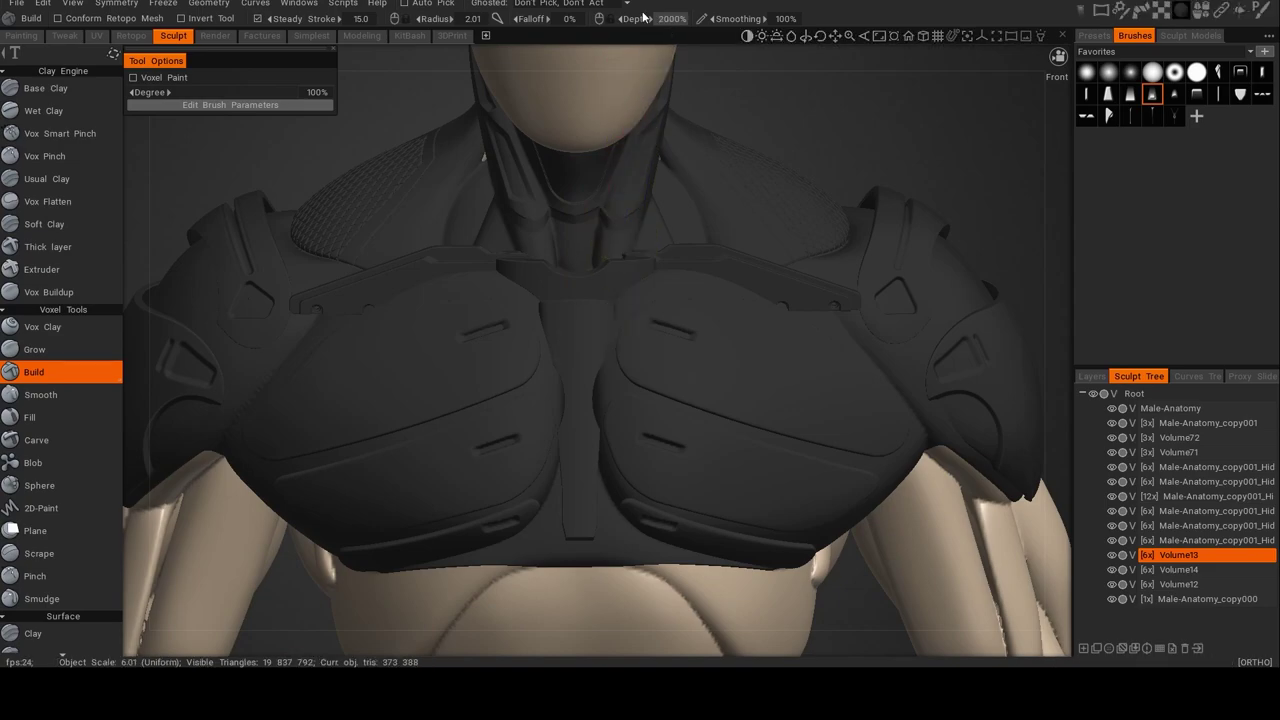
ctrl+drag(578, 336, 636, 350)
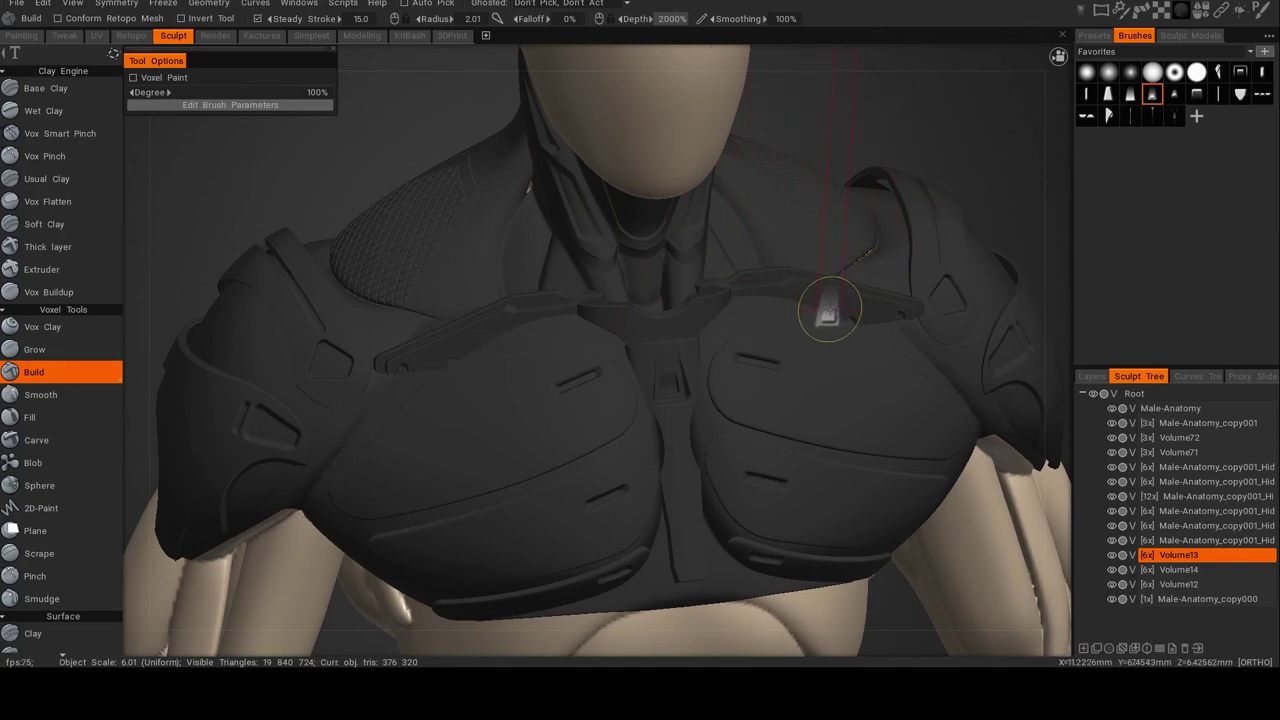
Pick the upper shoulder armor volume and try carving the angular shard alpha into it at 2000% depth.
mouse_move(840, 318)
alt+mouse_down()
mouse_move(749, 314)
mouse_move(680, 343)
mouse_move(766, 332)
alt+mouse_up()
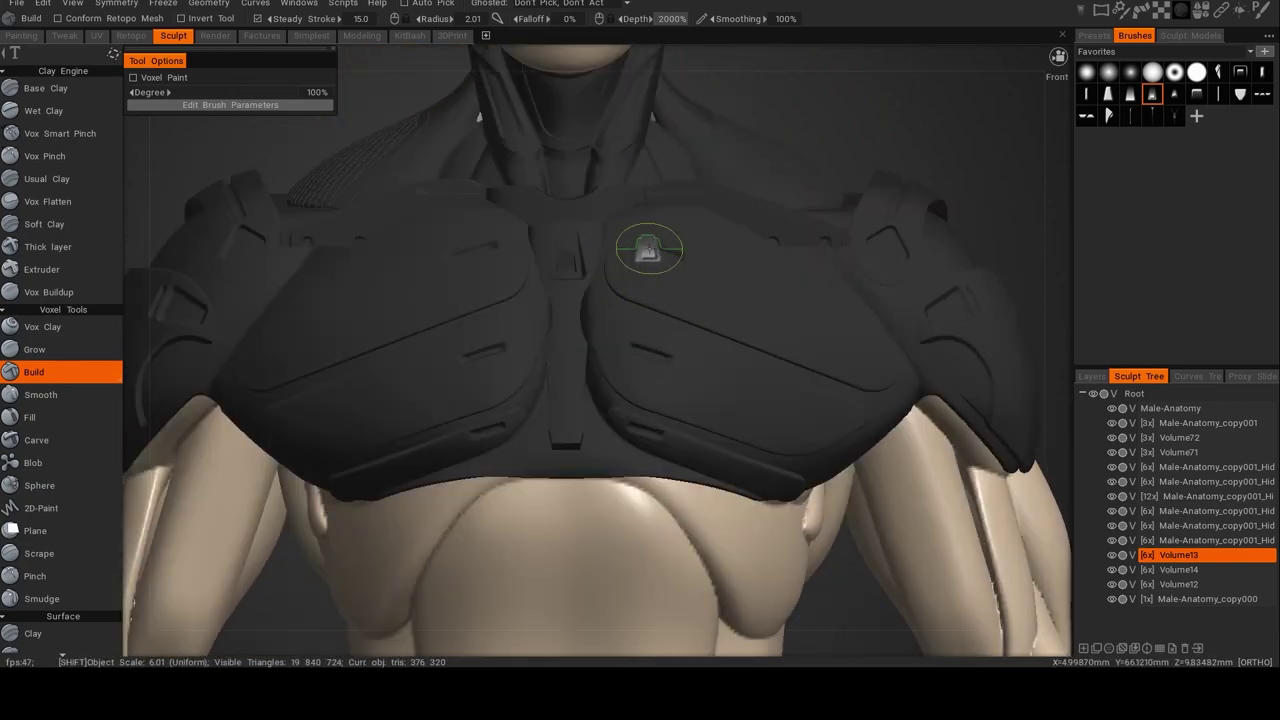
mouse_move(679, 265)
alt+mouse_down()
mouse_move(665, 309)
mouse_move(695, 351)
alt+mouse_up()
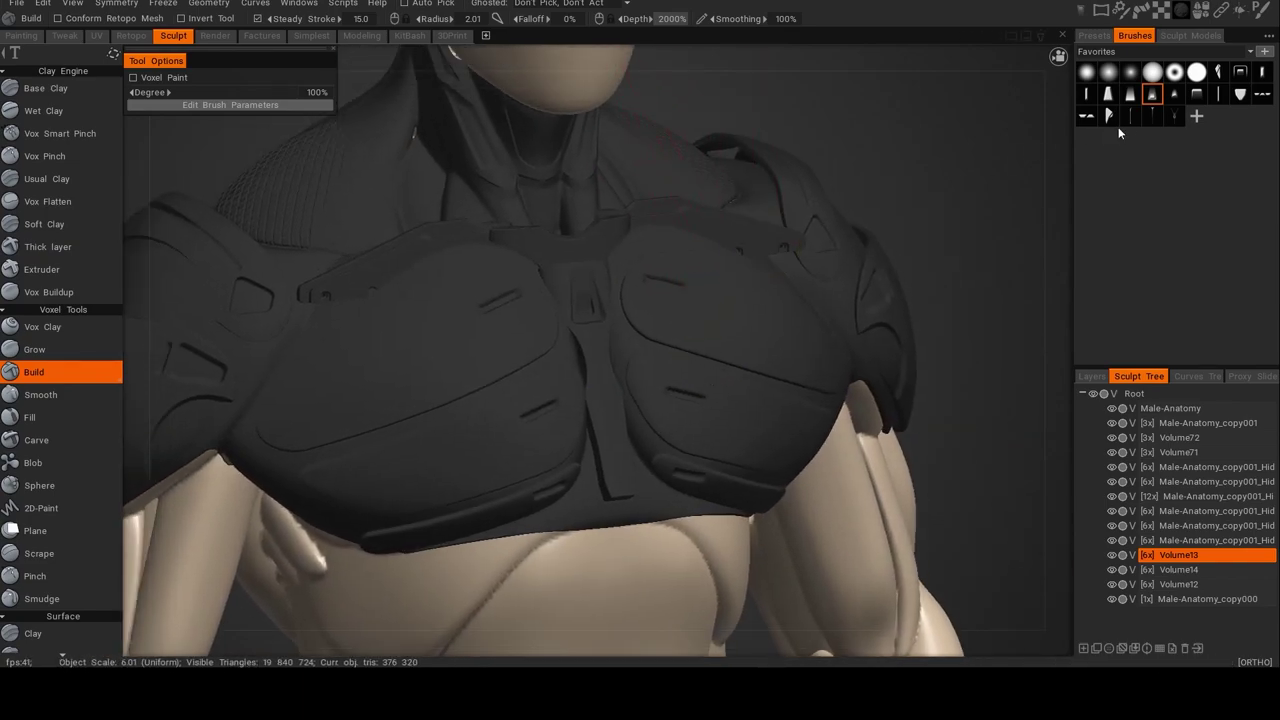
mouse_move(931, 271)
alt+mouse_down()
mouse_move(823, 286)
mouse_move(846, 337)
mouse_move(800, 326)
mouse_move(771, 337)
alt+mouse_up()
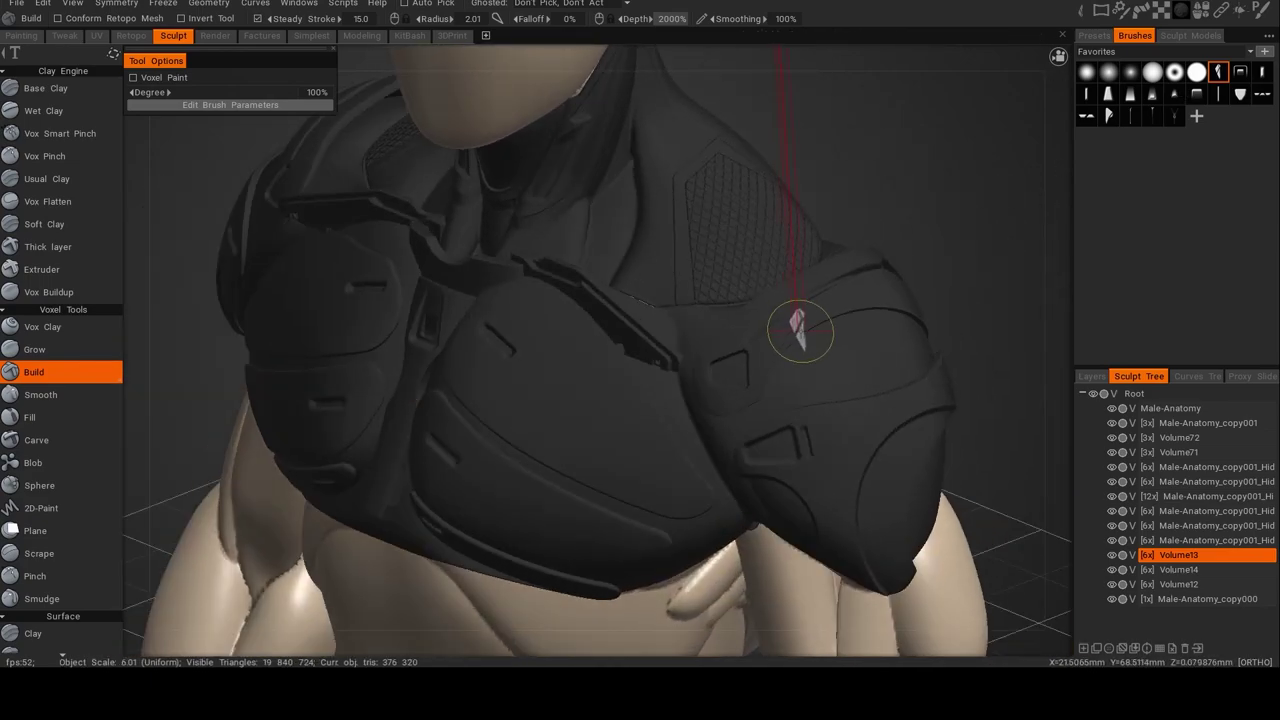
key(h)
middle_drag(856, 352, 781, 351)
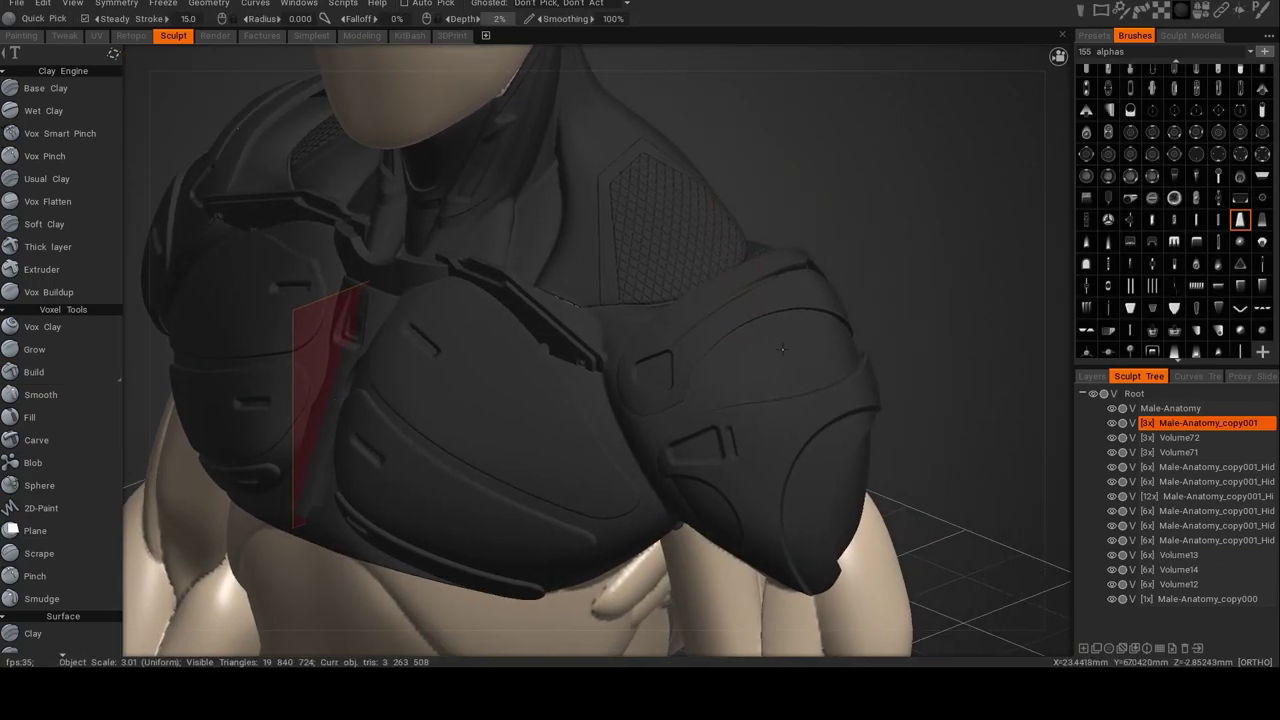
drag(809, 364, 857, 371)
ctrl+drag(796, 448, 824, 472)
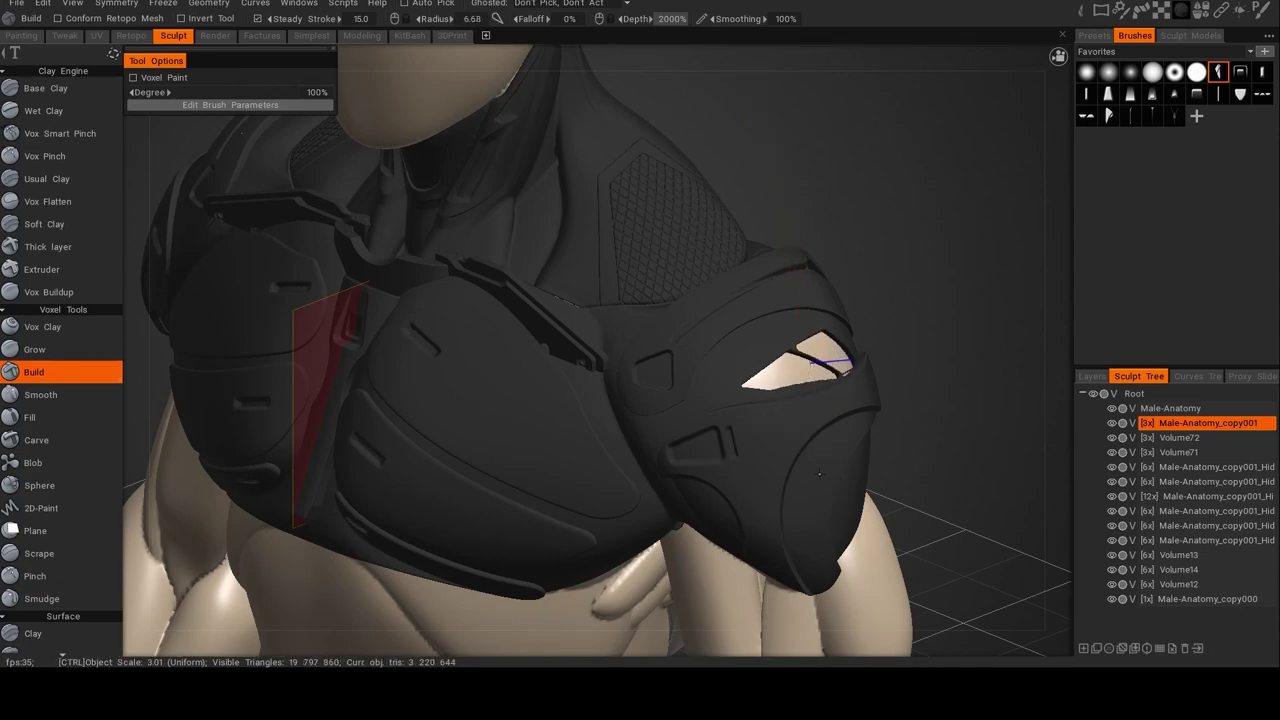
key(ctrl+z)
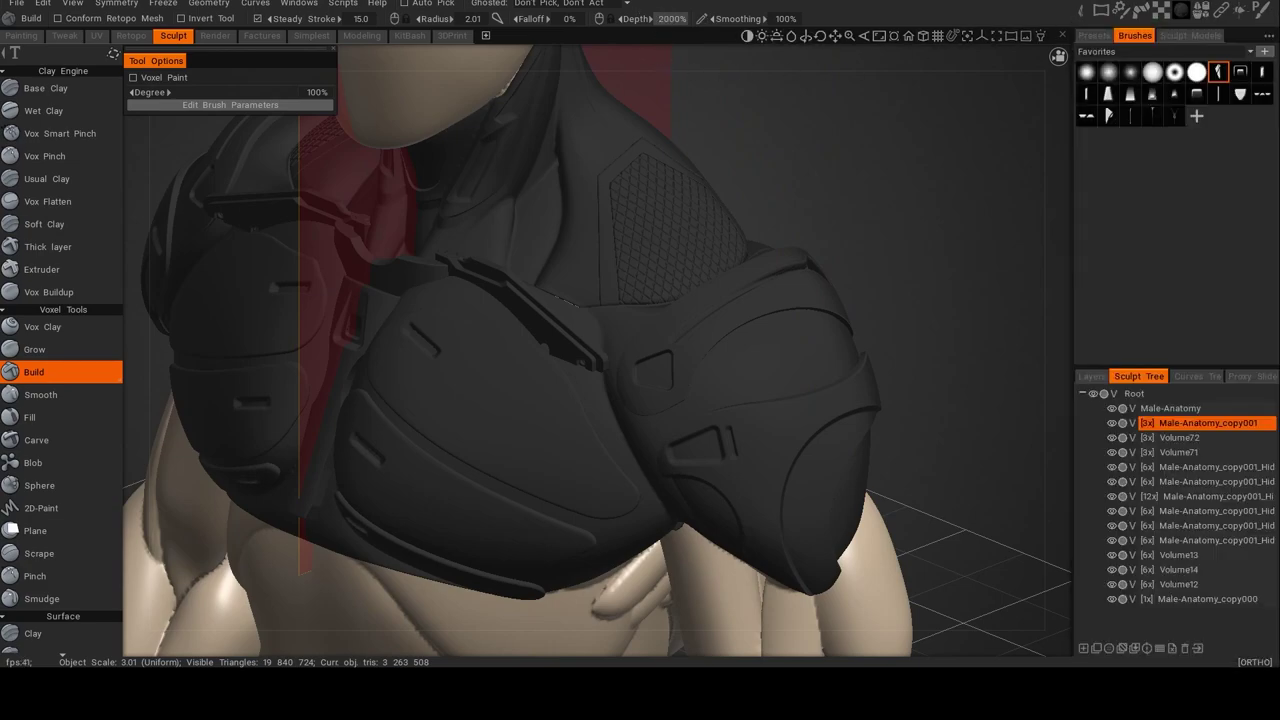
Carve the angular shard alpha into the upper shoulder plate at 300% depth, redoing the stamp with different sizes.
ctrl+drag(792, 352, 787, 401)
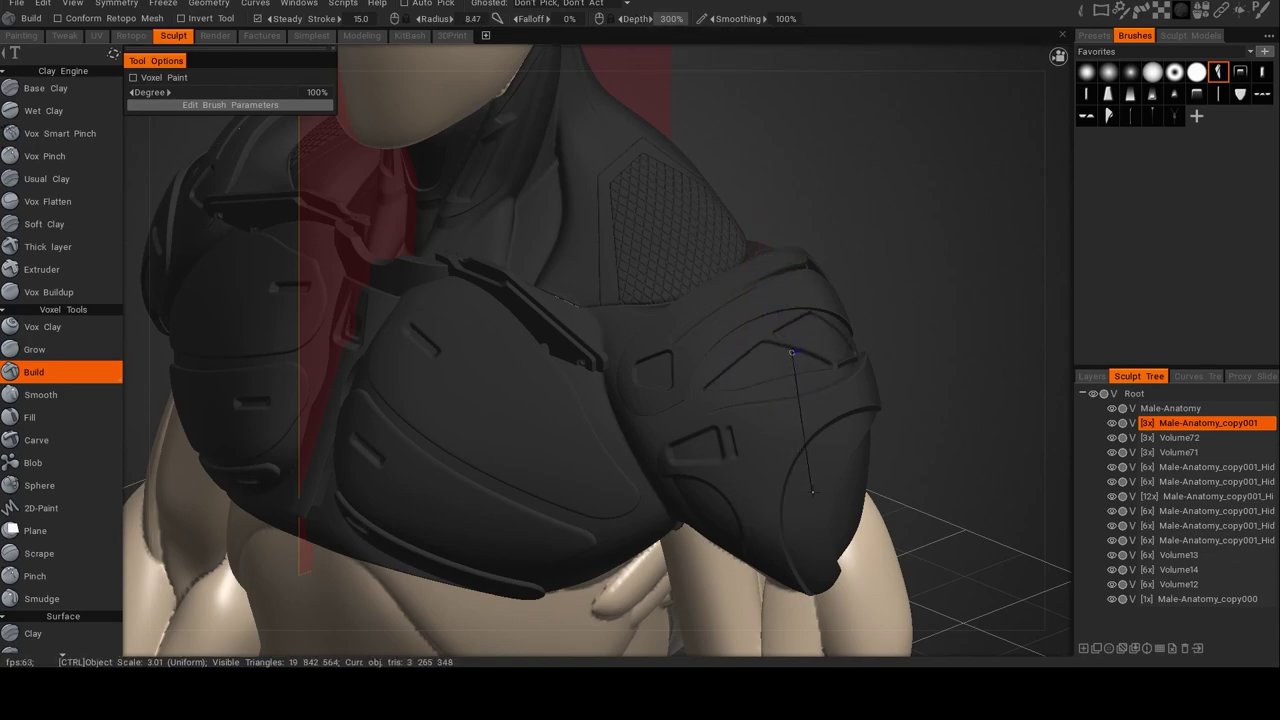
mouse_move(792, 352)
ctrl+mouse_down()
mouse_move(752, 372)
mouse_move(797, 350)
ctrl+mouse_up()
key(ctrl+z)
key(ctrl+z)
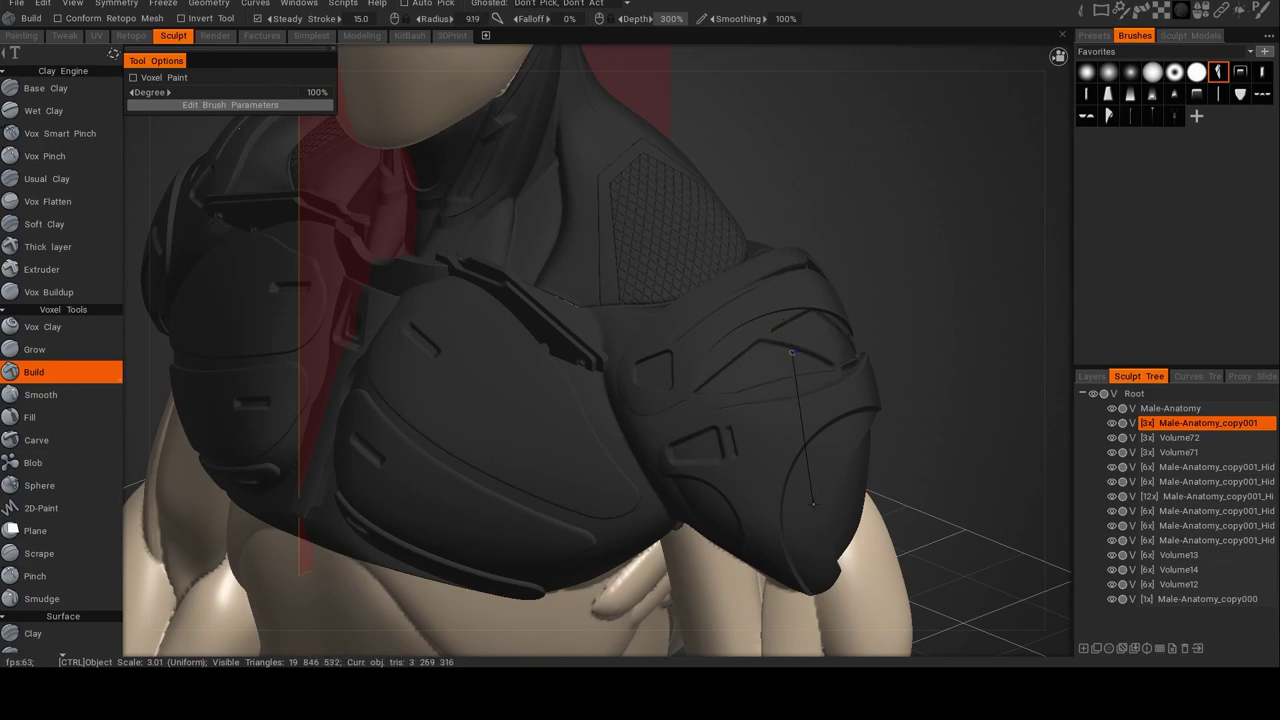
key(ctrl+z)
alt+drag(960, 377, 760, 350)
mouse_move(897, 310)
alt+mouse_down()
mouse_move(706, 314)
mouse_move(889, 334)
mouse_move(820, 343)
mouse_move(868, 334)
mouse_move(792, 326)
mouse_move(854, 334)
mouse_move(771, 391)
mouse_move(718, 381)
mouse_move(772, 444)
mouse_move(774, 412)
mouse_move(749, 409)
alt+mouse_up()
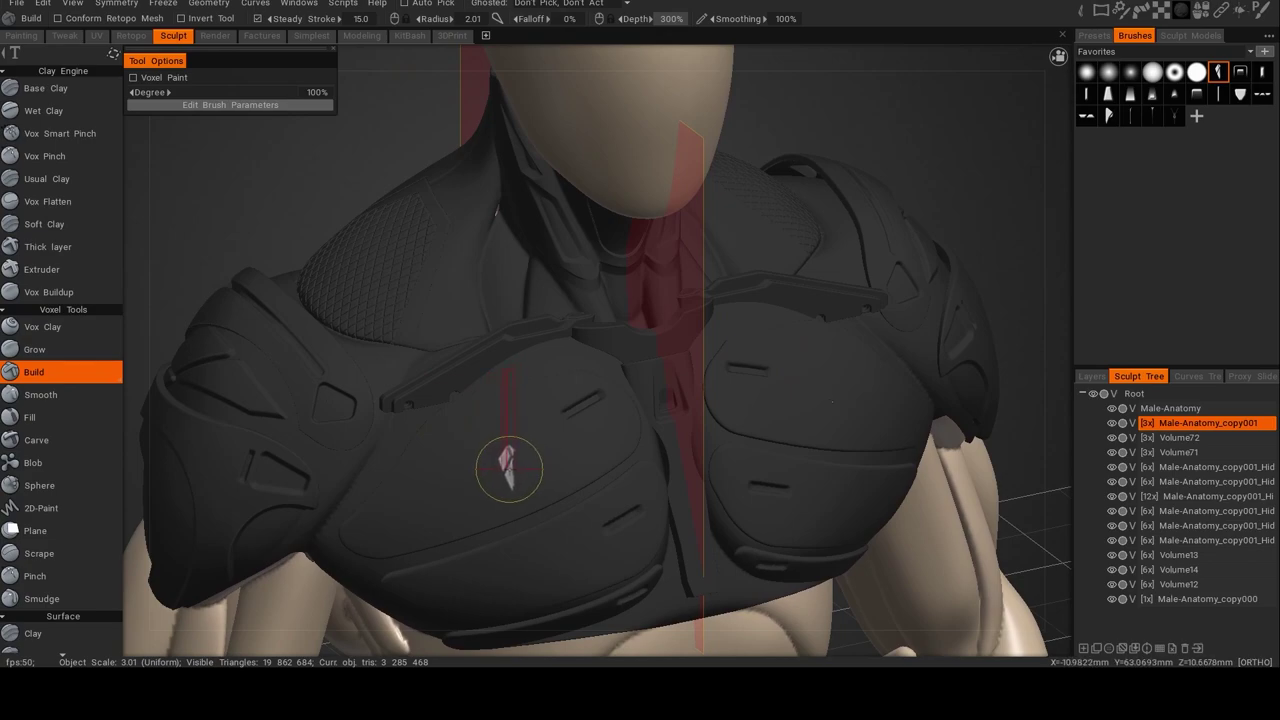
Pick the main chest armor volume and set the Build brush to the thin T-shaped line alpha from the Favorites set.
key(h)
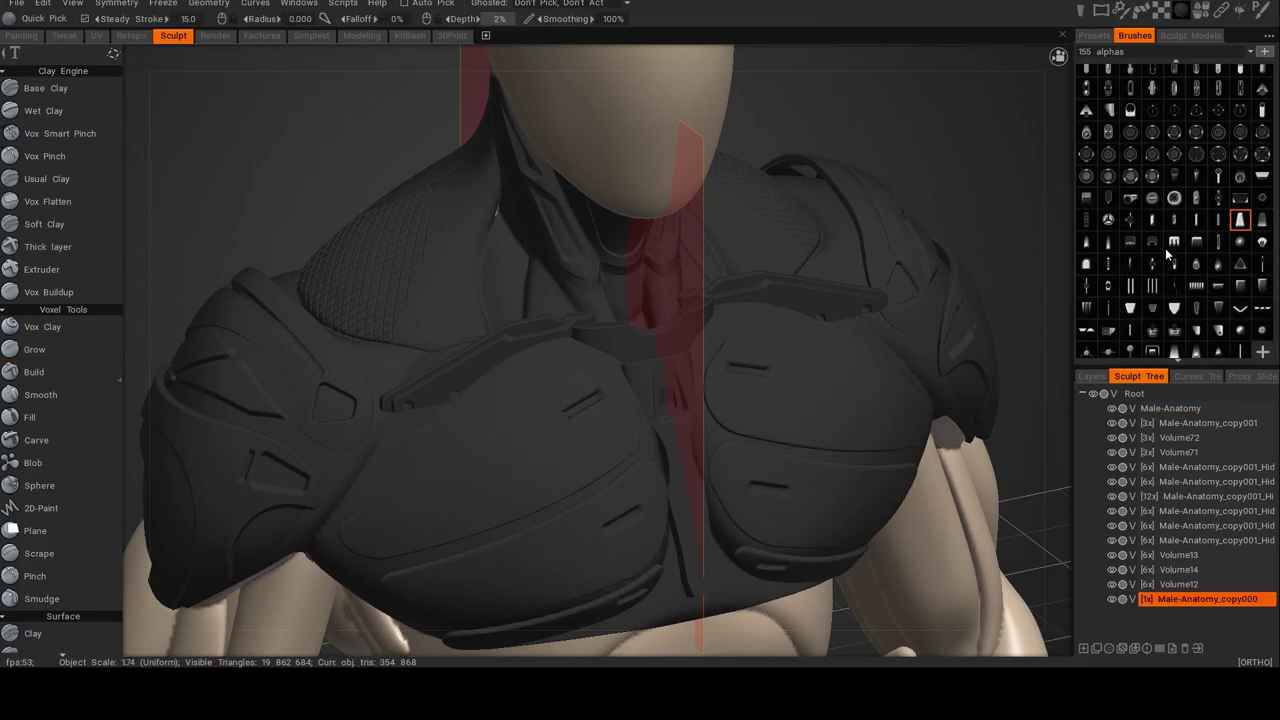
click(1176, 49)
click(1180, 122)
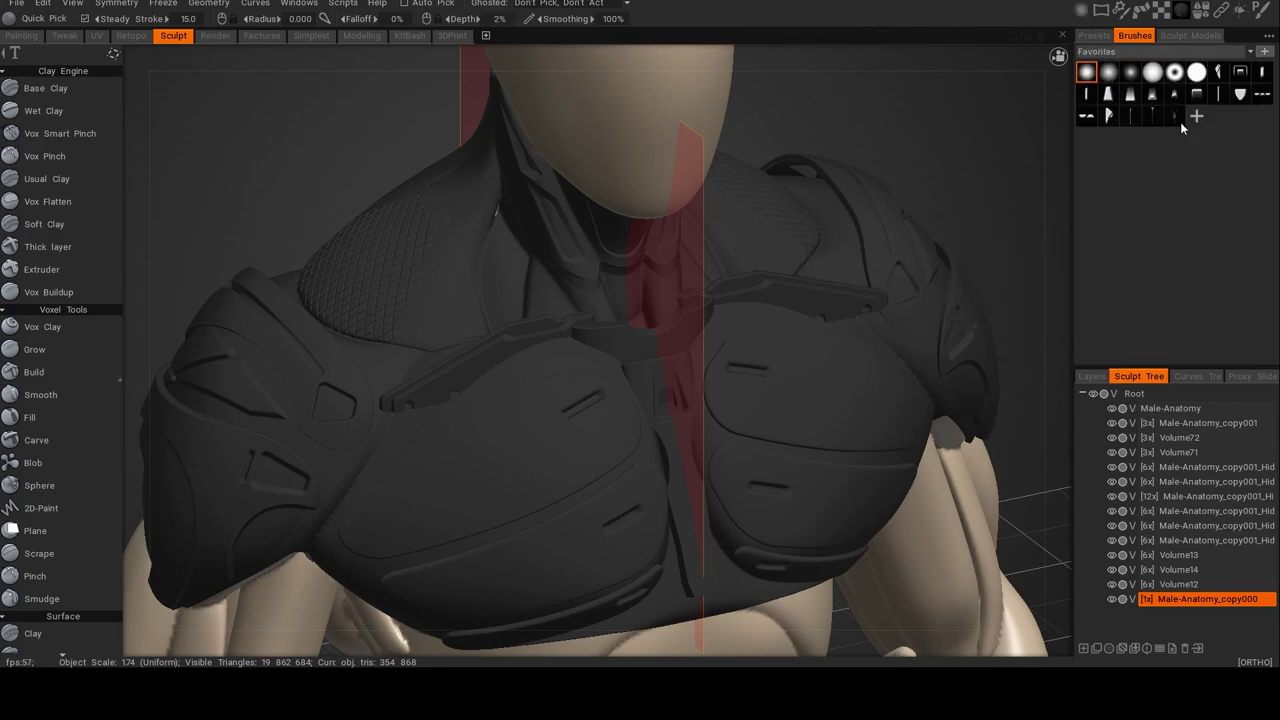
click(1149, 117)
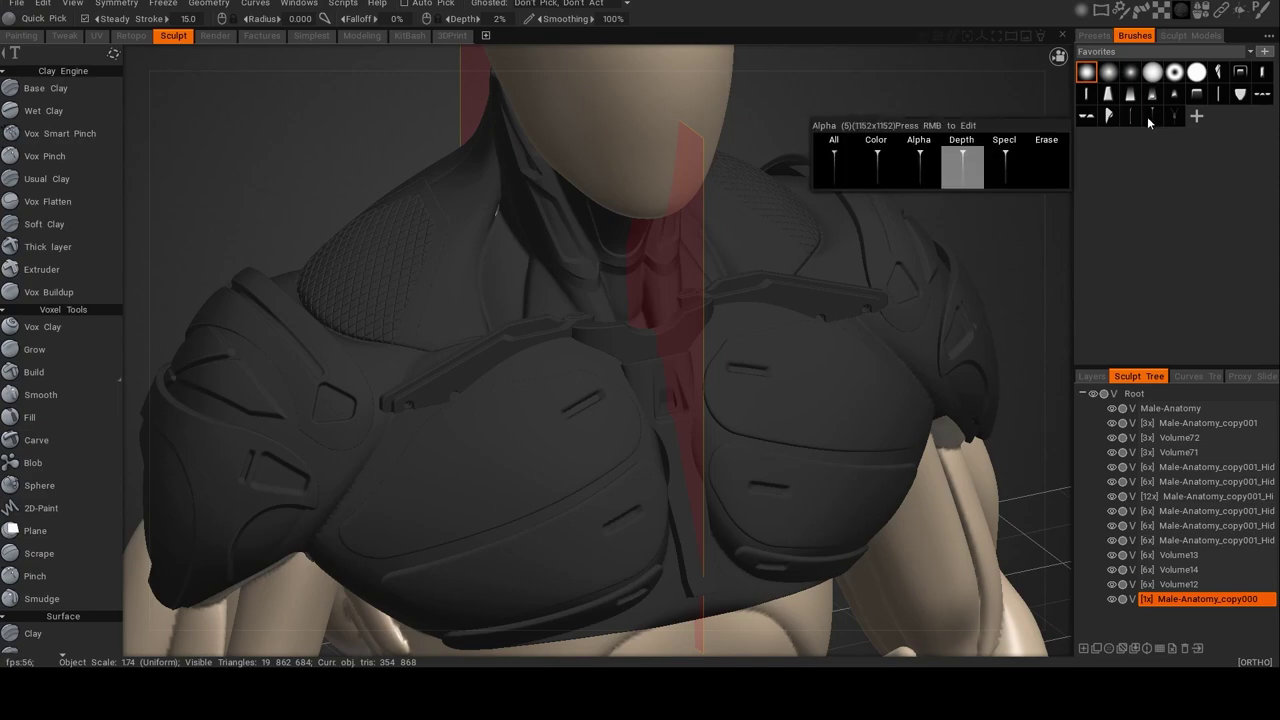
mouse_move(420, 469)
right_down()
mouse_move(405, 495)
mouse_move(427, 477)
right_up()
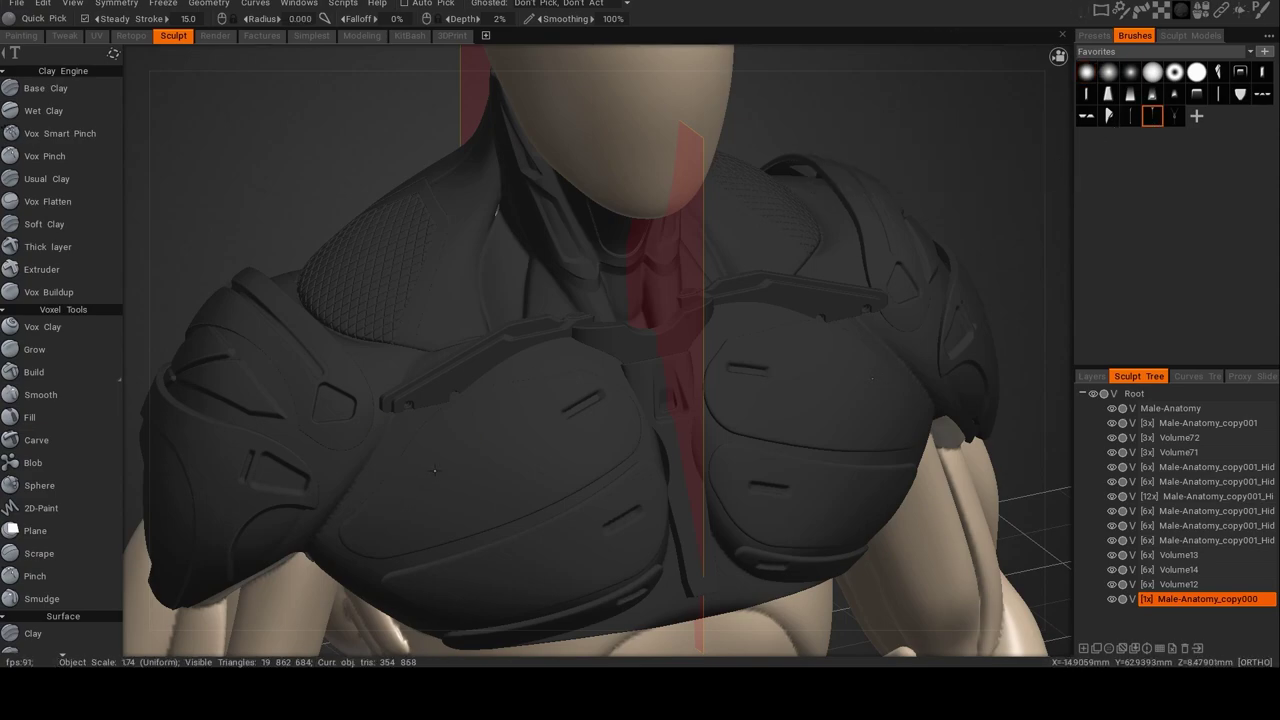
click(435, 472)
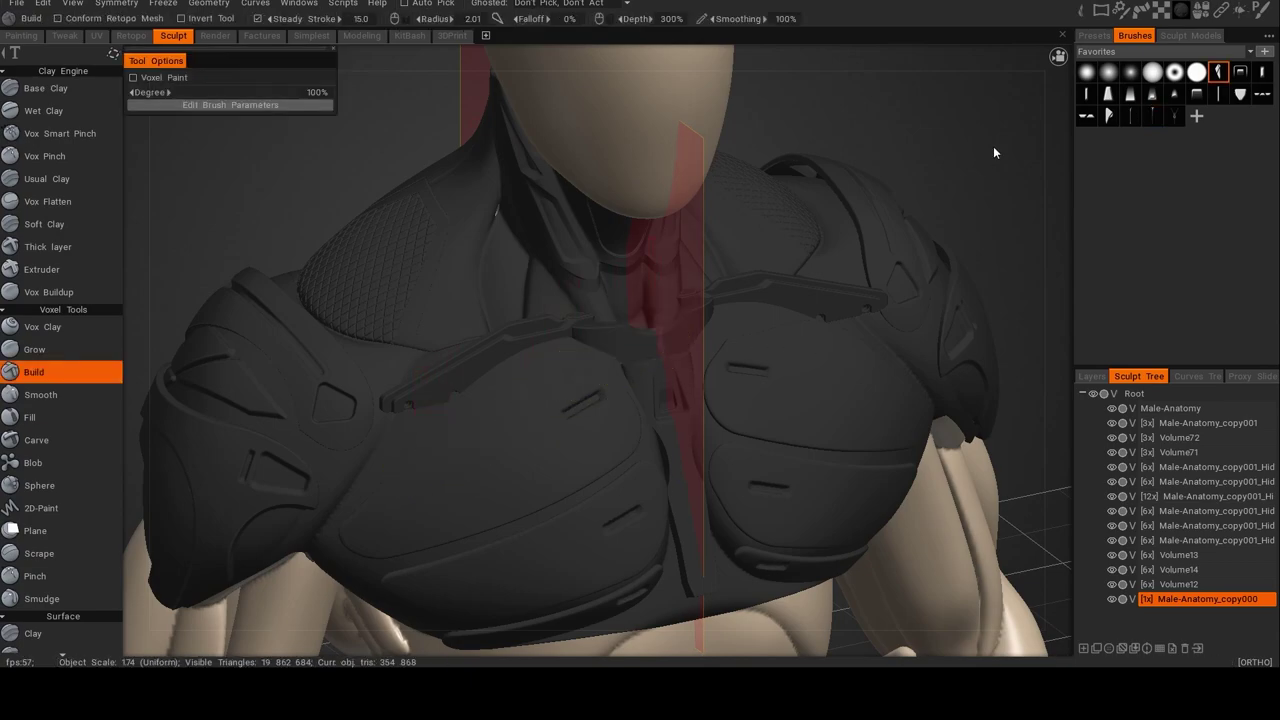
click(1152, 118)
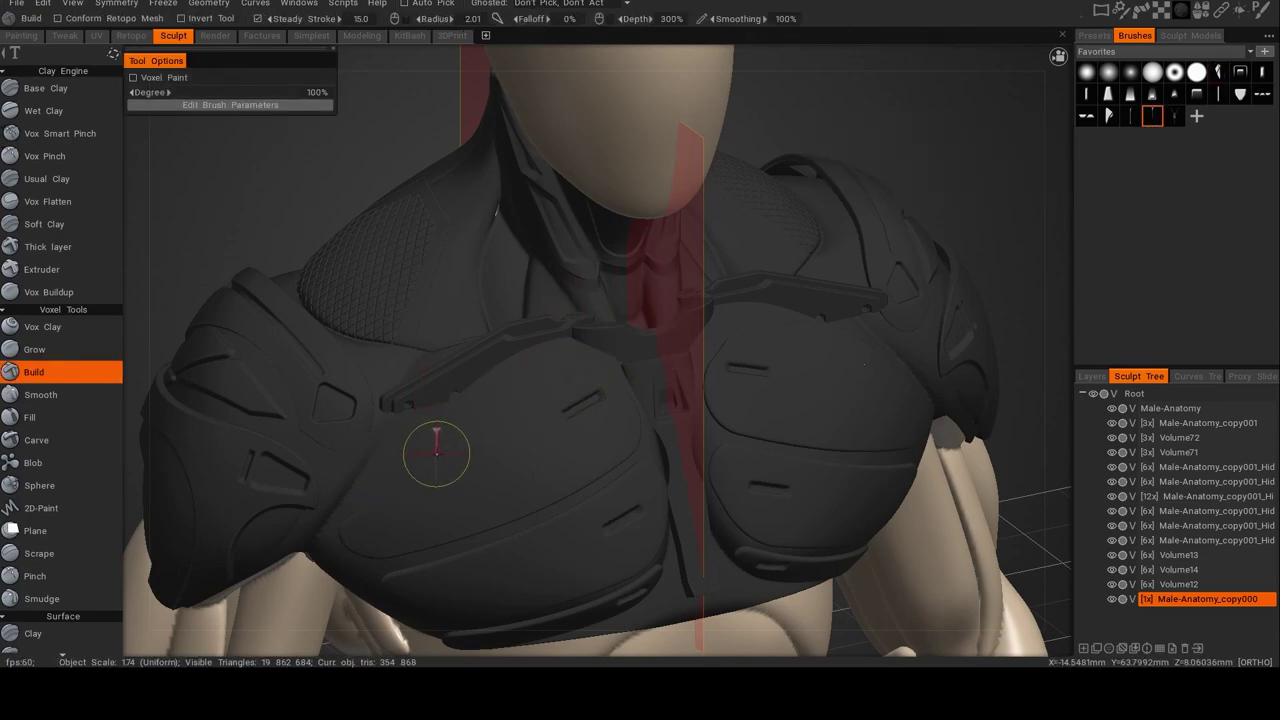
right_drag(424, 458, 416, 478)
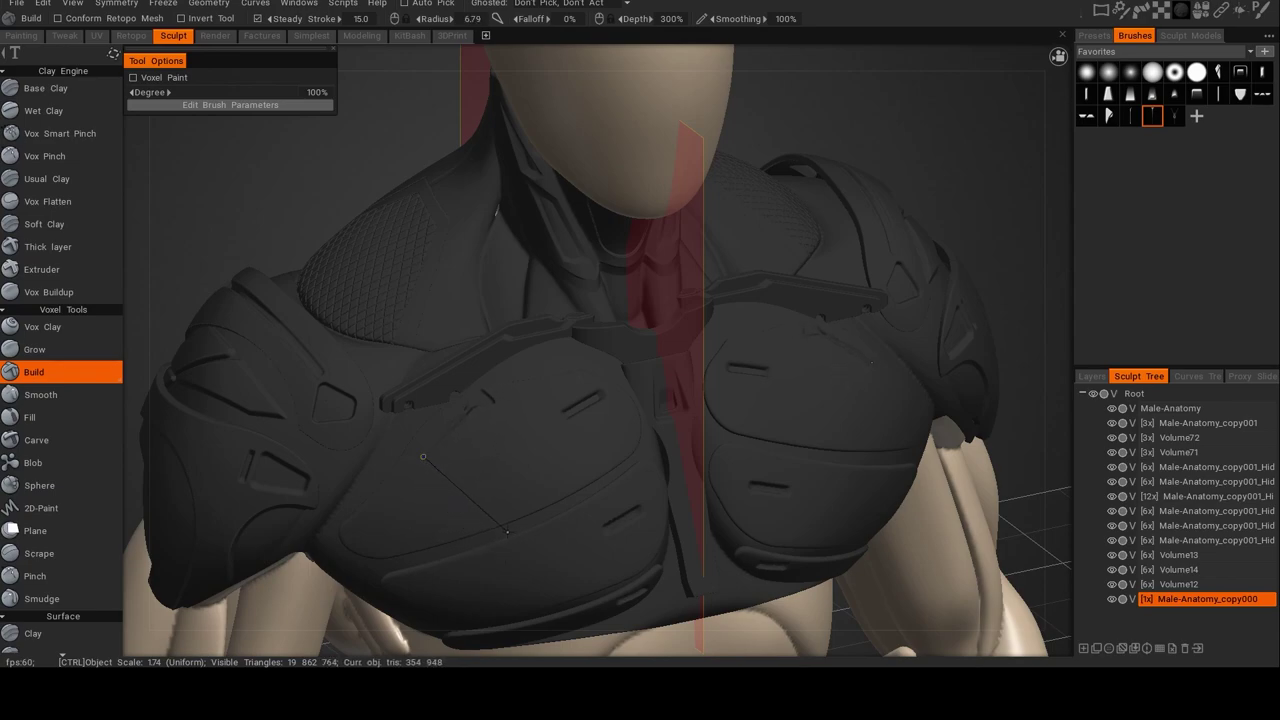
mouse_move(507, 532)
ctrl+mouse_down()
mouse_move(446, 533)
mouse_move(470, 530)
ctrl+mouse_up()
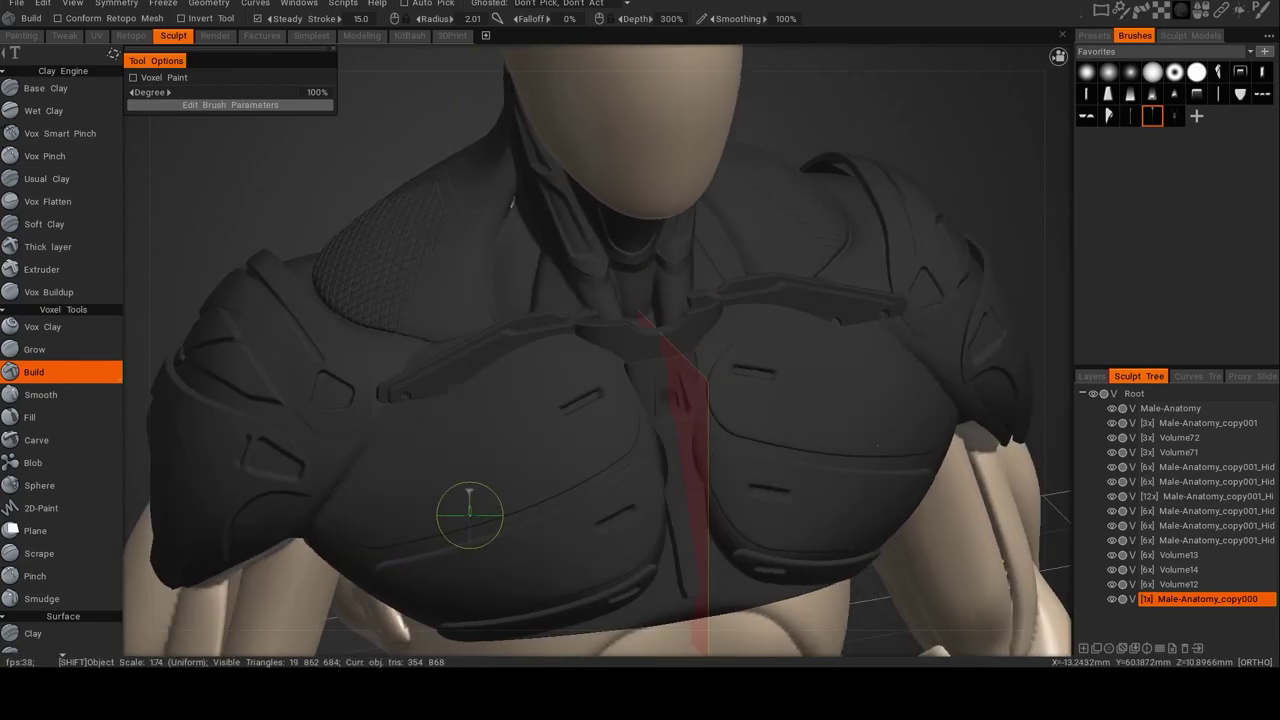
key(ctrl+z)
Raise the chest volume's resolution to 3x and carve the T-shaped line alpha into the outer upper and lower chest panels at 300% depth.
ctrl+drag(417, 458, 418, 455)
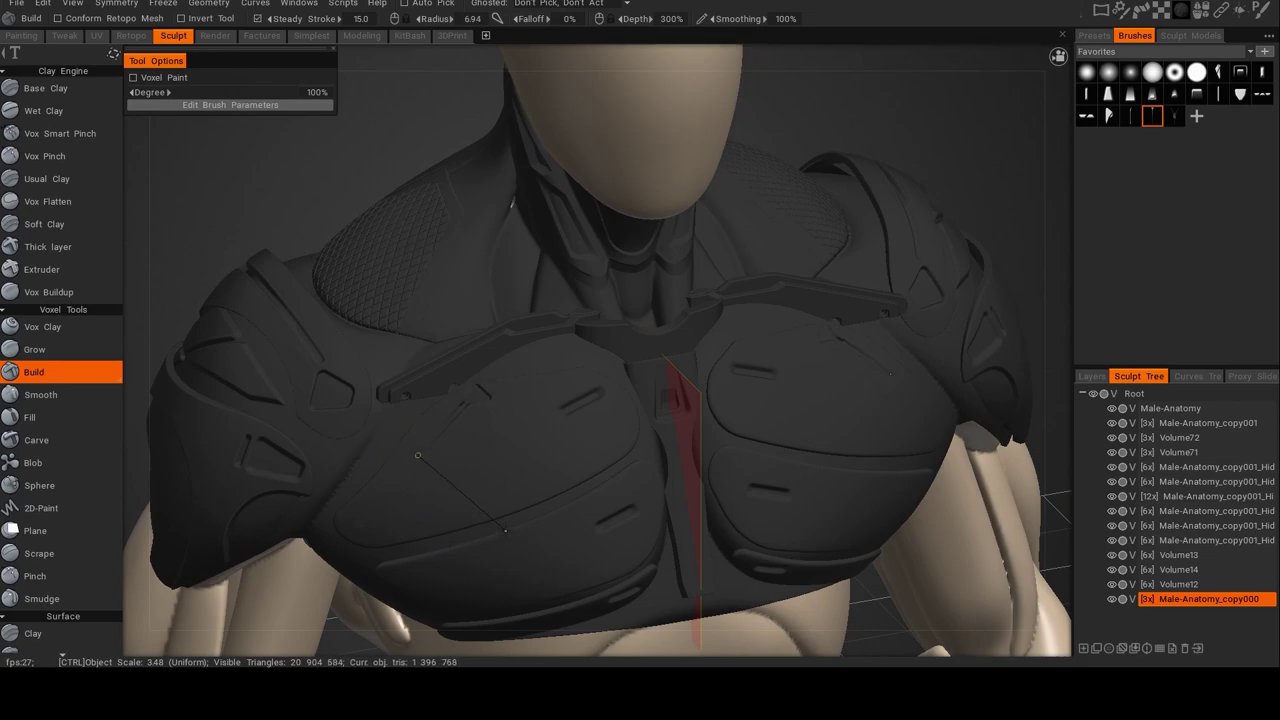
ctrl+drag(505, 530, 458, 465)
ctrl+drag(453, 514, 449, 512)
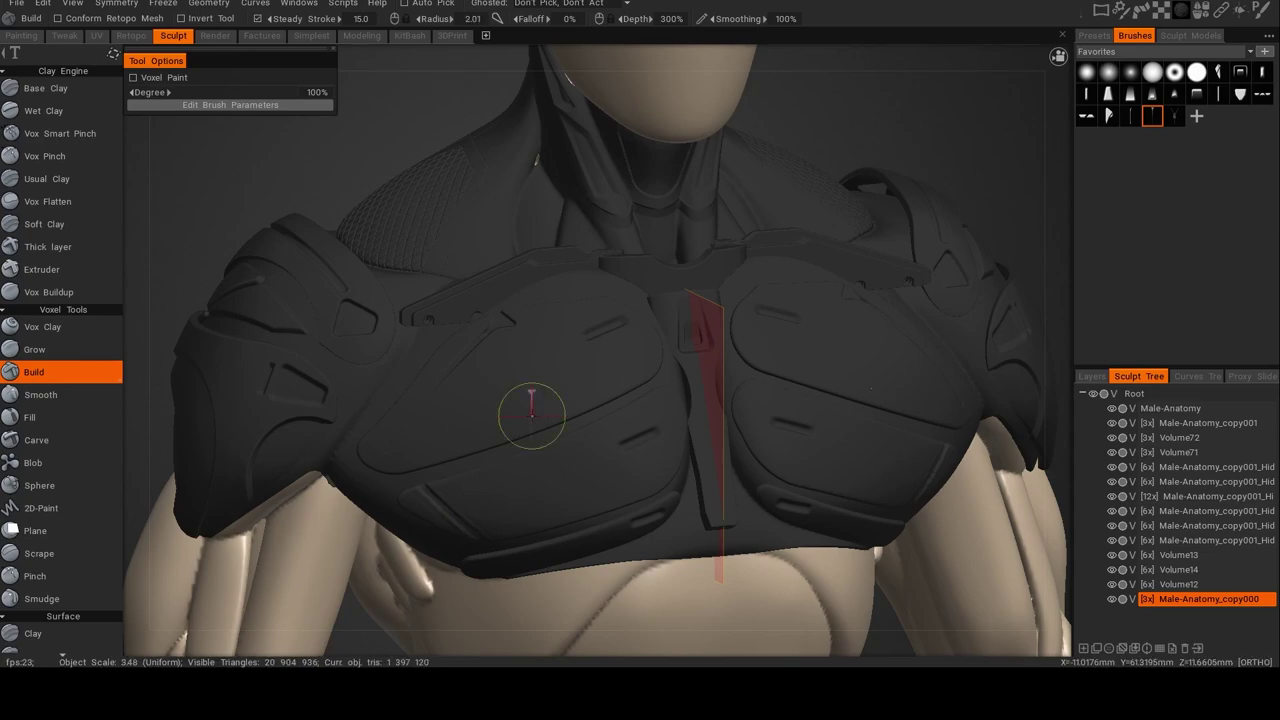
Examine the chest, shoulder and back armor from all around, ending at the back of the neck.
mouse_move(555, 446)
alt+mouse_down()
mouse_move(455, 451)
mouse_move(560, 431)
mouse_move(529, 460)
mouse_move(580, 463)
mouse_move(356, 478)
alt+mouse_up()
alt+drag(464, 443, 577, 459)
alt+drag(436, 472, 526, 478)
alt+drag(526, 468, 520, 433)
alt+drag(606, 416, 543, 460)
alt+drag(680, 464, 651, 469)
alt+drag(684, 354, 568, 337)
alt+drag(796, 330, 619, 327)
alt+drag(726, 336, 692, 335)
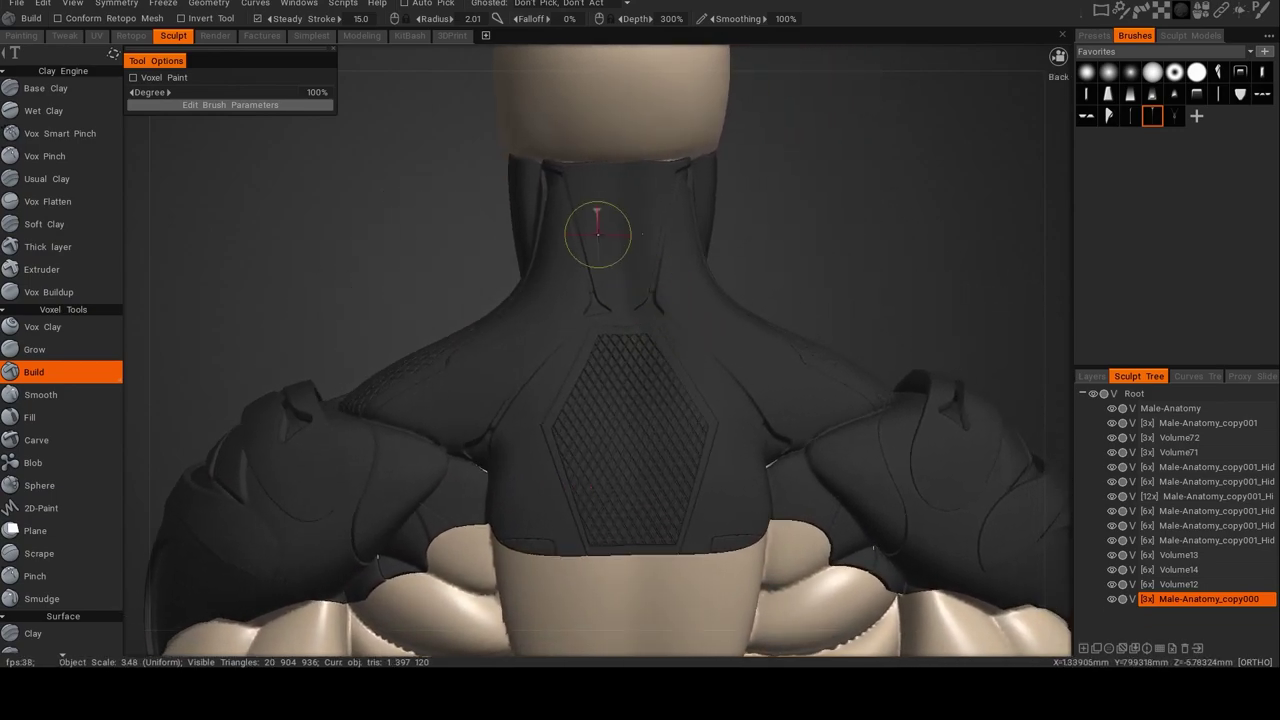
Pick the upper back volume and split a tapered panel at the back of the neck into its own volume with Vox Hide.
key(h)
alt+drag(622, 290, 595, 196)
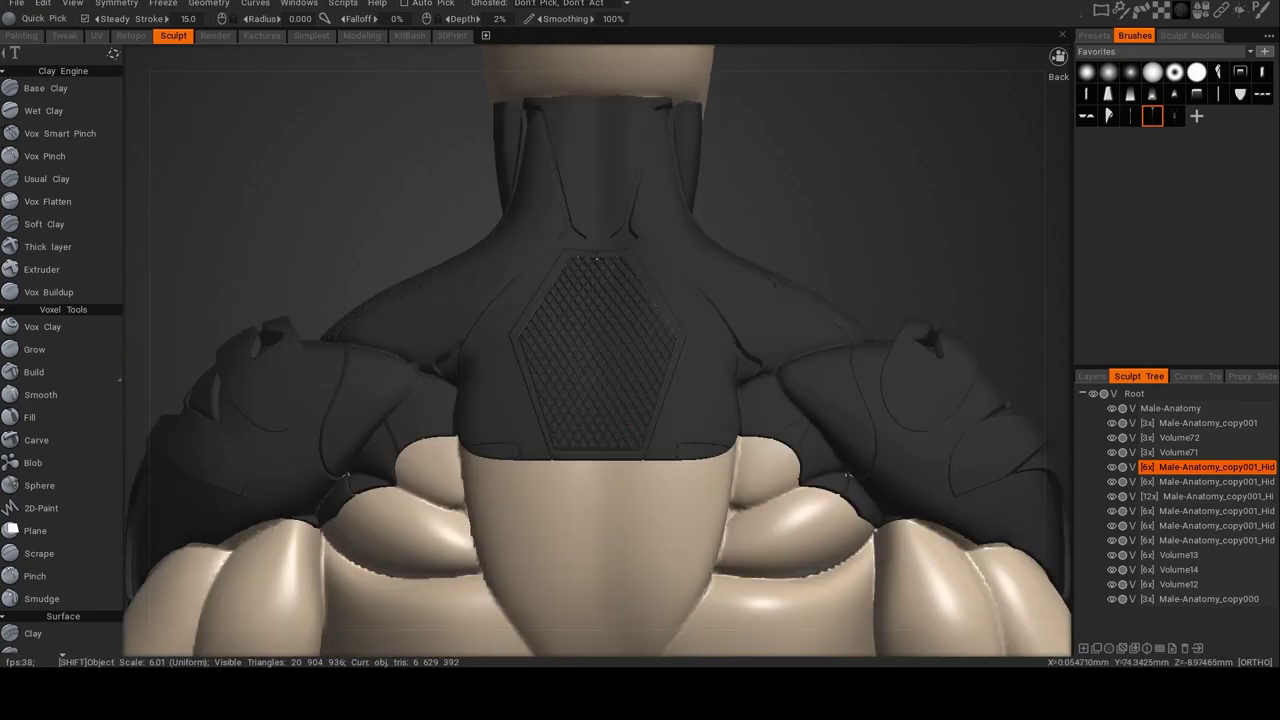
alt+middle_drag(591, 190, 588, 254)
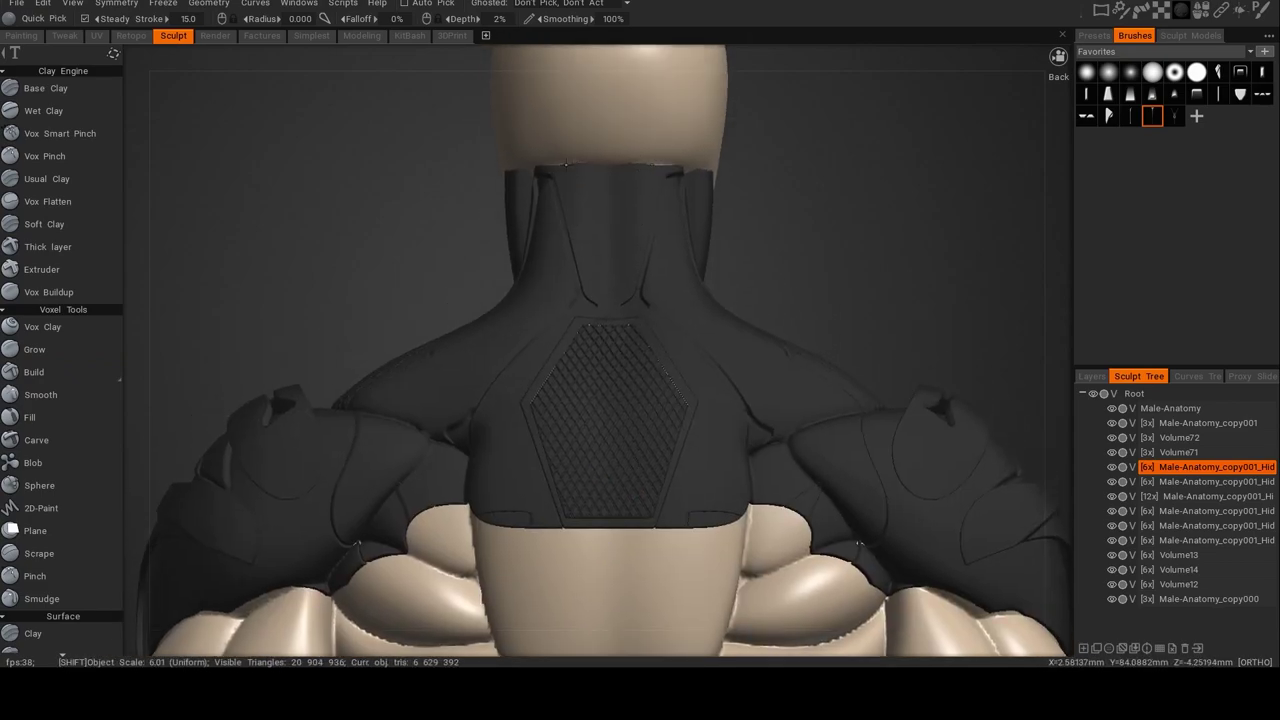
key(shift+h)
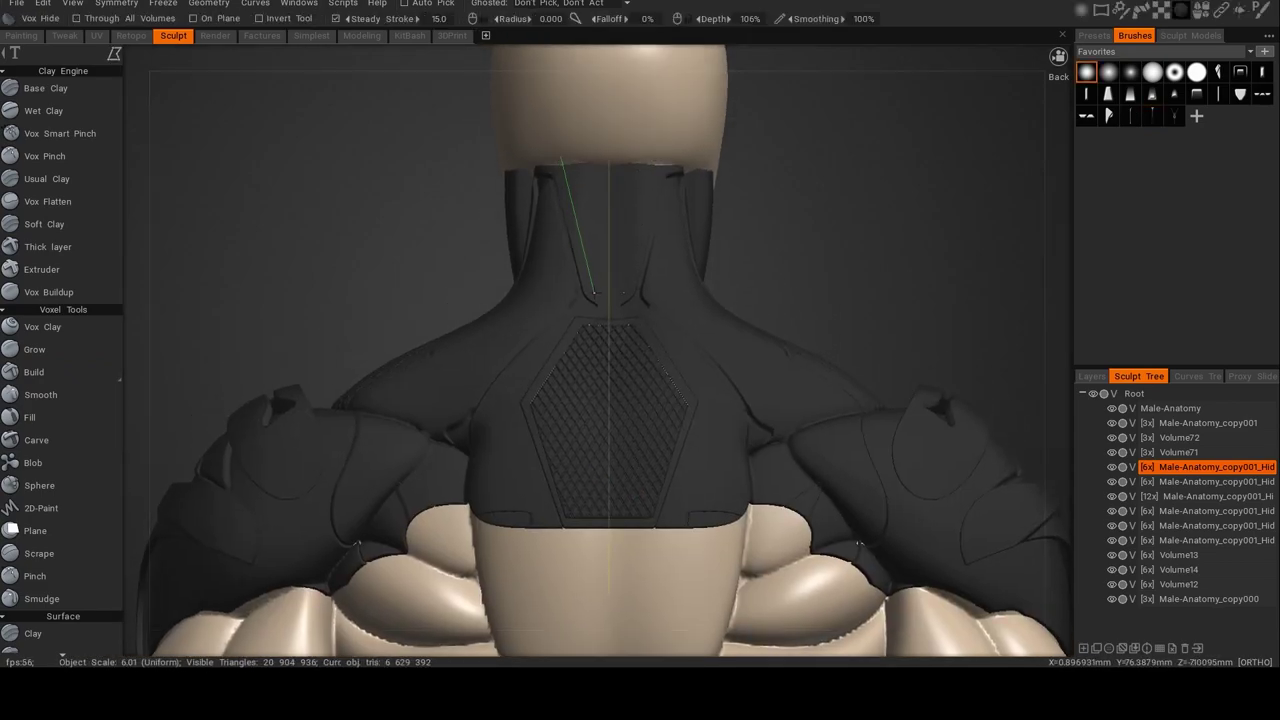
click(559, 150)
alt+drag(610, 147, 660, 180)
key(shift+s)
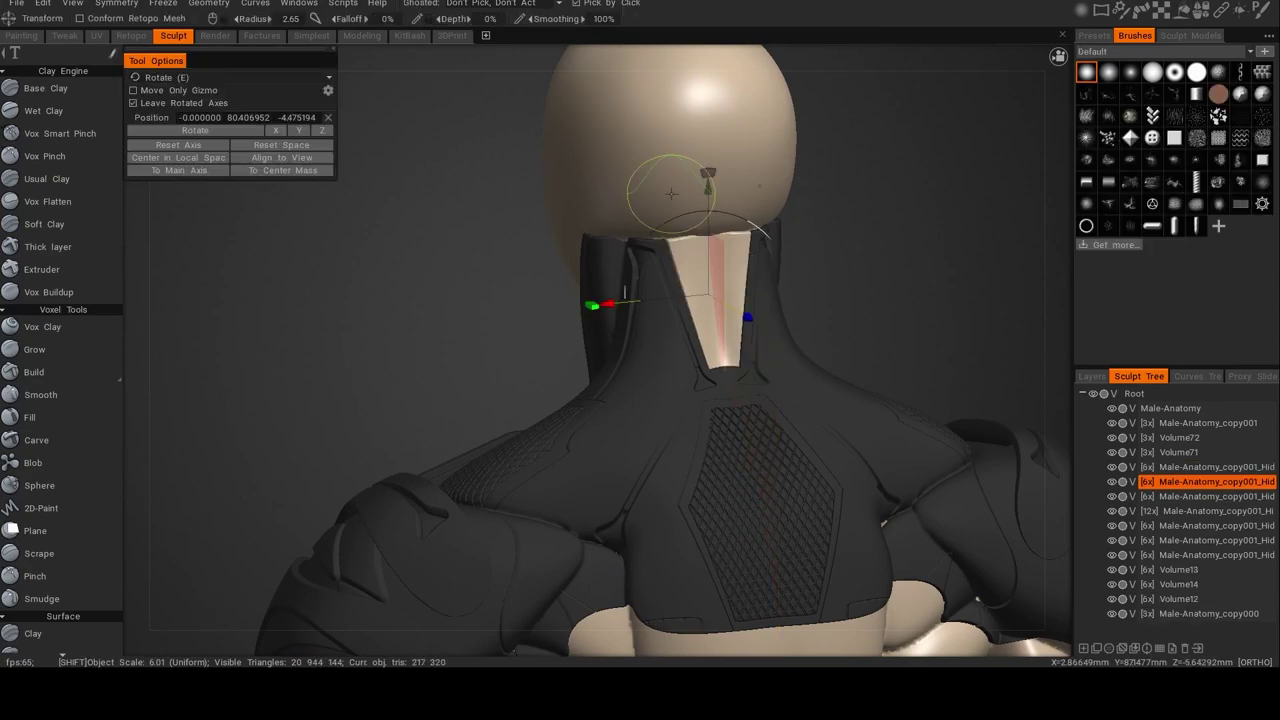
alt+shift+drag(718, 226, 742, 225)
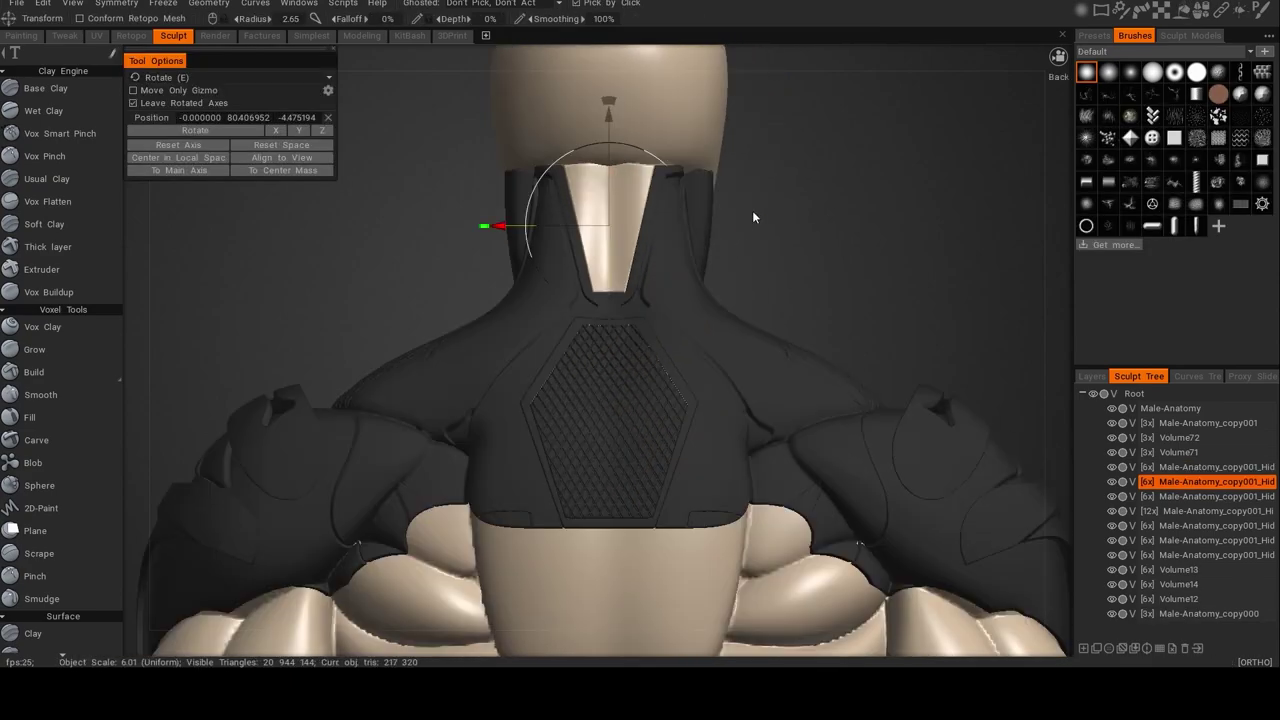
Raise the tapered neck panel's resolution to 12x and give it the dark material from the Metal set.
key(ctrl+d)
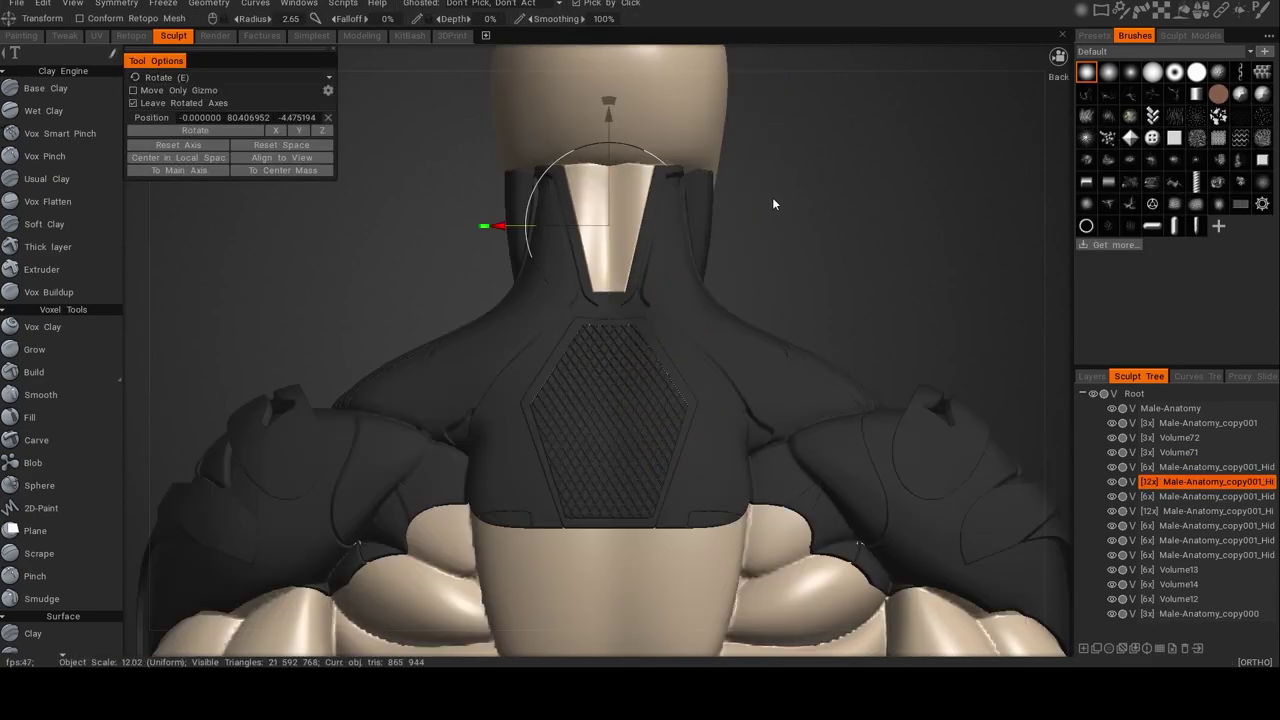
click(1188, 12)
click(1258, 72)
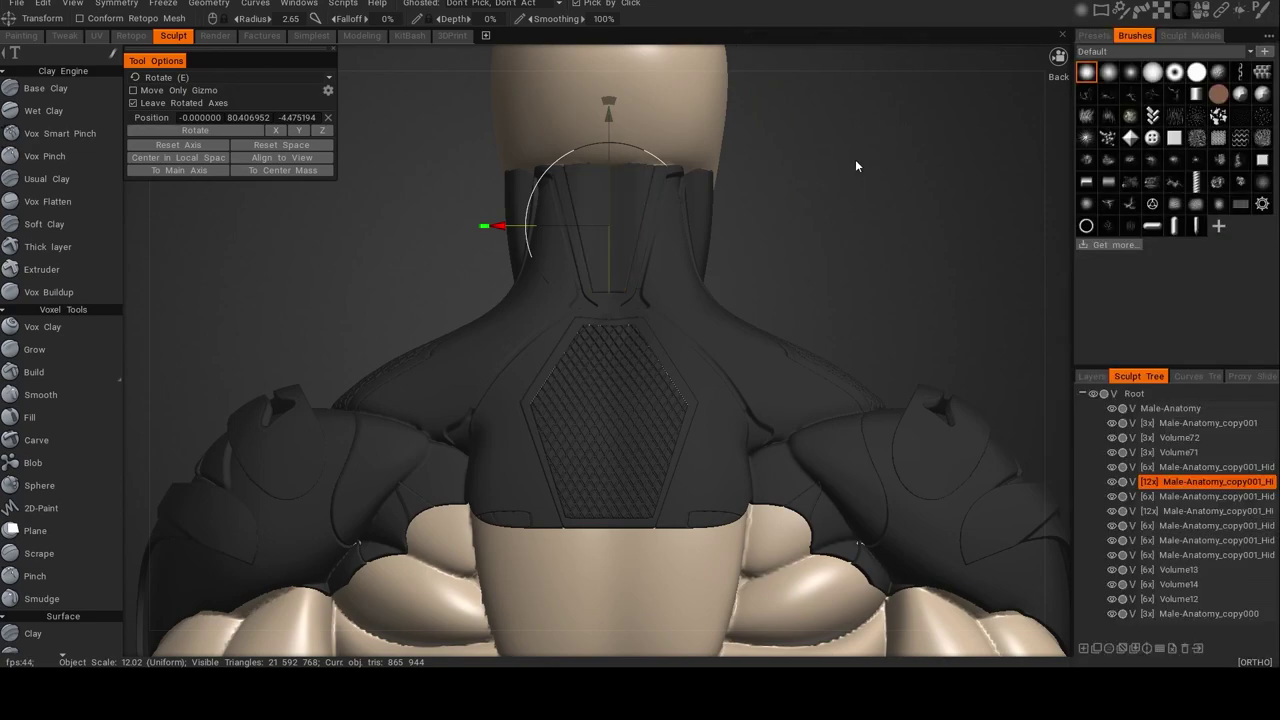
Separate a slightly smaller tapered inset from the back neck panel with Vox Hide, leaving a narrow border around it.
key(h)
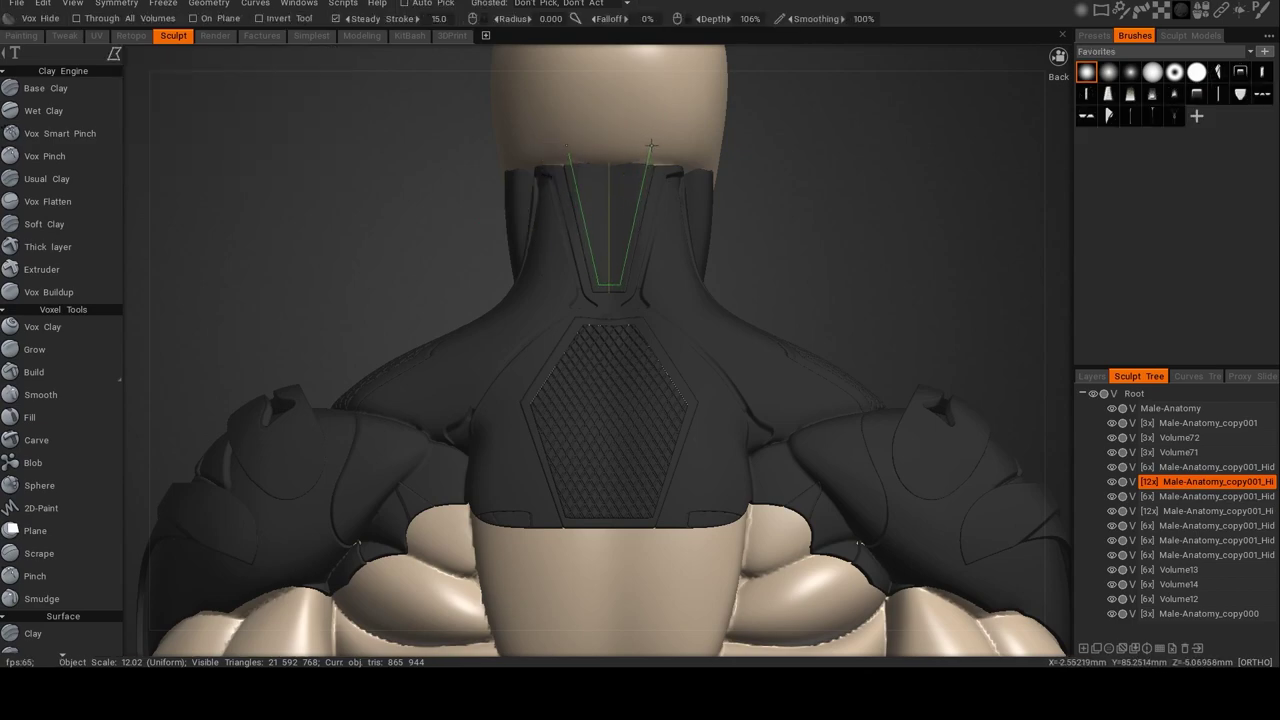
click(566, 147)
mouse_move(578, 163)
alt+mouse_down()
mouse_move(620, 184)
mouse_move(598, 208)
alt+mouse_up()
key(shift+h)
alt+shift+drag(834, 321, 829, 321)
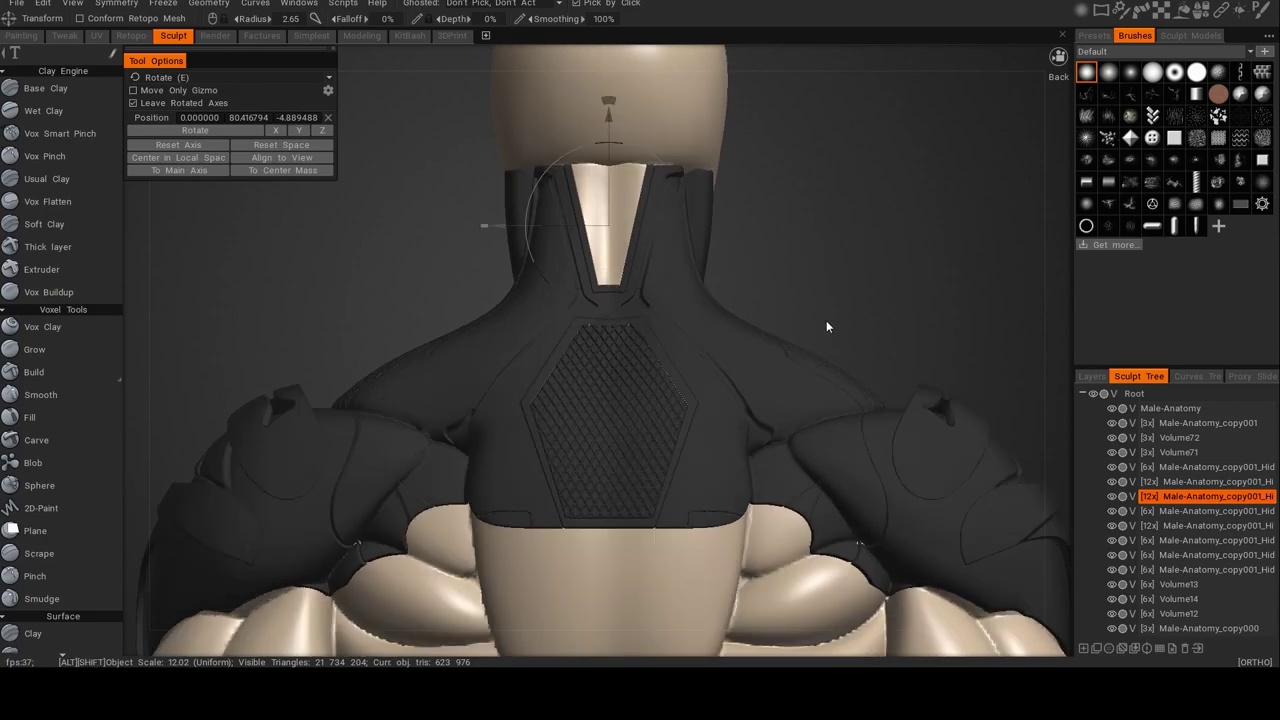
Emboss the diamond mesh stencil, scaled down to a finer pattern, across the neck inset with Base Clay and close the stencil.
click(73, 93)
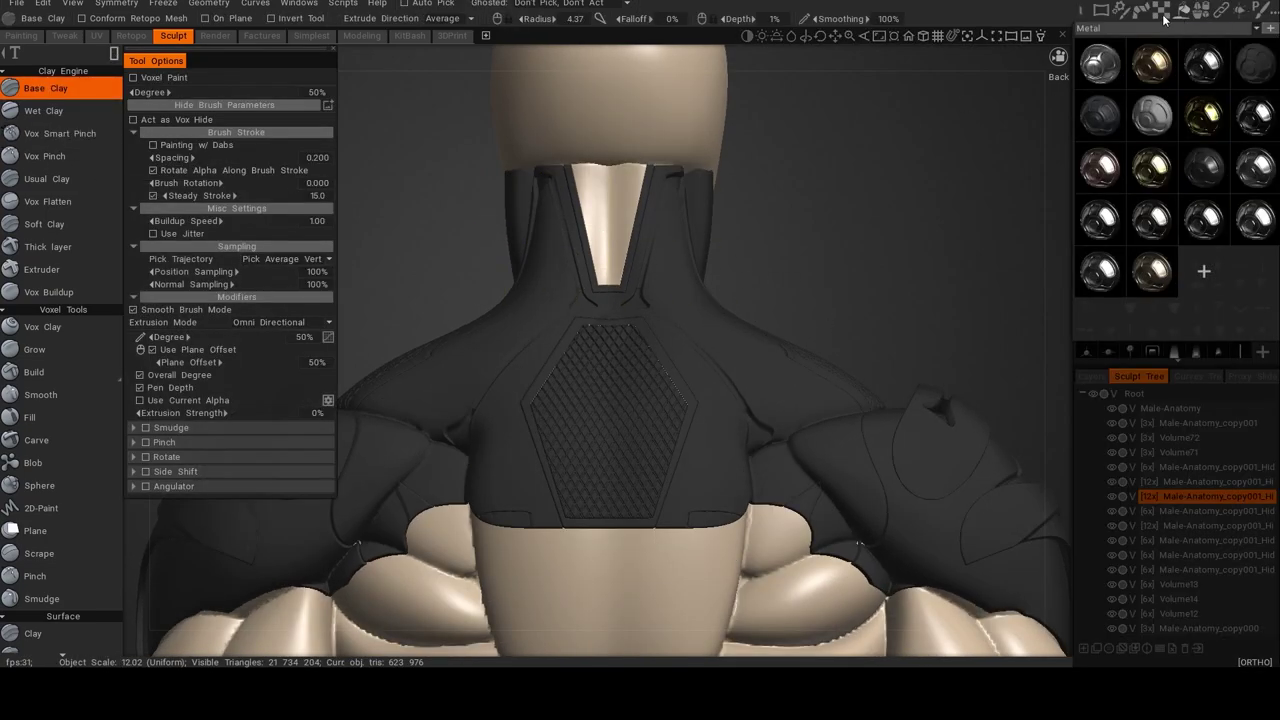
mouse_move(1160, 16)
click(1088, 112)
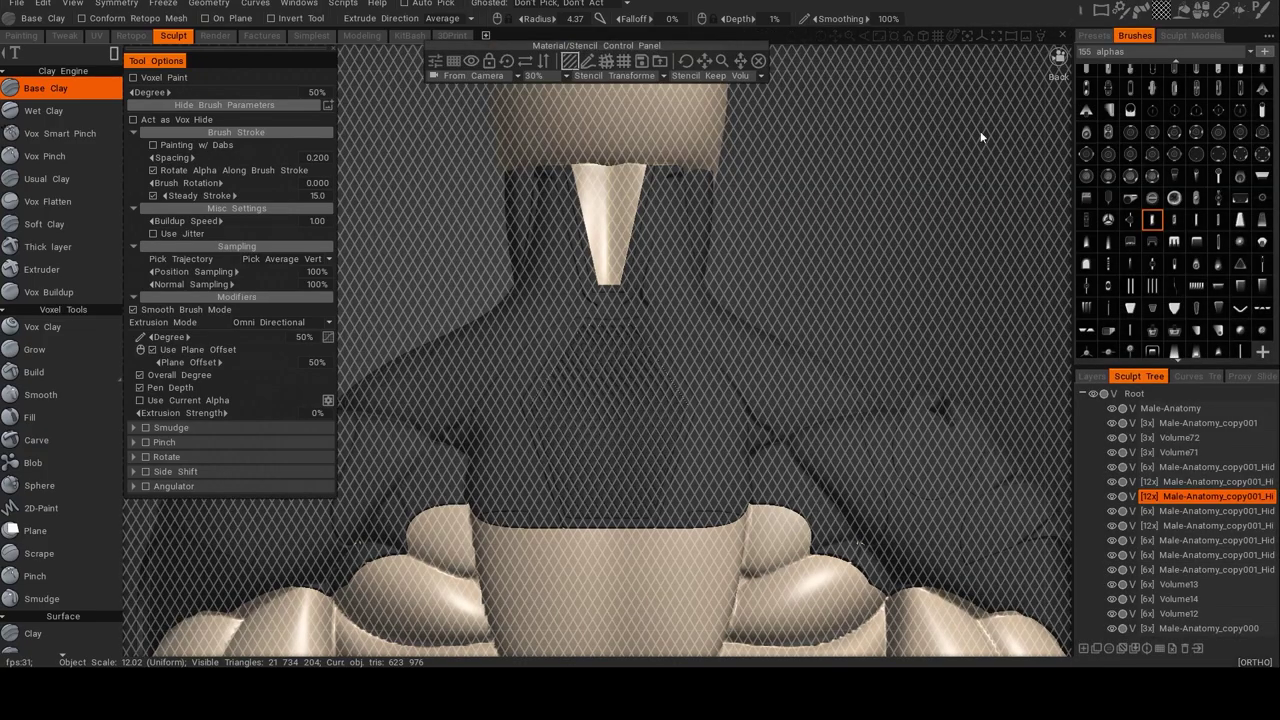
drag(721, 62, 747, 66)
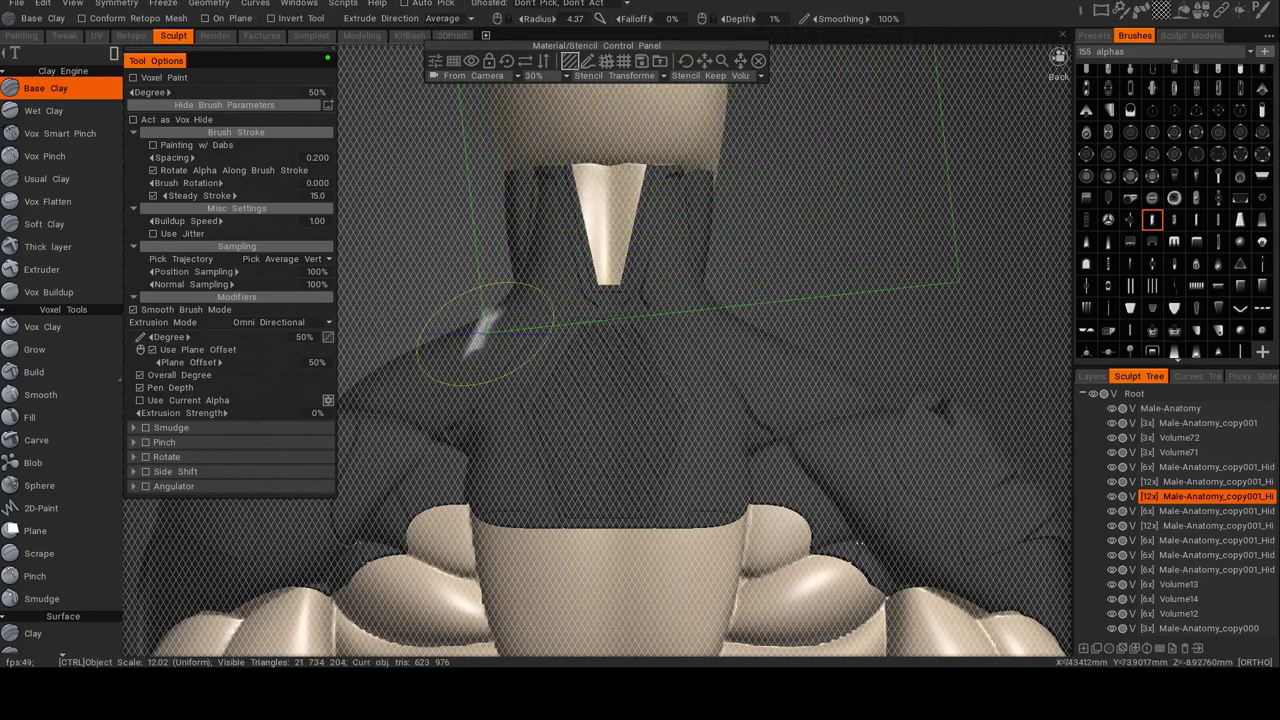
key(ctrl+y)
click(758, 61)
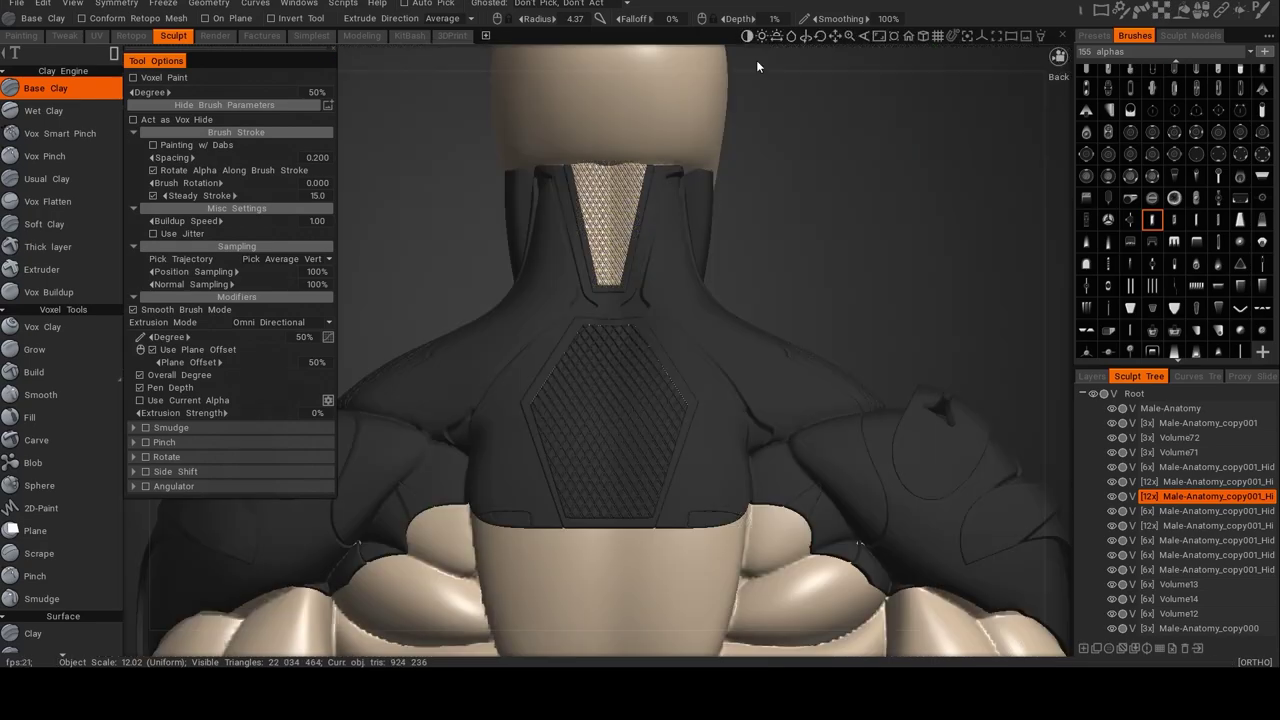
Give the mesh-patterned neck inset the dark material from the Metal set.
alt+drag(786, 201, 864, 225)
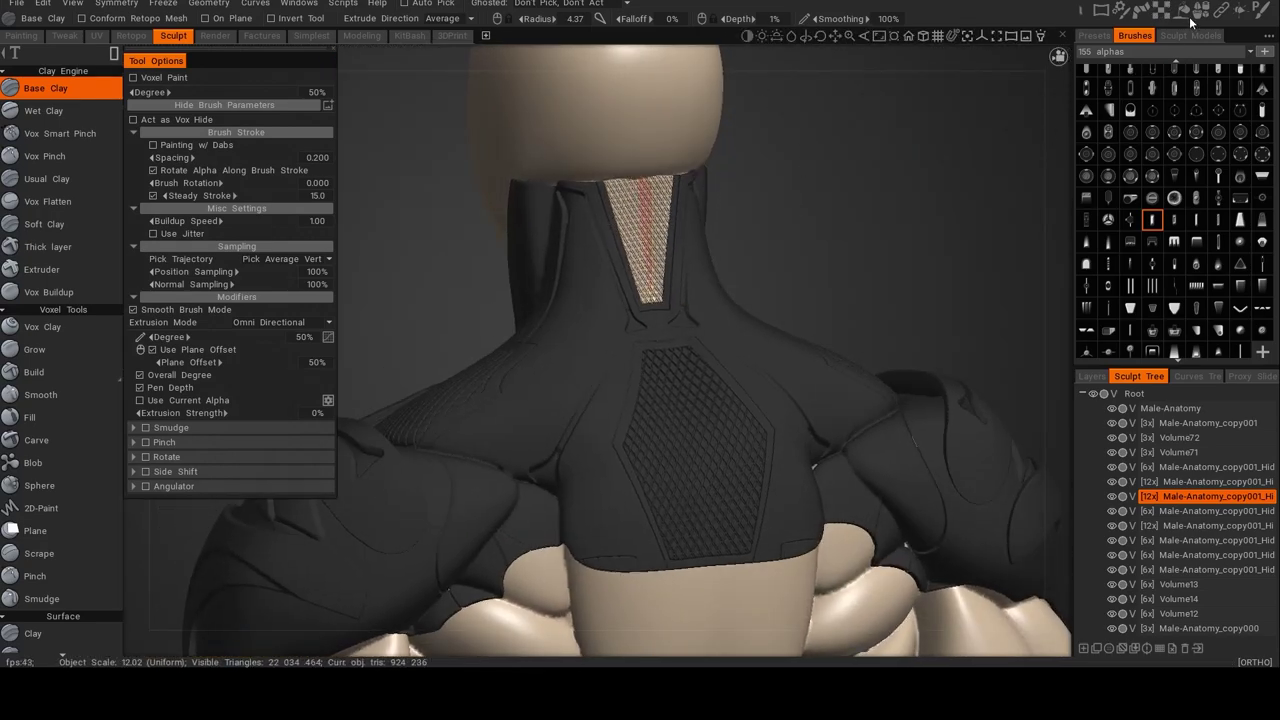
click(1187, 14)
click(1263, 67)
Review the finished suit armor from the back around to the front.
mouse_move(873, 228)
alt+mouse_down()
mouse_move(890, 229)
mouse_move(850, 218)
alt+mouse_up()
mouse_move(936, 222)
alt+mouse_down()
mouse_move(821, 220)
mouse_move(762, 240)
mouse_move(824, 226)
alt+mouse_up()
alt+middle_drag(824, 226, 886, 174)
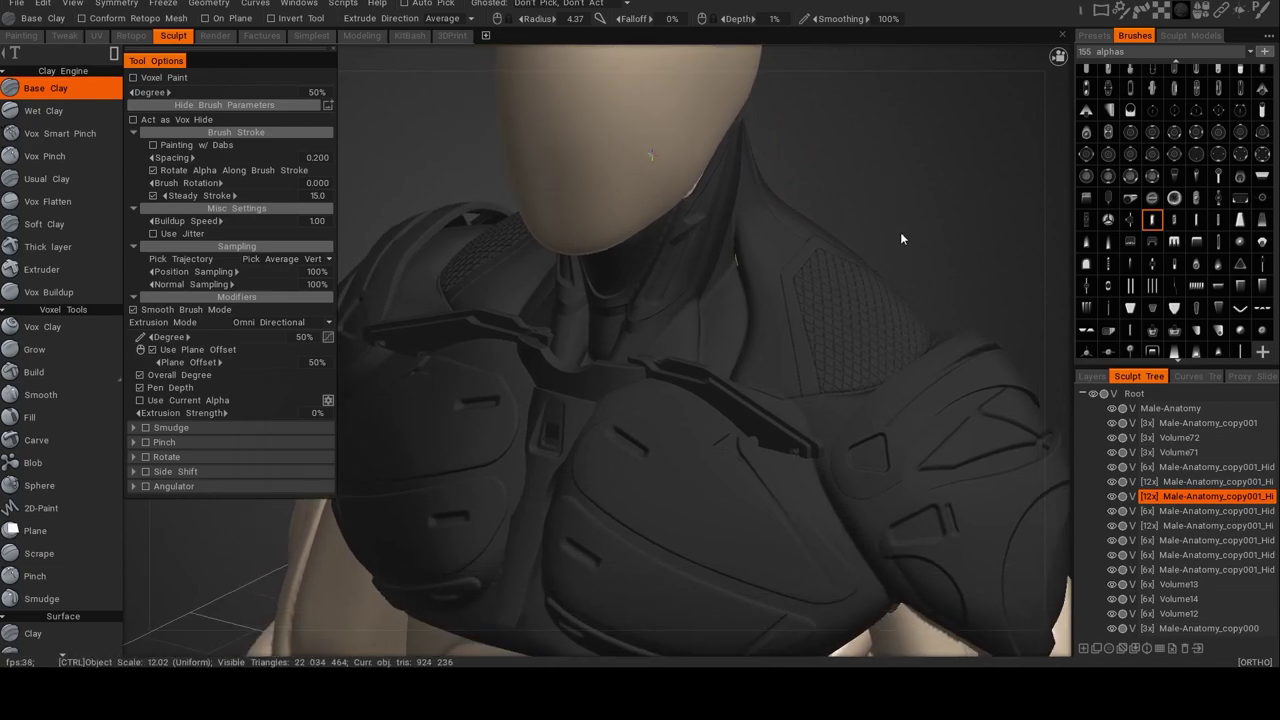
alt+right_drag(900, 236, 867, 212)
mouse_move(868, 212)
alt+mouse_down()
mouse_move(830, 246)
mouse_move(686, 249)
mouse_move(958, 208)
mouse_move(678, 213)
mouse_move(844, 189)
mouse_move(866, 203)
mouse_move(814, 230)
mouse_move(865, 249)
alt+mouse_up()
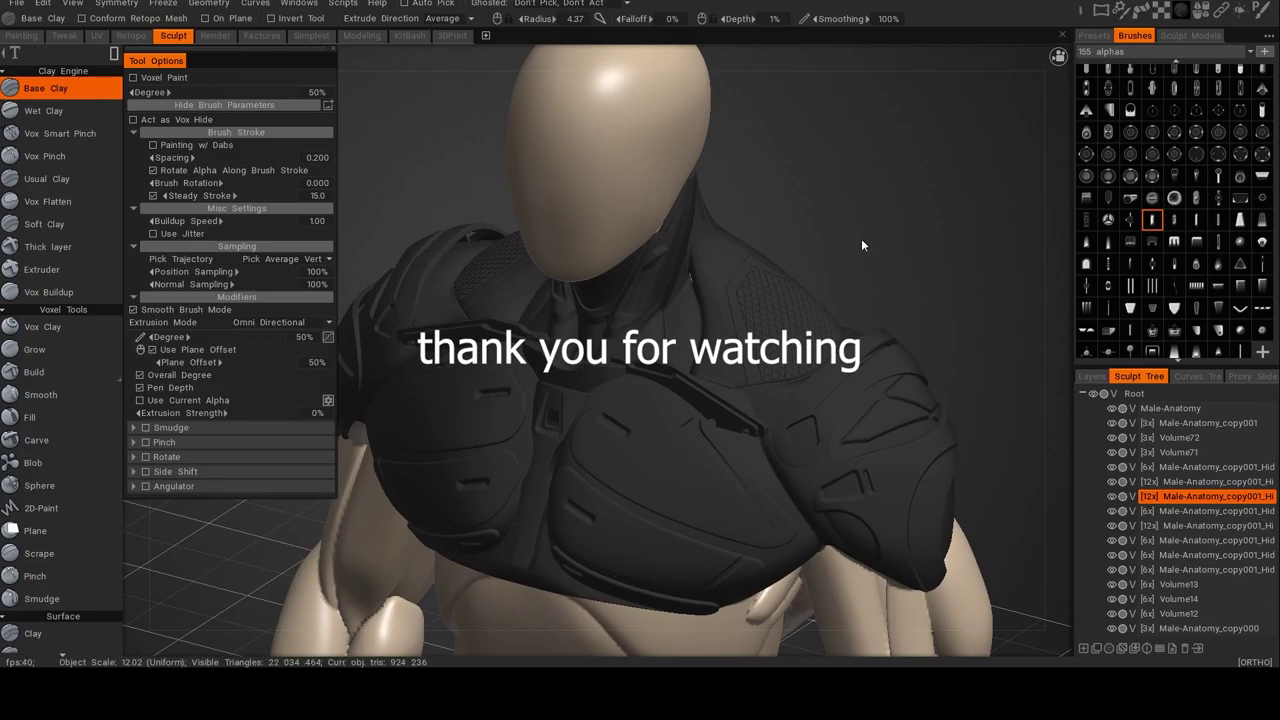